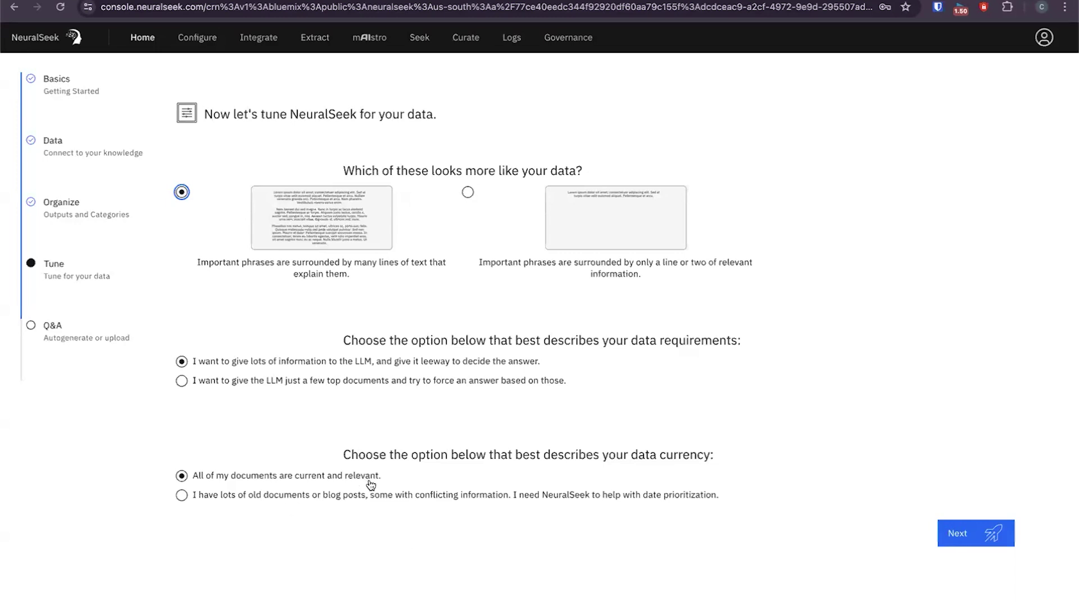
Finish the tuning stage with the selected options, and preview the auto-generated questions without submitting them.
left_click(958, 534)
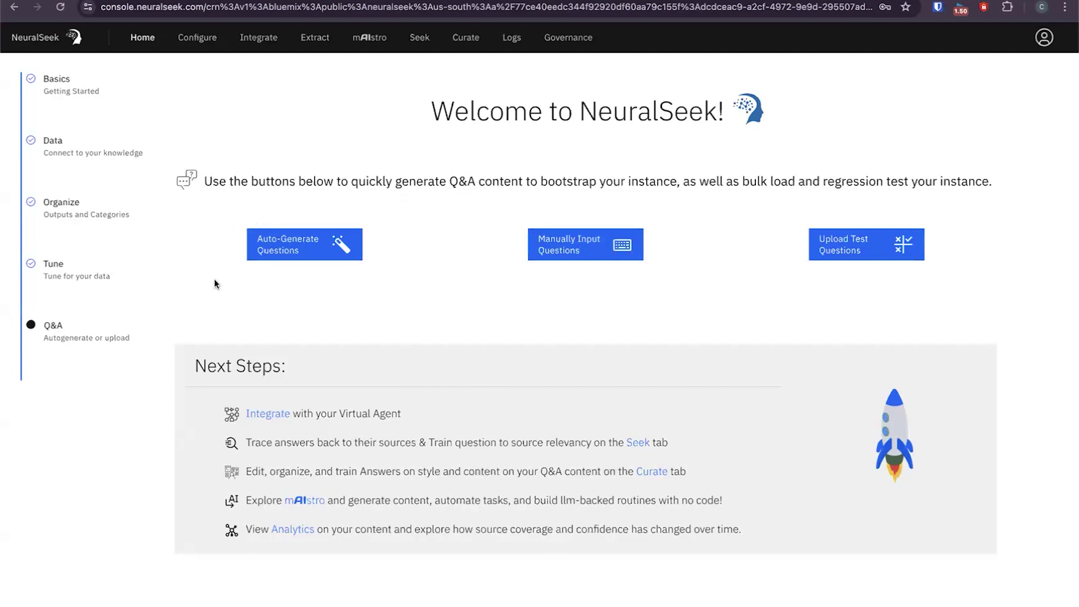
left_click(303, 250)
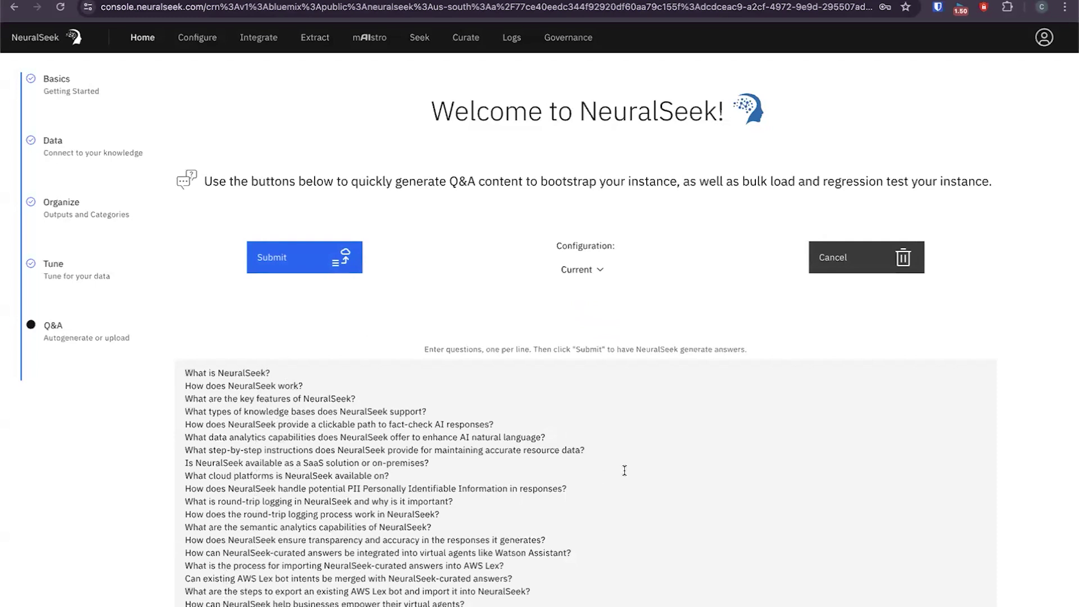
left_click(864, 260)
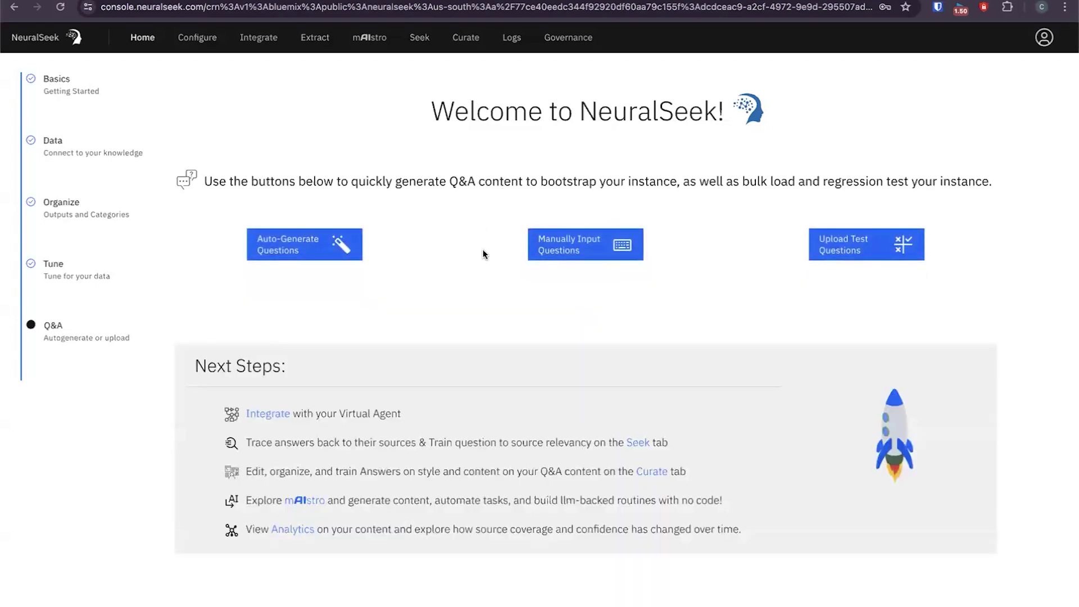
Examine the manual question entry and the test question upload forms, leaving both without submitting anything.
left_click(602, 255)
left_click(323, 421)
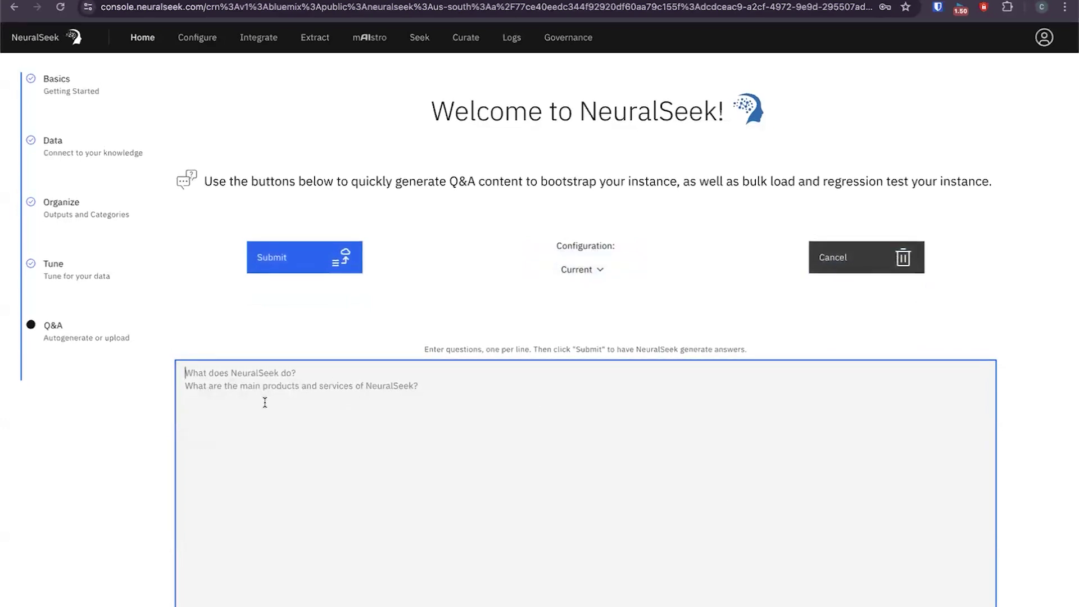
left_click(854, 259)
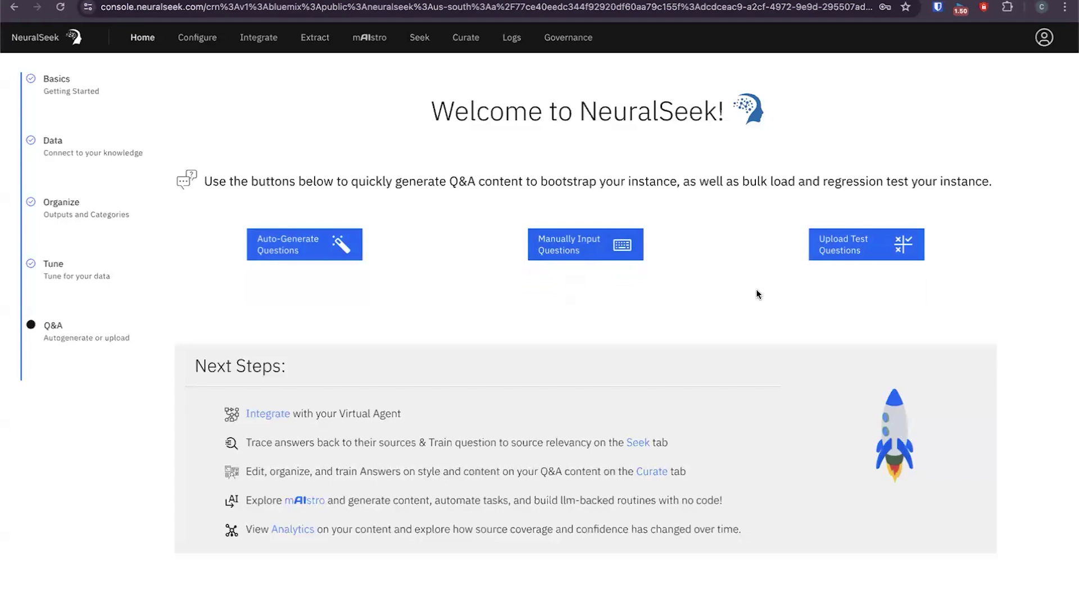
left_click(842, 250)
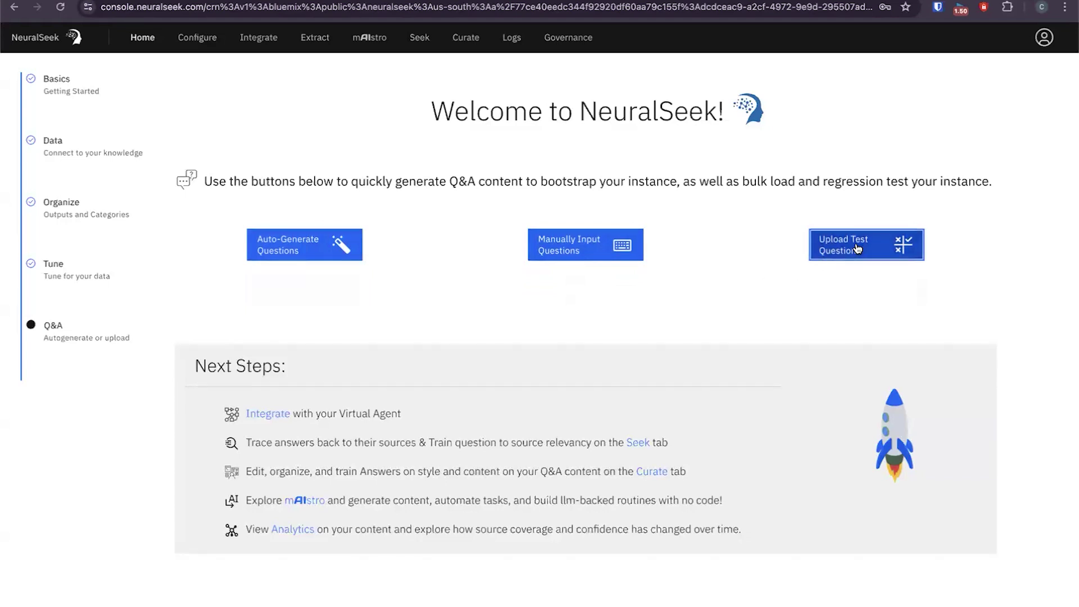
left_click(845, 250)
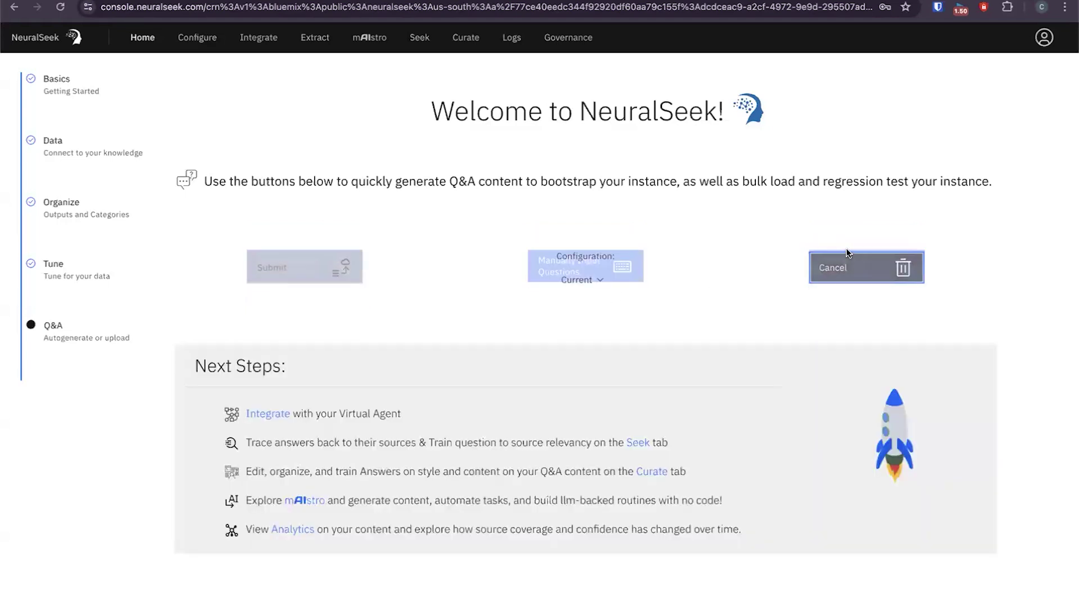
left_click(826, 247)
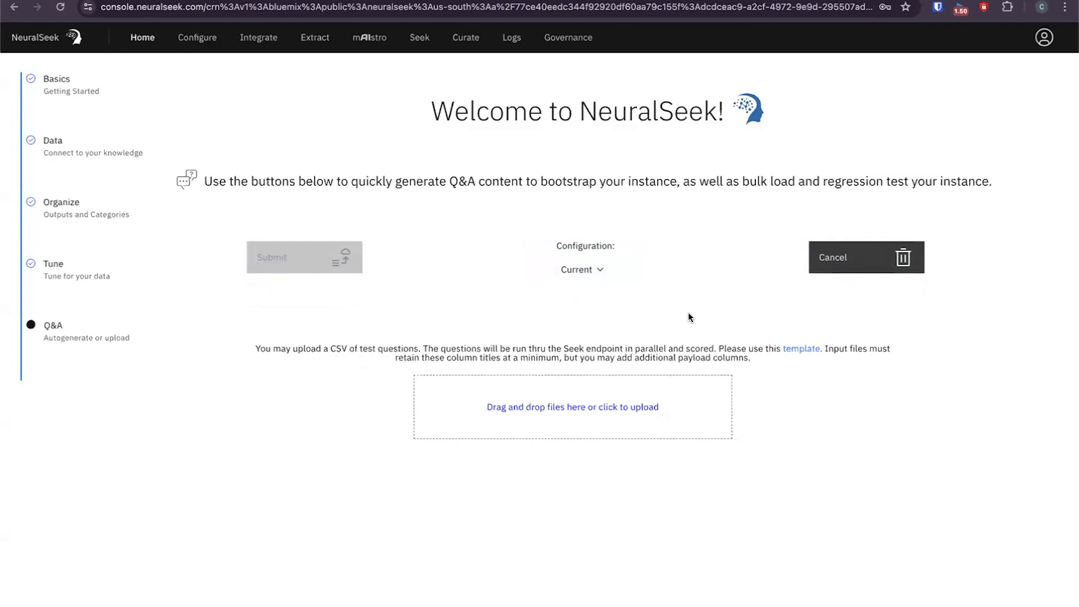
left_click(854, 268)
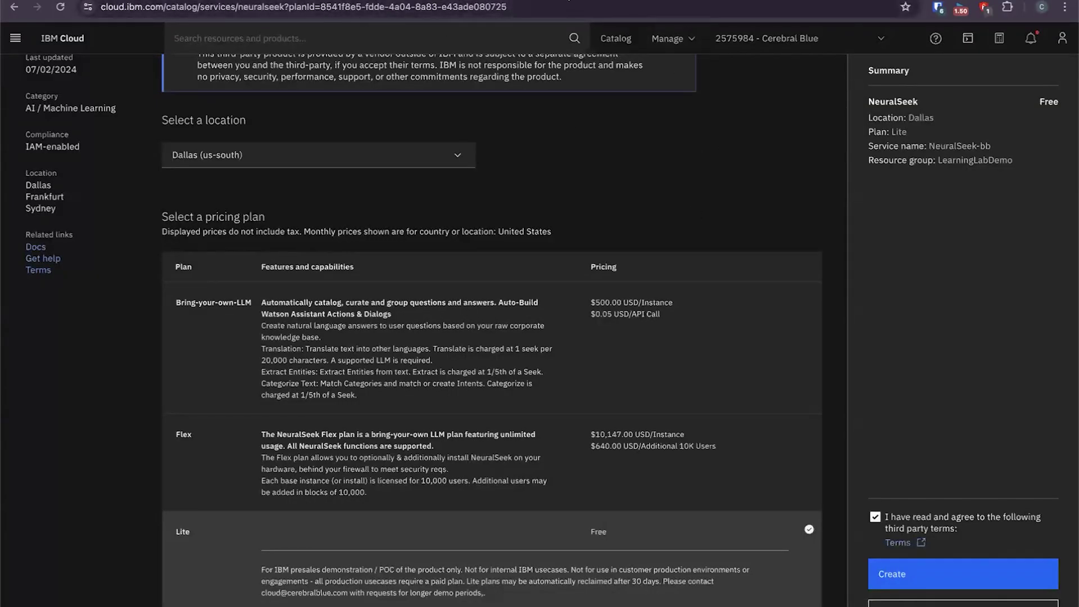
Switch to the IBM Cloud dashboard, search for watsonx, and open the watsonx Assistant catalog page.
scroll(90, 51, "up", 5)
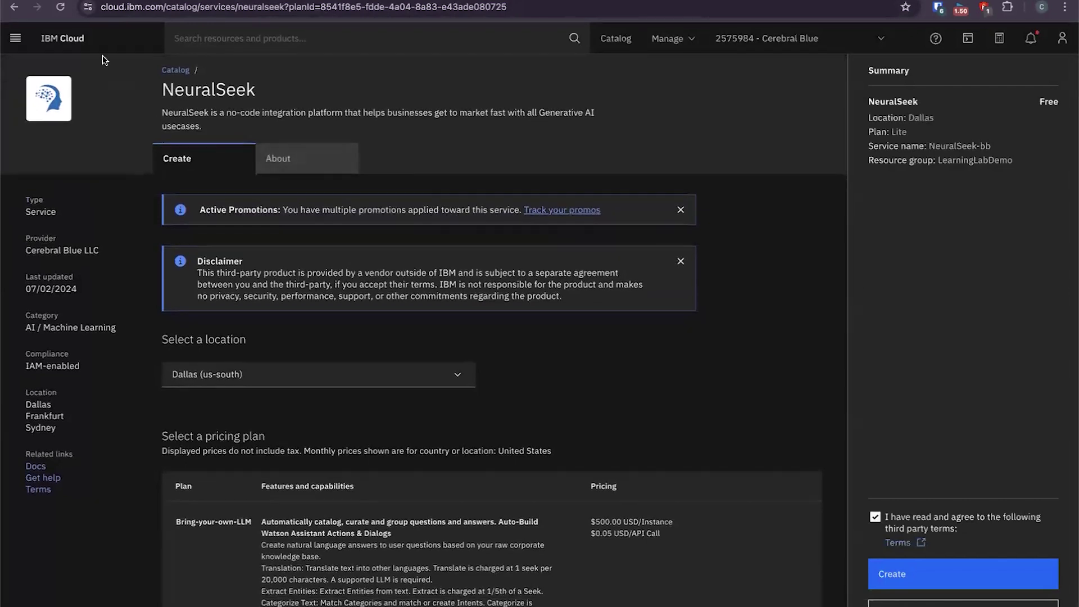
left_click(73, 40)
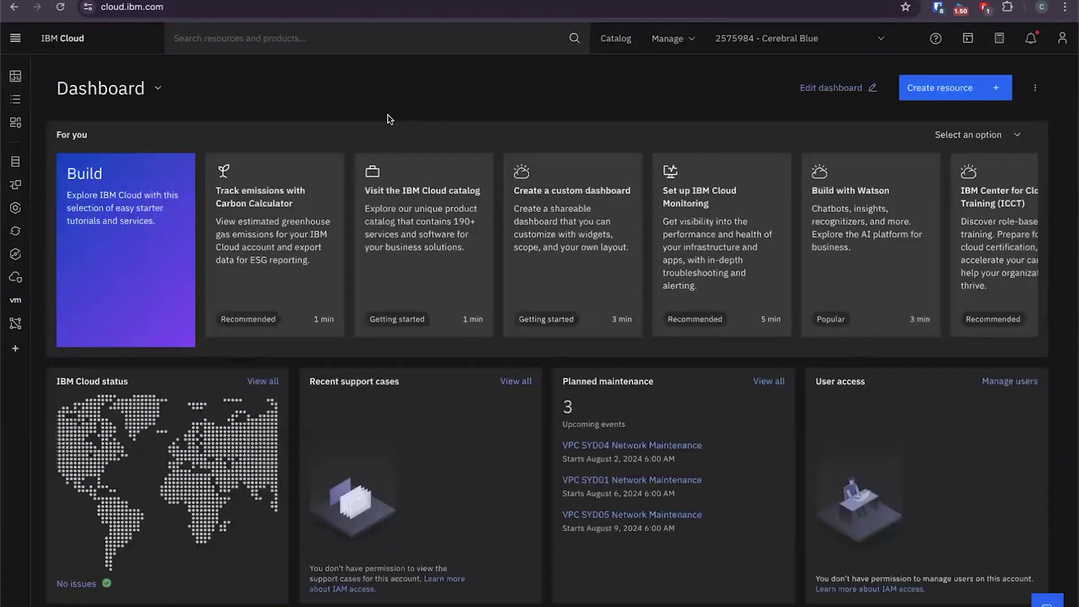
left_click(226, 39)
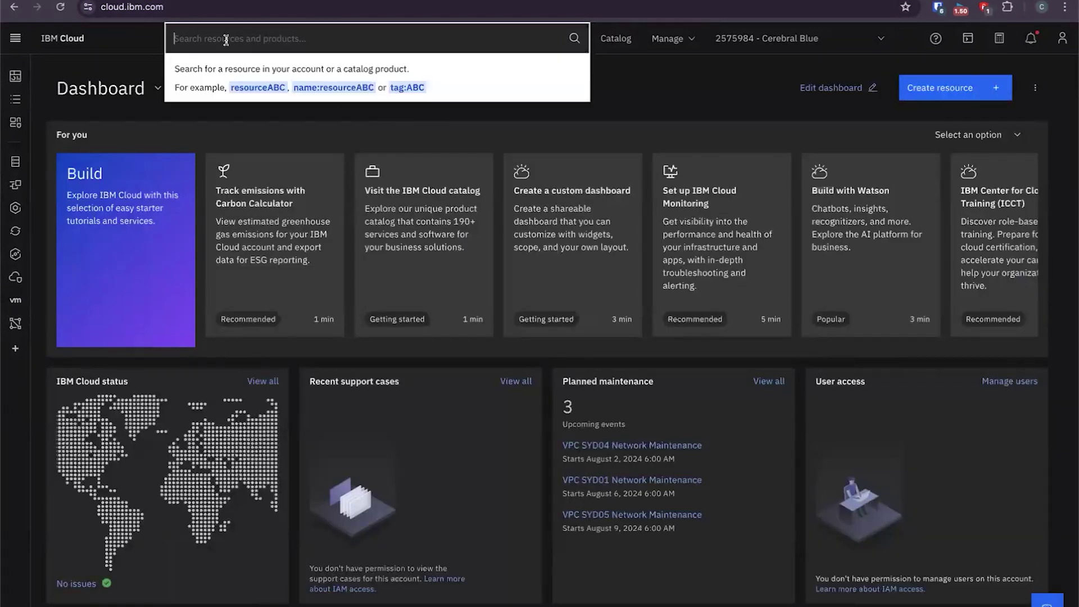
type("wa")
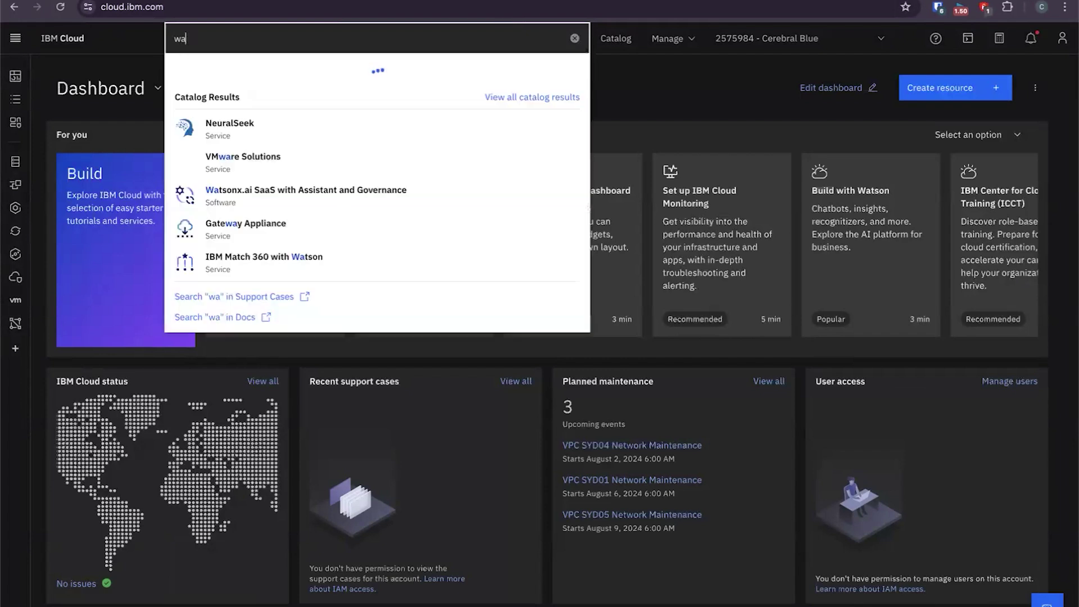
type("tsonx")
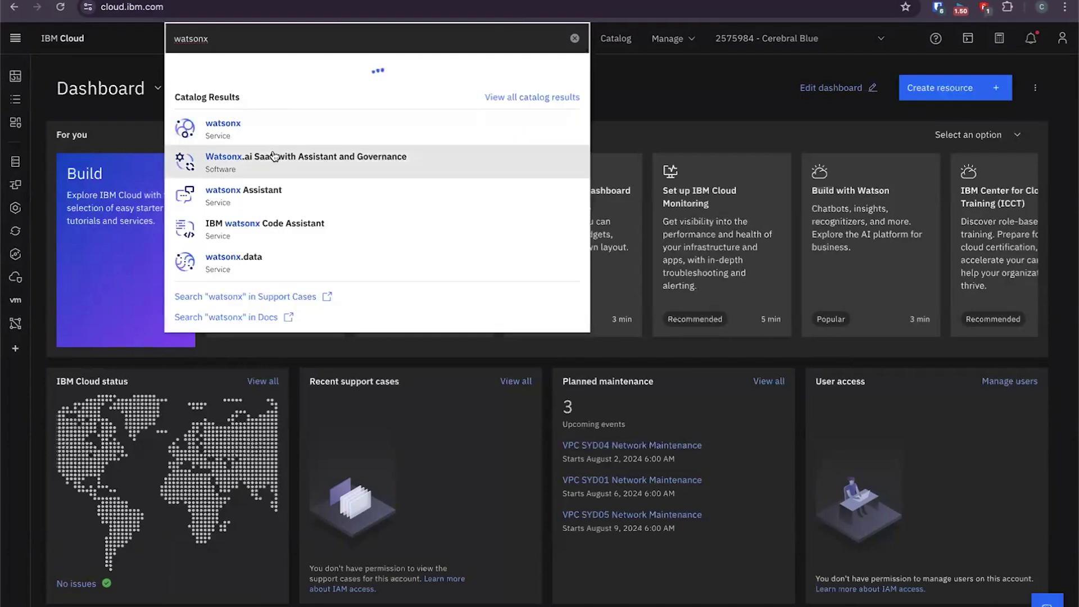
left_click(253, 207)
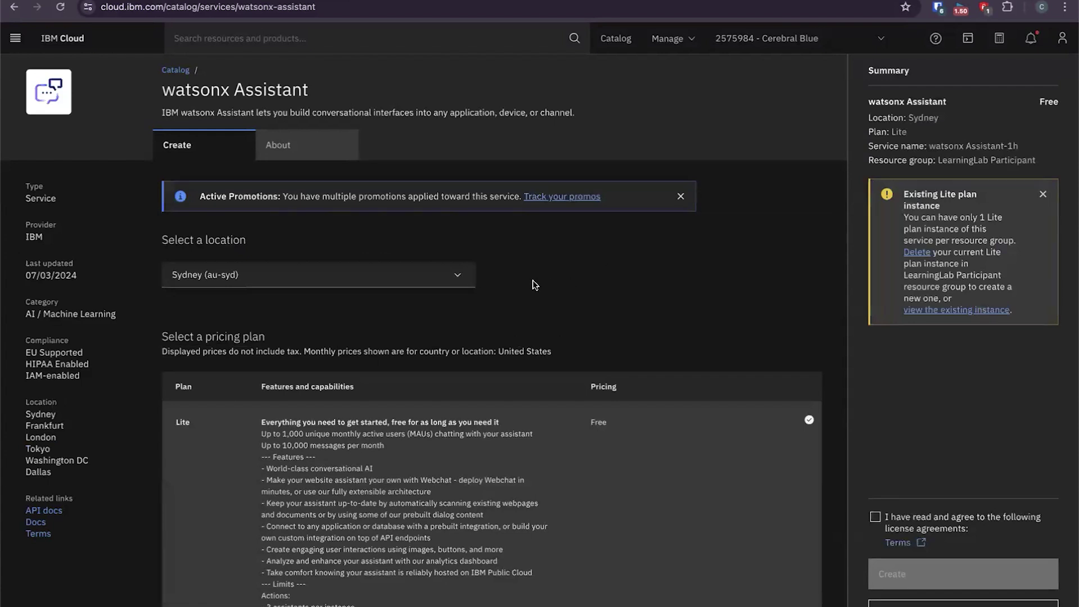
Set the watsonx Assistant service's location to Dallas (us-south) and its resource group to LearningLabDemo.
left_click(460, 277)
scroll(402, 411, "down", 1)
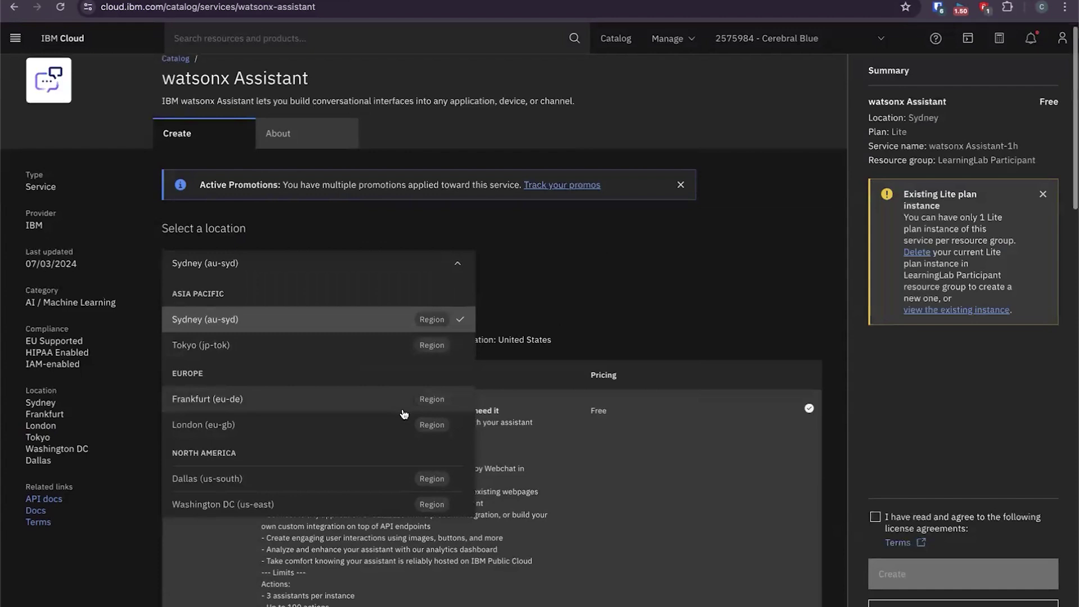
left_click(275, 484)
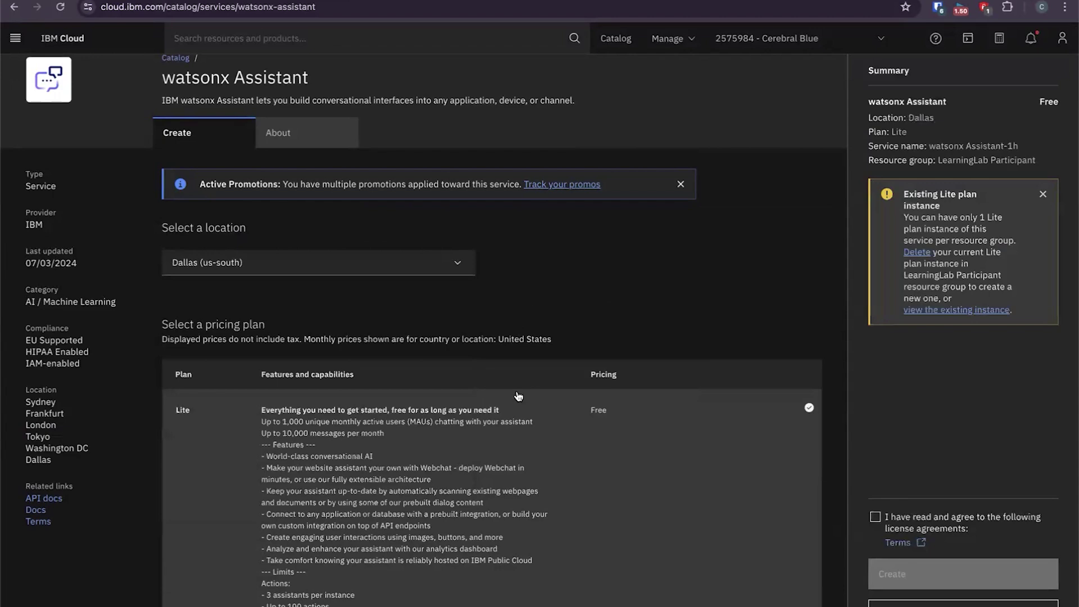
scroll(518, 396, "down", 2)
scroll(518, 396, "down", 20)
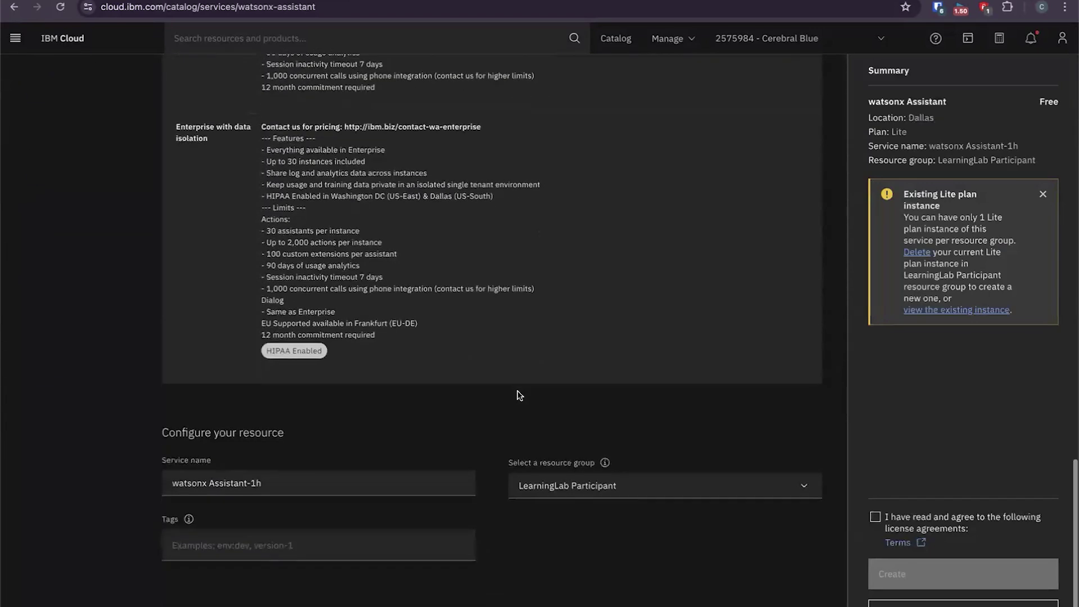
left_click(621, 504)
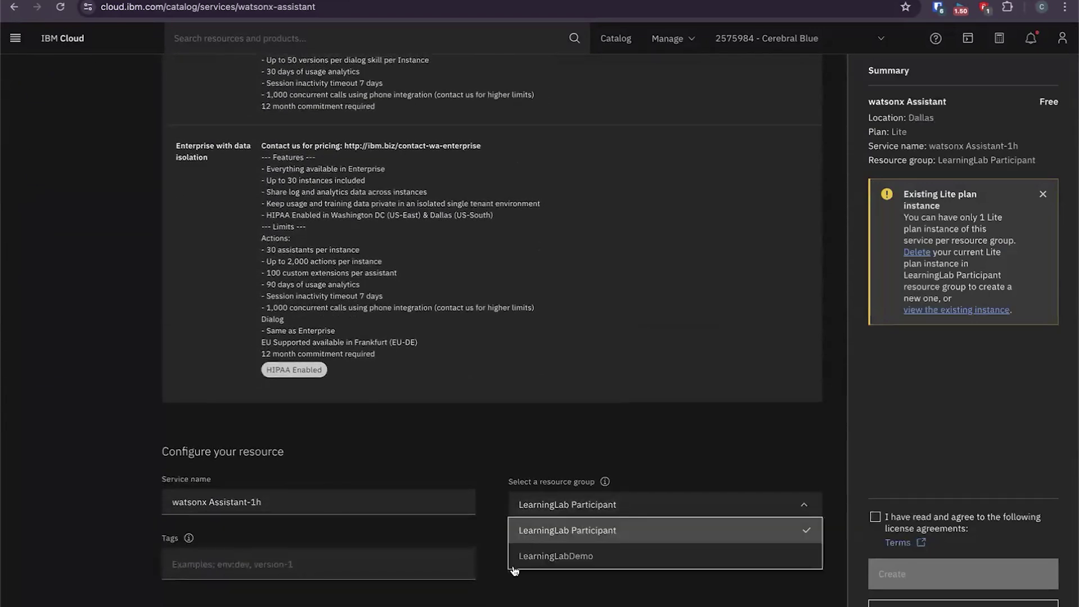
left_click(561, 556)
Accept the license agreements and create the watsonx Assistant service on the Lite plan.
scroll(511, 452, "up", 8)
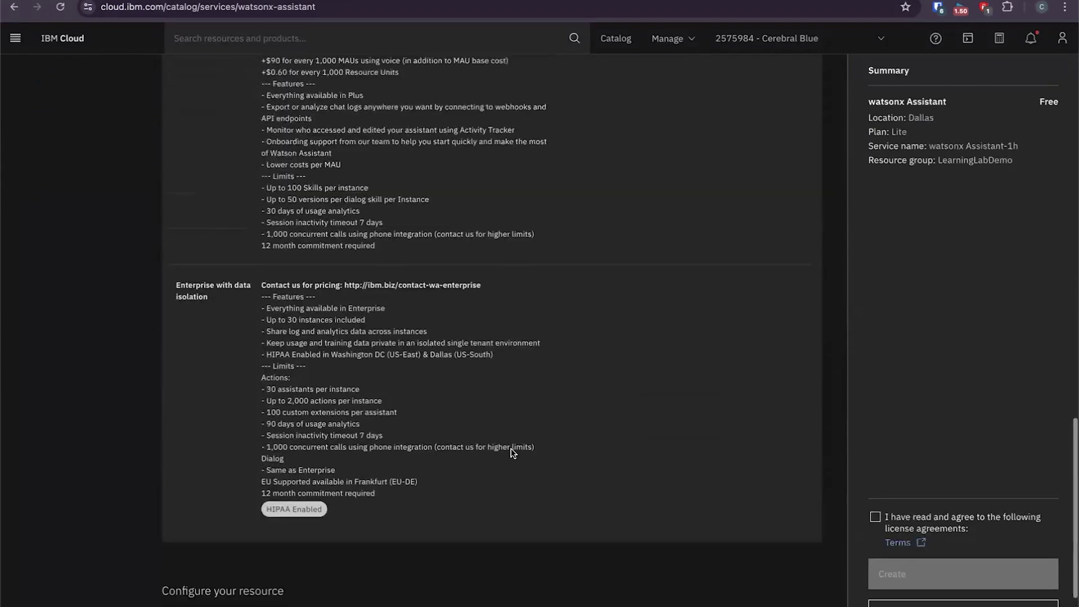
scroll(512, 453, "up", 5)
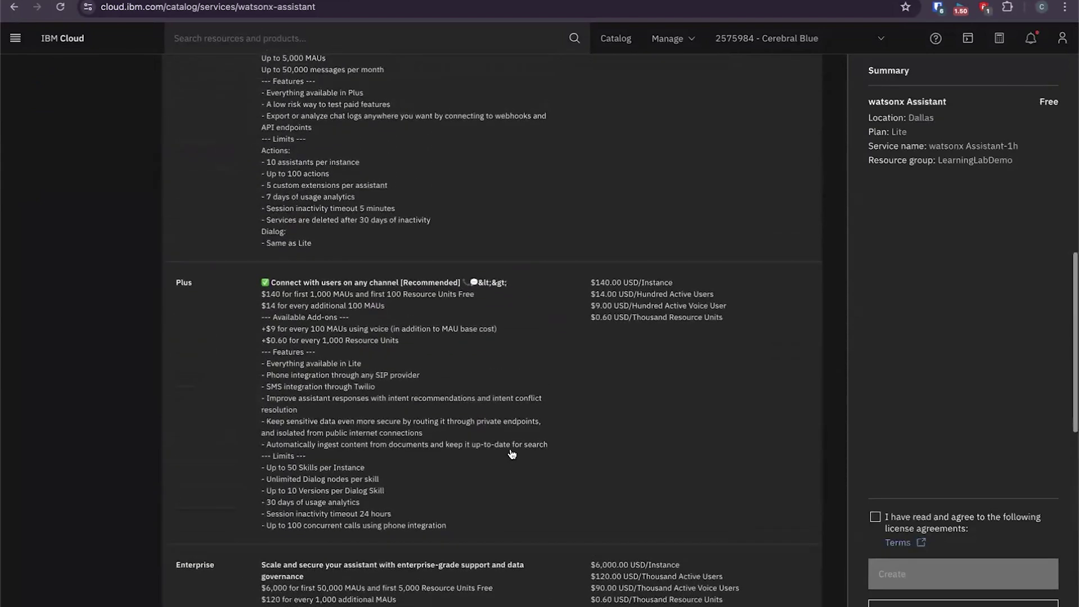
scroll(511, 454, "up", 11)
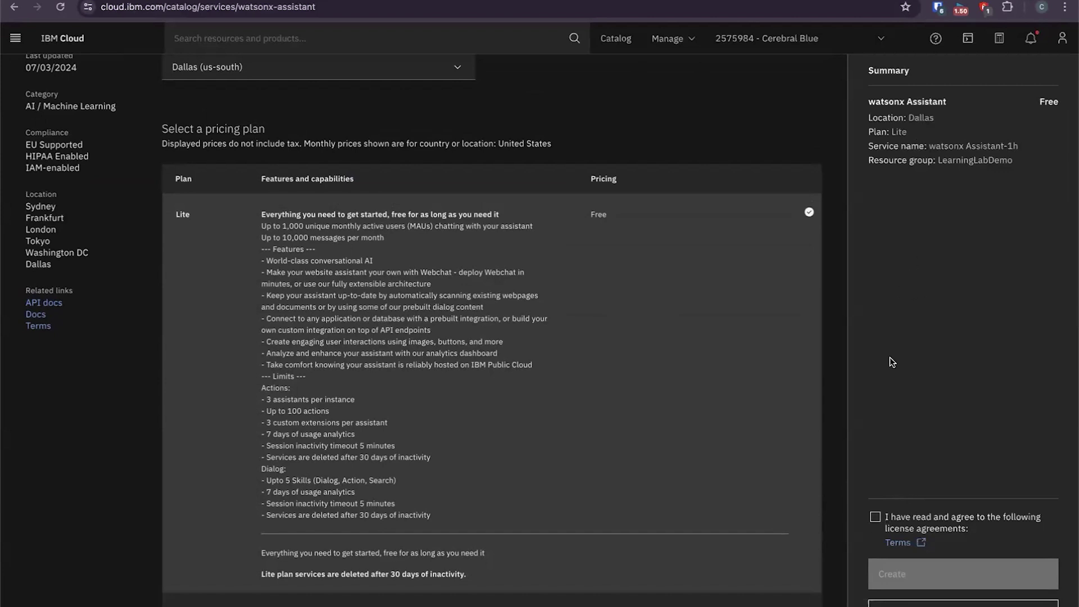
left_click(875, 517)
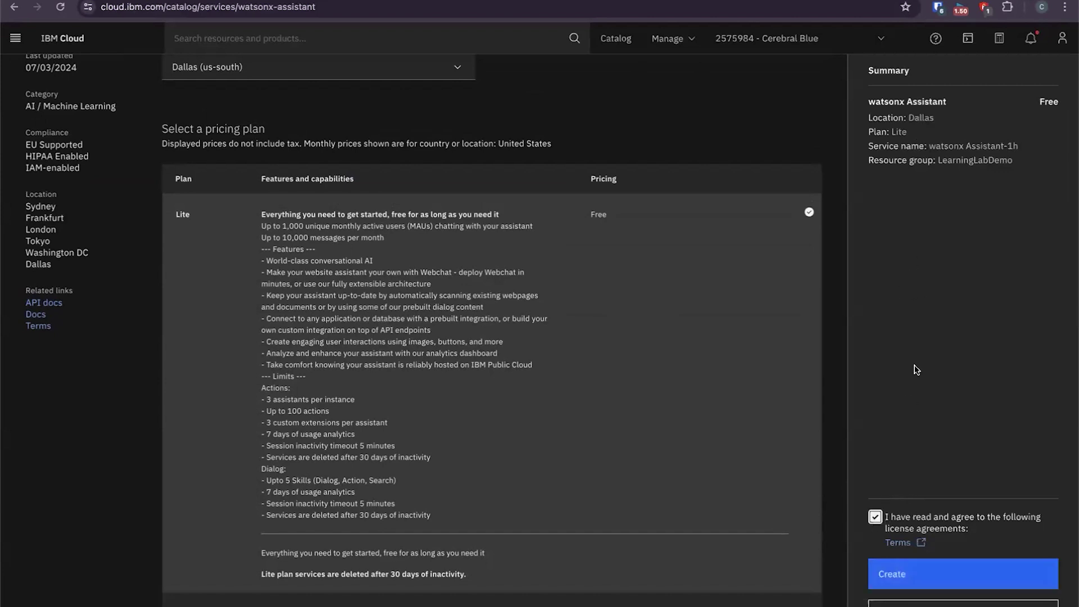
left_click(900, 575)
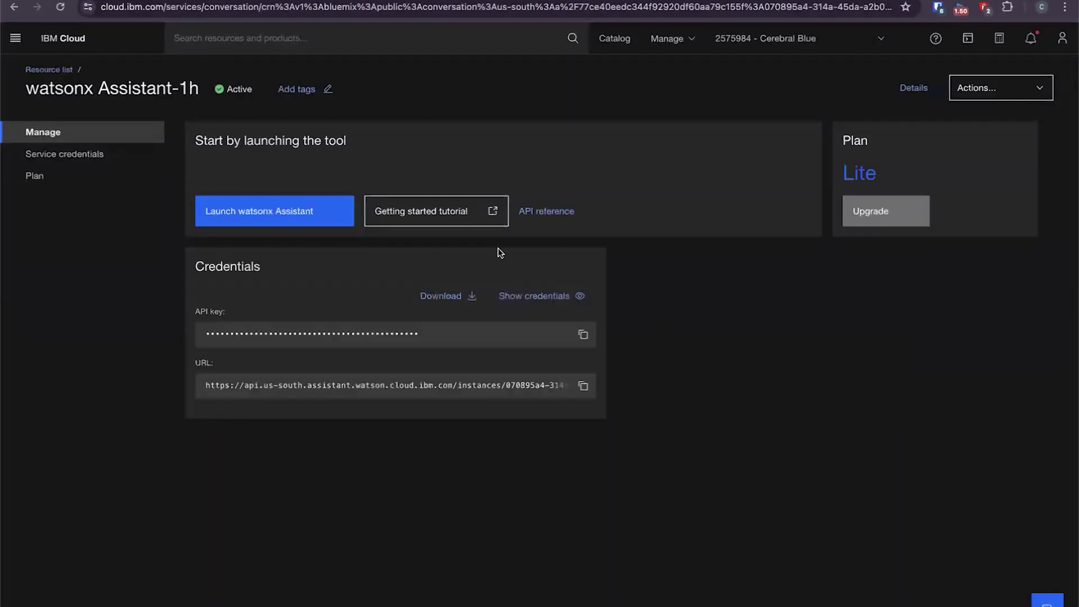
Launch watsonx Assistant and create a first assistant named NeuralSeek-lab-es, leaving the description empty.
left_click(256, 220)
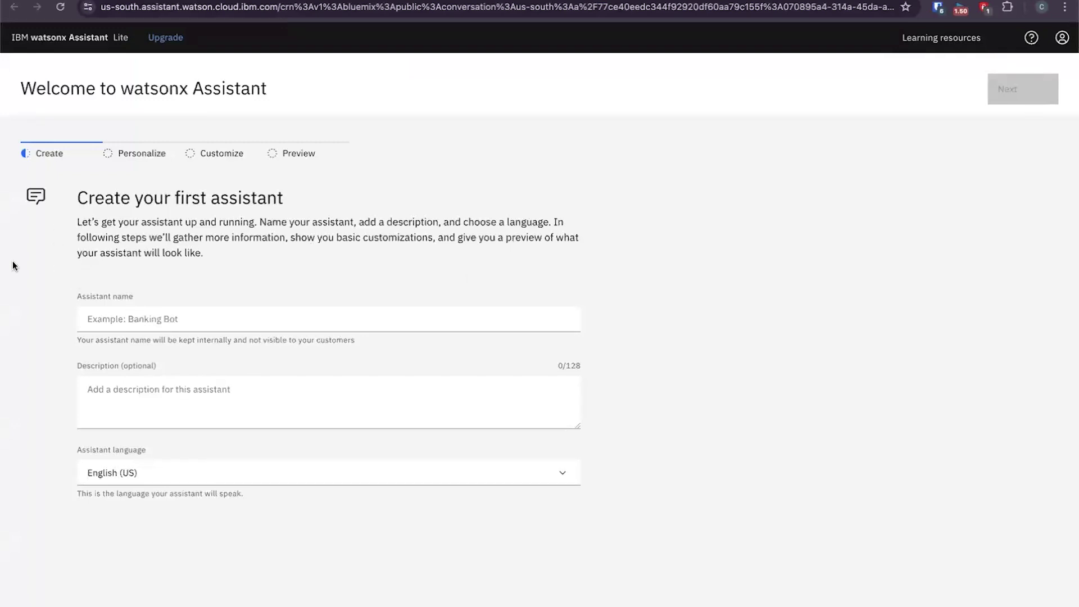
left_click(208, 319)
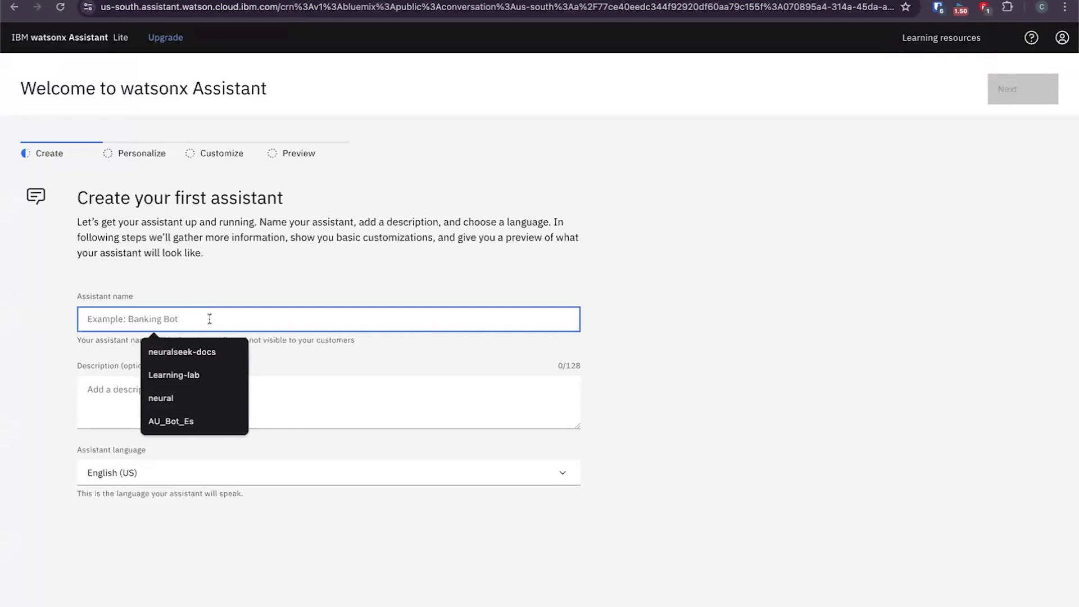
type("N")
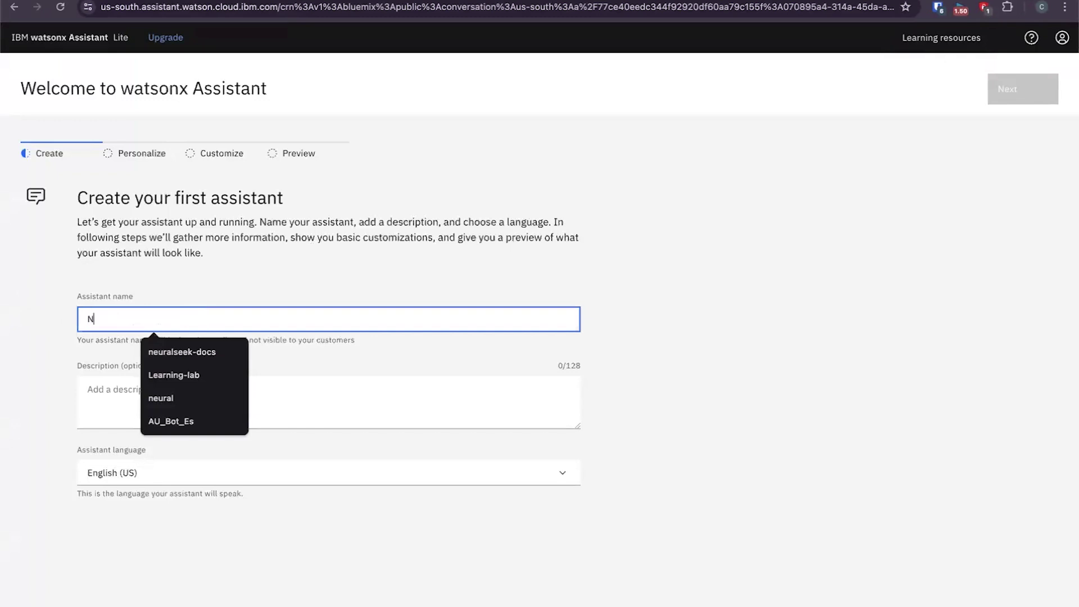
type("eura")
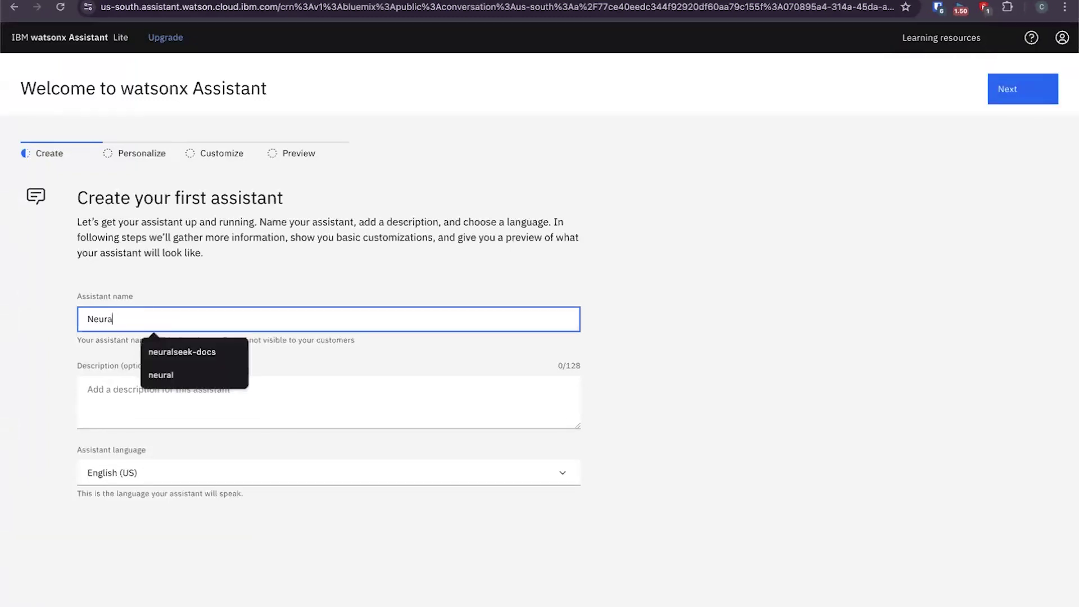
type("lSeek-la")
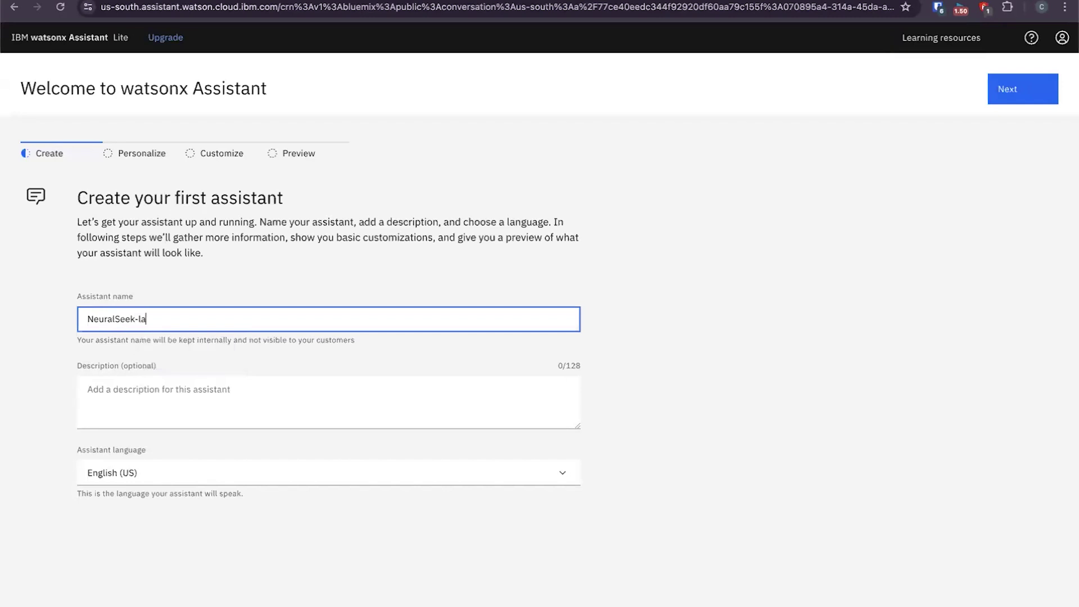
type("b-es")
left_click(184, 408)
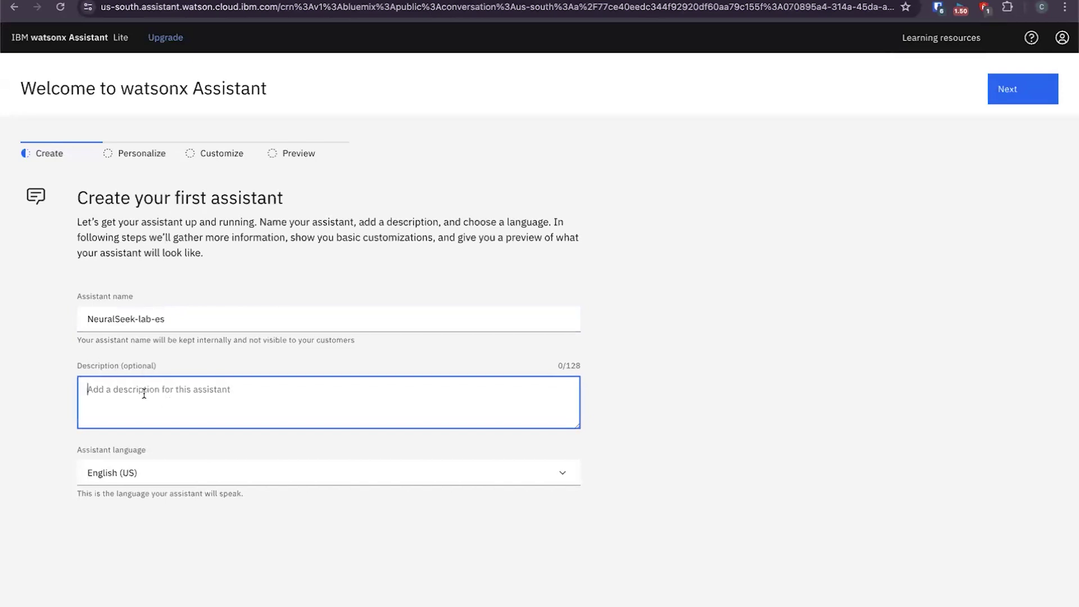
left_click(319, 543)
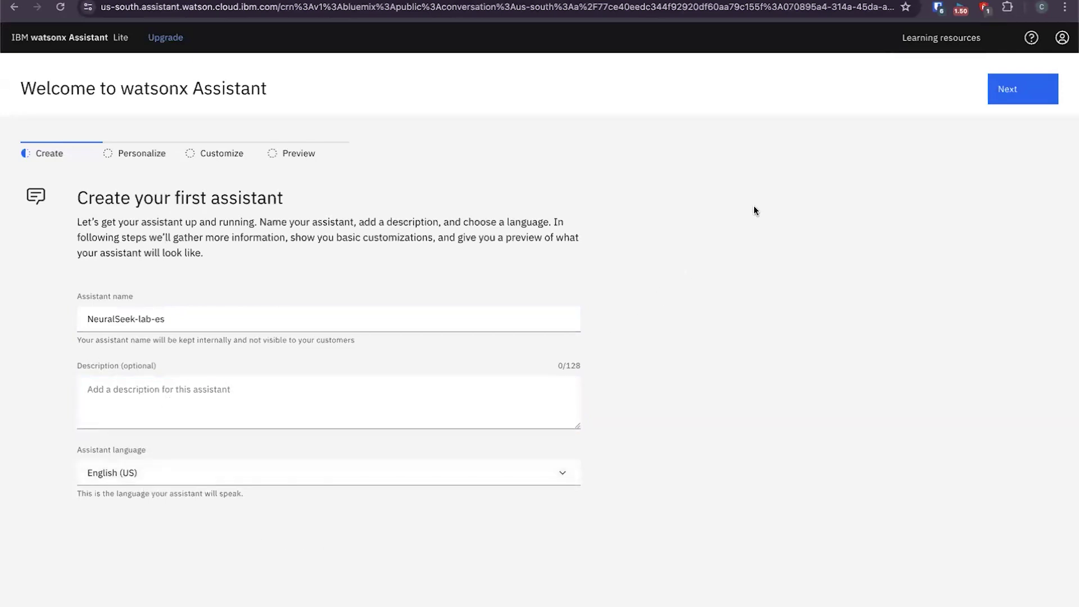
left_click(1021, 103)
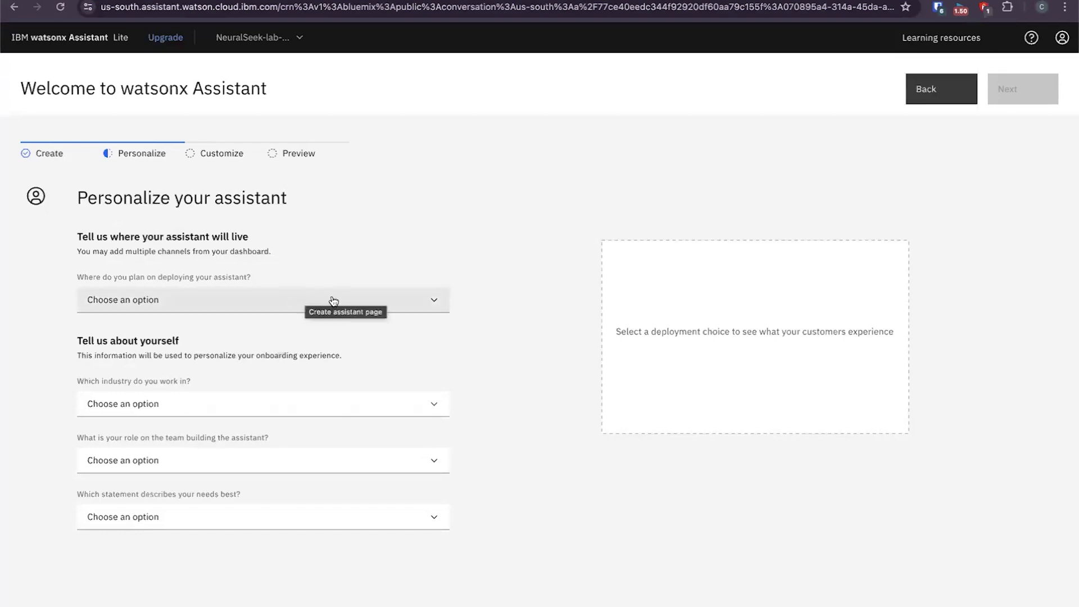
Personalize the assistant with deployment "I'm not sure", industry "N/A (I am a student)" and team role "Other".
left_click(266, 307)
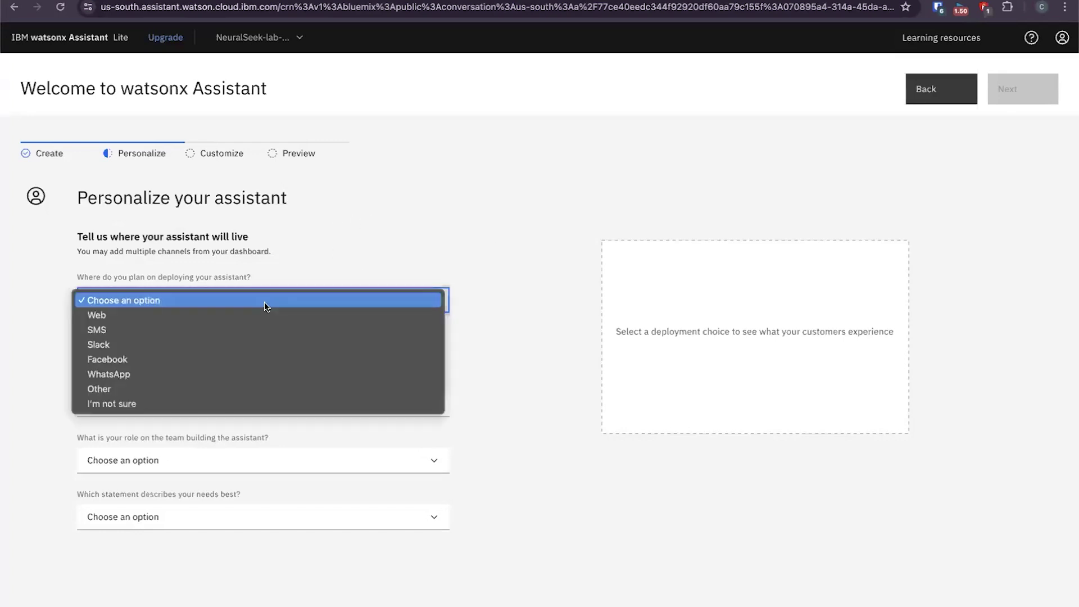
left_click(152, 404)
left_click(188, 418)
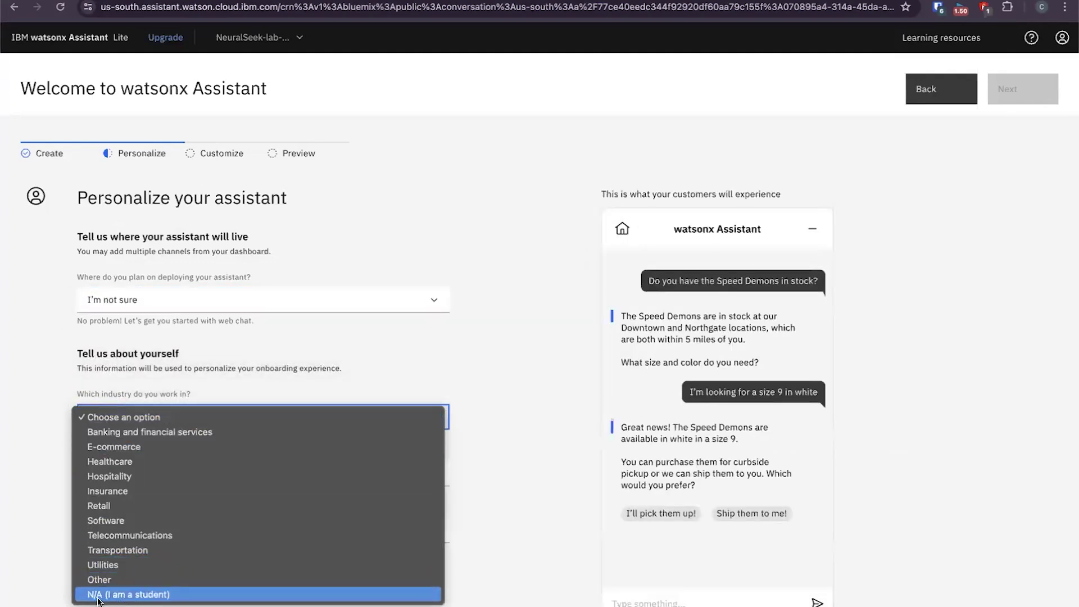
left_click(147, 596)
left_click(168, 474)
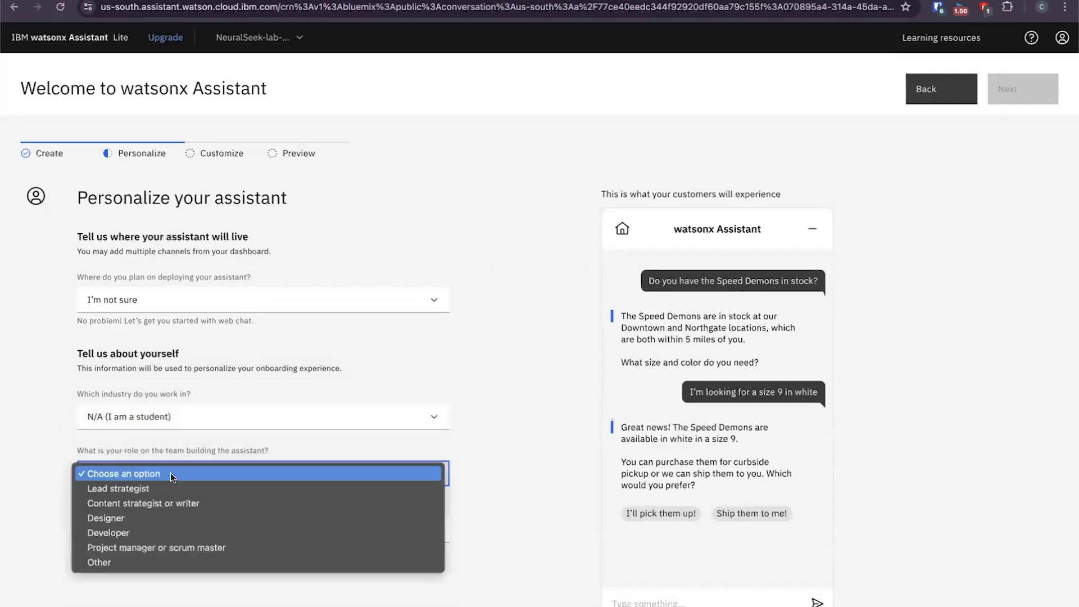
left_click(111, 562)
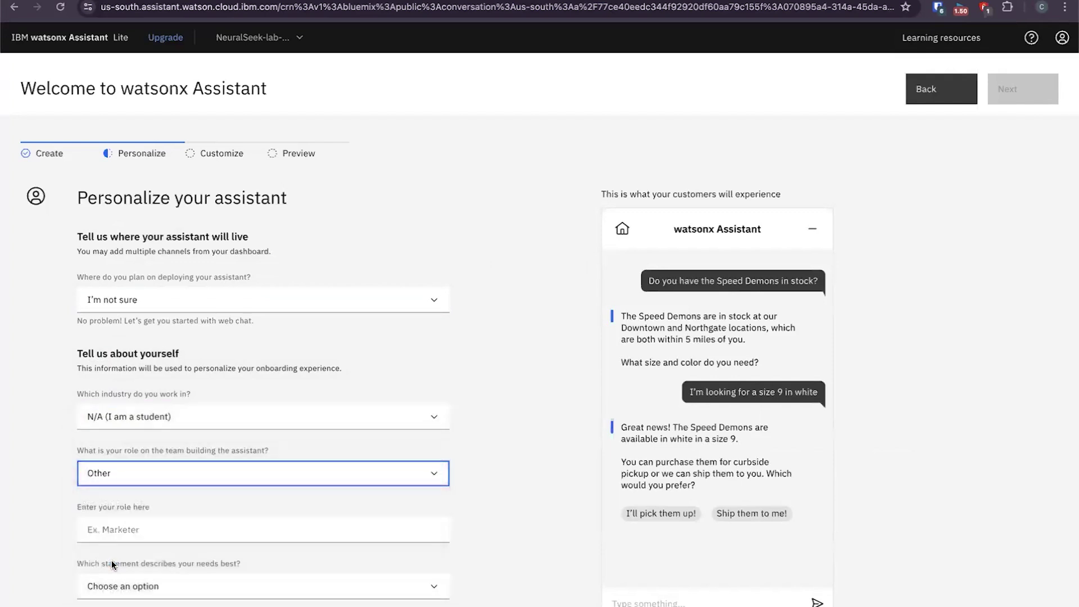
left_click(179, 475)
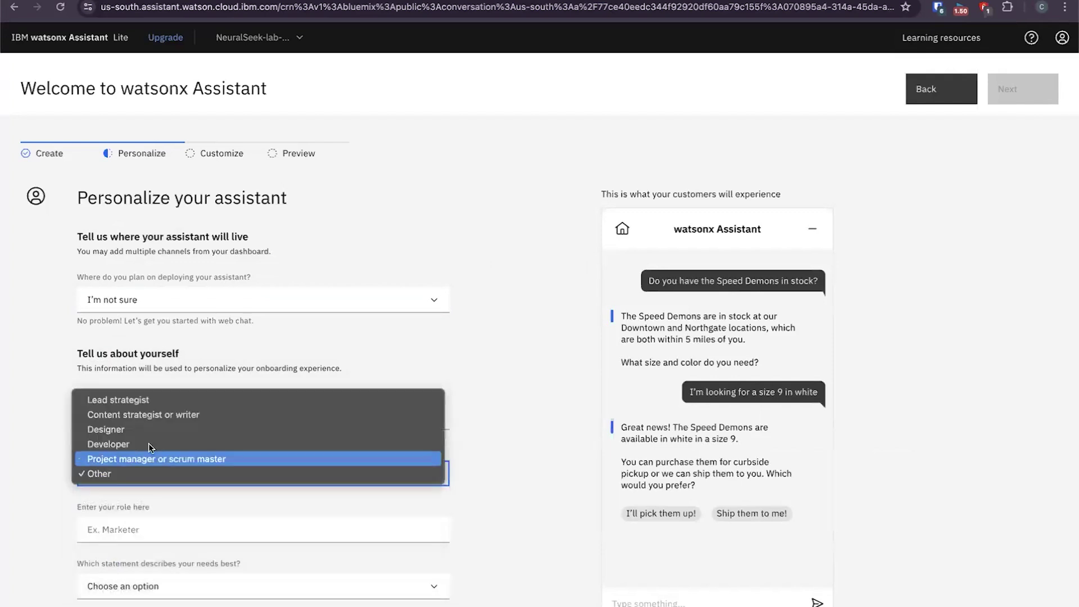
left_click(34, 452)
left_click(161, 474)
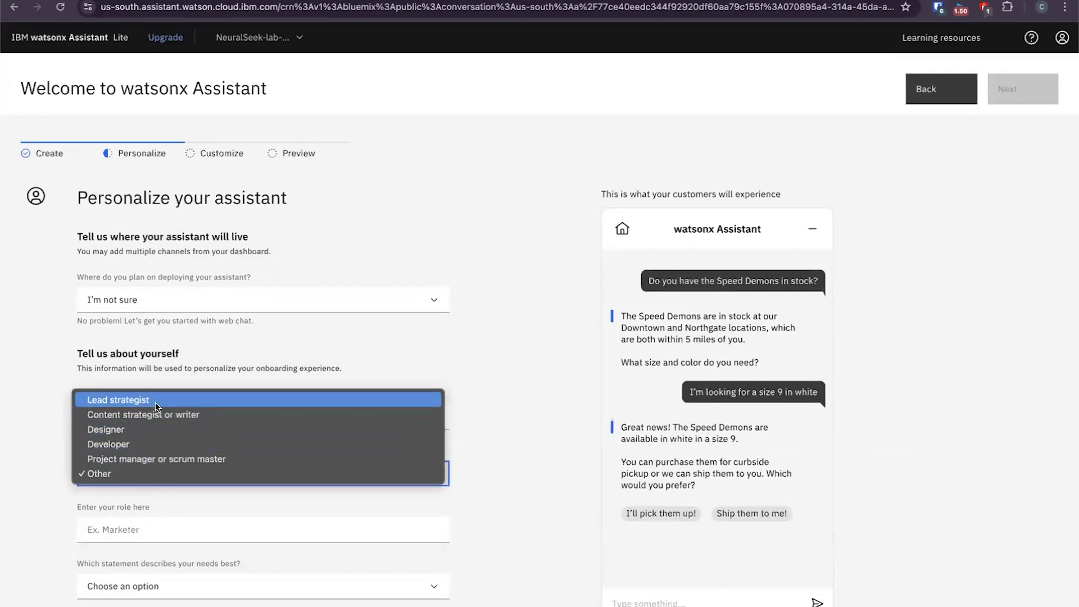
left_click(45, 474)
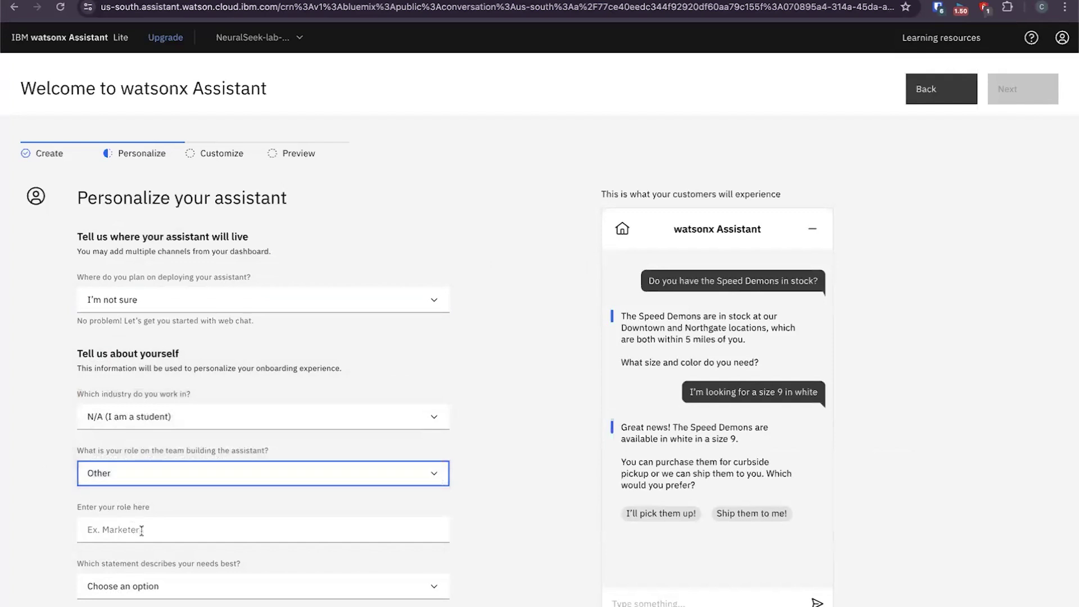
Set the needs statement to "Not sure at this time.", enter Student as the role, and continue to the chat UI customization.
left_click(129, 586)
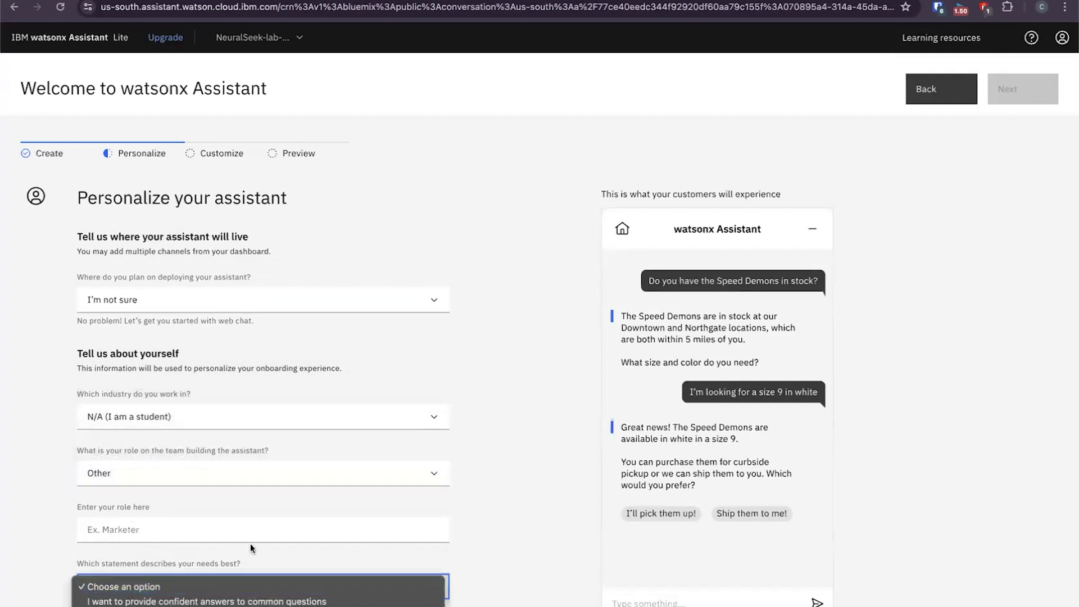
left_click(169, 605)
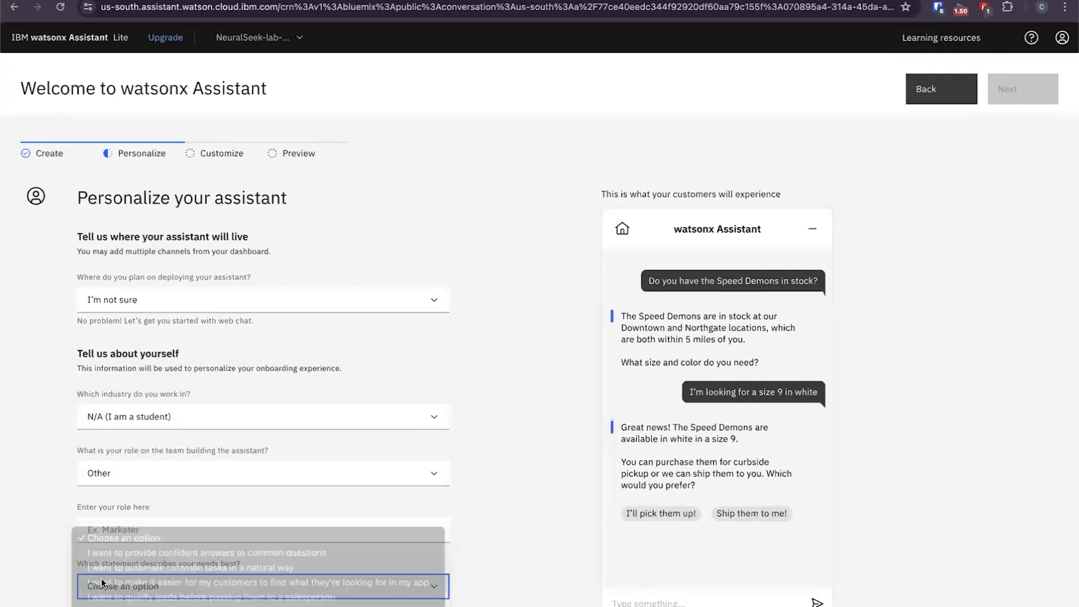
left_click(159, 533)
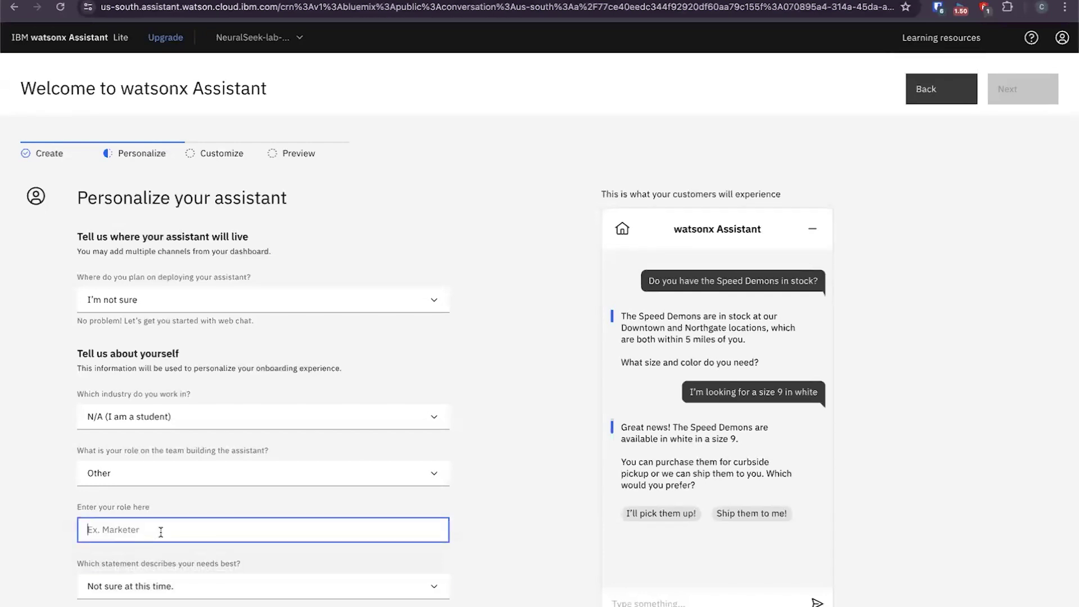
type("Srudent")
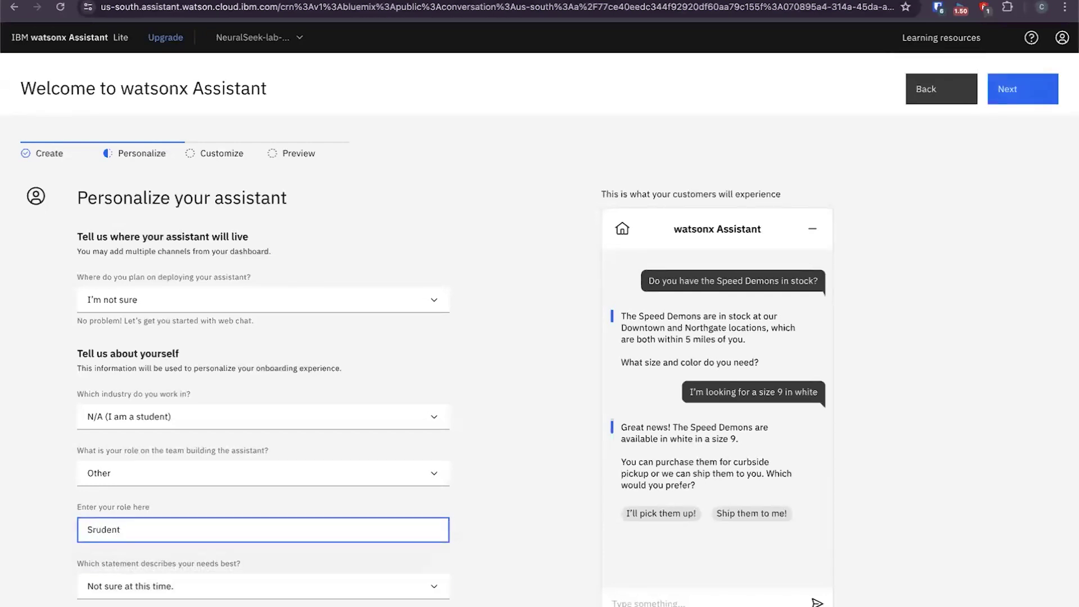
key("BackSpace")
key("BackSpace")
key("BackSpace")
key("BackSpace")
key("BackSpace")
key("BackSpace")
type("tudent")
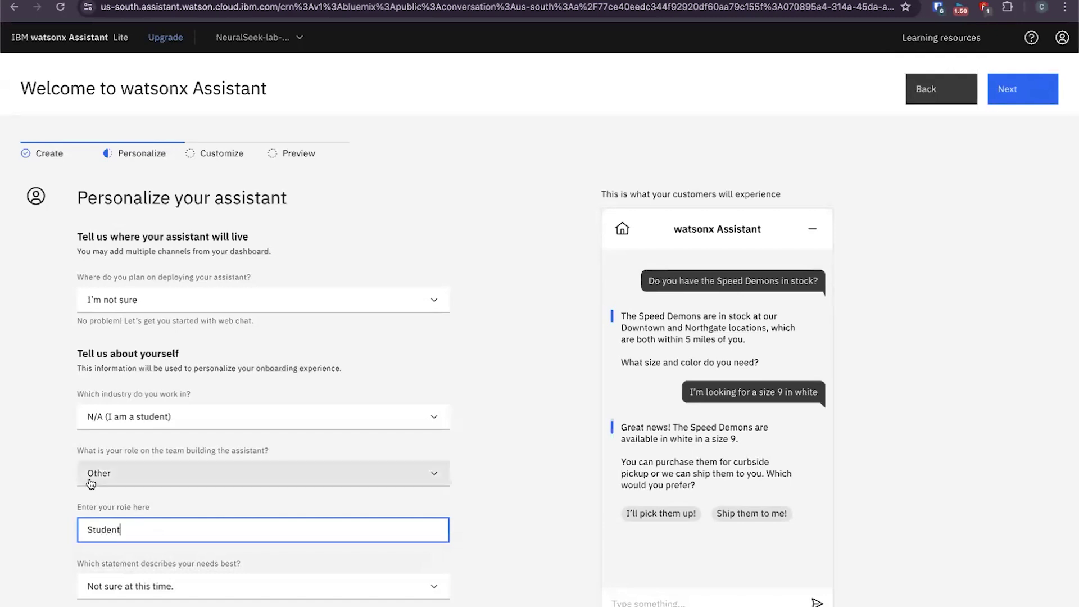
left_click(42, 444)
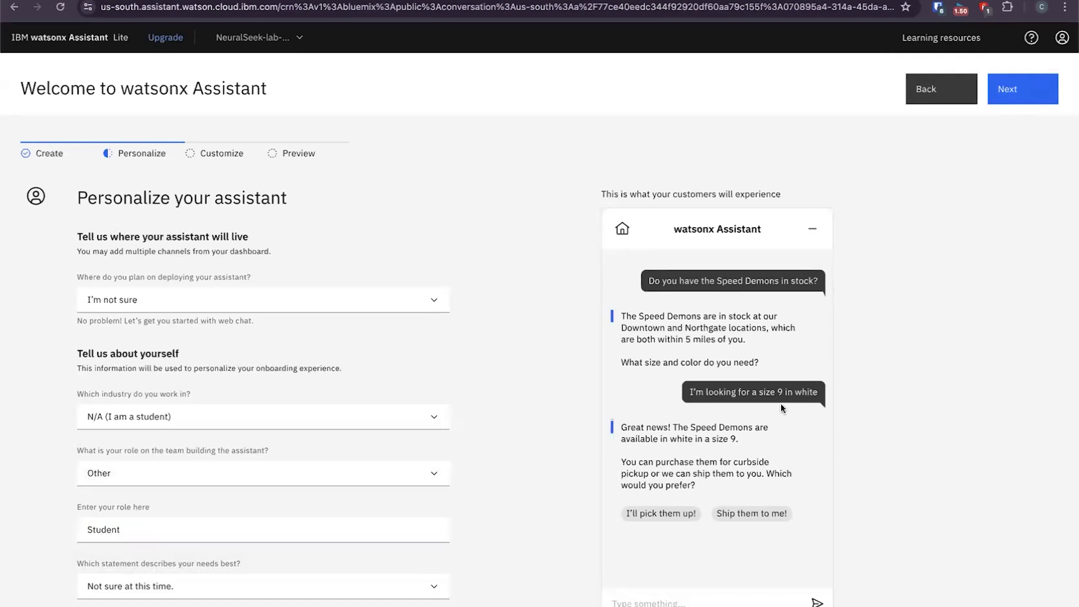
left_click(1013, 95)
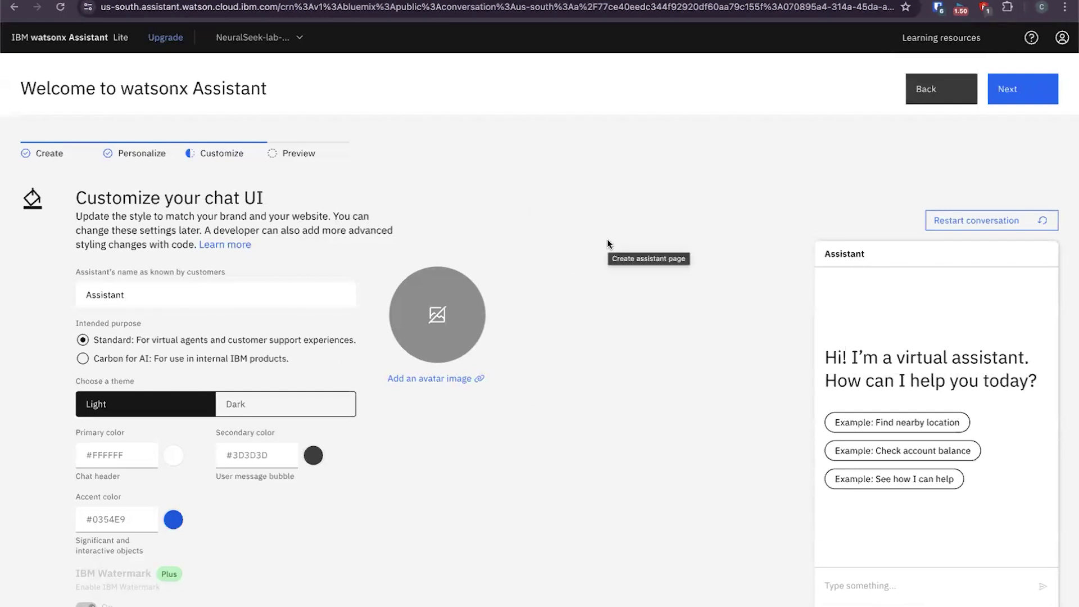
Keep the default chat UI style, continue to the preview, and finish creating the assistant.
scroll(732, 259, "down", 1)
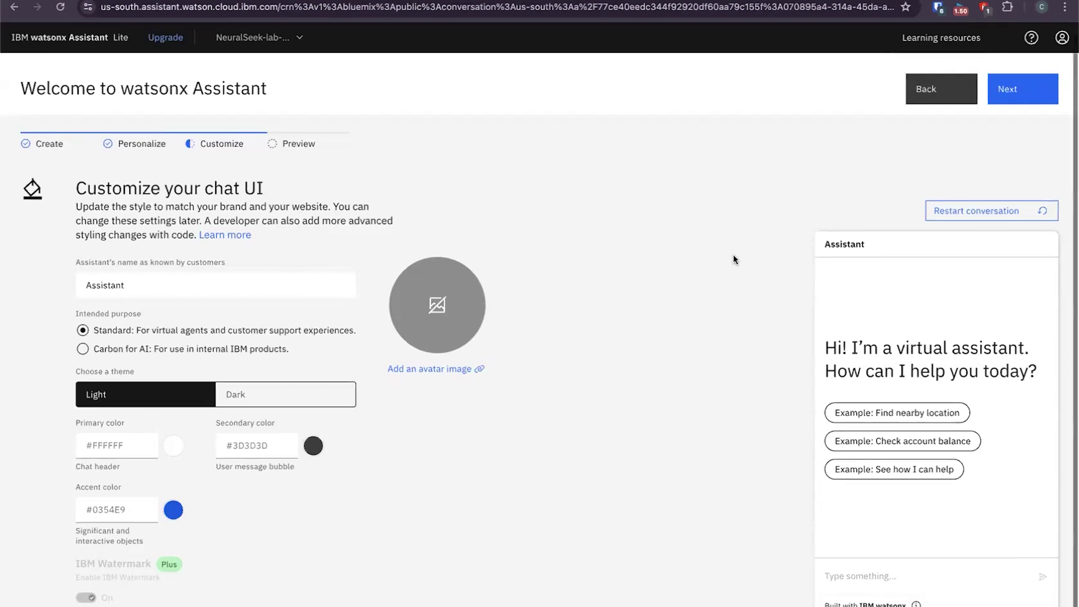
scroll(733, 259, "up", 1)
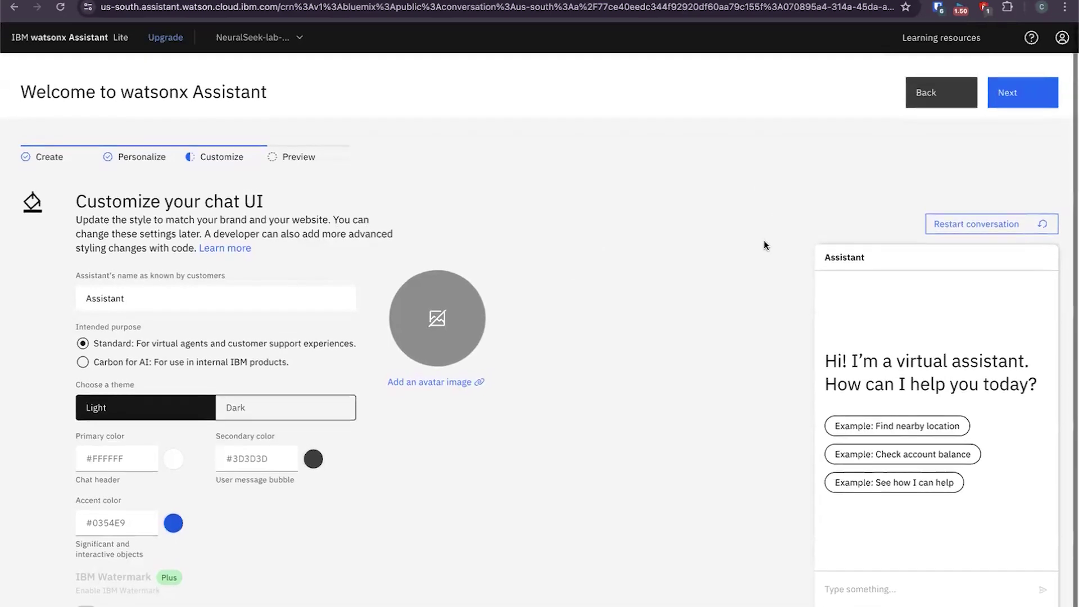
left_click(1012, 103)
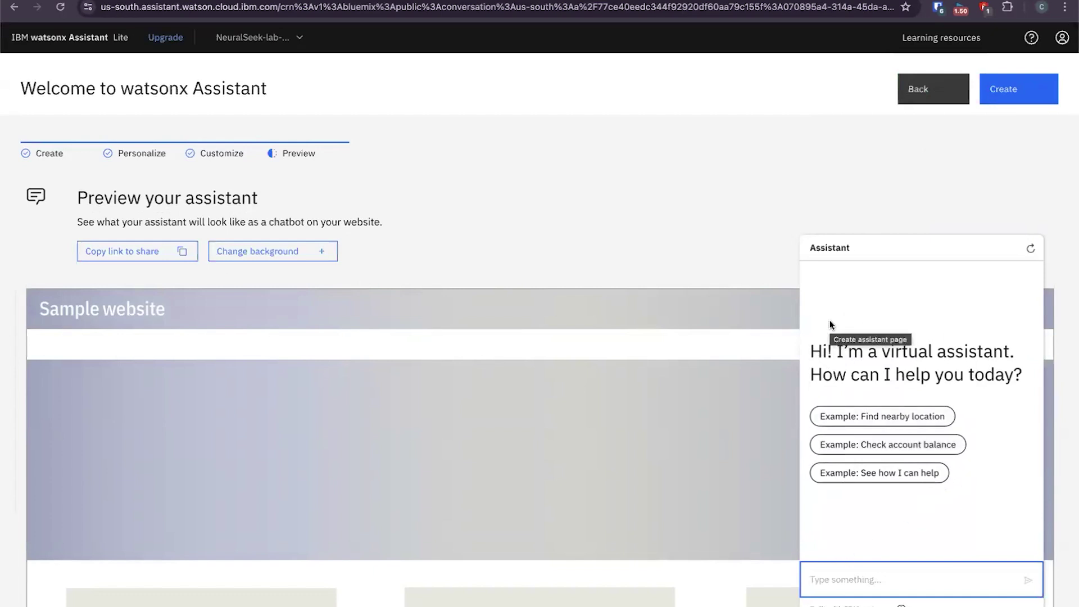
left_click(1002, 97)
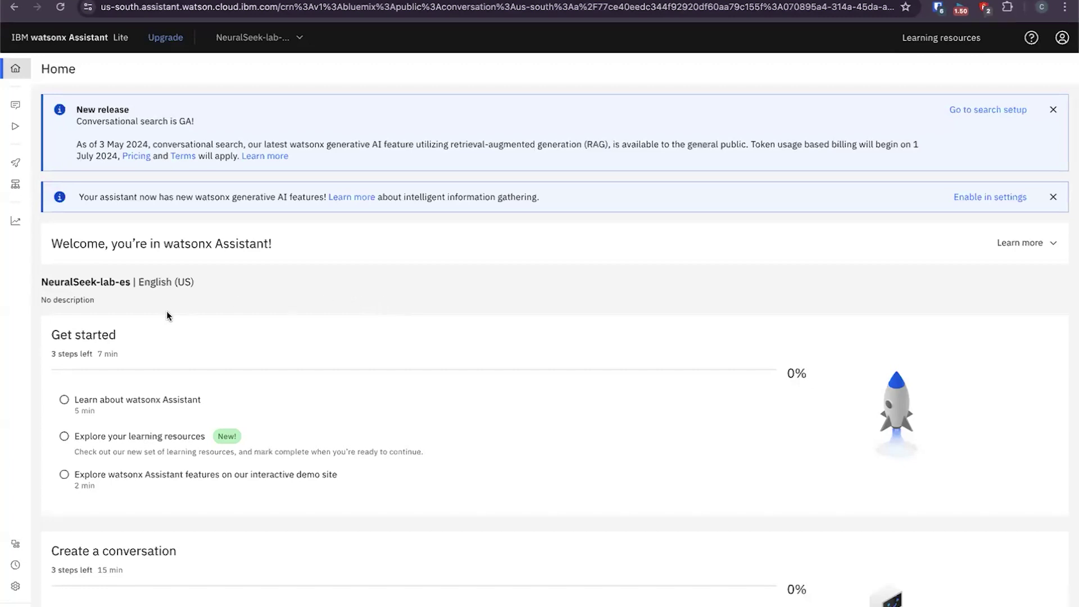
Start building a custom extension from the assistant's Integrations page and proceed to its basic information.
mouse_move(24, 318)
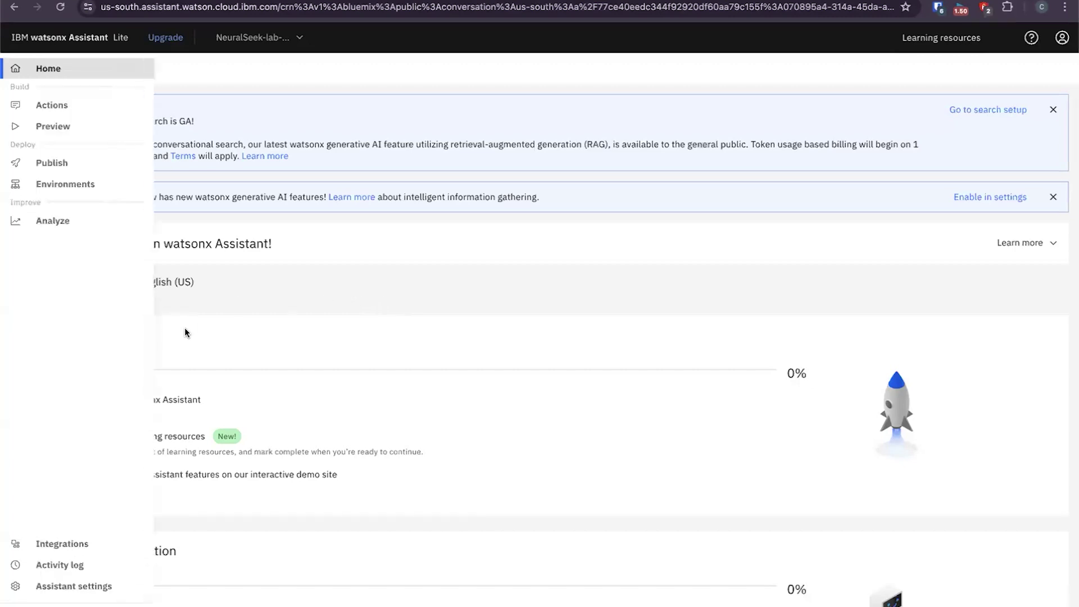
mouse_move(9, 337)
left_click(103, 550)
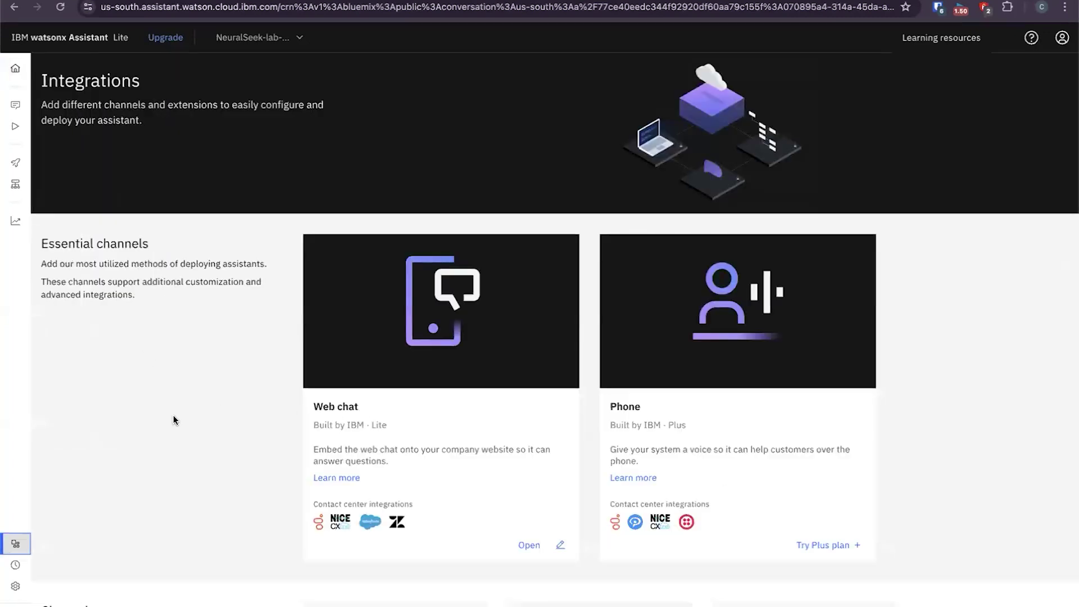
scroll(173, 415, "down", 2)
scroll(174, 416, "down", 3)
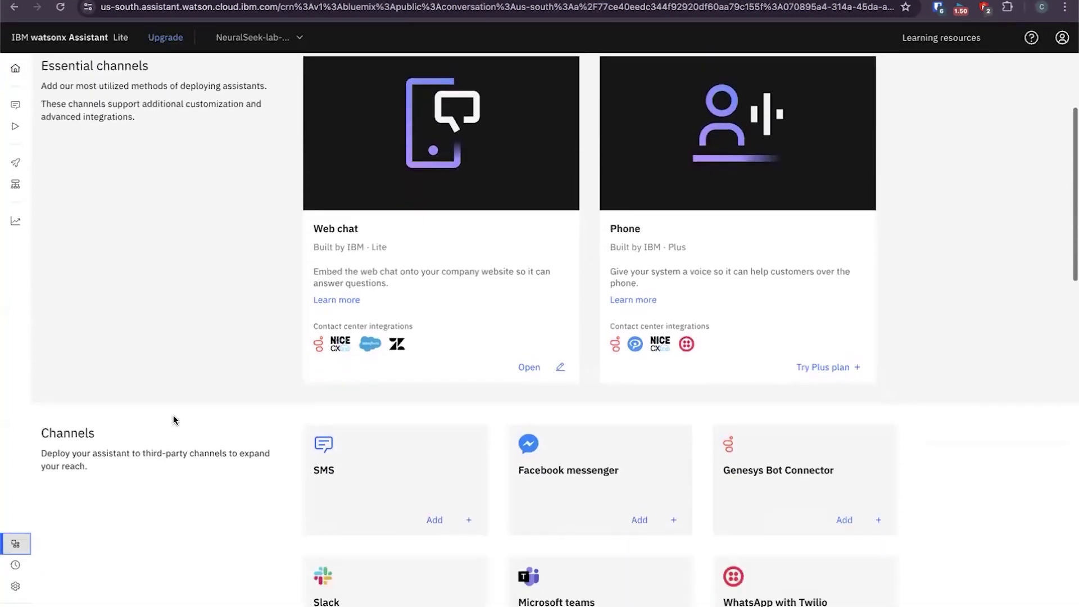
scroll(174, 417, "up", 2)
scroll(173, 416, "down", 5)
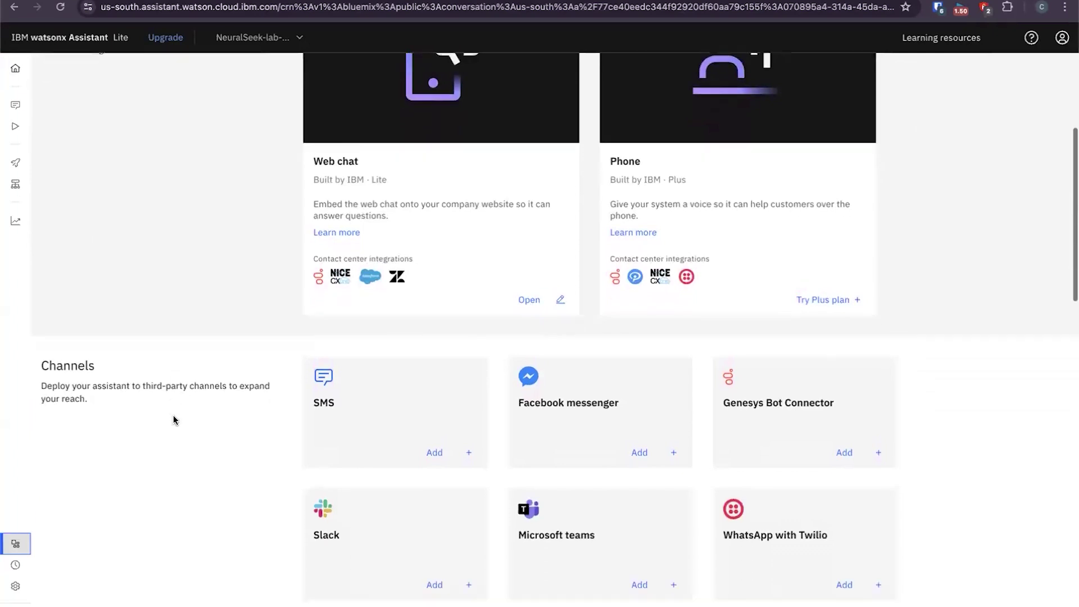
scroll(173, 416, "down", 5)
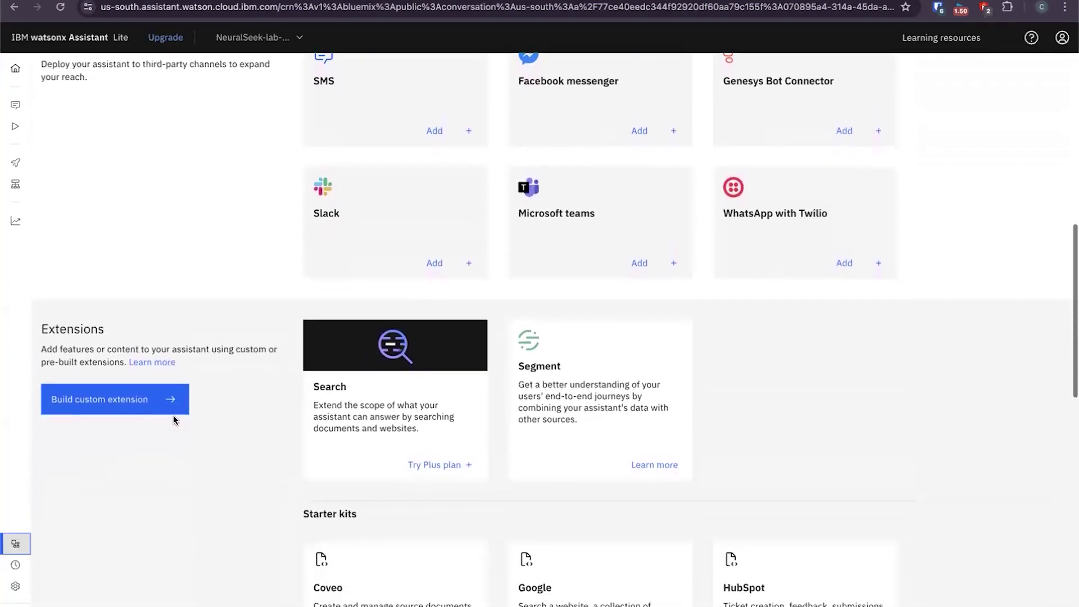
scroll(173, 416, "down", 1)
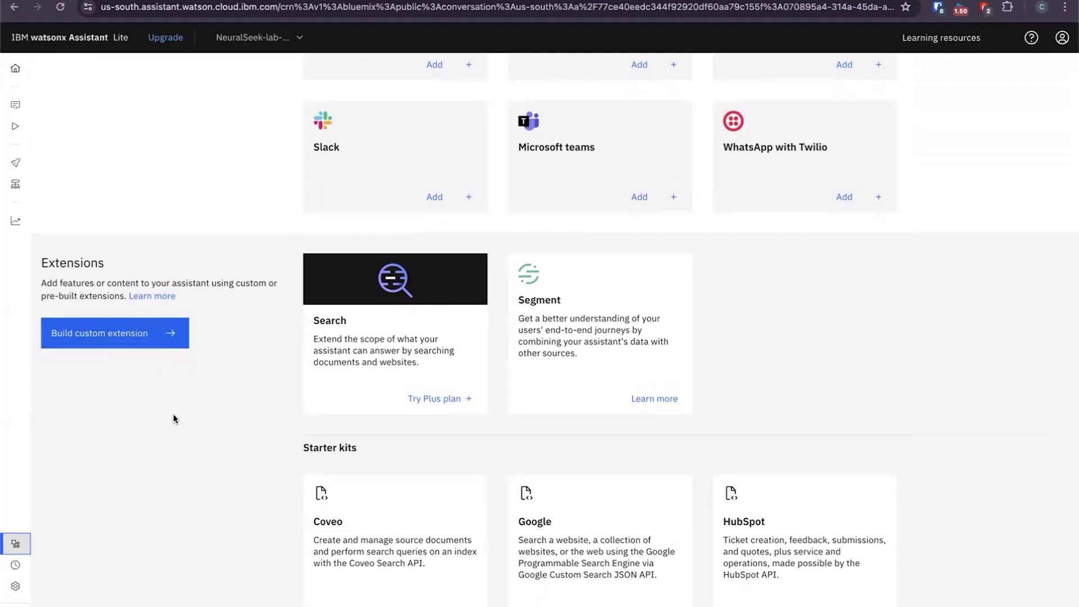
left_click(132, 340)
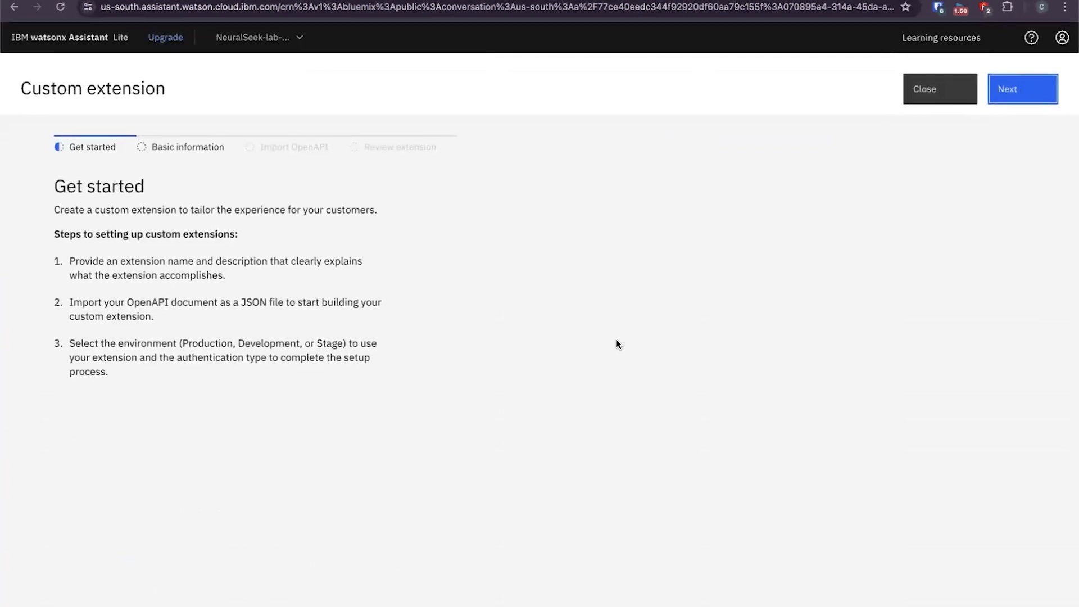
left_click(1027, 99)
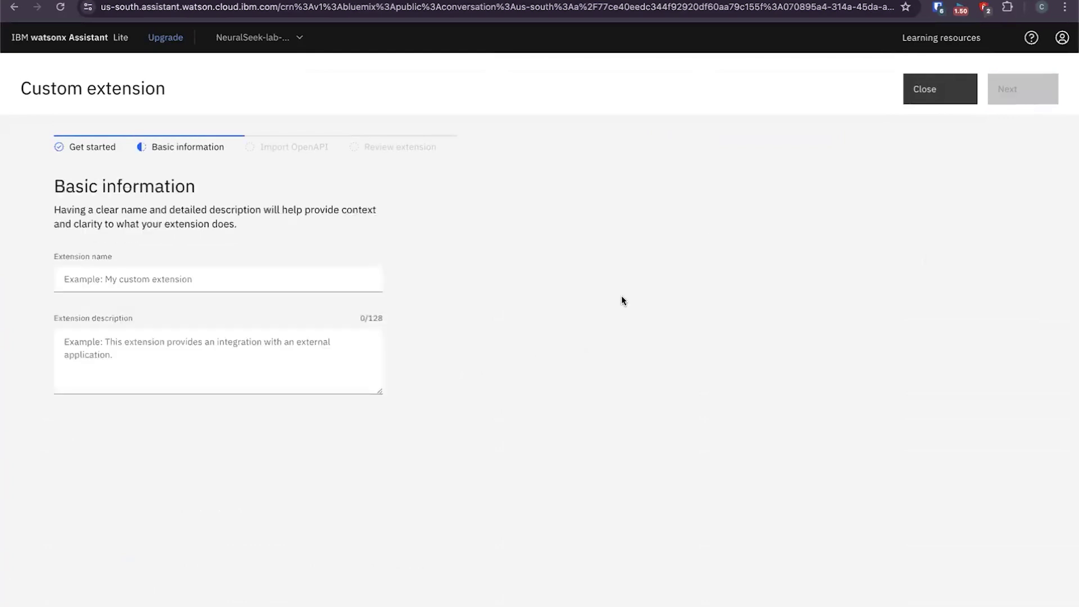
Name the custom extension NeuralSeek-lab-es, leave its description empty, and continue to the OpenAPI import.
left_click(93, 283)
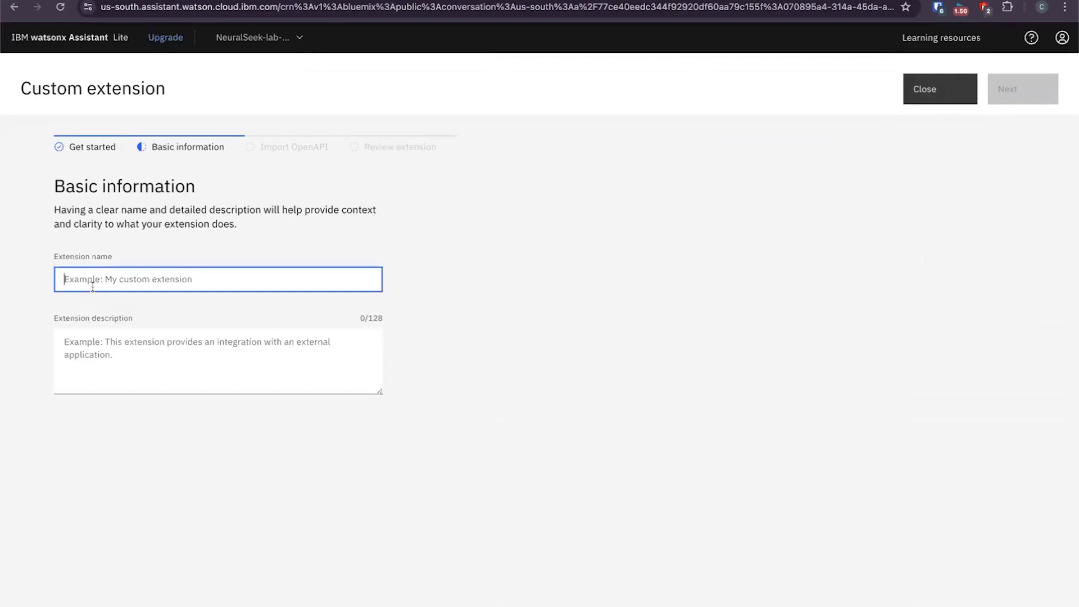
type("Nerua")
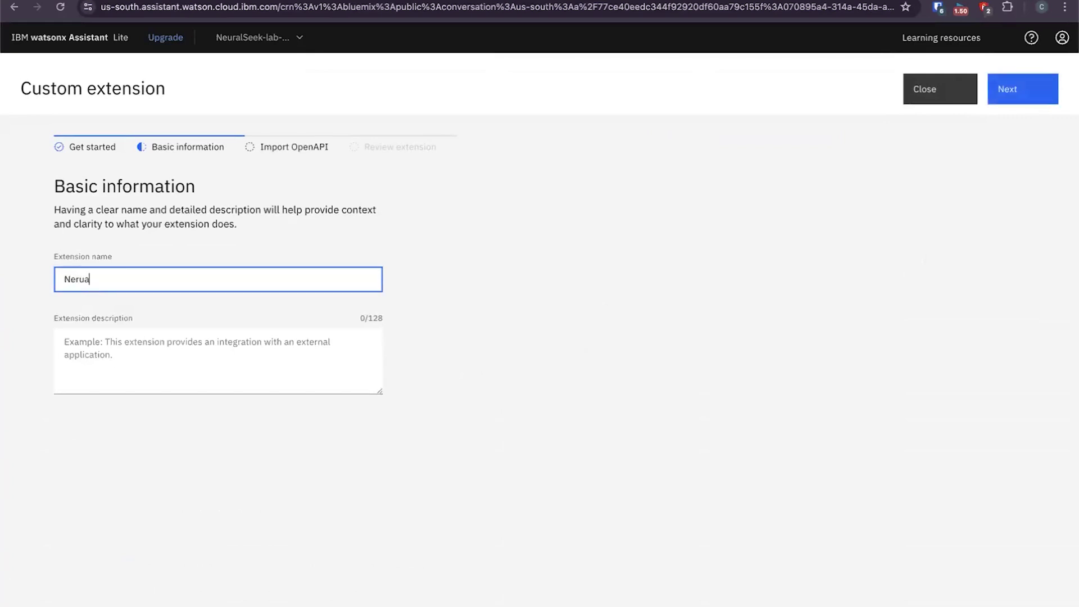
key("BackSpace")
key("BackSpace")
key("BackSpace")
type("uralSeek-lab-es")
left_click(269, 357)
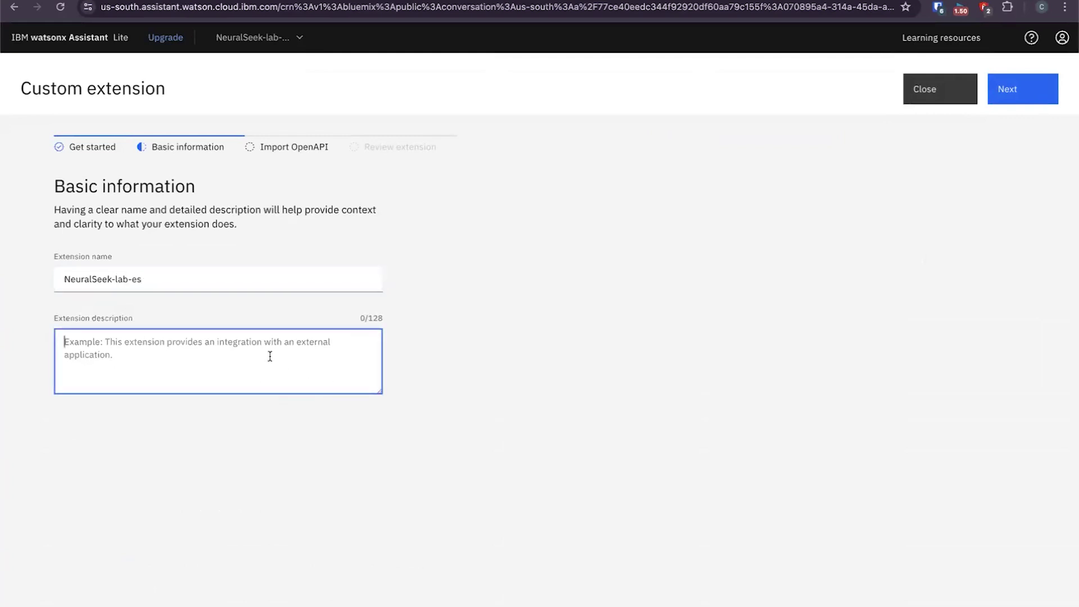
left_click(573, 285)
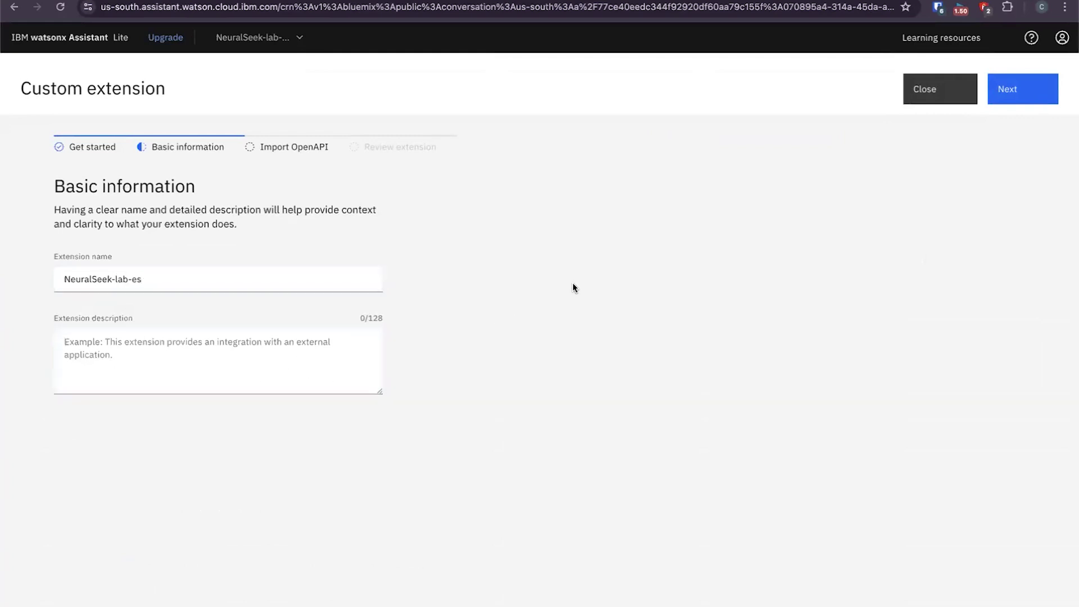
left_click(1014, 96)
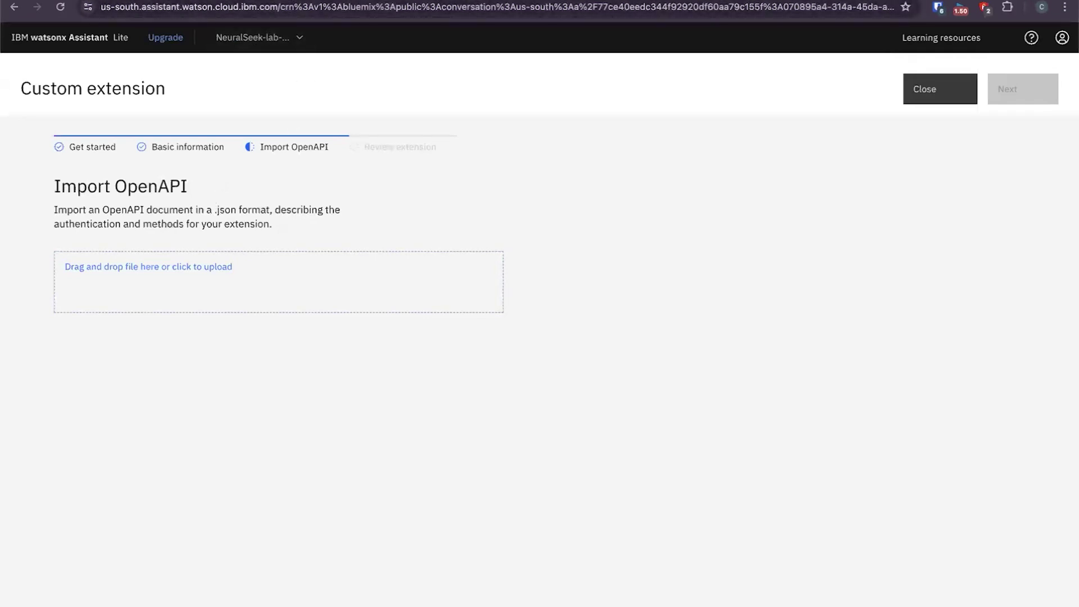
Switch to the NeuralSeek console and, from its Watson Custom Extension integration page, copy the API key and download the custom extension OpenAPI file.
left_click(253, 1)
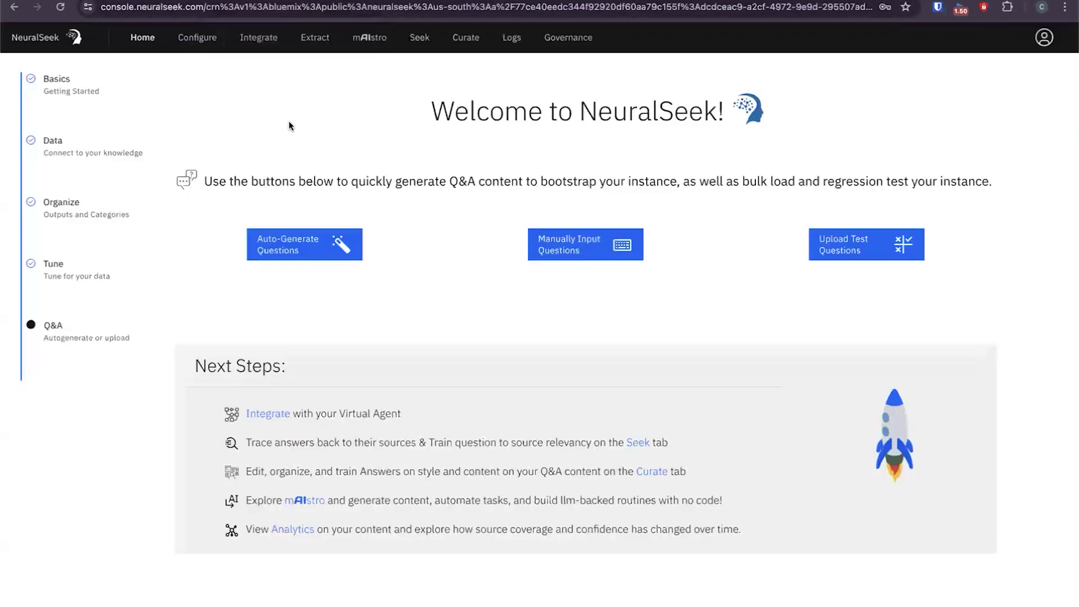
left_click(256, 40)
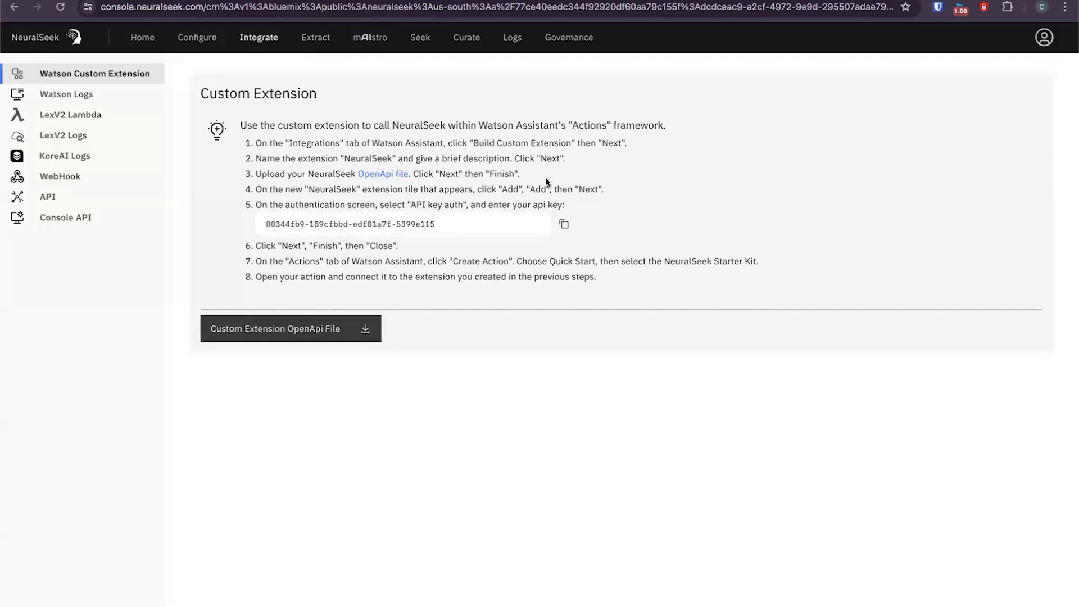
left_click(562, 224)
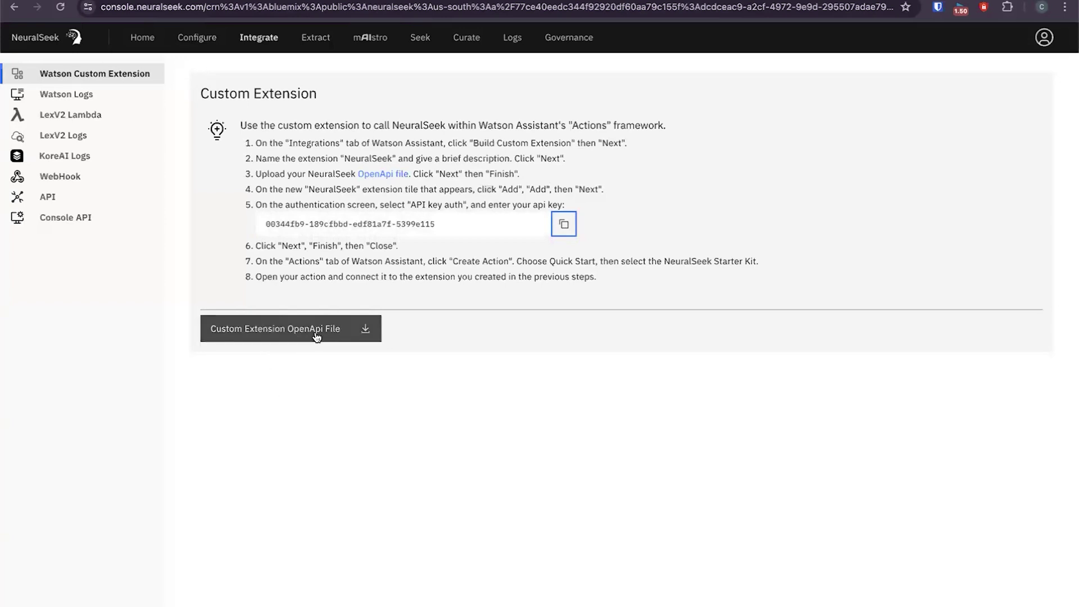
left_click(348, 334)
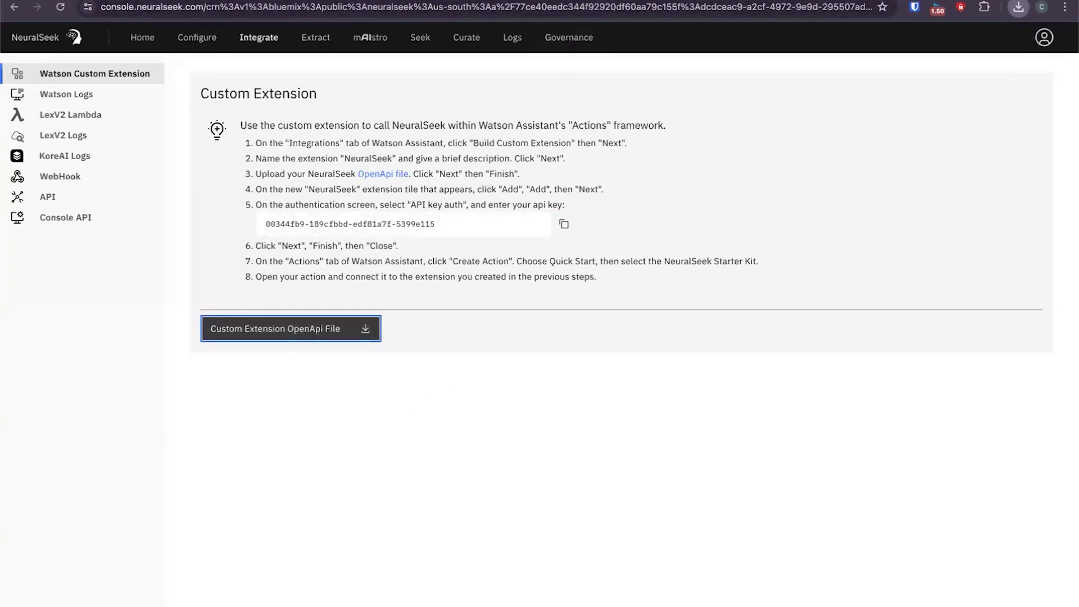
Switch back to watsonx Assistant, upload NeuralSeek.json as the extension's OpenAPI document, and continue to the extension review.
left_click(562, 0)
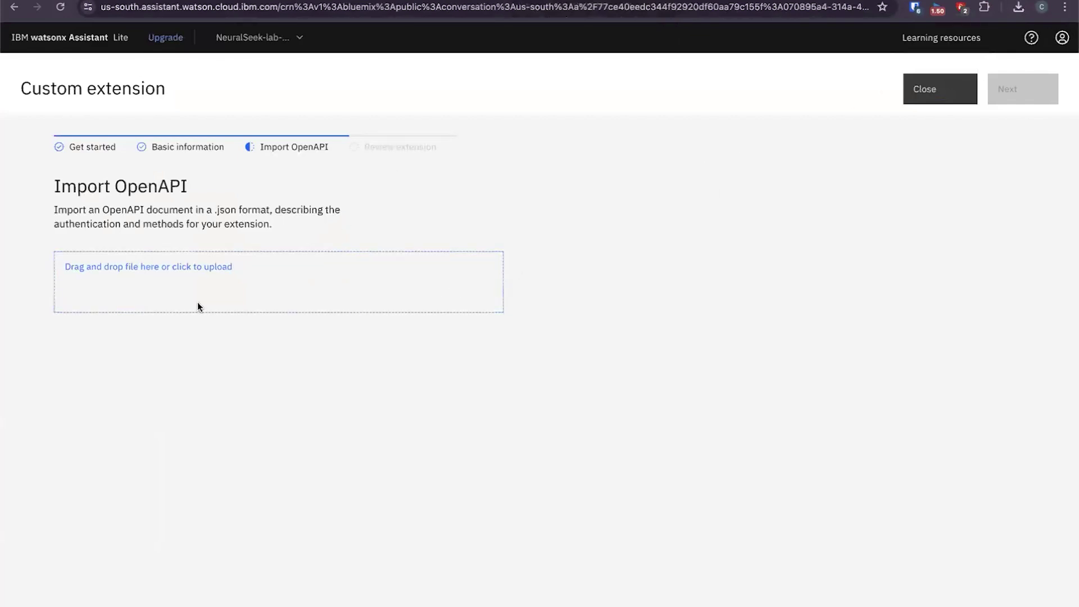
left_click(181, 269)
left_click(706, 422)
left_click_drag(1018, 12, 257, 295)
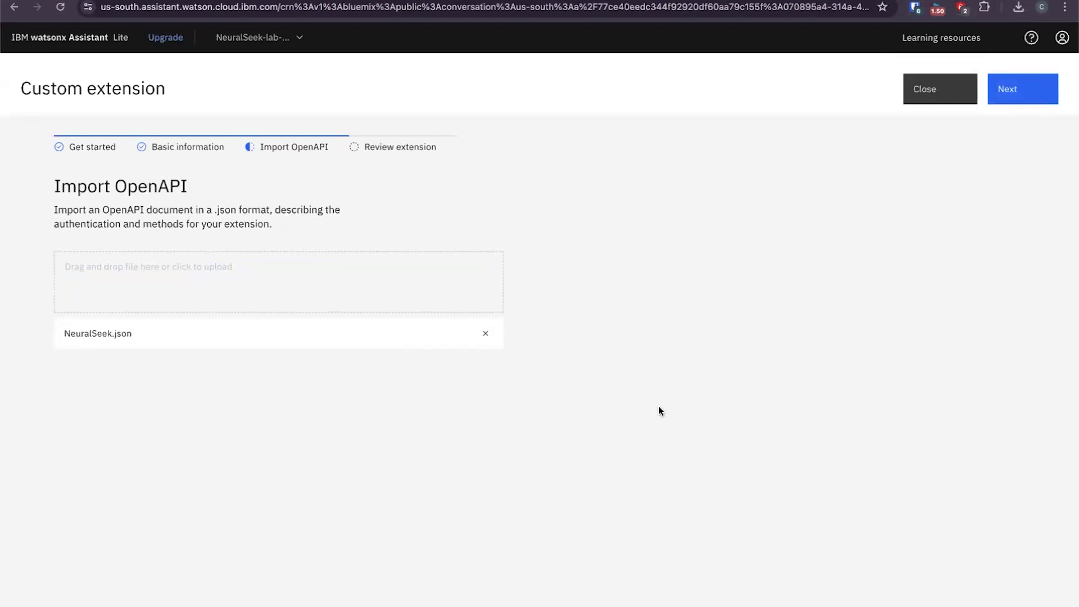
left_click(1027, 96)
Examine the authentication method, server URL and full list of operations defined in the imported OpenAPI document.
scroll(359, 435, "down", 3)
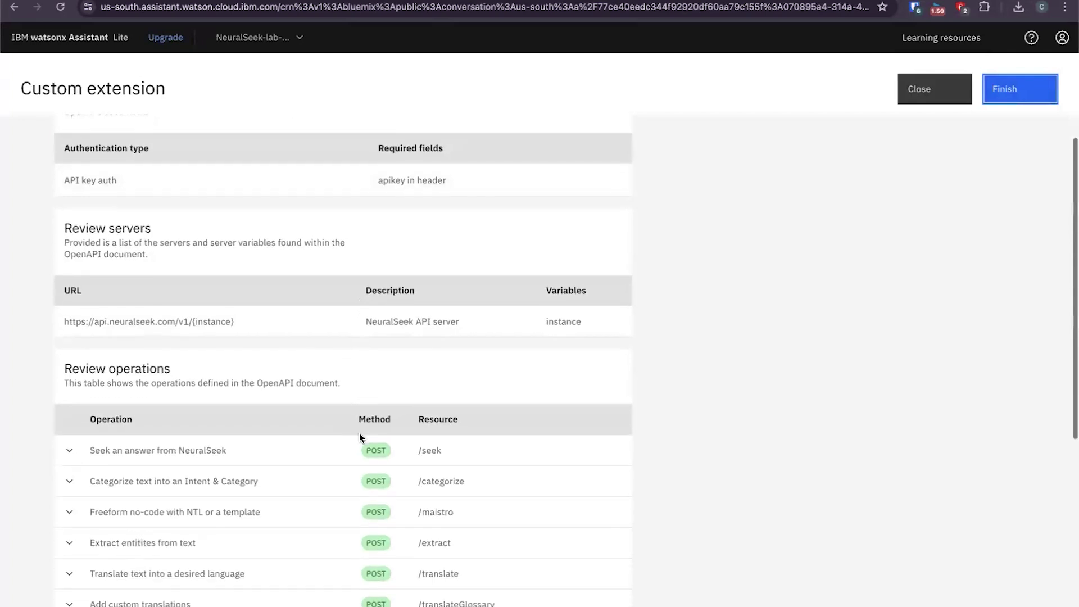
scroll(359, 437, "down", 6)
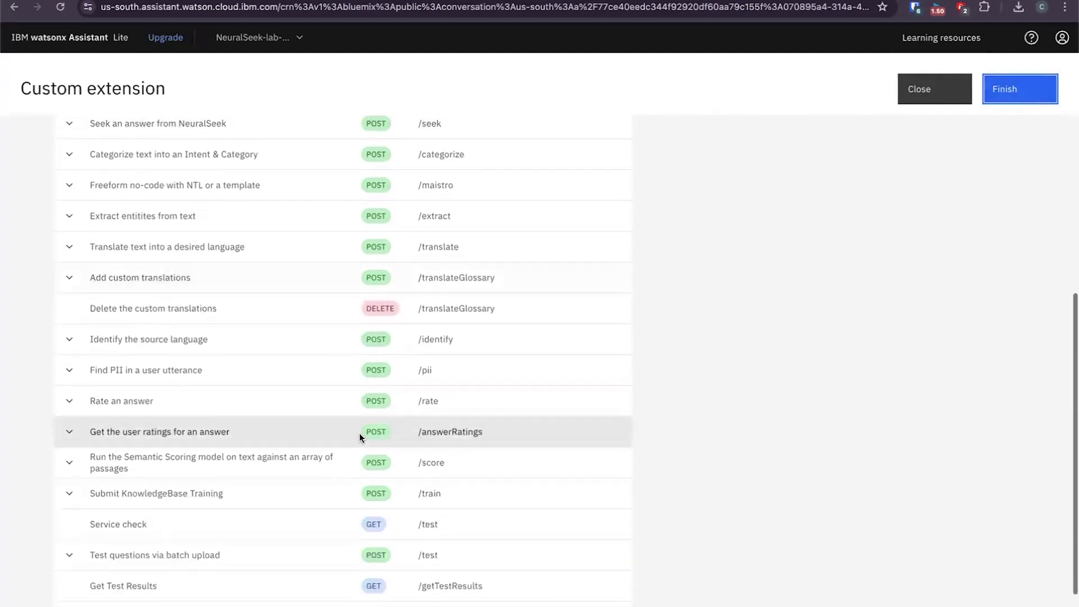
scroll(359, 433, "down", 4)
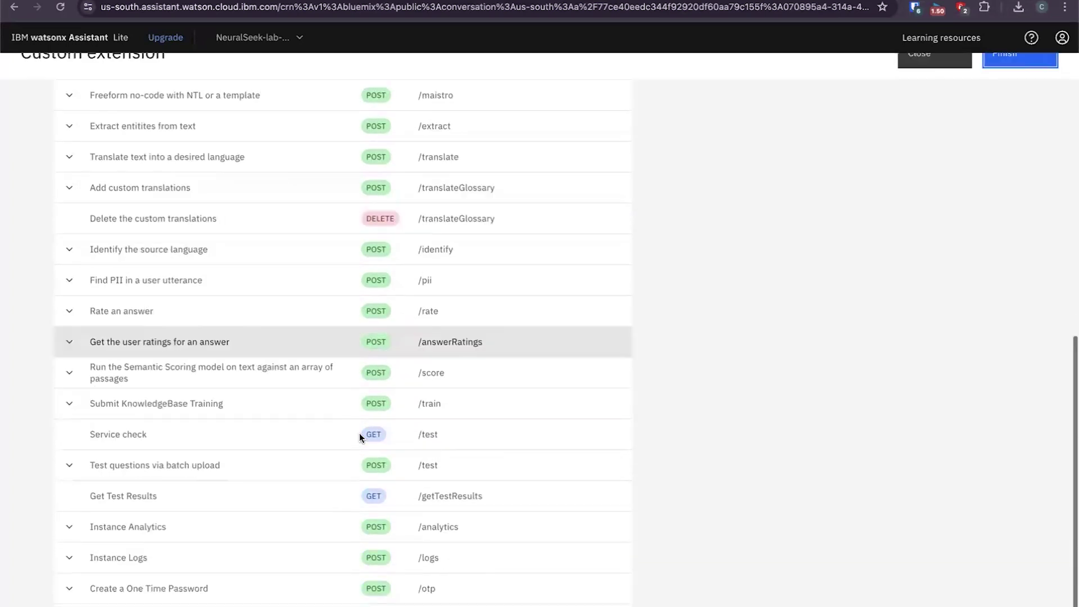
scroll(359, 432, "up", 3)
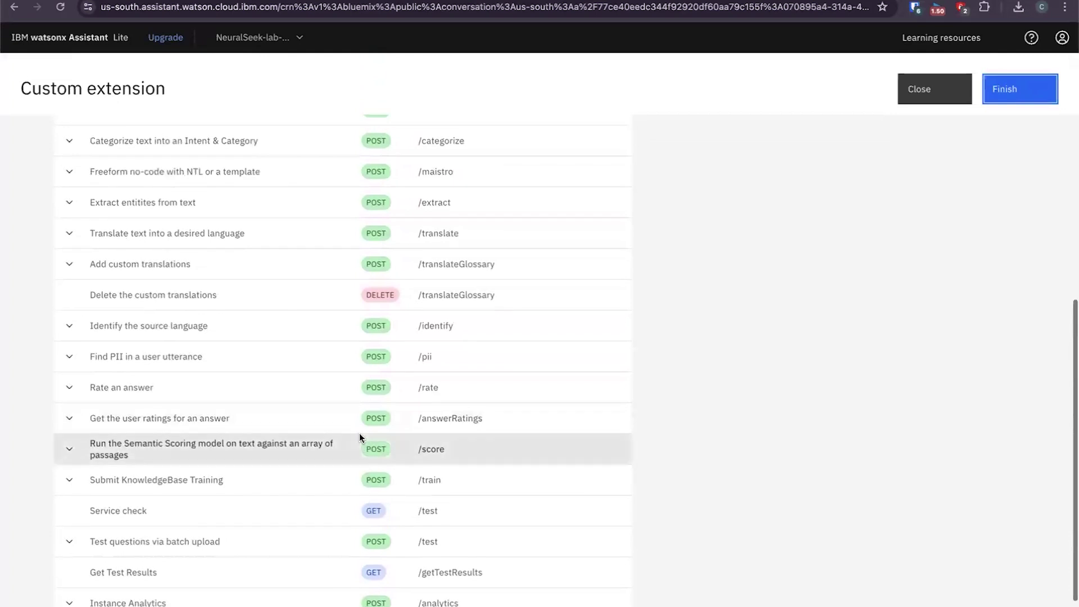
scroll(359, 432, "up", 4)
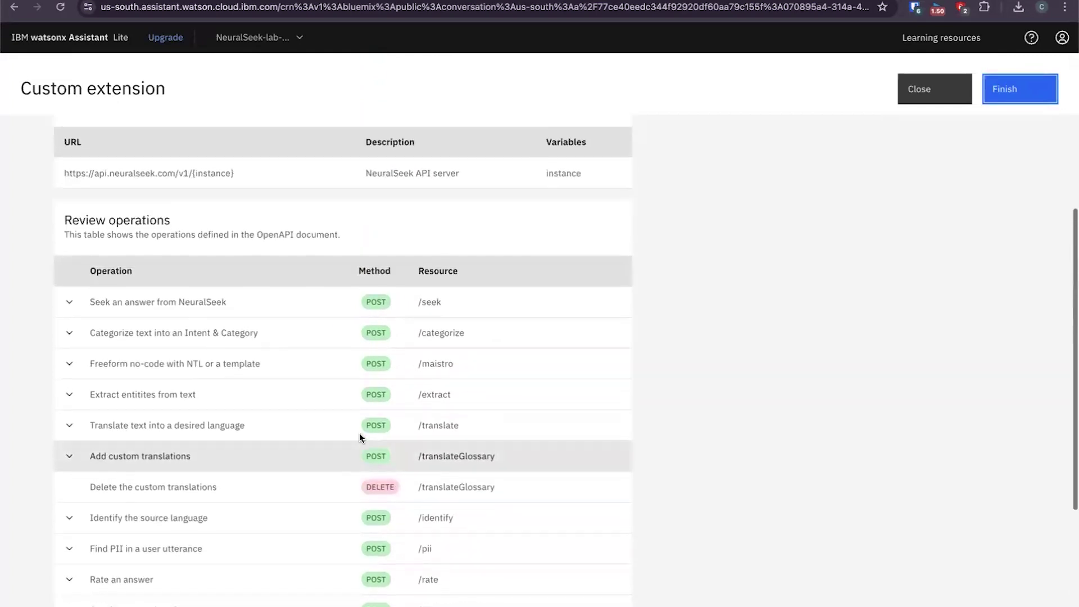
scroll(359, 433, "down", 2)
scroll(360, 435, "down", 5)
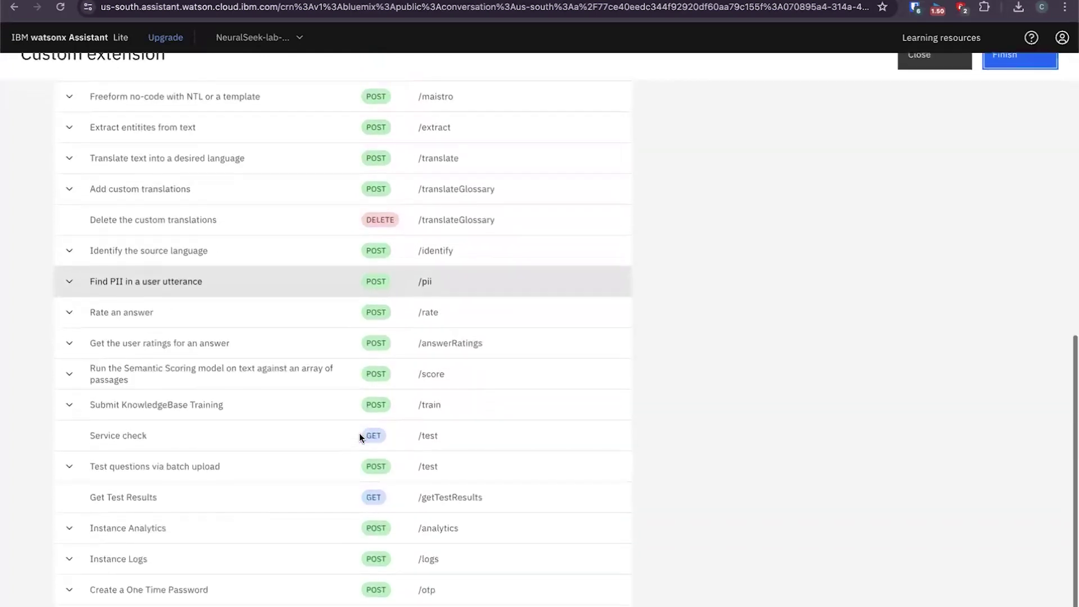
scroll(359, 432, "up", 4)
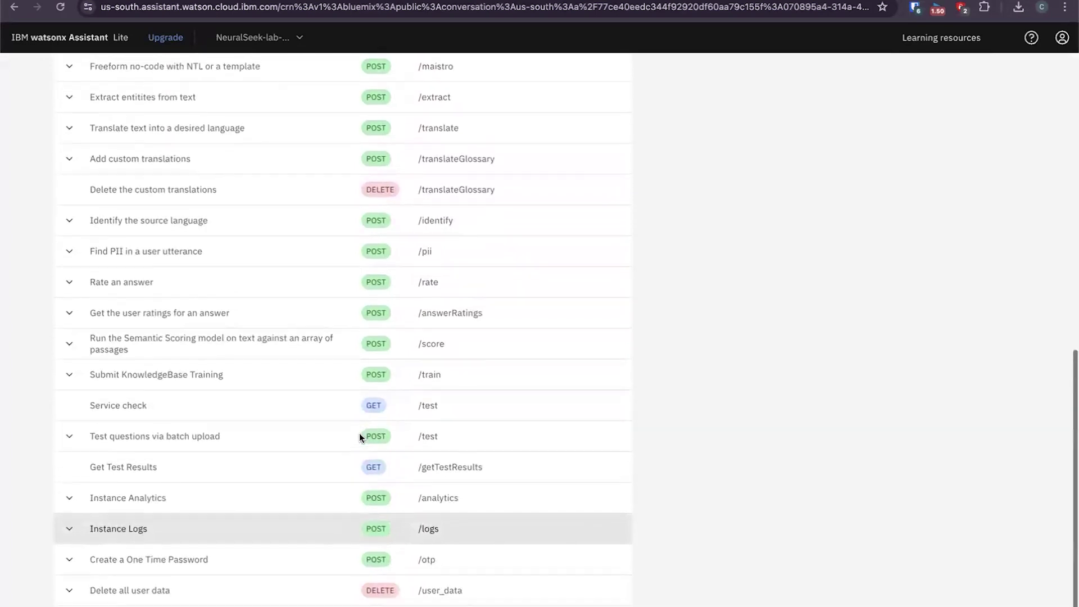
scroll(359, 433, "up", 8)
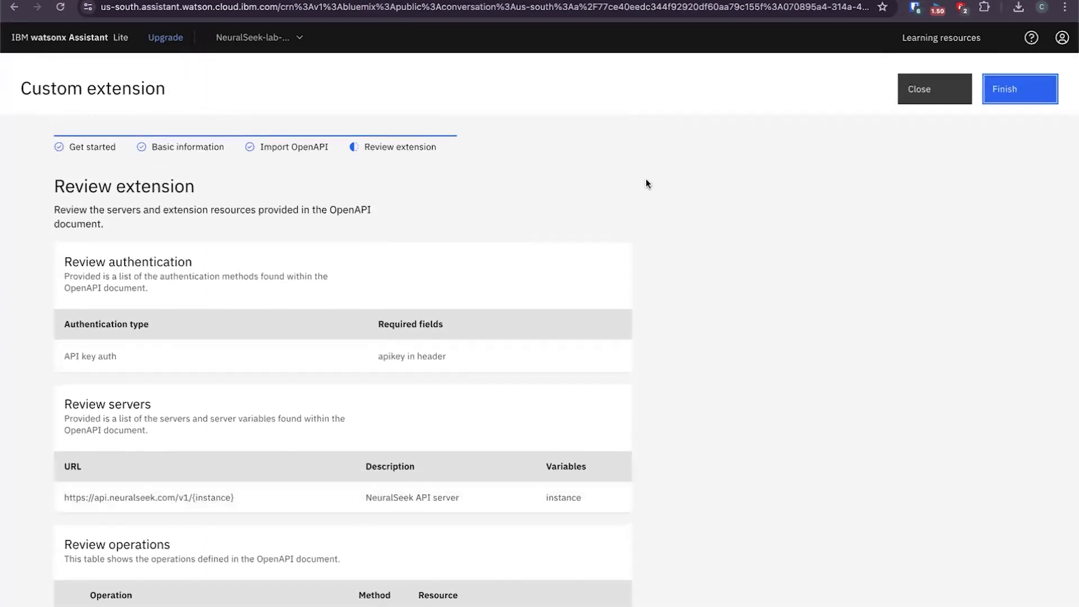
scroll(527, 340, "down", 4)
scroll(527, 341, "down", 8)
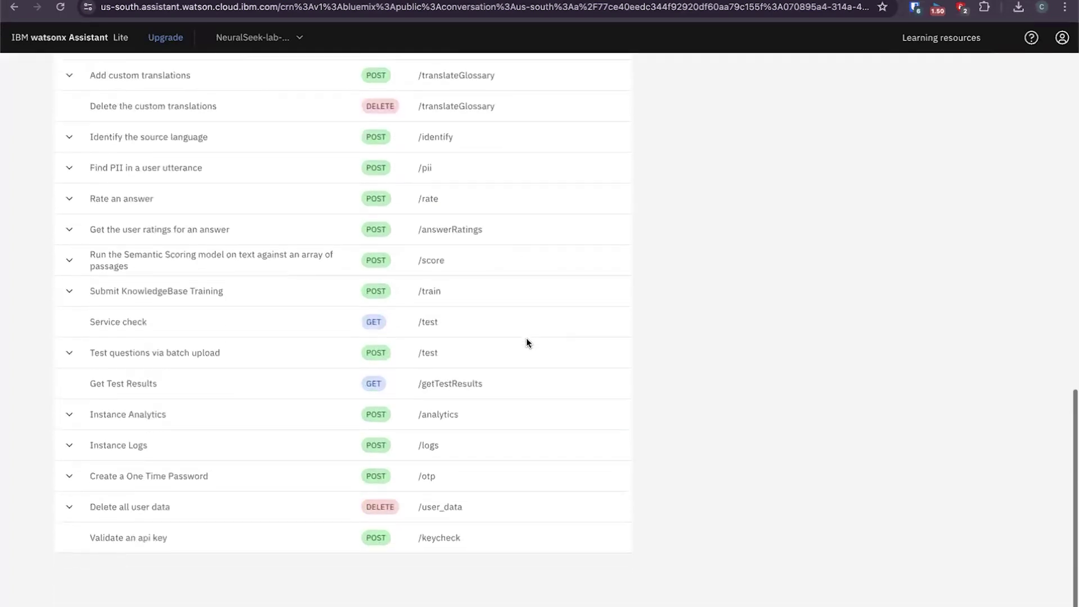
scroll(527, 341, "up", 9)
scroll(526, 339, "up", 1)
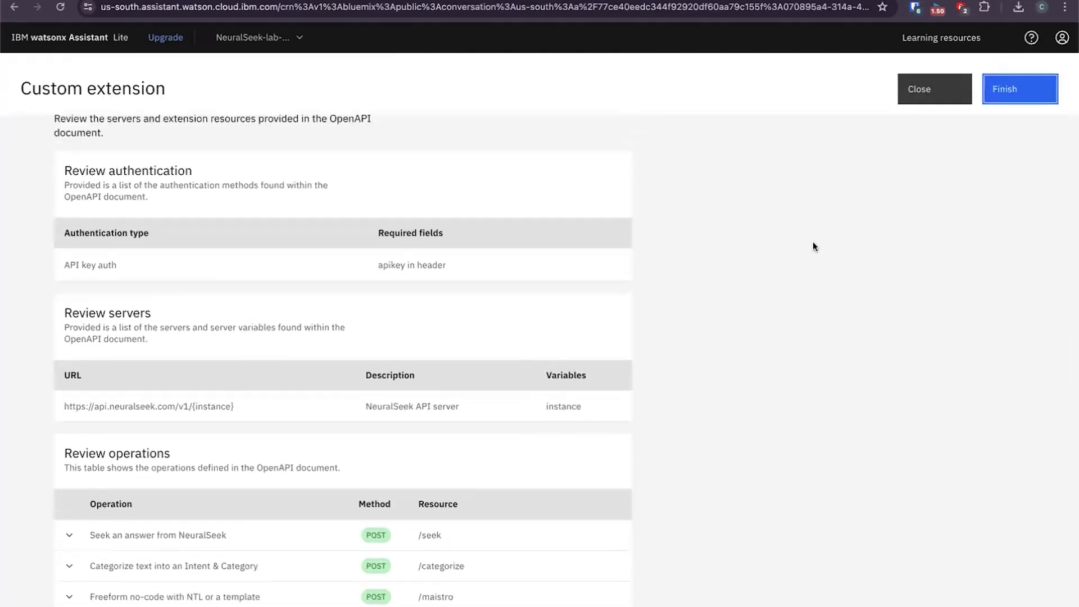
Finish building the custom extension, add NeuralSeek-lab-es to the assistant, and proceed to its authentication settings.
left_click(1030, 100)
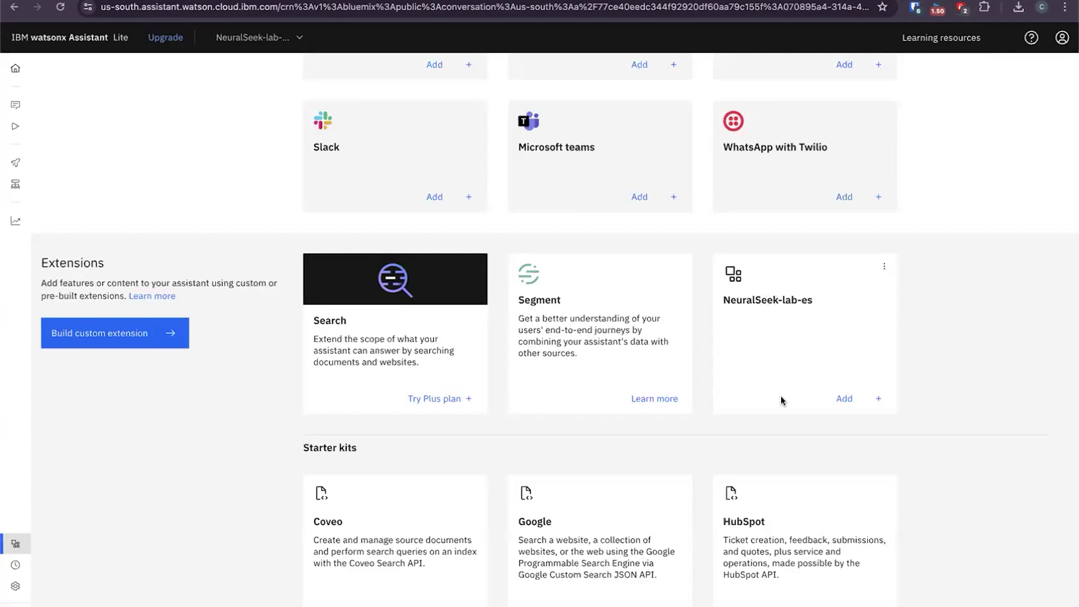
left_click(835, 398)
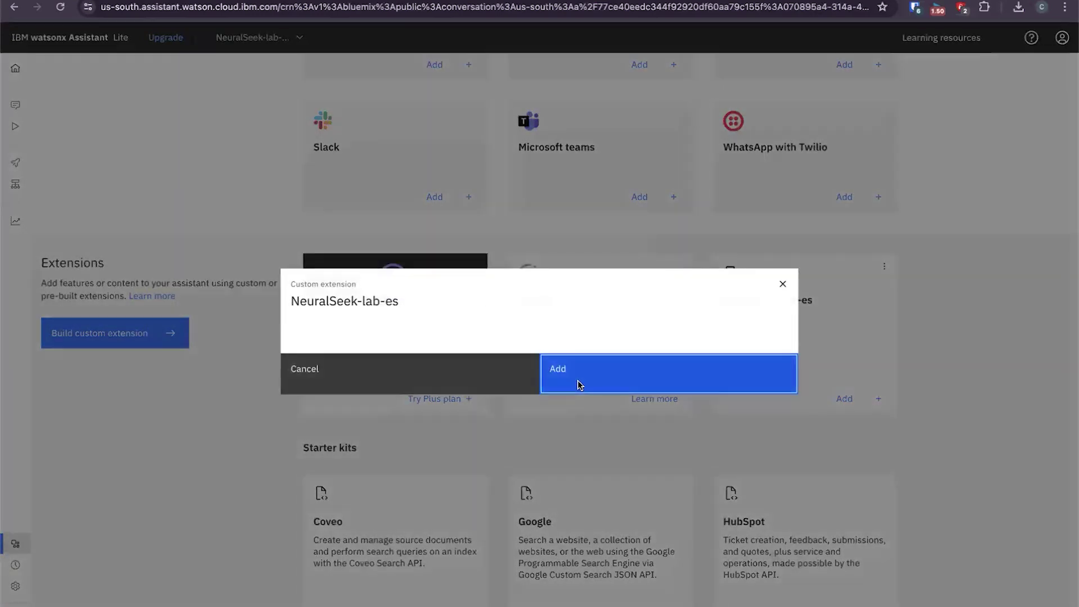
left_click(579, 385)
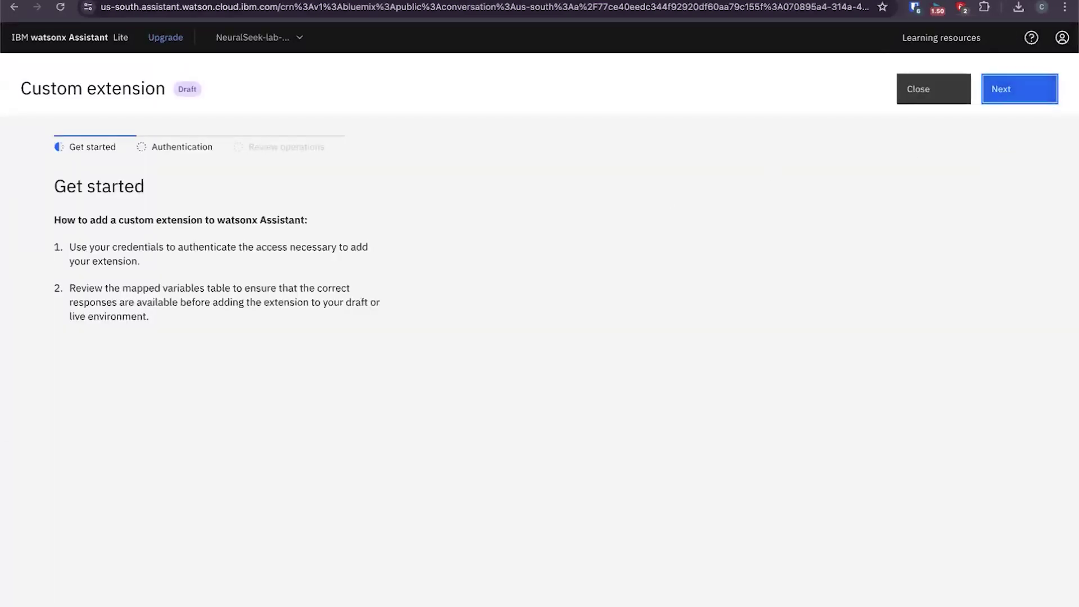
left_click(1016, 99)
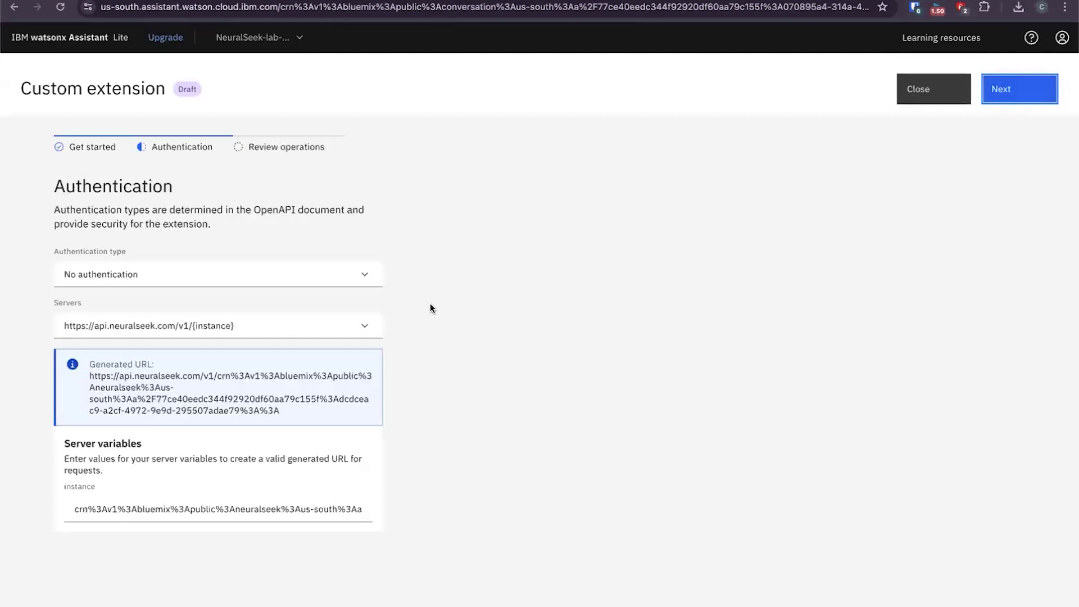
Set the extension's authentication type to API key auth and paste the copied NeuralSeek API key.
left_click(355, 280)
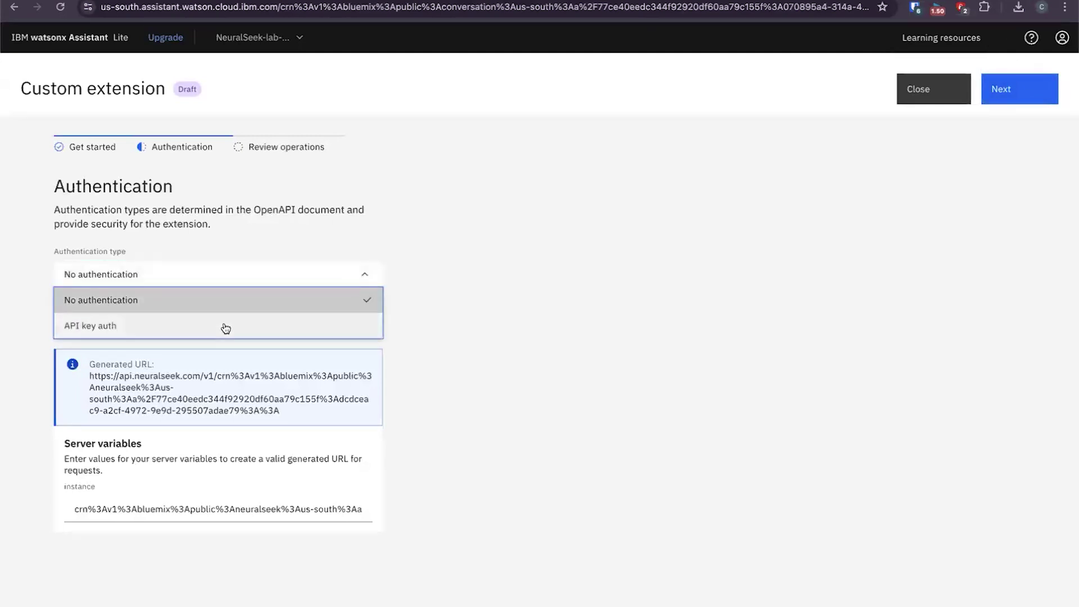
left_click(151, 330)
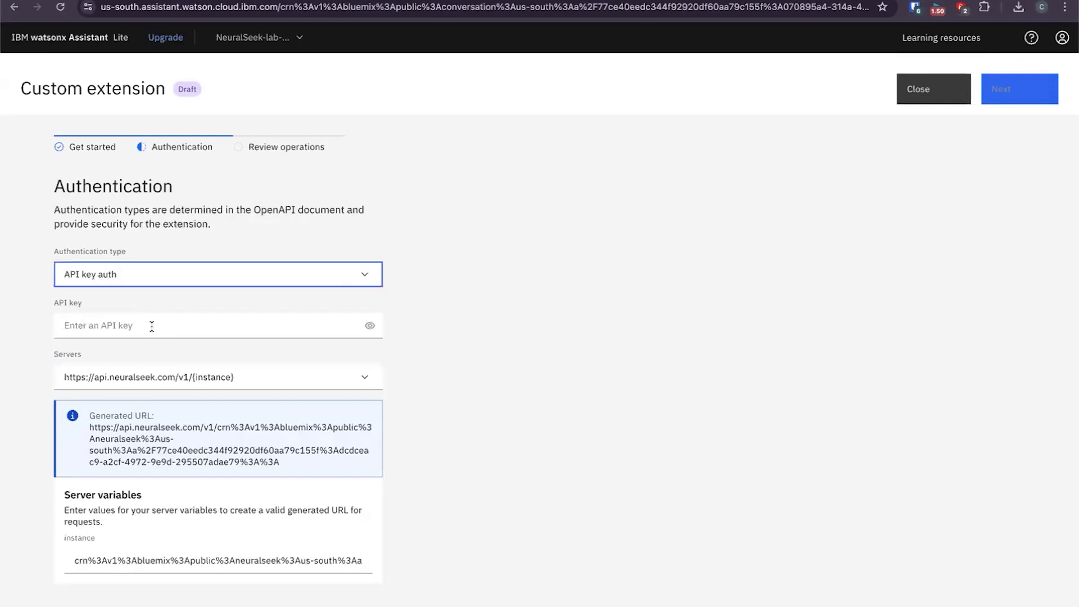
left_click(211, 323)
left_click(692, 205)
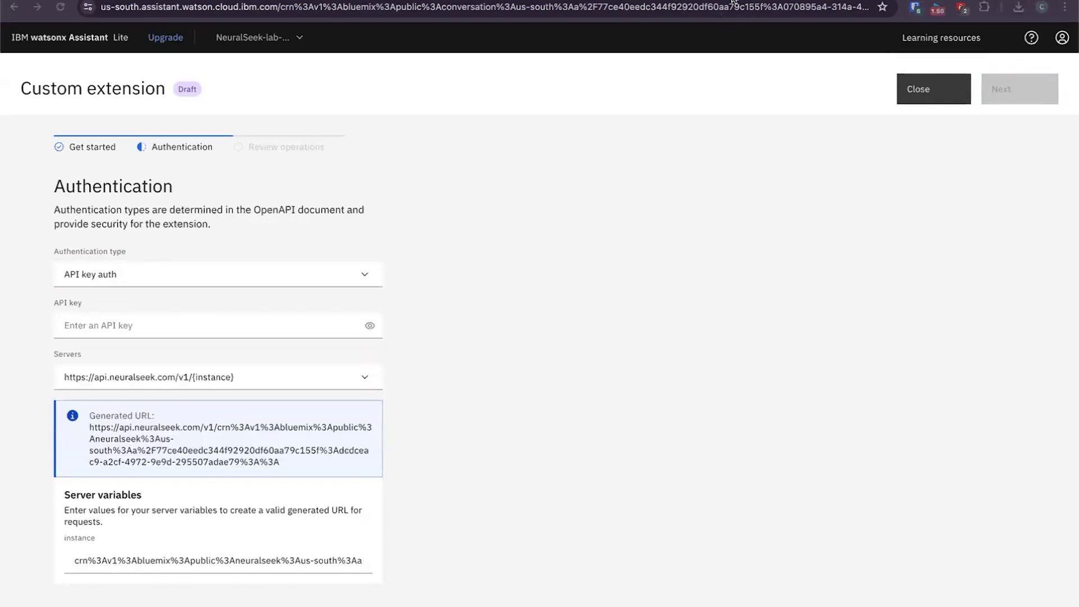
left_click(228, 328)
key("ctrl+v")
left_click(547, 248)
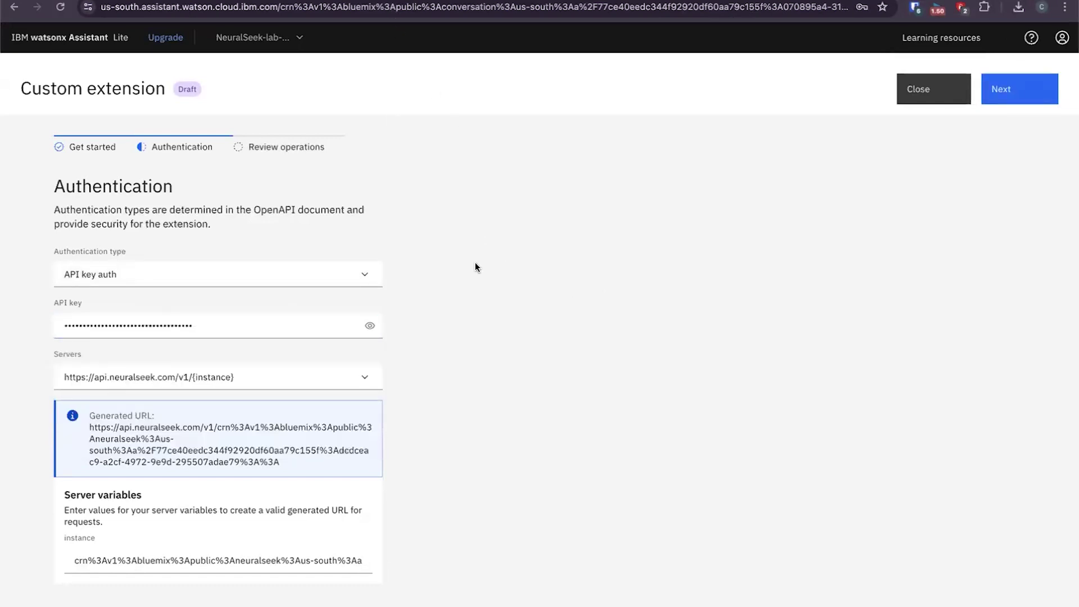
Reveal the pasted API key, check it against the NeuralSeek console, and look over the server settings.
left_click(369, 325)
left_click(369, 325)
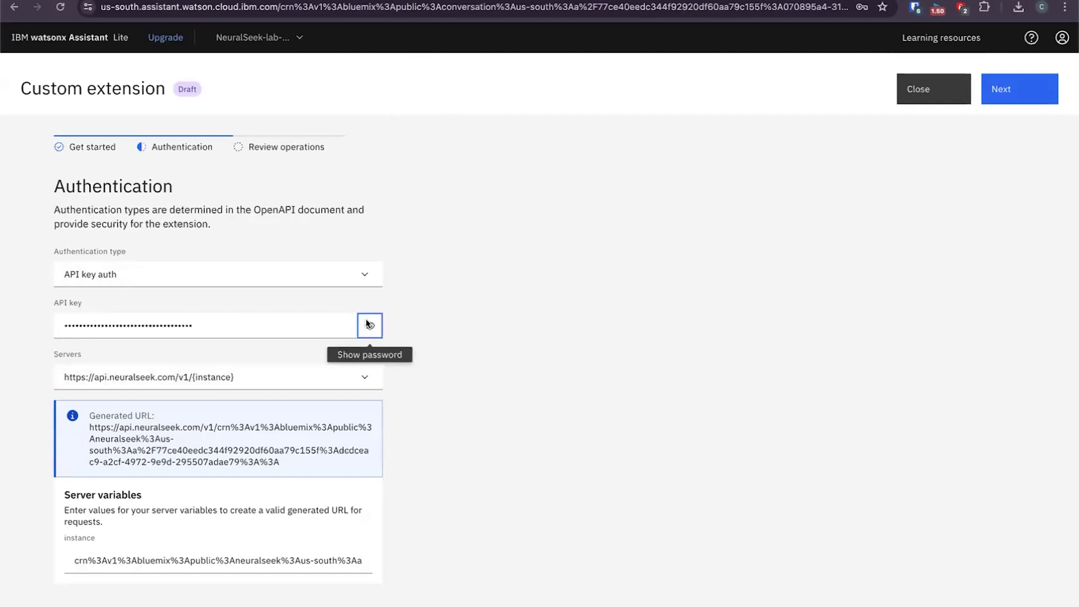
key("ctrl+Tab")
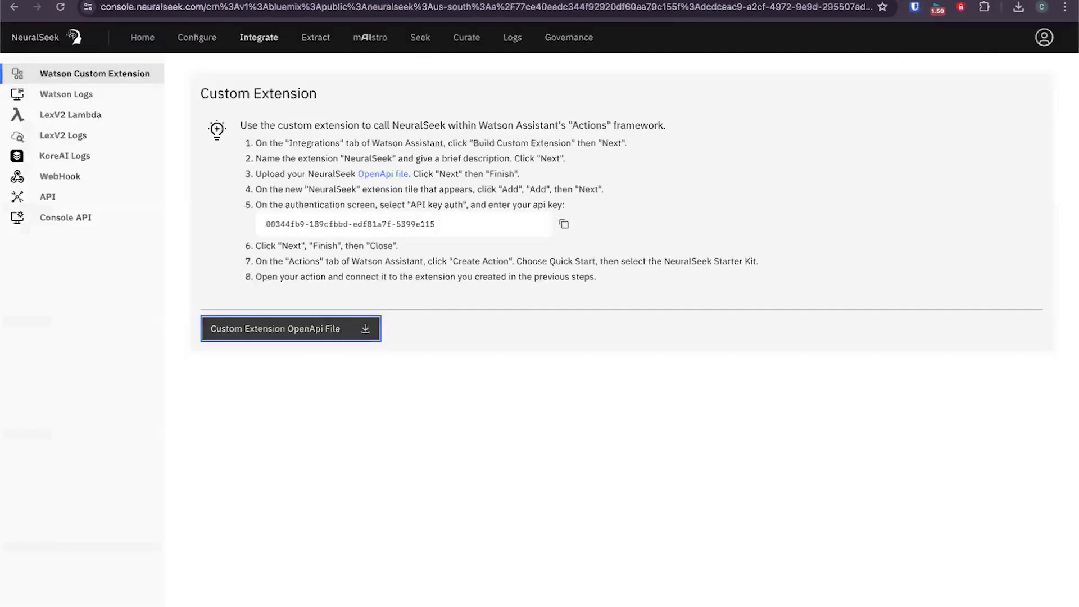
key("ctrl+shift+Tab")
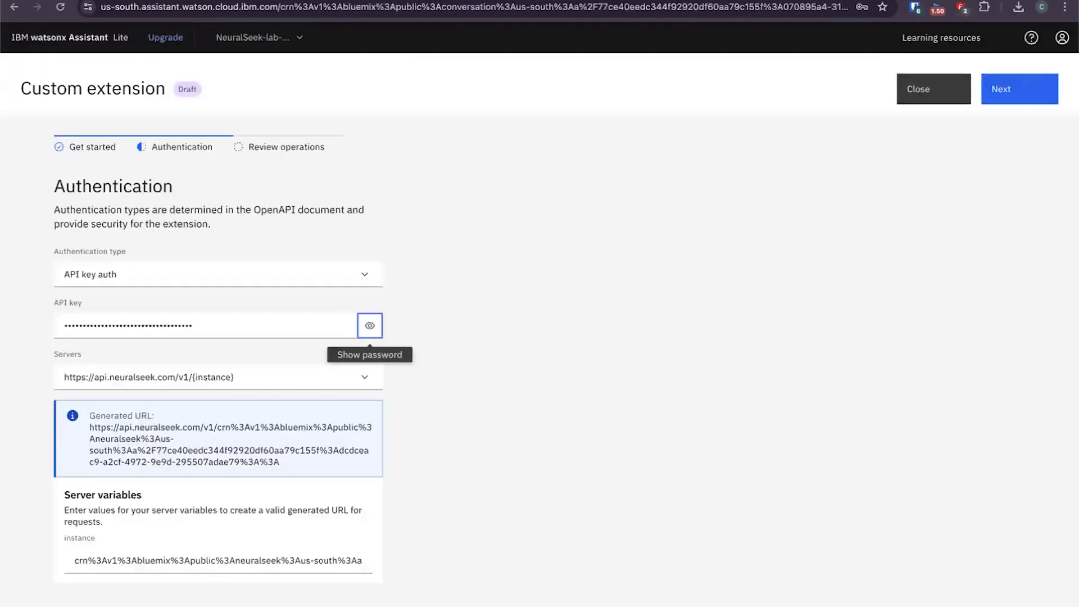
left_click(370, 331)
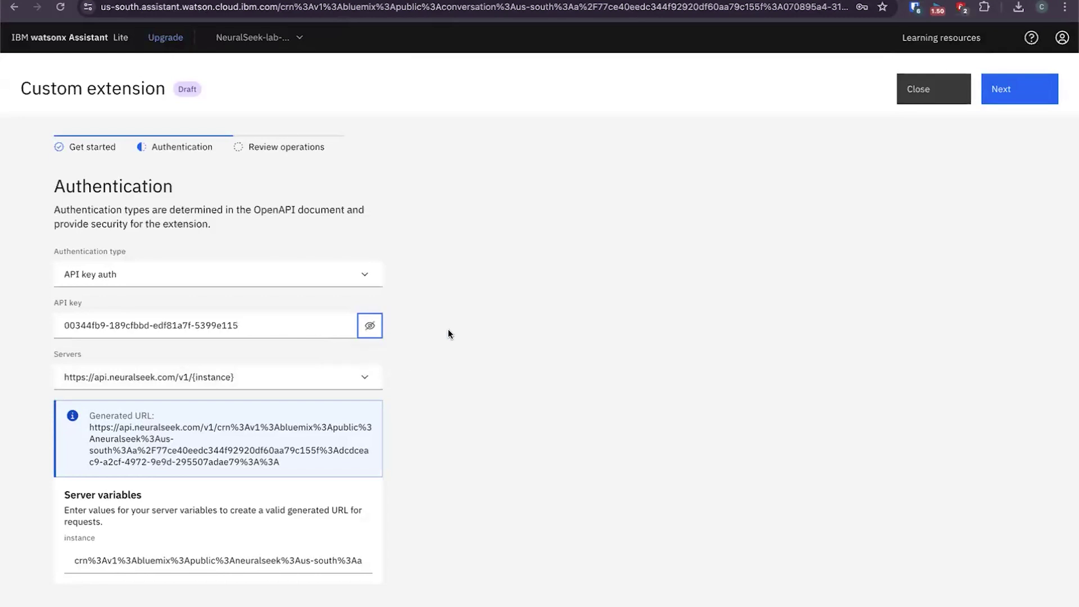
scroll(459, 500, "down", 1)
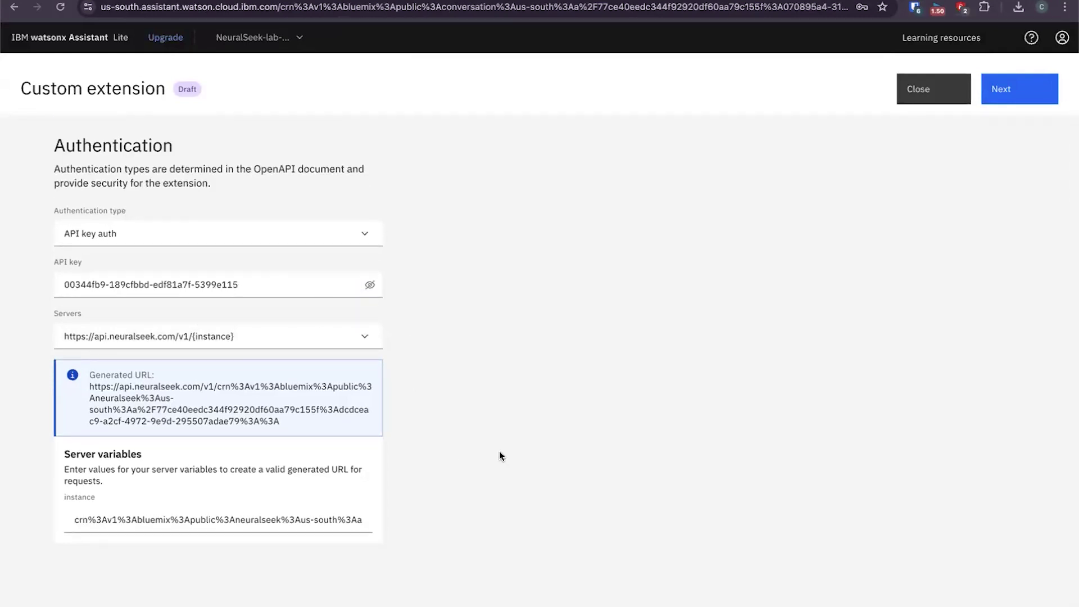
scroll(507, 431, "up", 1)
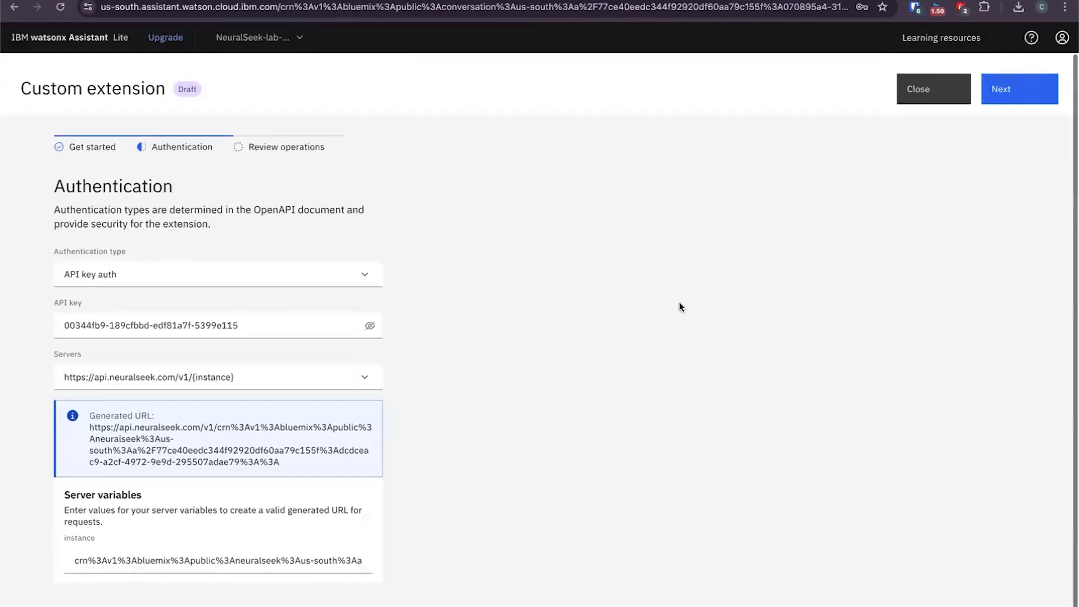
Continue to the operations review, look through the listed operations, and finish adding the extension to the assistant.
left_click(1014, 102)
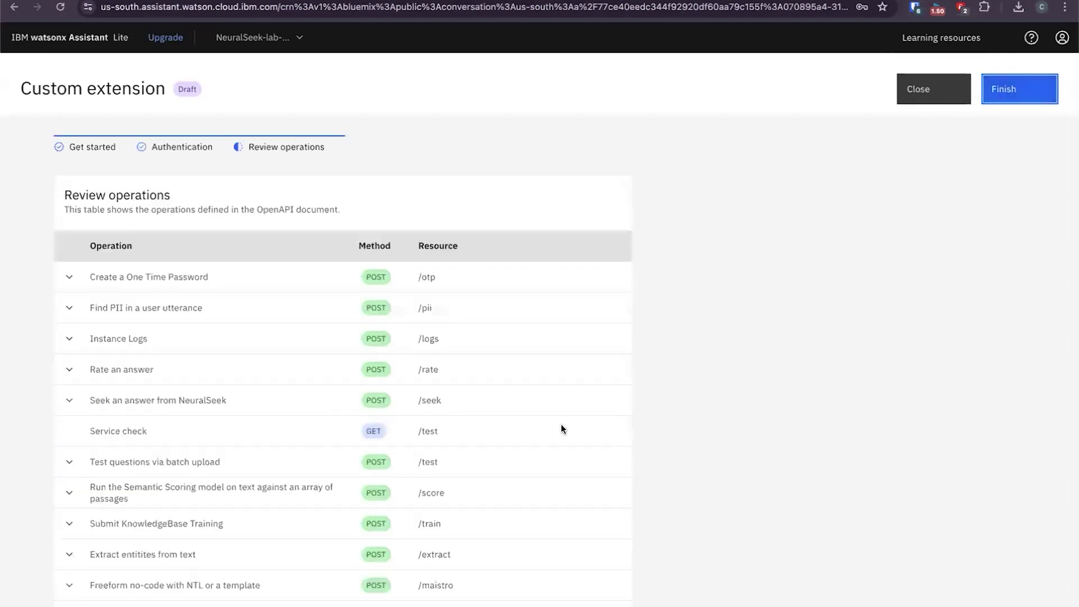
scroll(426, 492, "down", 4)
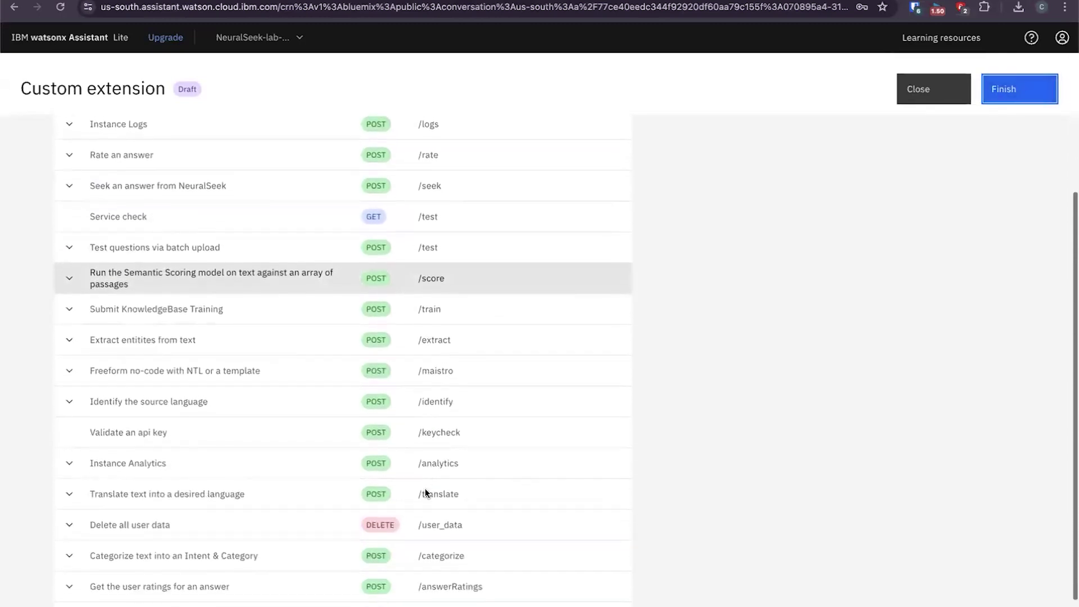
scroll(405, 494, "down", 3)
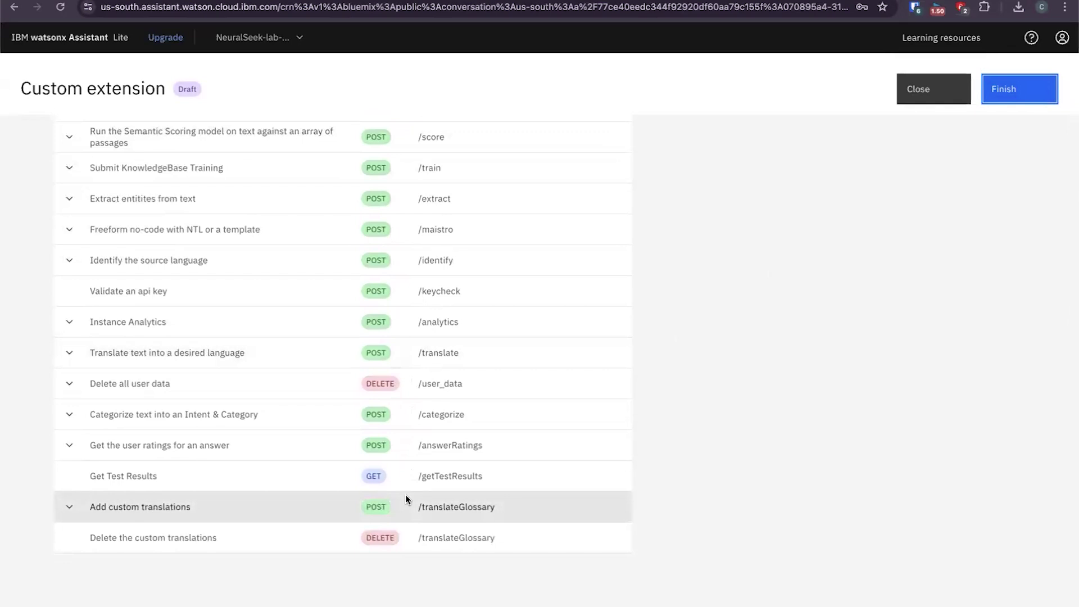
scroll(405, 494, "up", 7)
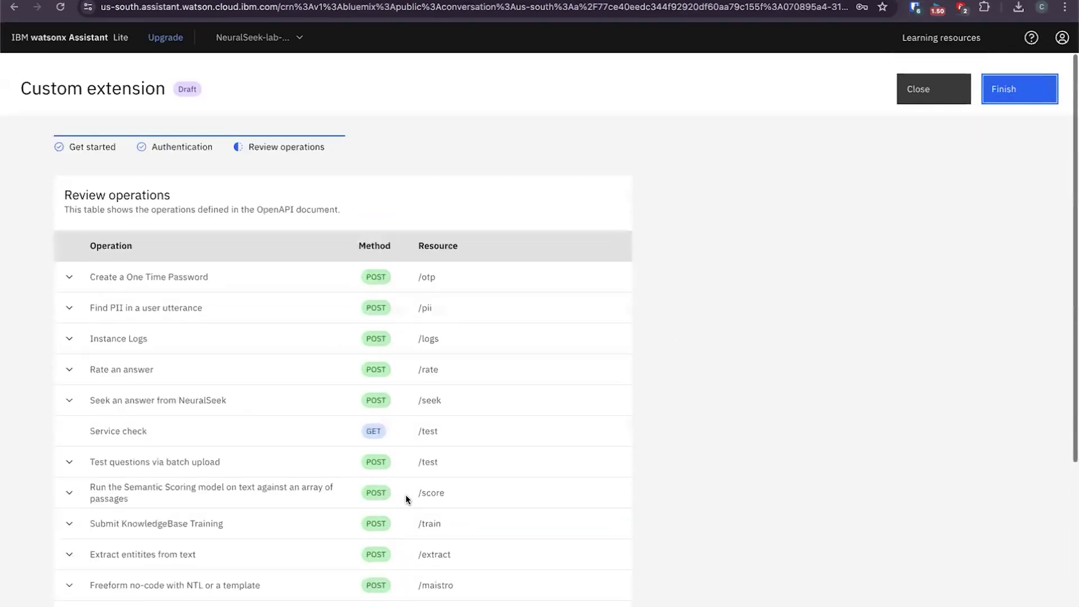
scroll(465, 447, "down", 6)
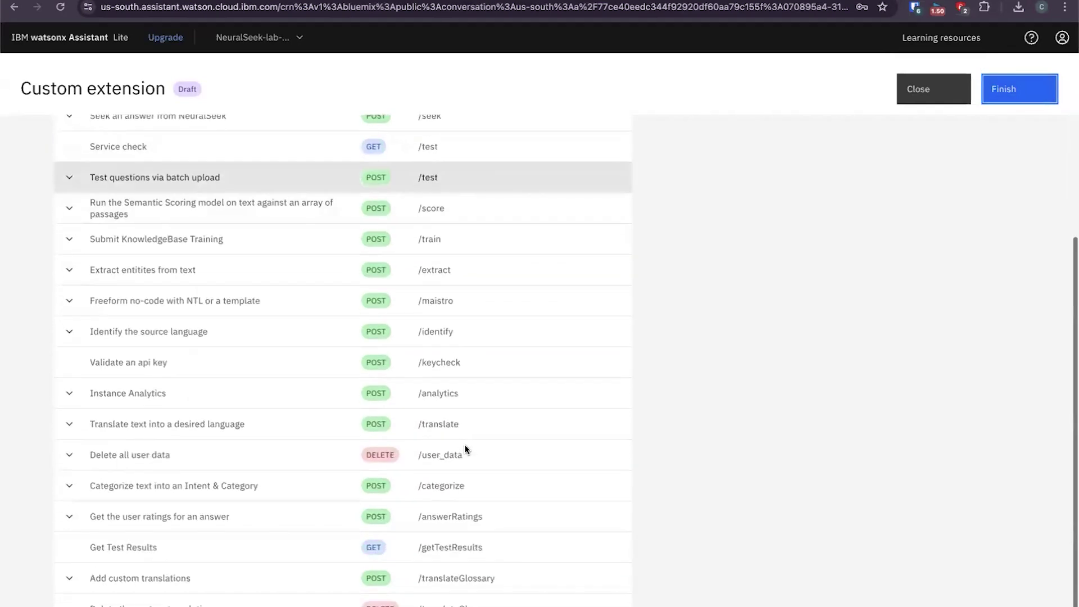
scroll(466, 446, "up", 6)
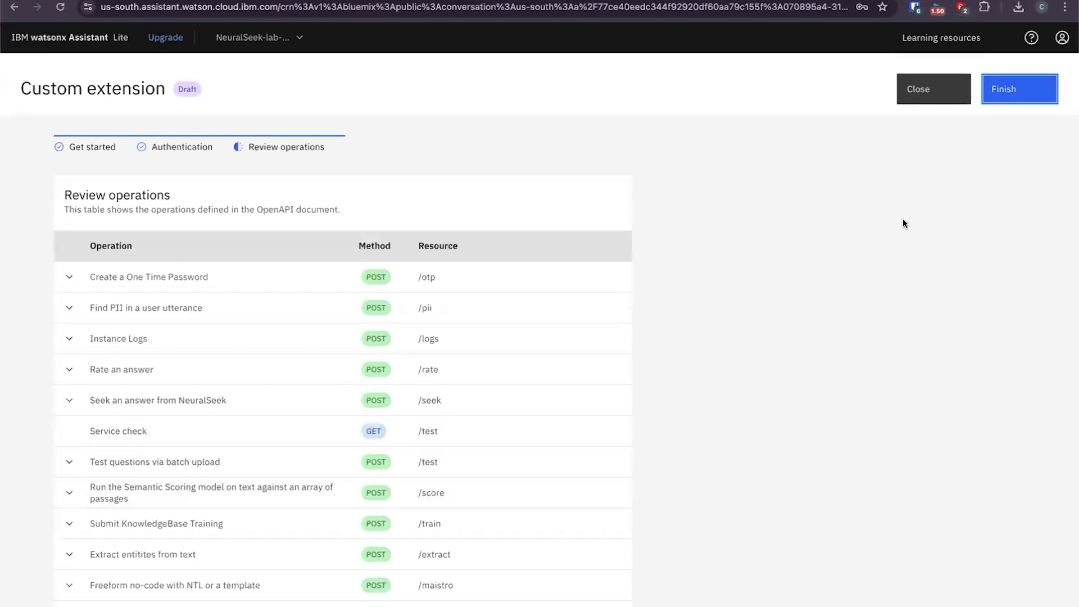
left_click(1023, 94)
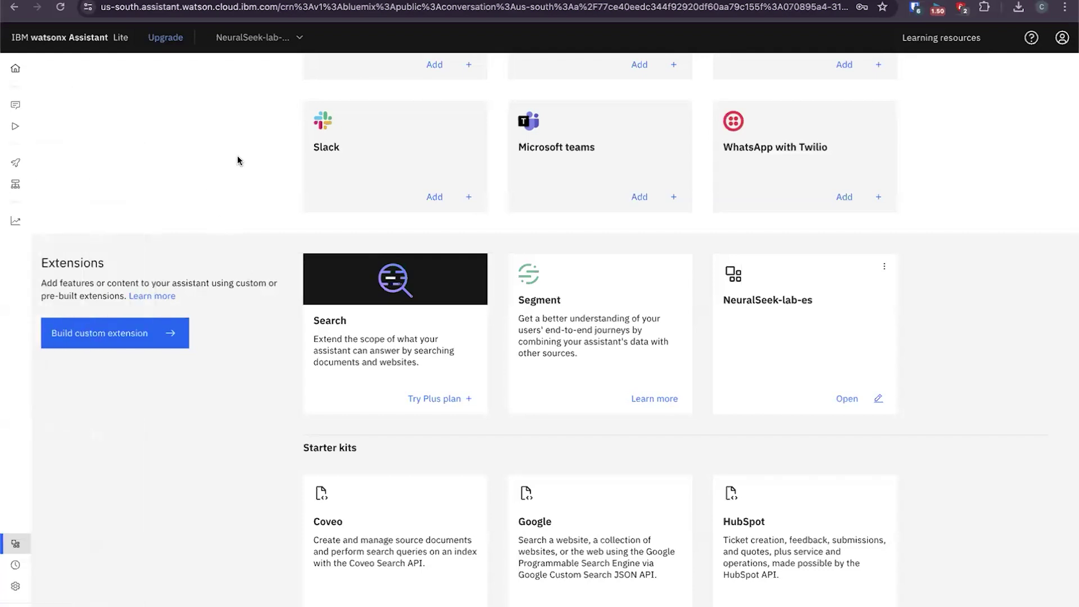
Open the assistant's Actions page.
mouse_move(43, 107)
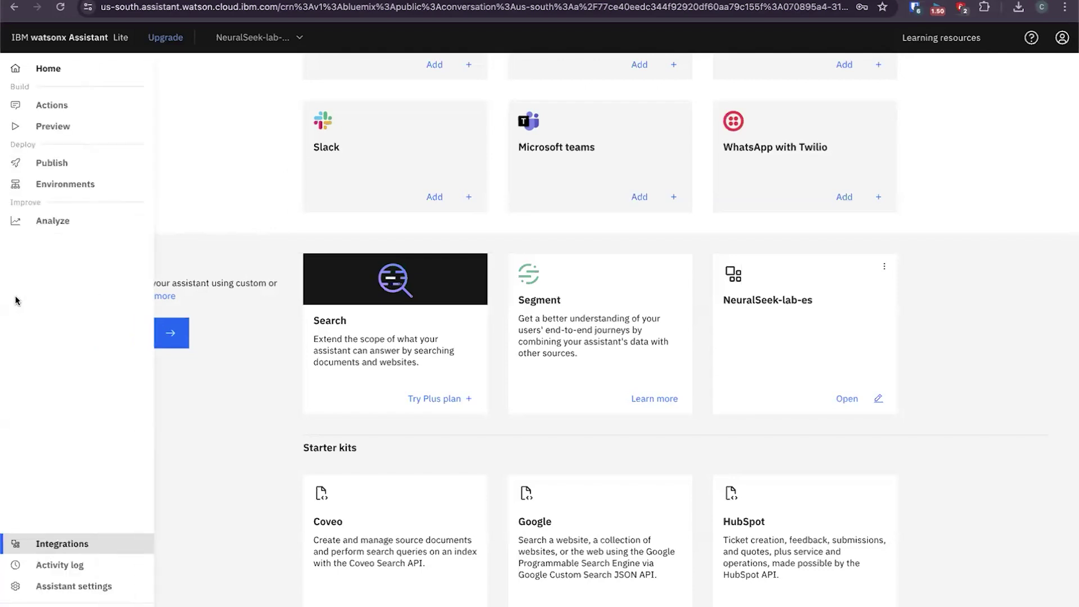
left_click(58, 110)
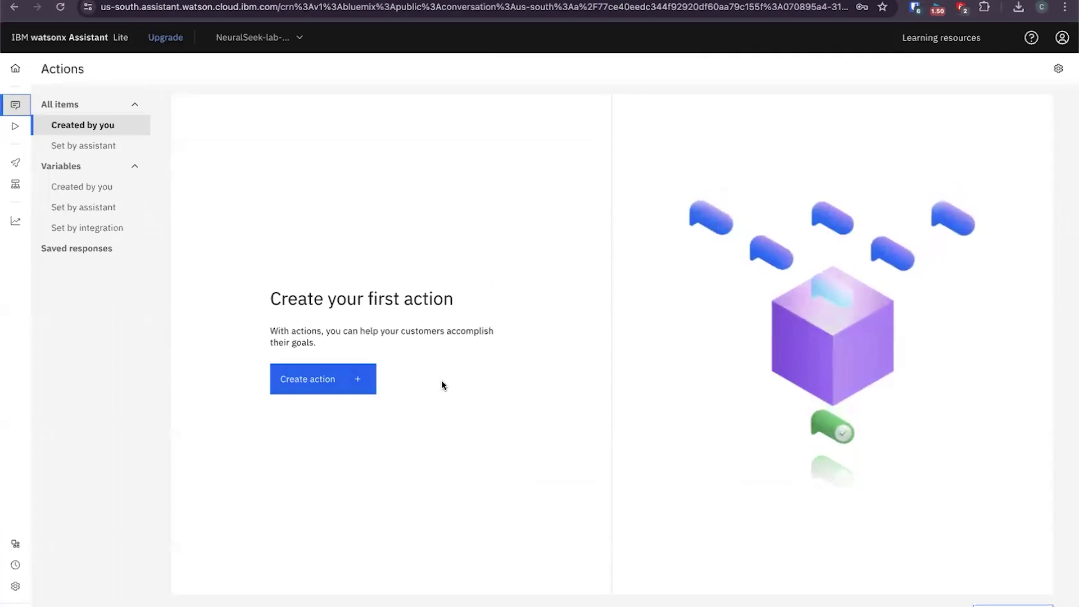
Create an action from the quick-start templates by adding the NeuralSeek starter kit to the assistant, and dismiss the notification.
left_click(340, 387)
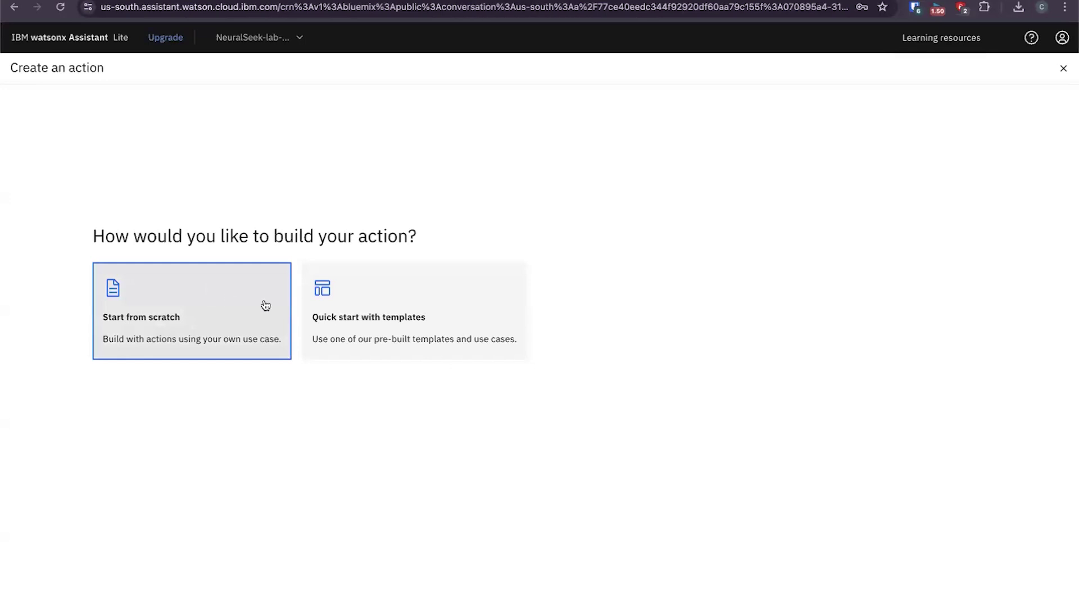
left_click(412, 293)
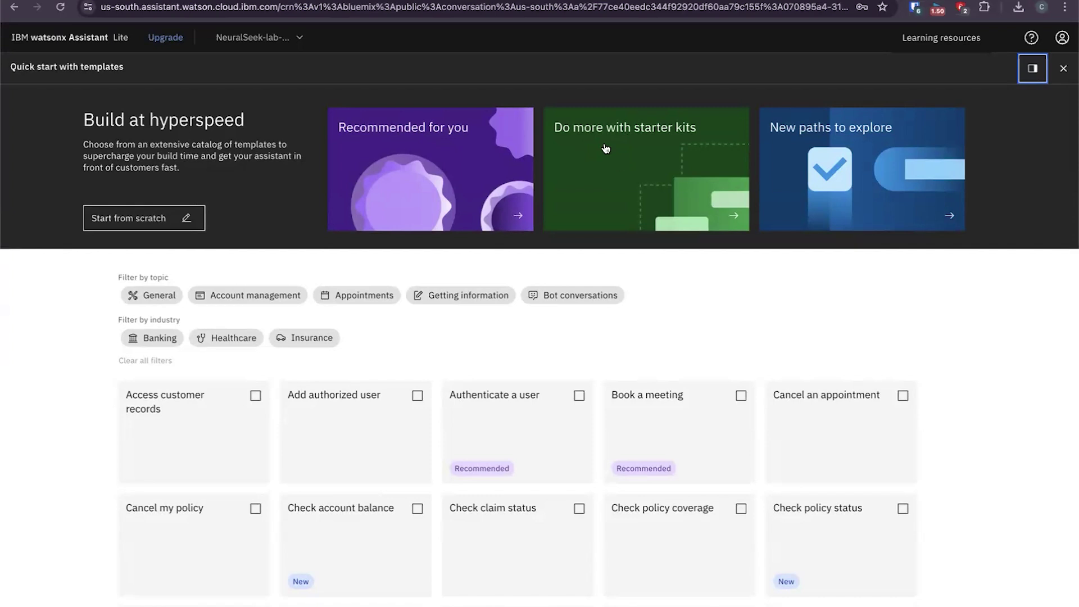
left_click(618, 164)
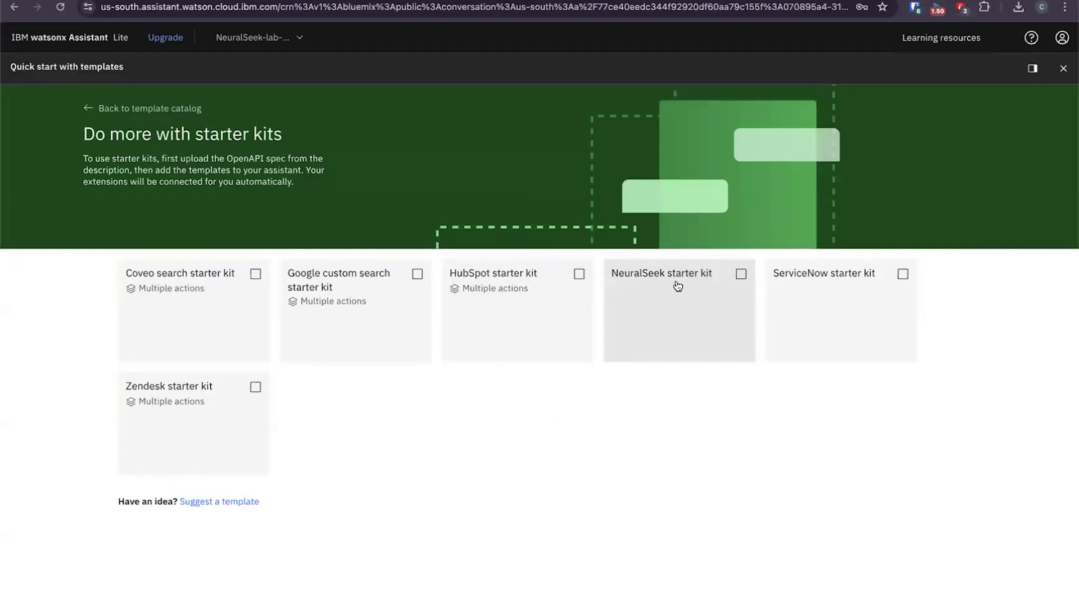
left_click(741, 276)
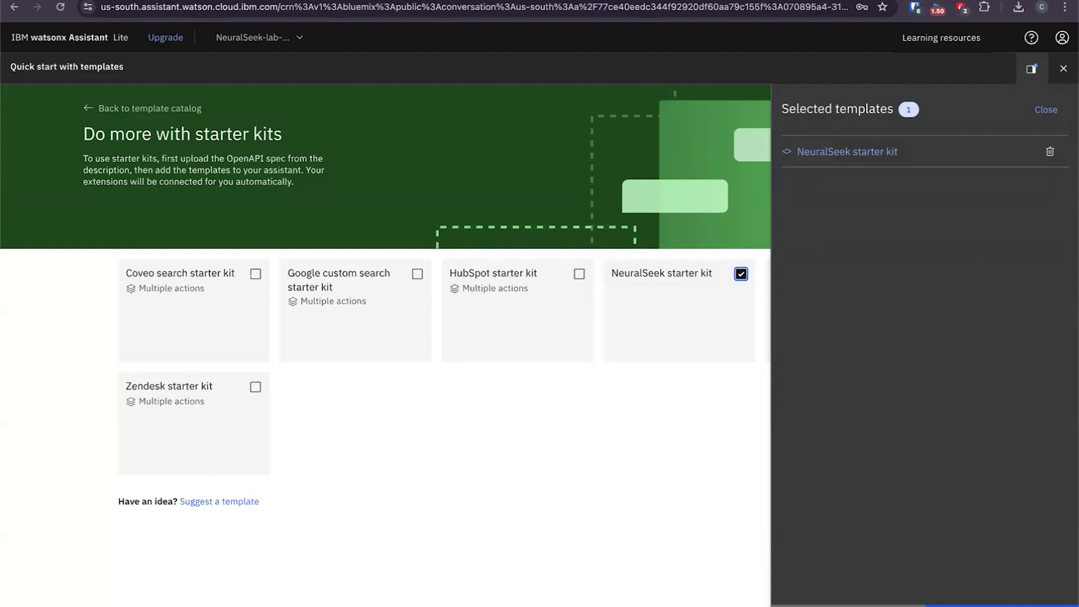
left_click(1000, 605)
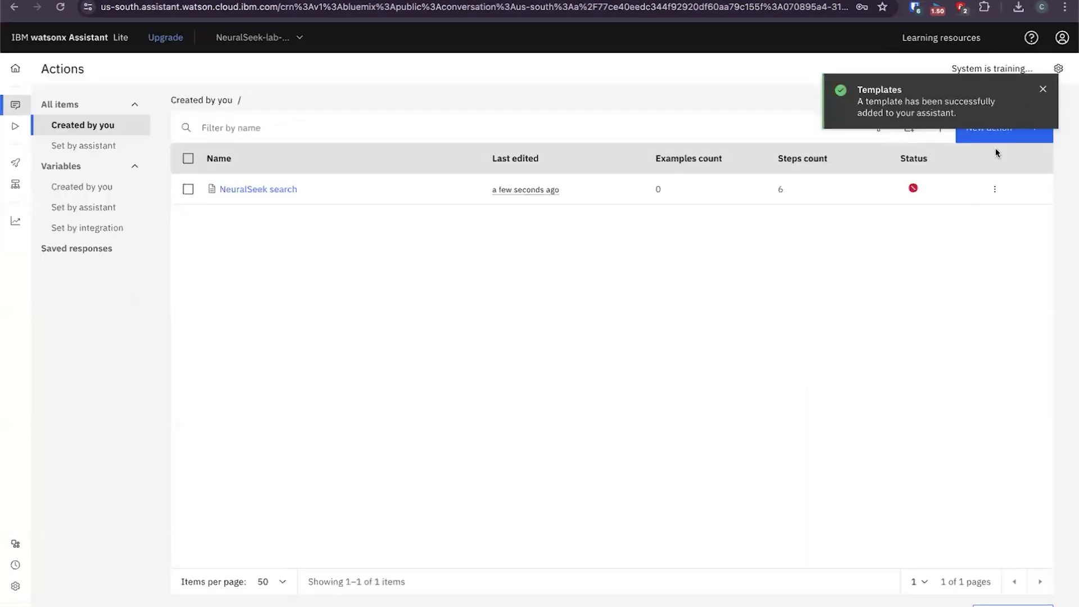
left_click(1043, 92)
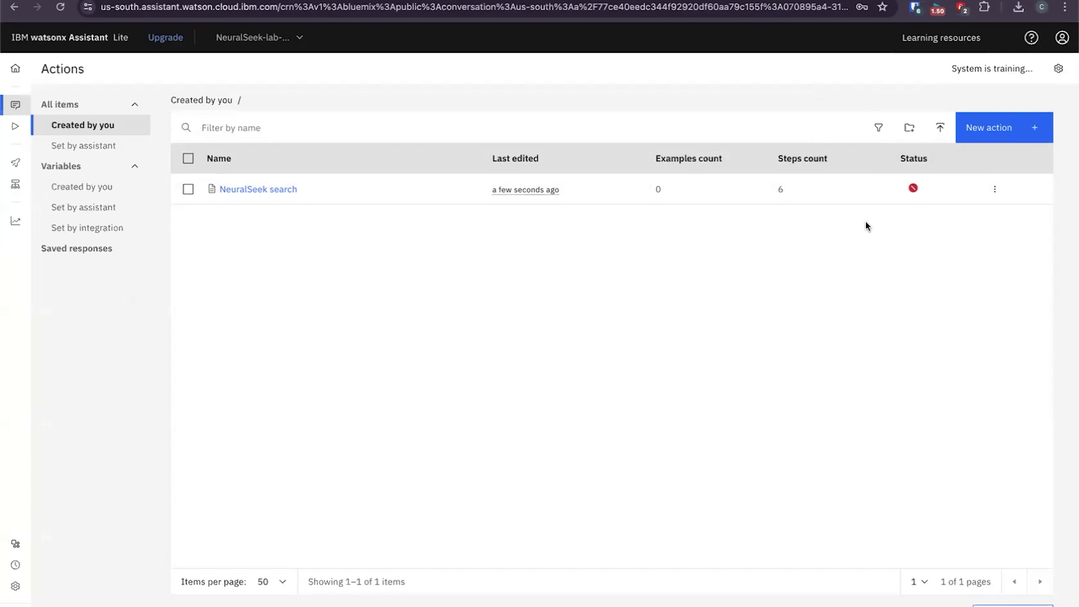
In step 3 of the NeuralSeek search action, set the extension to NeuralSeek-lab-es with the operation "Seek an answer from NeuralSeek".
mouse_move(913, 193)
left_click(251, 192)
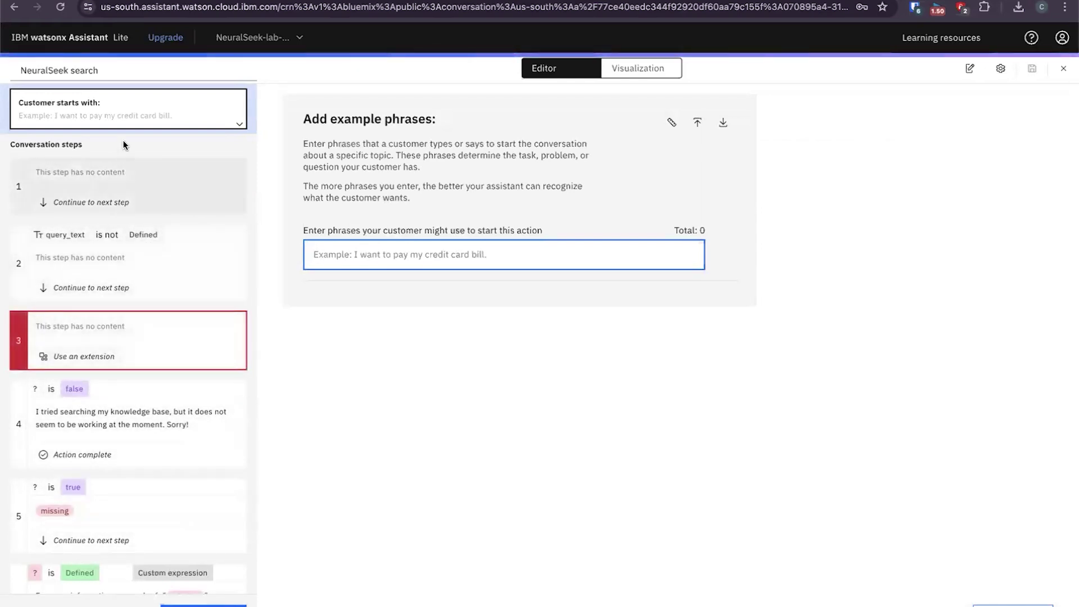
left_click(150, 344)
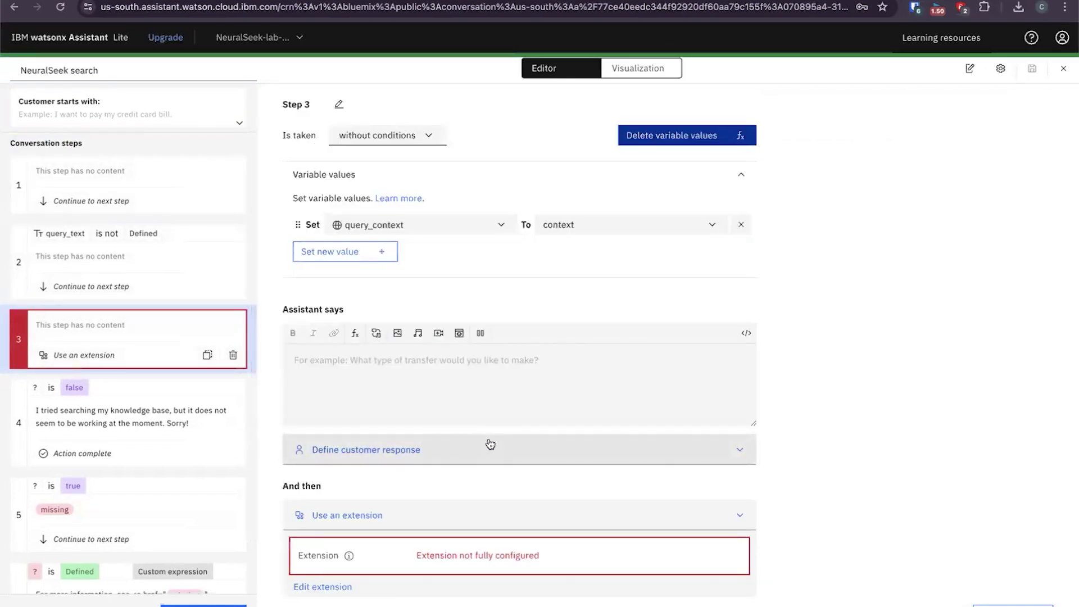
left_click(318, 588)
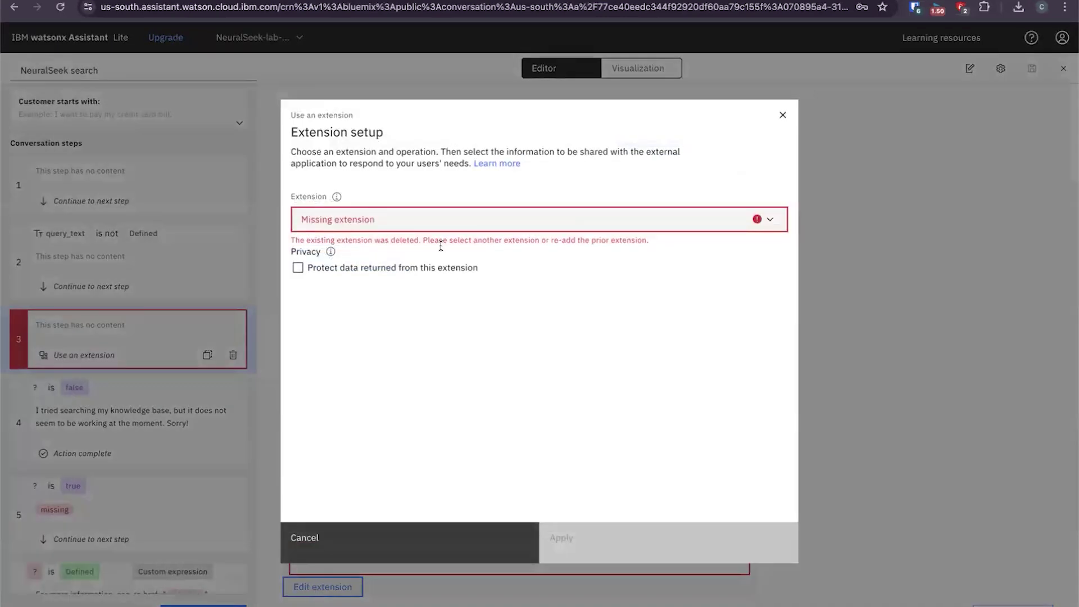
left_click(381, 221)
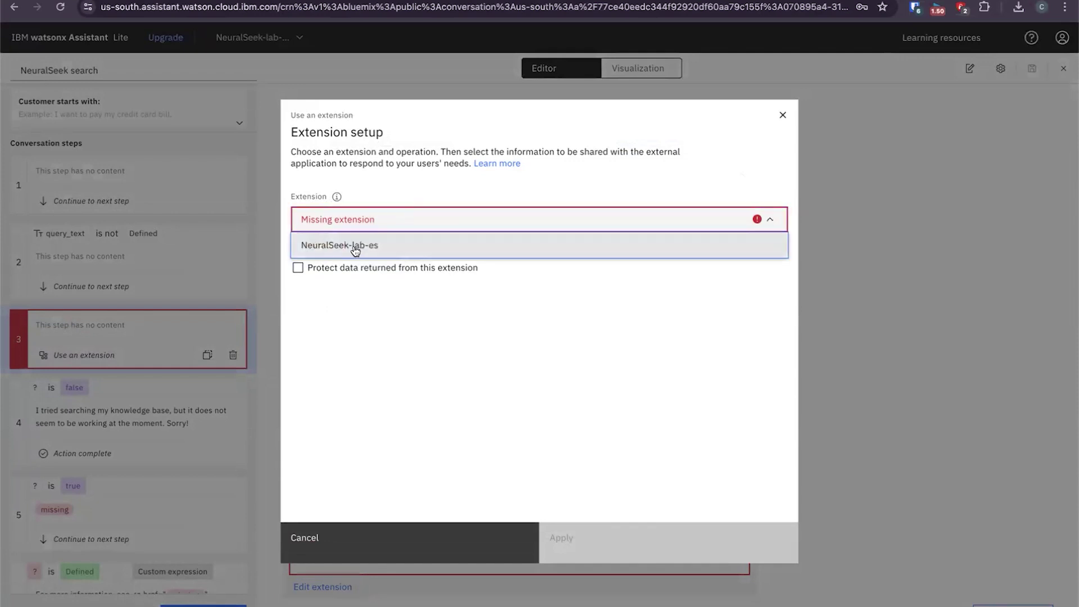
left_click(353, 246)
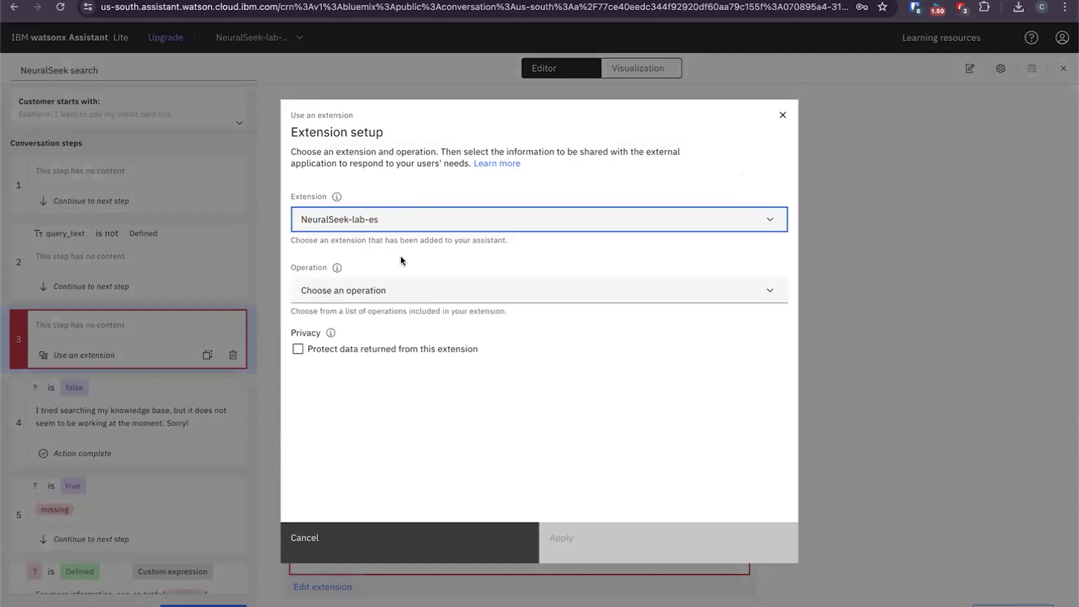
left_click(406, 291)
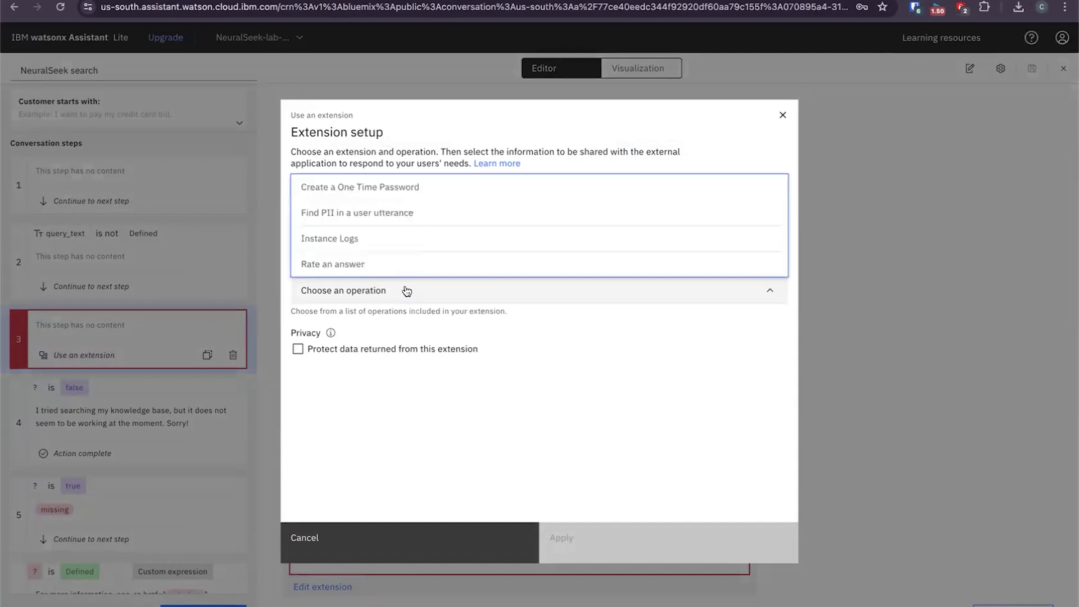
scroll(405, 242, "down", 3)
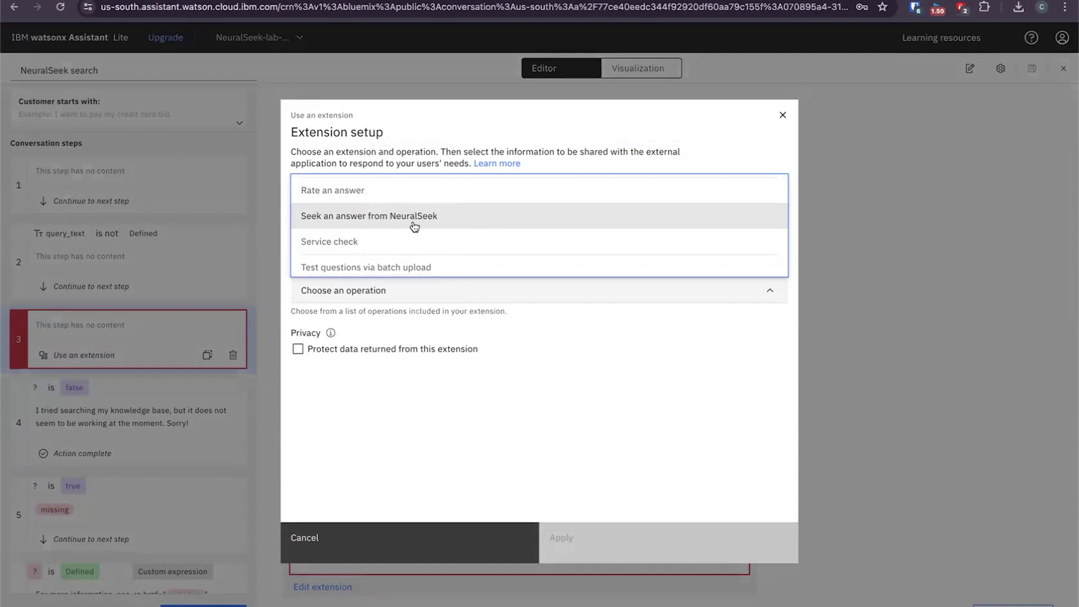
left_click(466, 227)
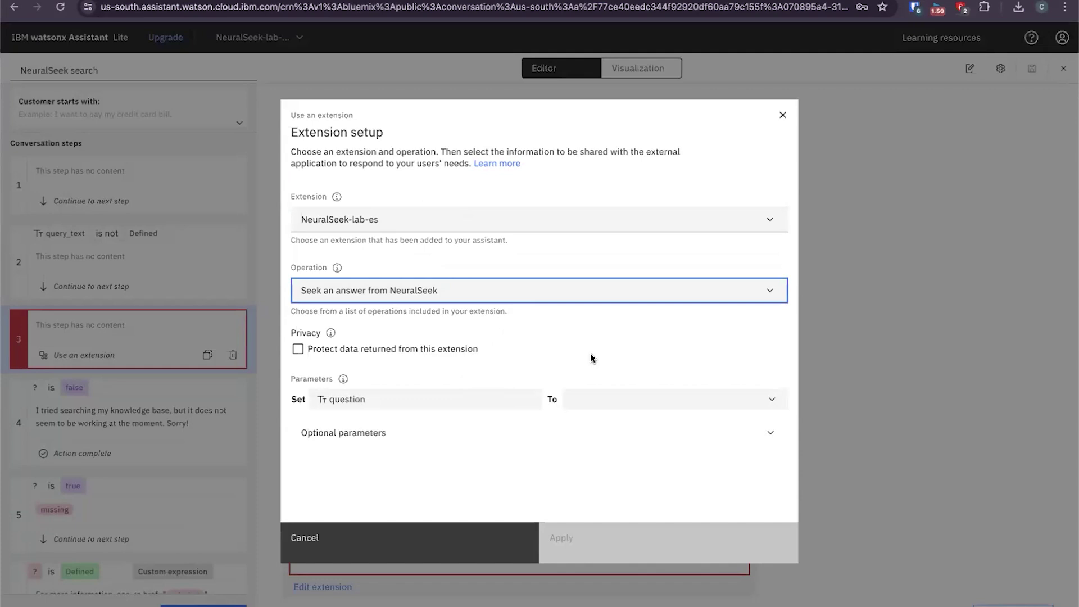
Set the extension's question parameter to the session variable query_text and apply the extension setup.
left_click(650, 406)
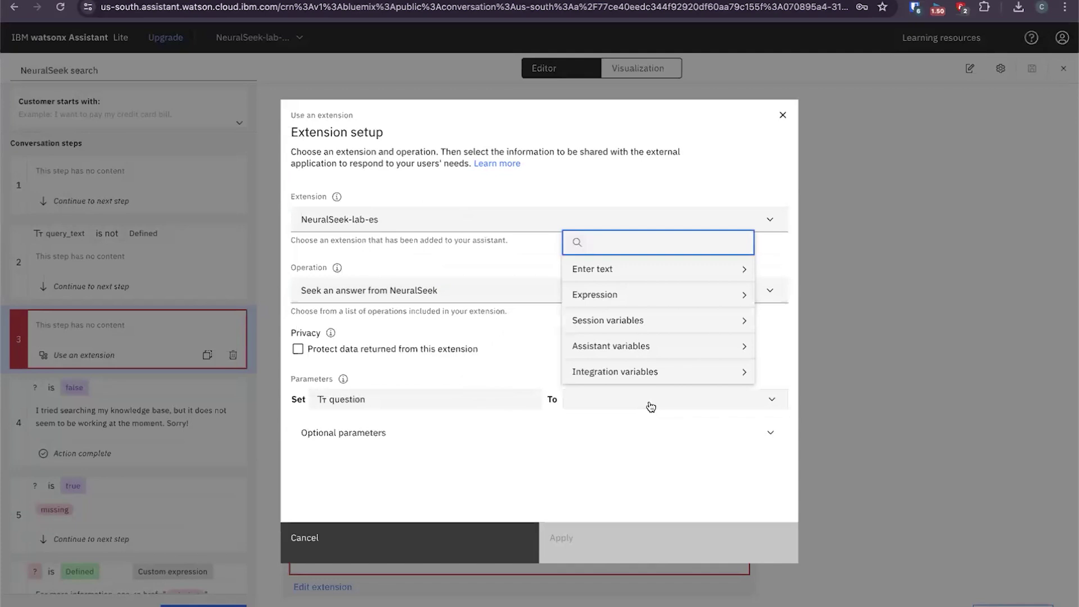
left_click(635, 323)
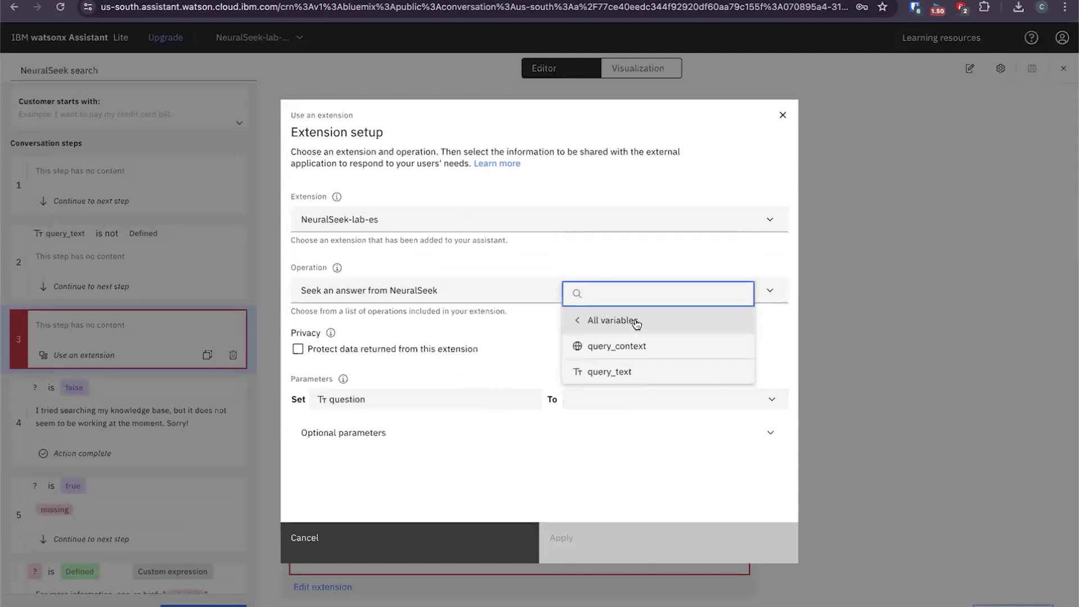
left_click(621, 373)
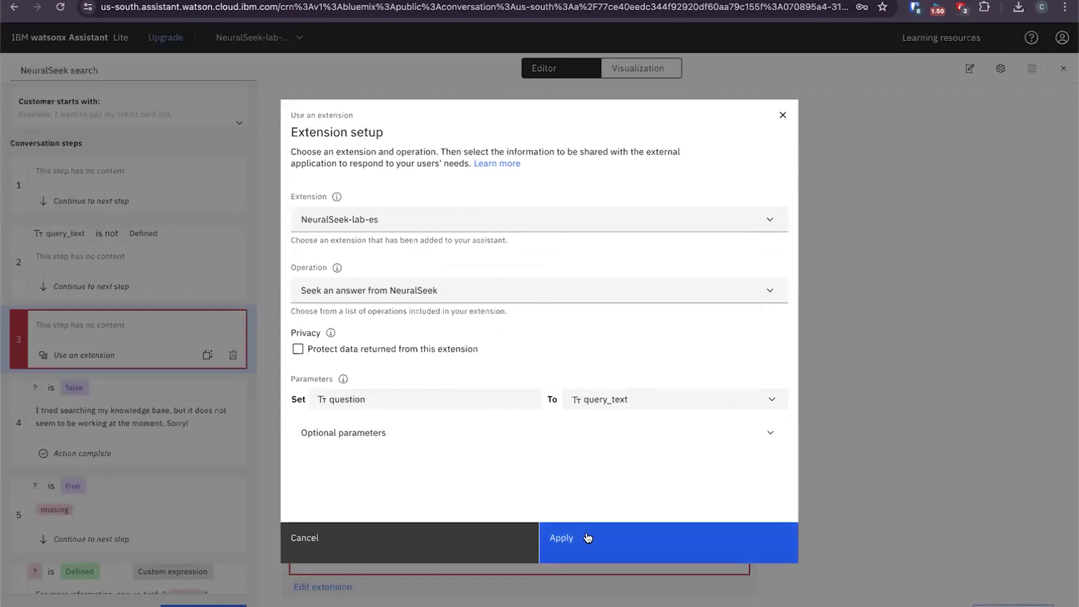
left_click(629, 543)
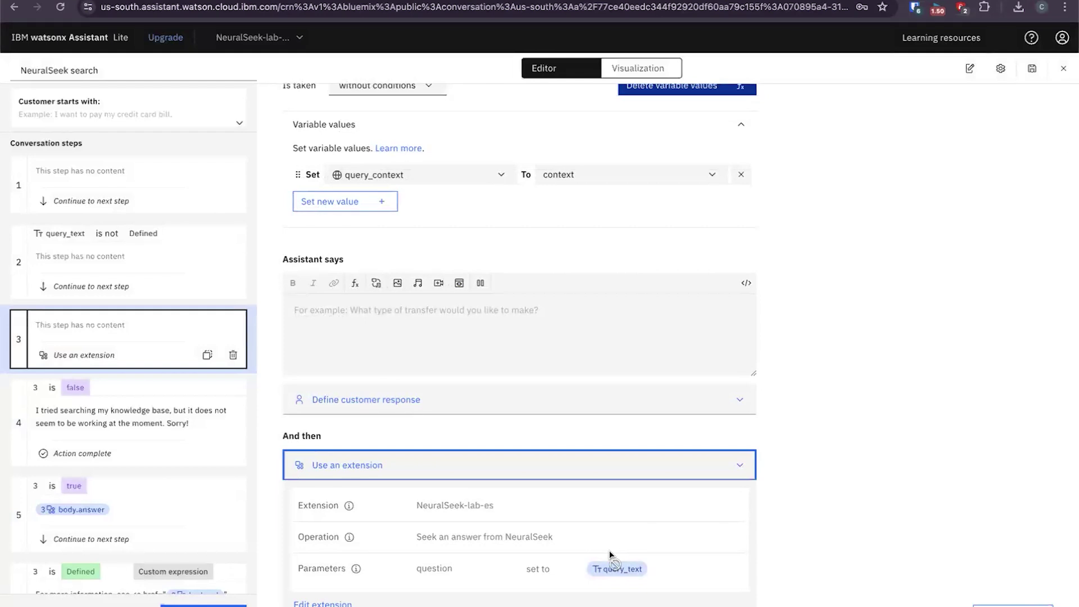
Remove the query_context variable assignment from step 3, save the NeuralSeek search action, close it, and check its status.
scroll(665, 273, "up", 1)
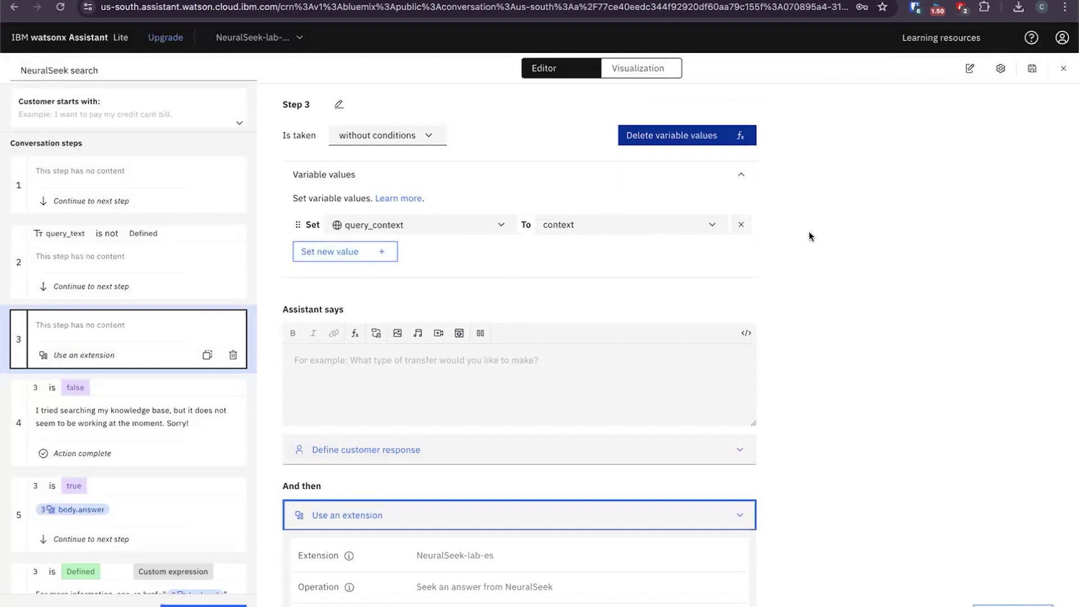
left_click(741, 227)
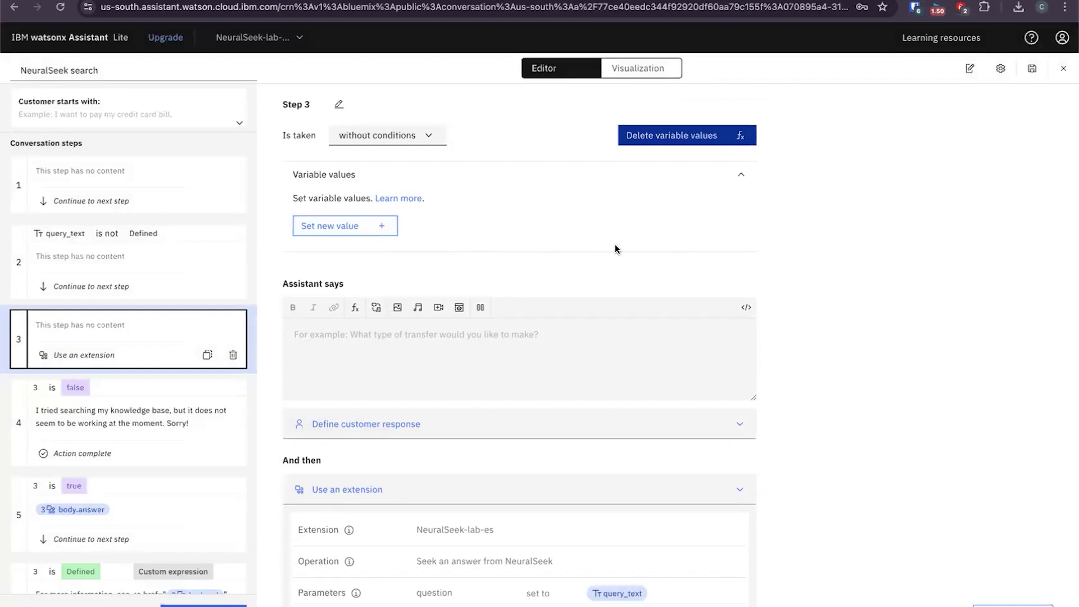
scroll(567, 328, "down", 1)
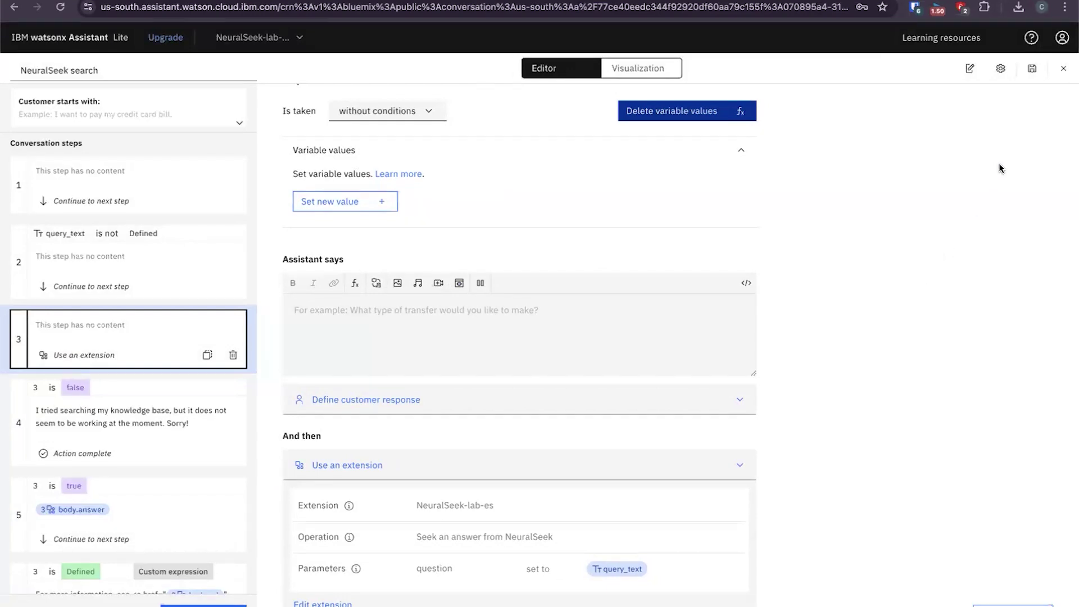
left_click(1030, 74)
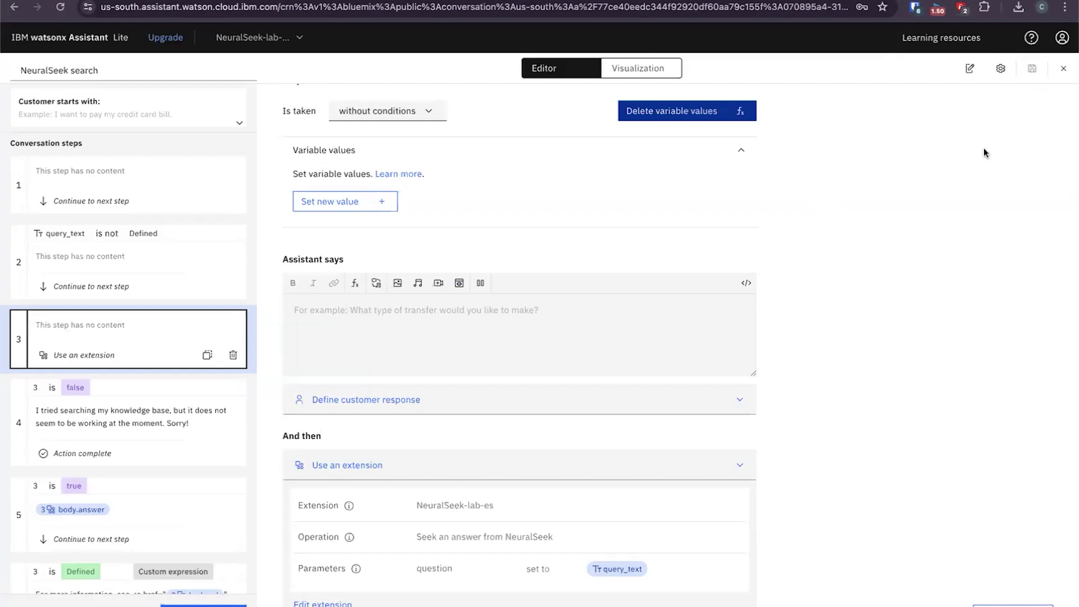
left_click(1060, 75)
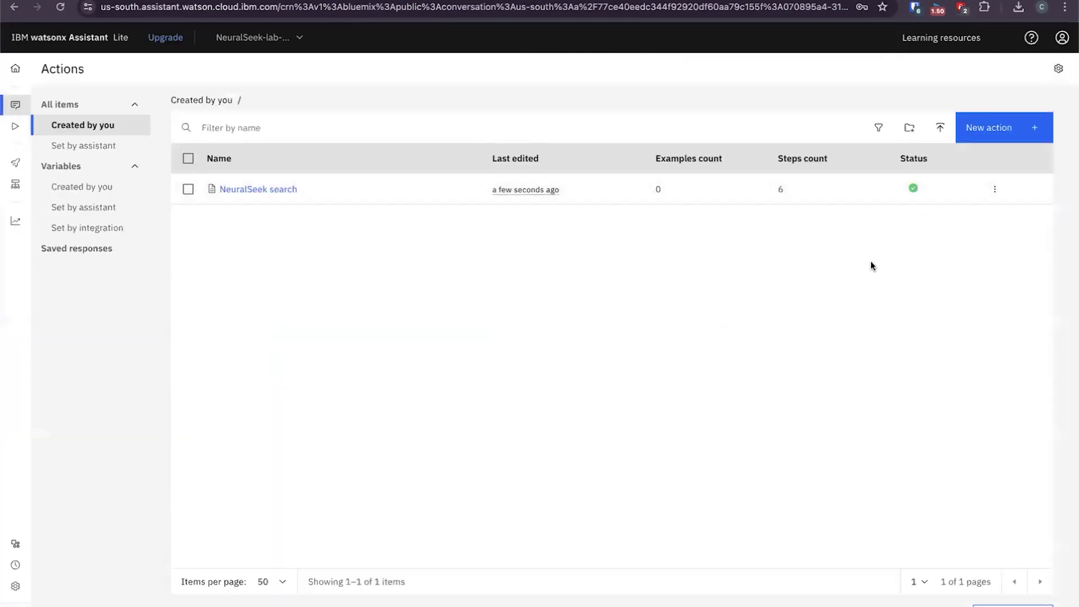
mouse_move(910, 191)
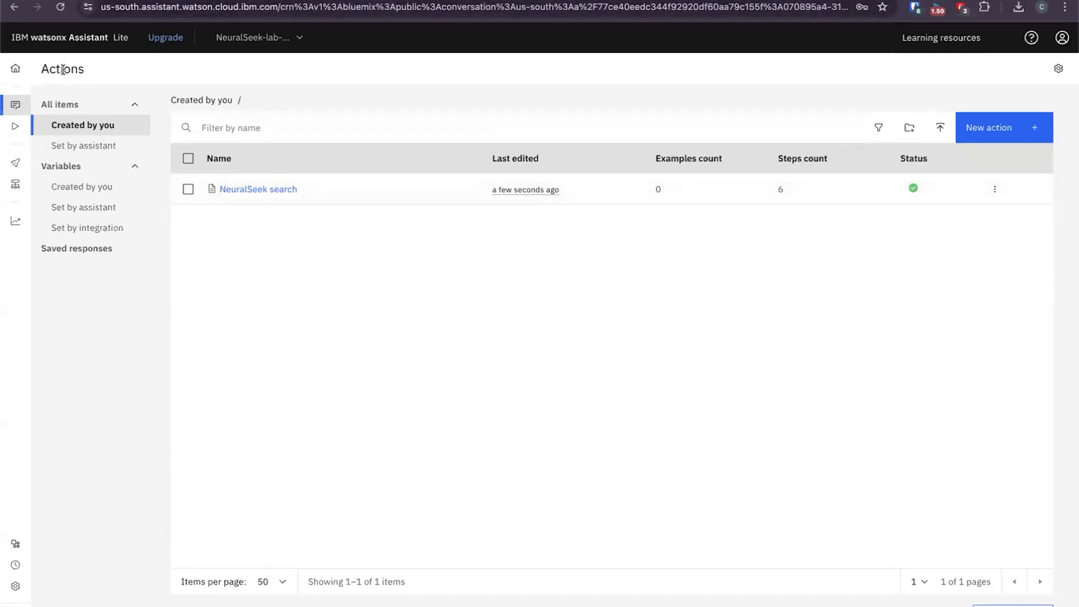
In the assistant-set No matches action, delete step 2 that goes to the Fallback subaction, and open step 1.
left_click(130, 149)
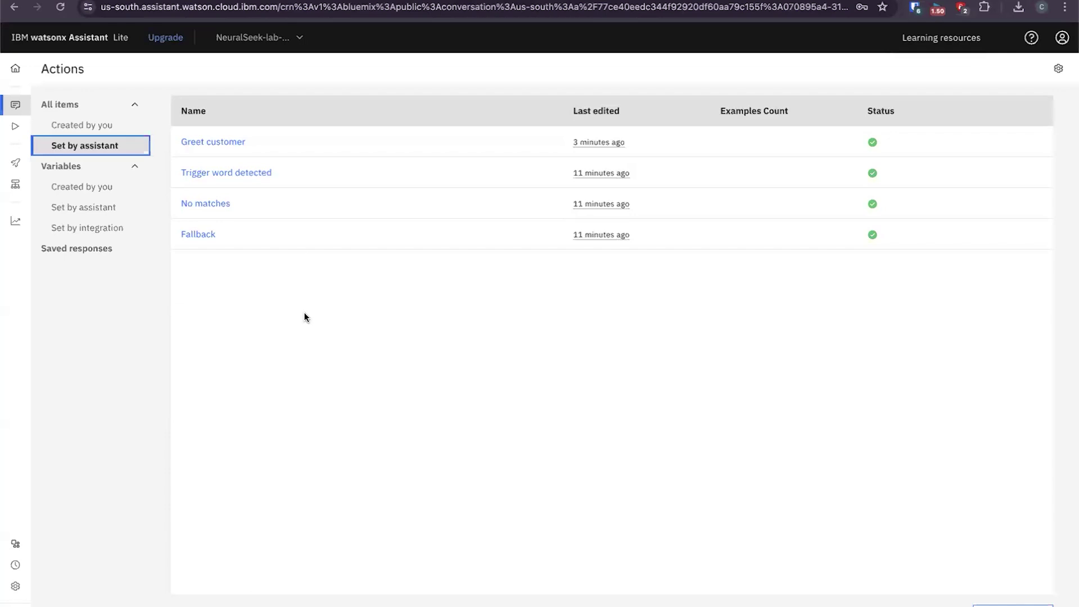
left_click(225, 207)
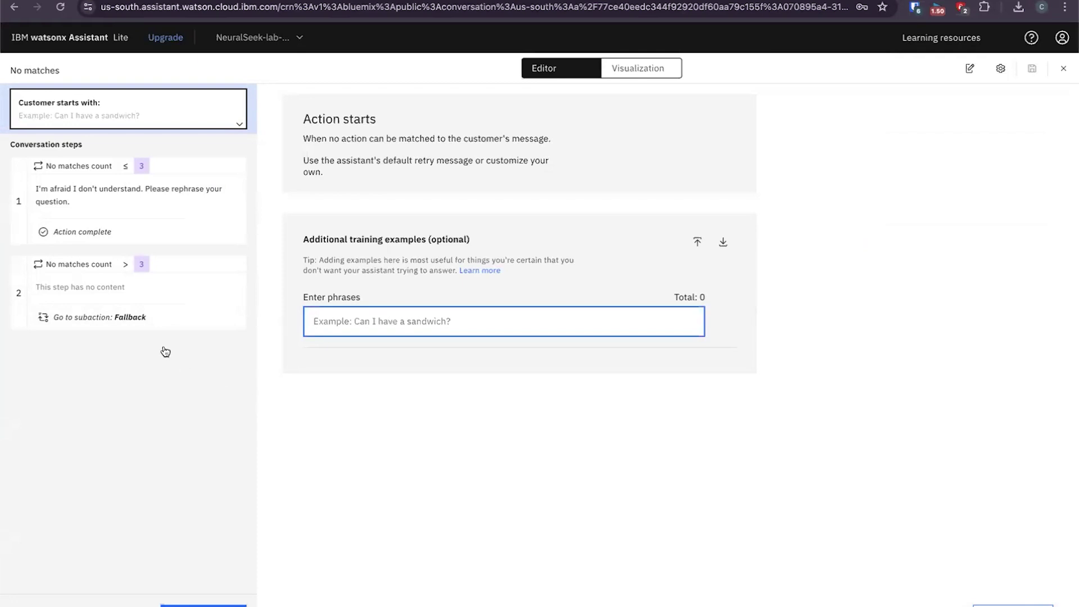
left_click(179, 297)
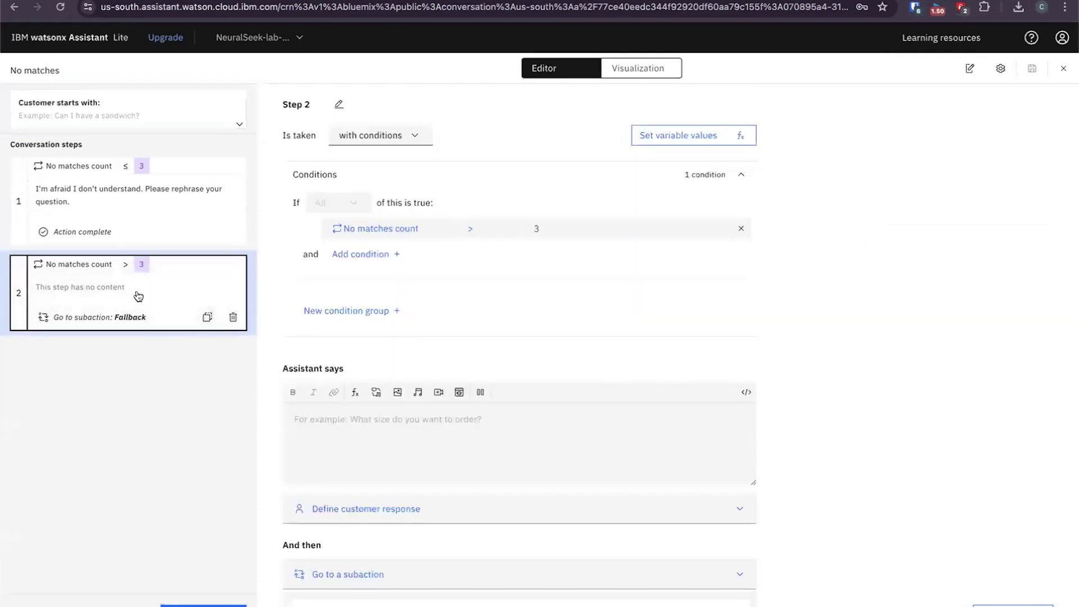
left_click(232, 316)
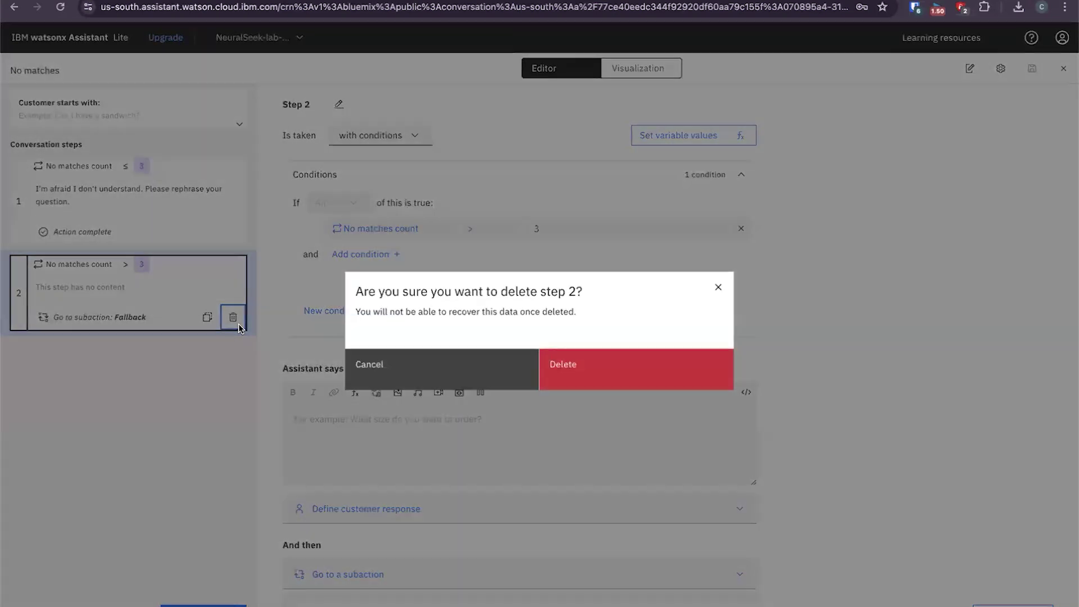
left_click(588, 368)
left_click(170, 187)
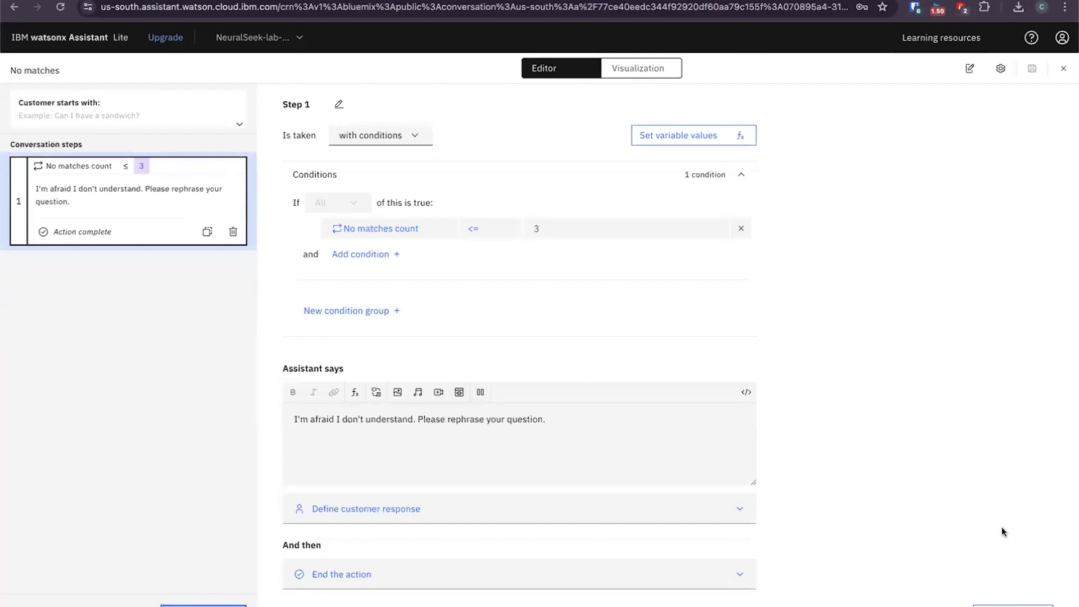
Test the assistant in the preview by asking "Why is the sky blue?".
left_click(1013, 605)
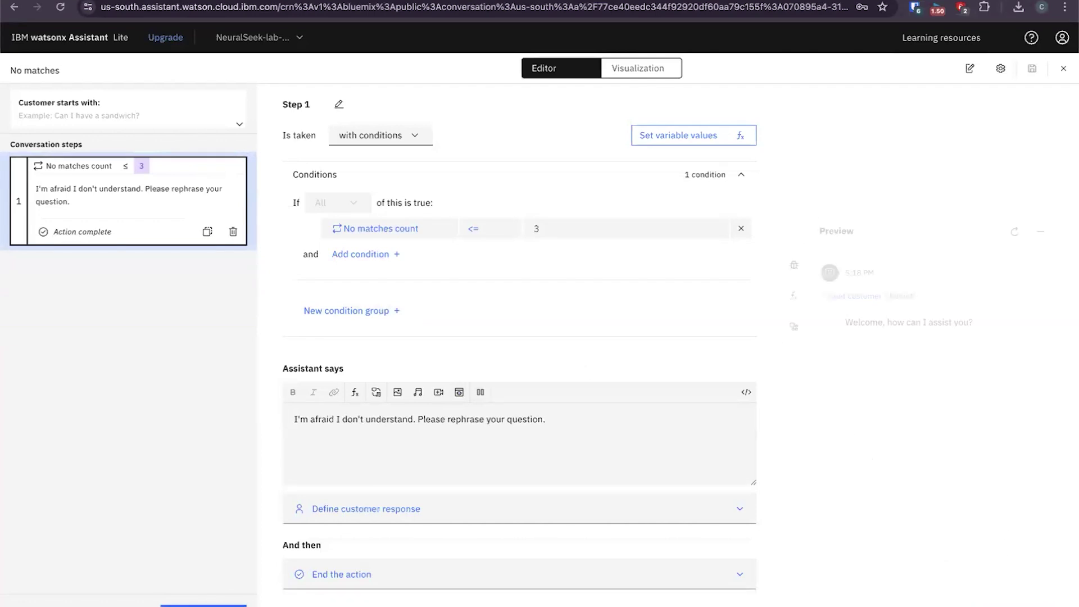
left_click(865, 603)
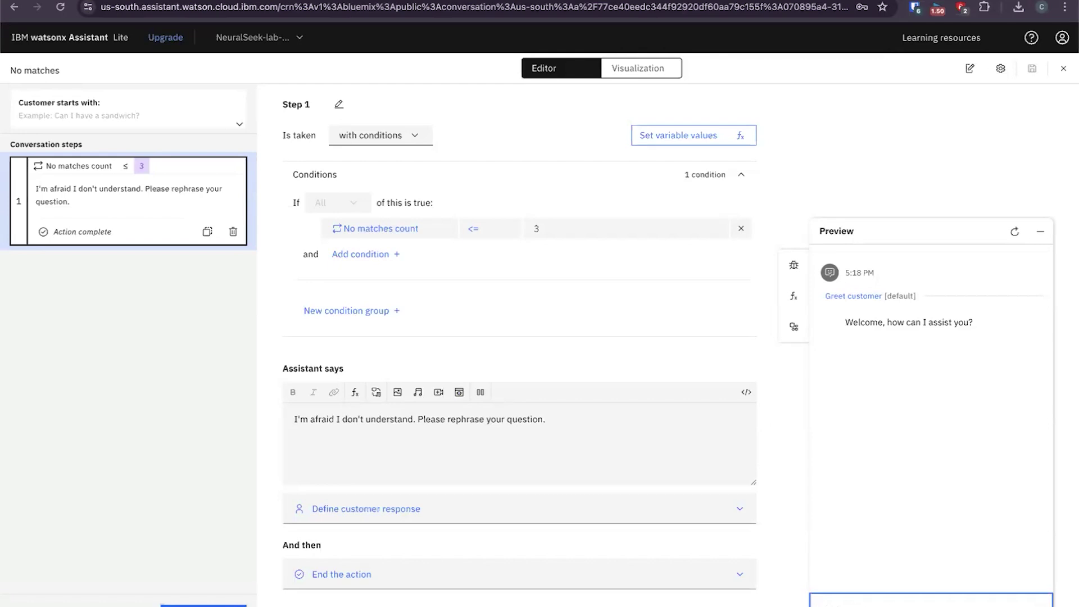
left_click(1036, 604)
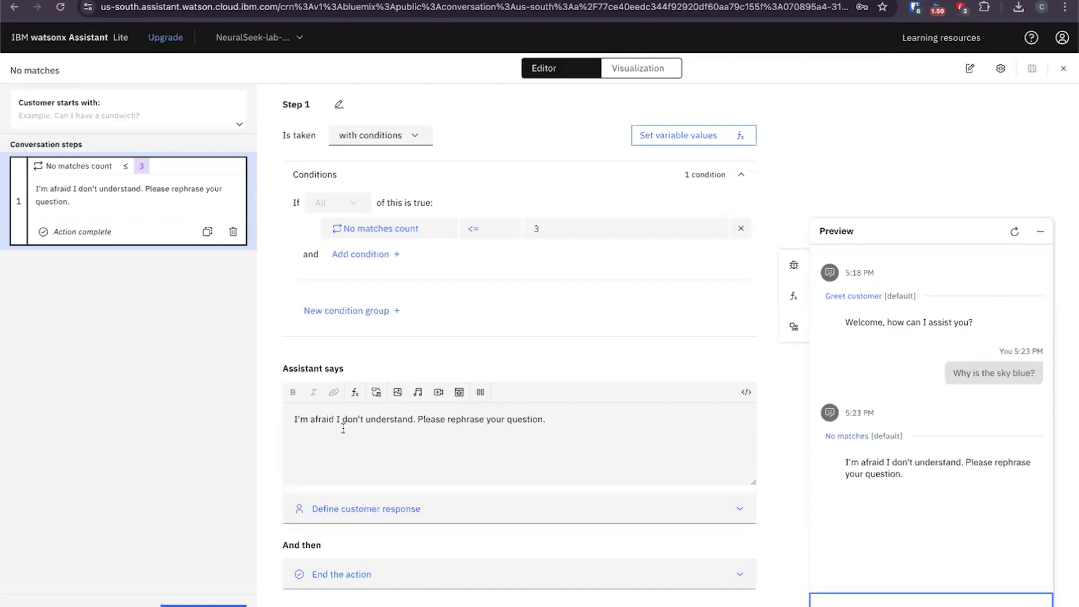
Clear the default rephrase message from the assistant's response in step 1 of the No matches action.
left_click(410, 437)
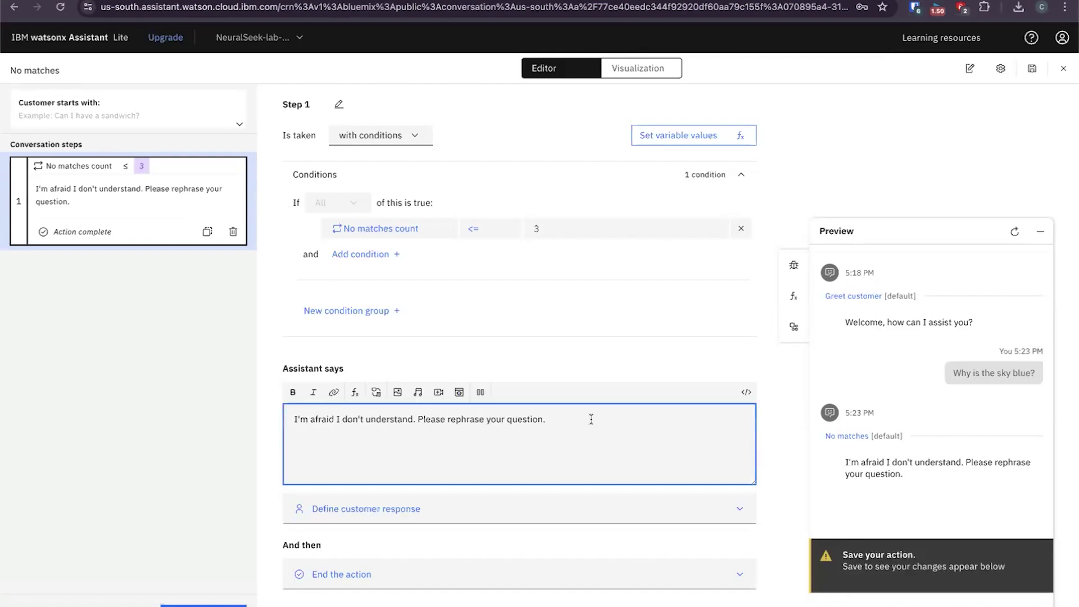
triple_click(293, 420)
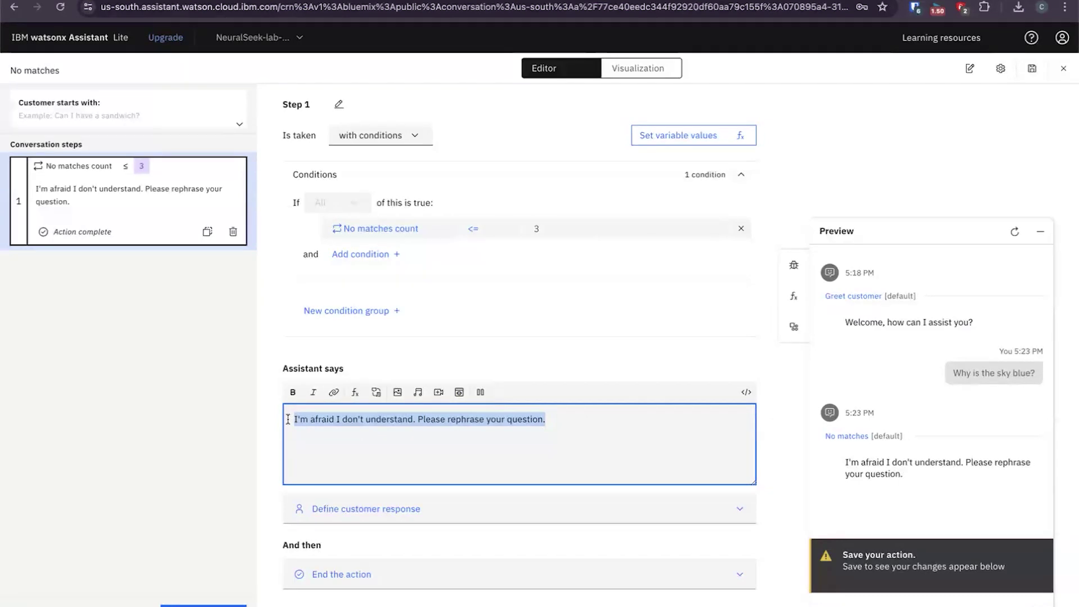
key("BackSpace")
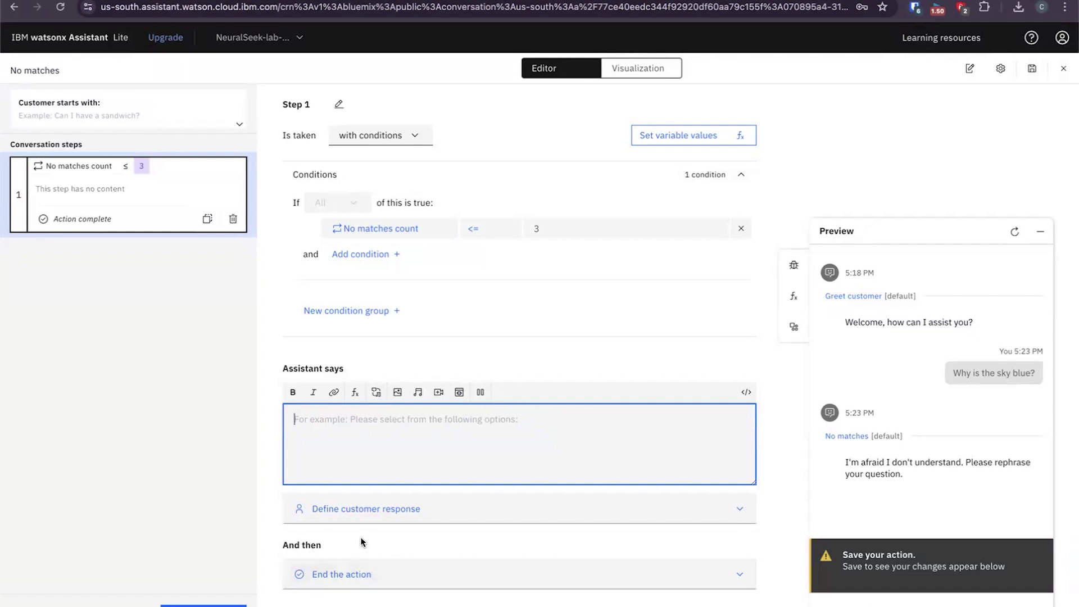
Make step 1 of No matches go to the NeuralSeek search subaction, ending this action after the other action is completed.
left_click(354, 582)
scroll(494, 534, "down", 2)
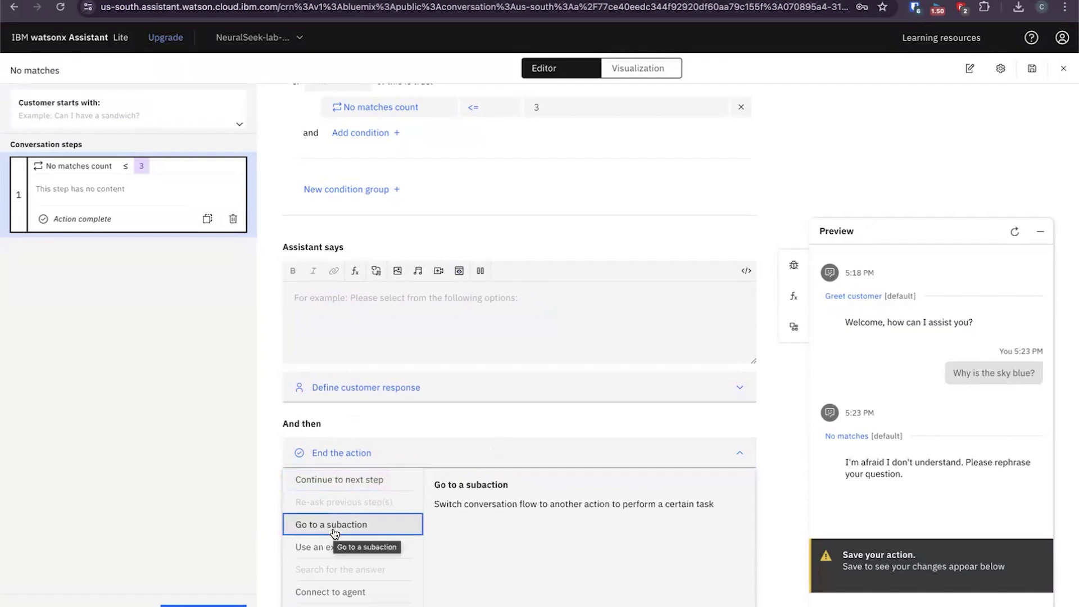
left_click(376, 530)
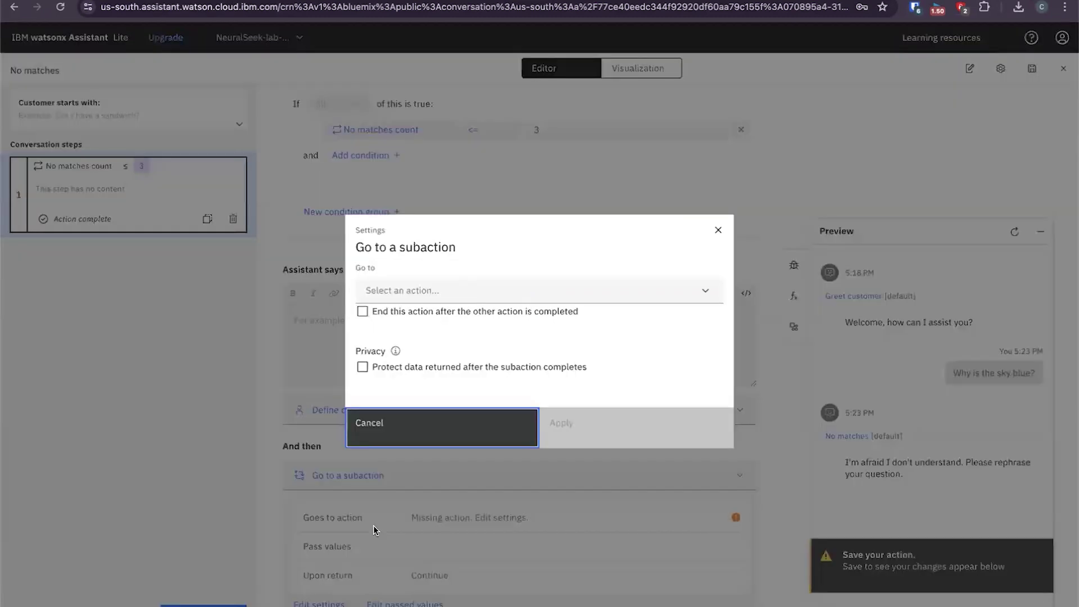
left_click(455, 291)
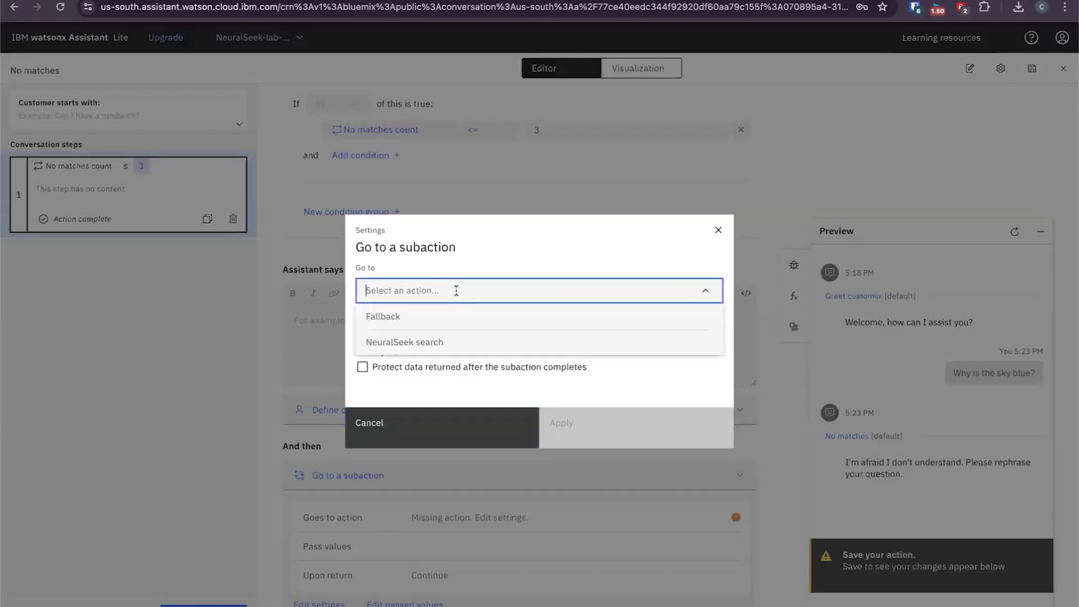
left_click(457, 348)
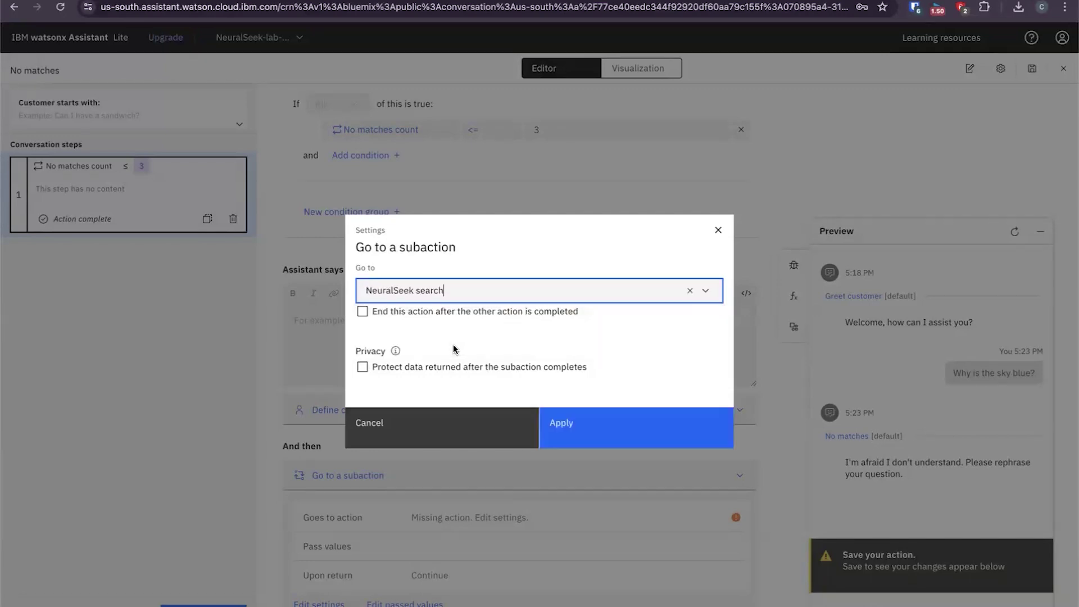
left_click(363, 312)
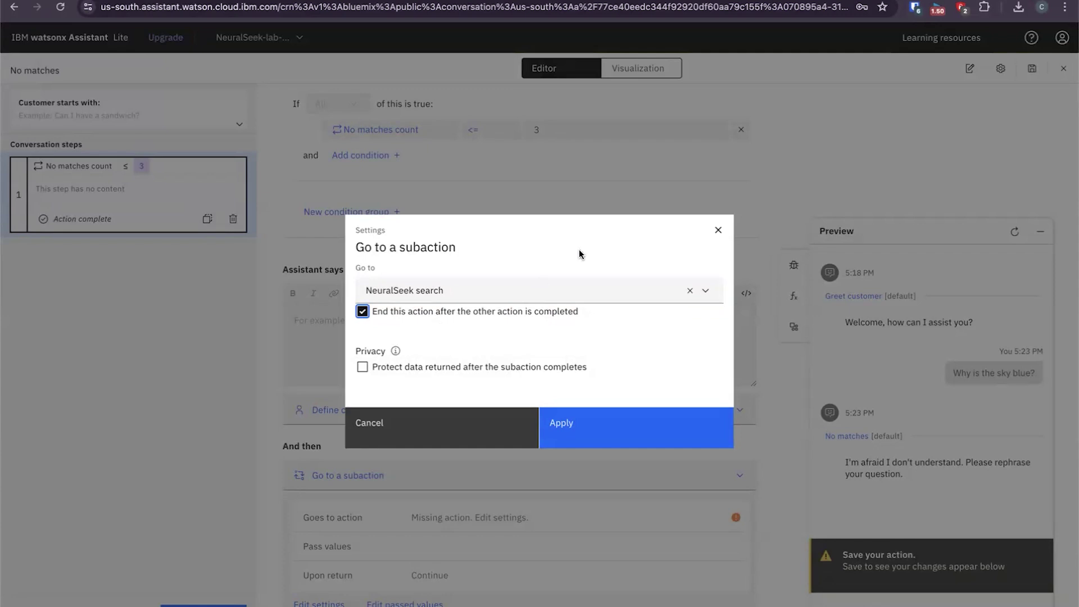
left_click(603, 430)
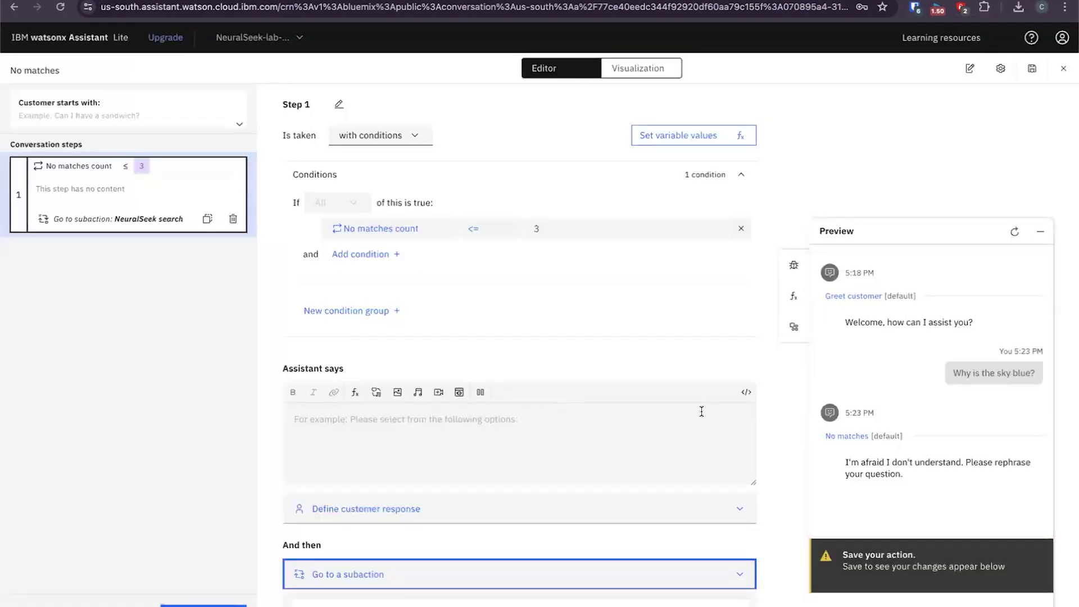
Save the No matches action, restart the preview conversation, and ask "Why is the sky blue?".
left_click(1015, 234)
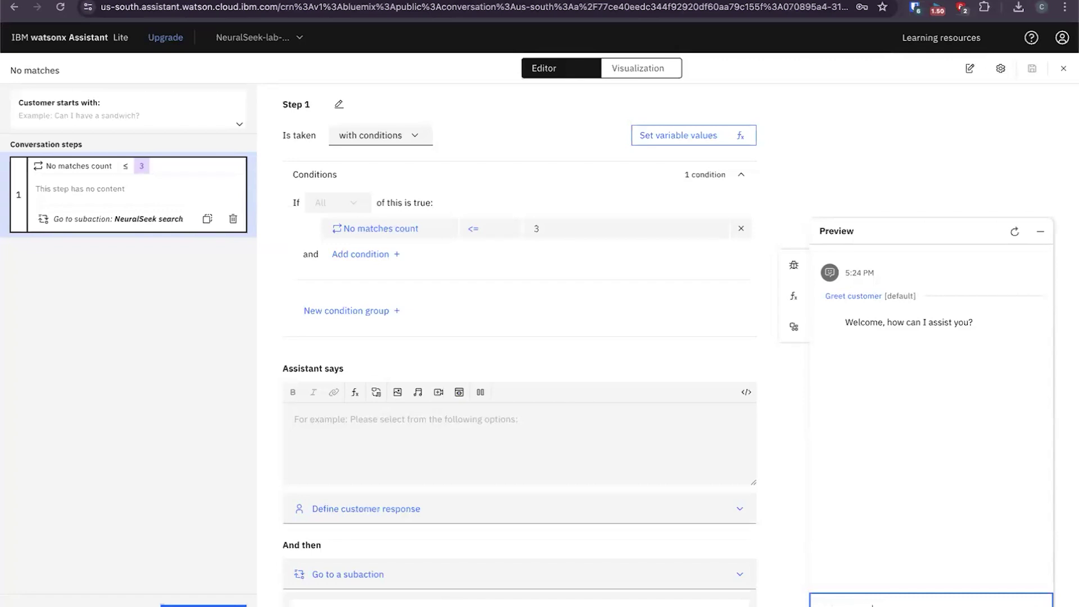
key("Return")
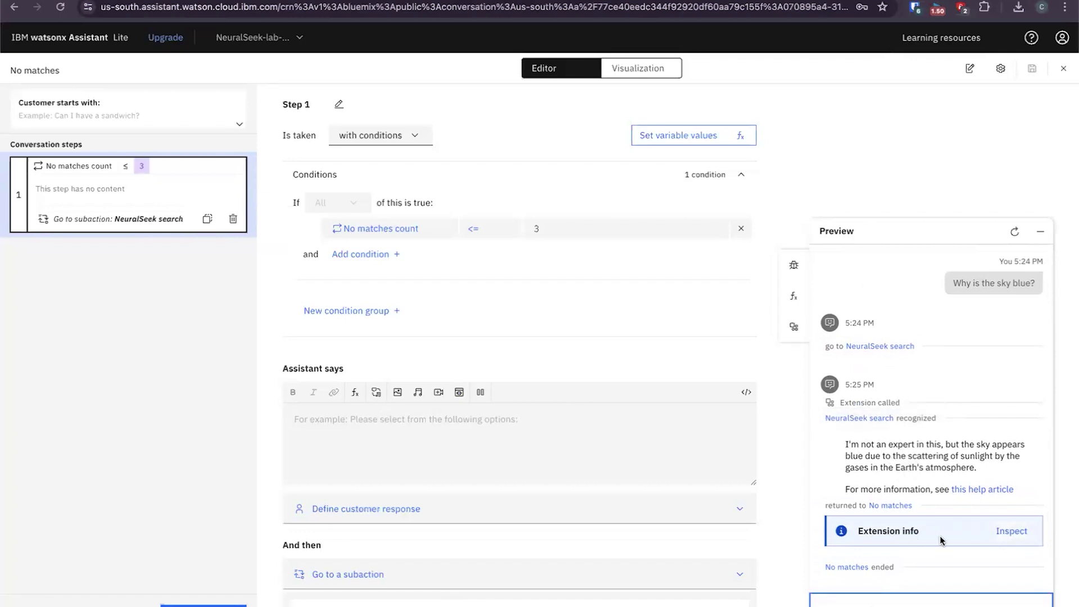
Inspect the extension call's status, request parameters and response properties for the preview answer, and close the preview.
left_click(1010, 531)
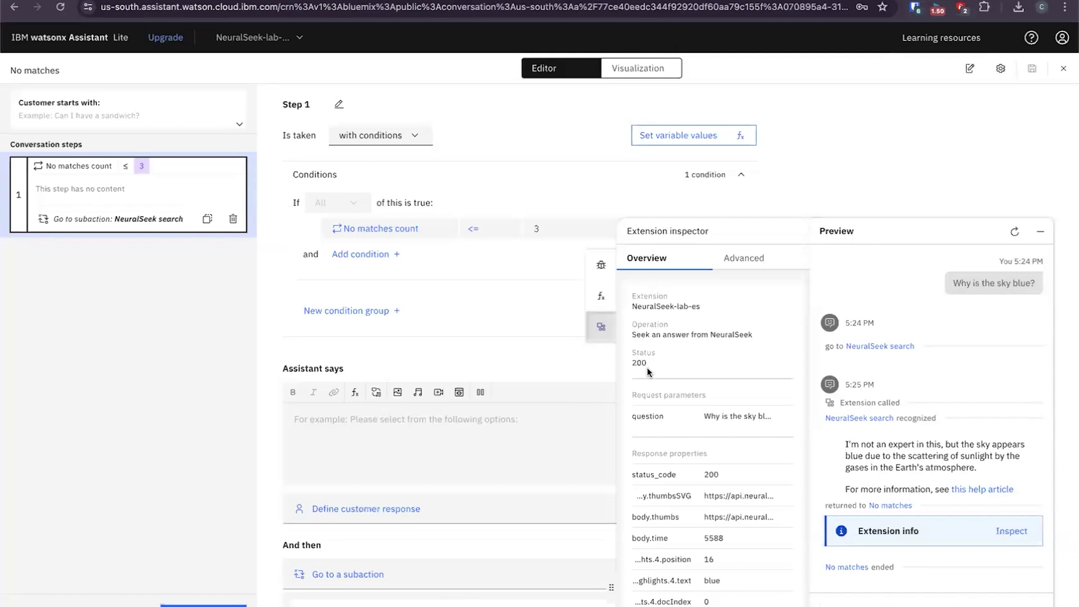
scroll(655, 473, "down", 6)
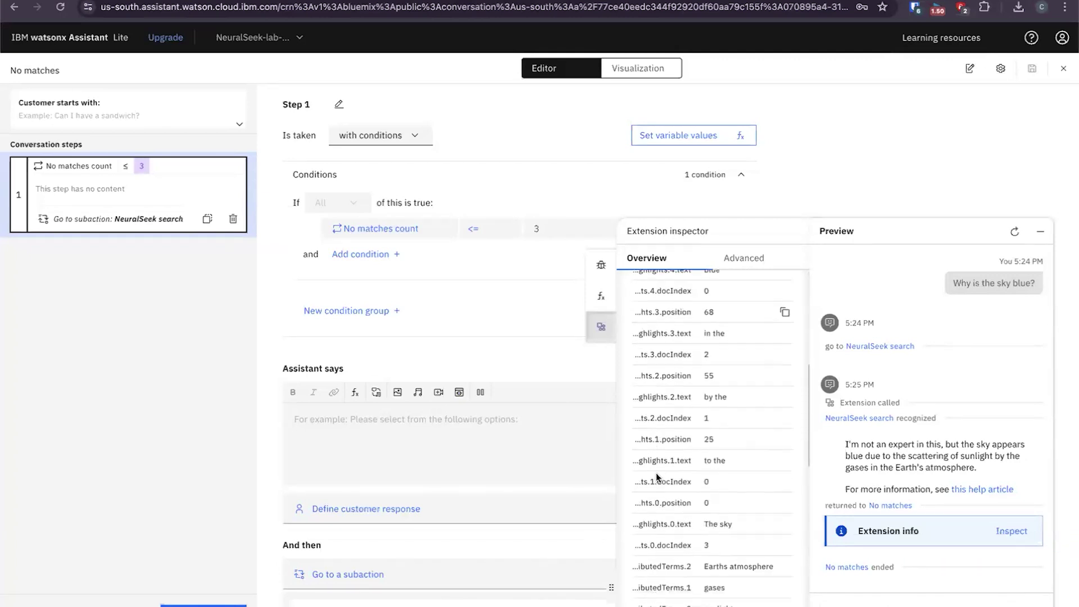
scroll(655, 473, "down", 8)
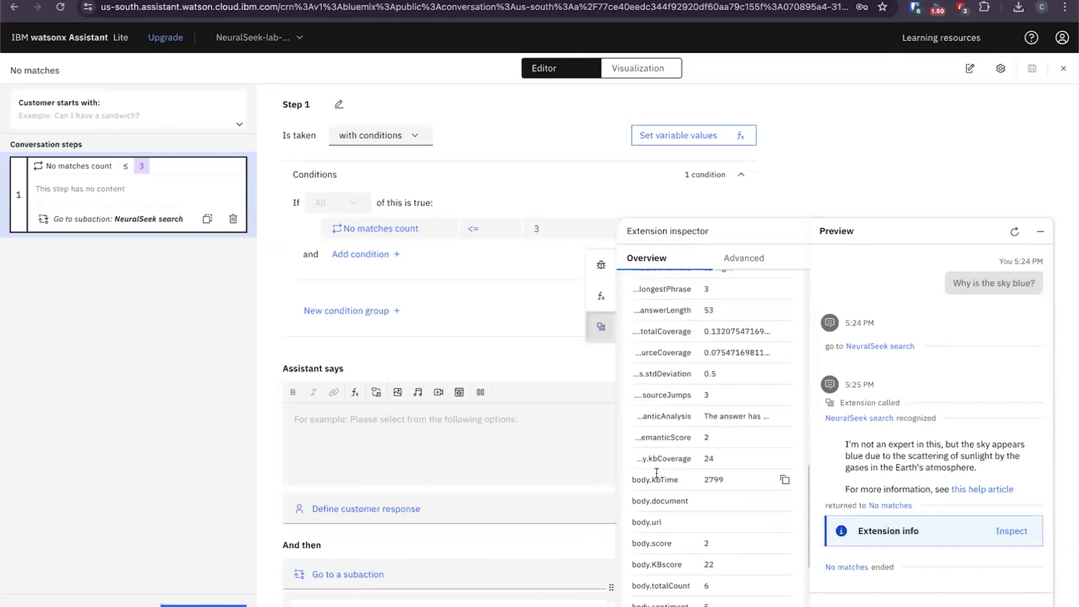
scroll(656, 473, "down", 4)
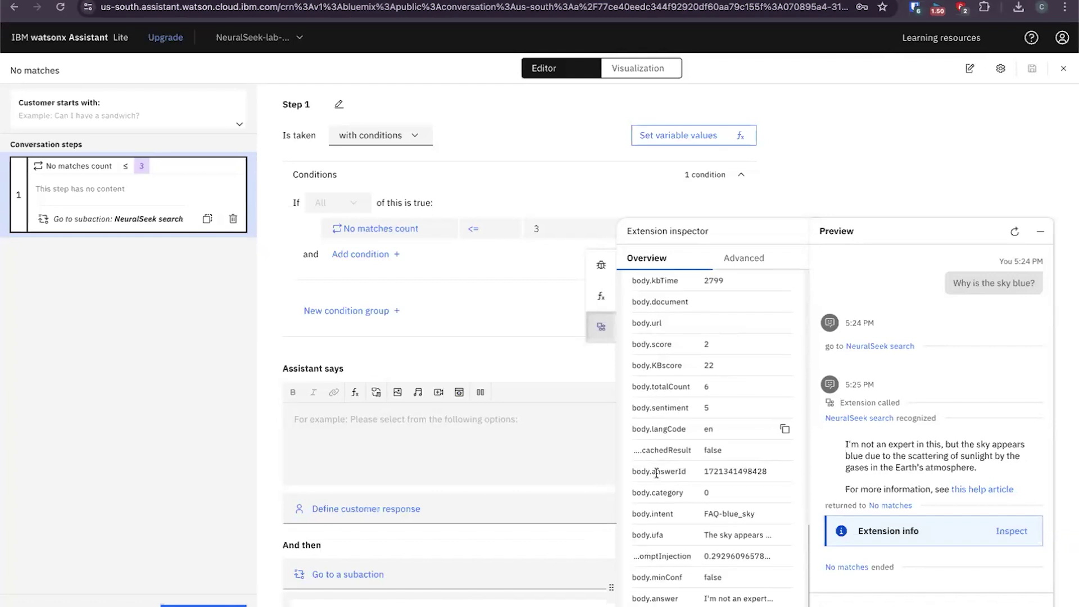
scroll(656, 473, "up", 10)
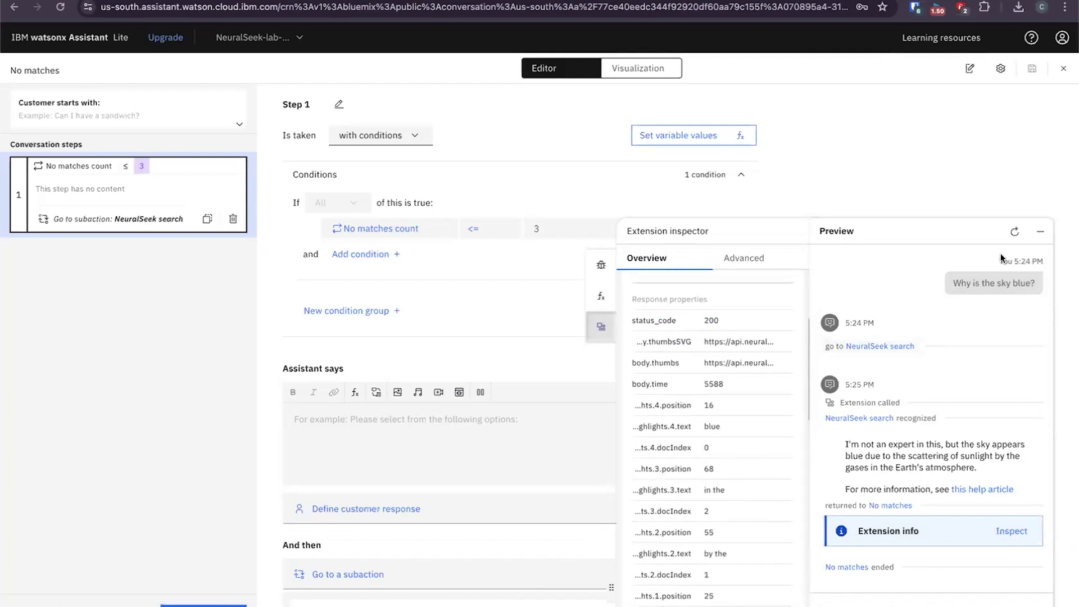
left_click(1040, 231)
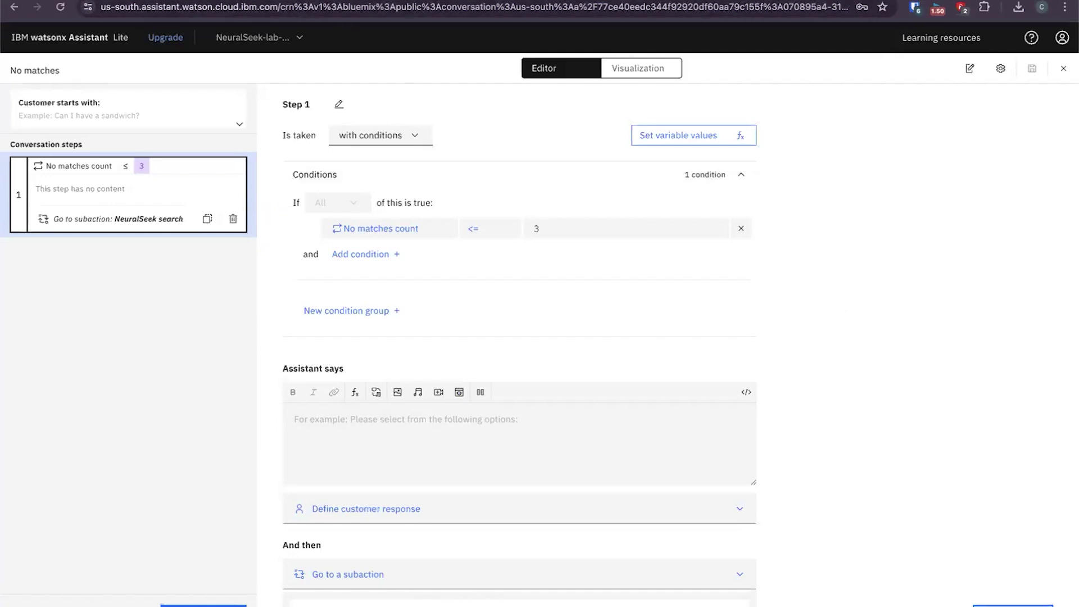
Switch to the NeuralSeek console and ask "What is the best cereal?" with the Seek feature.
left_click(236, 1)
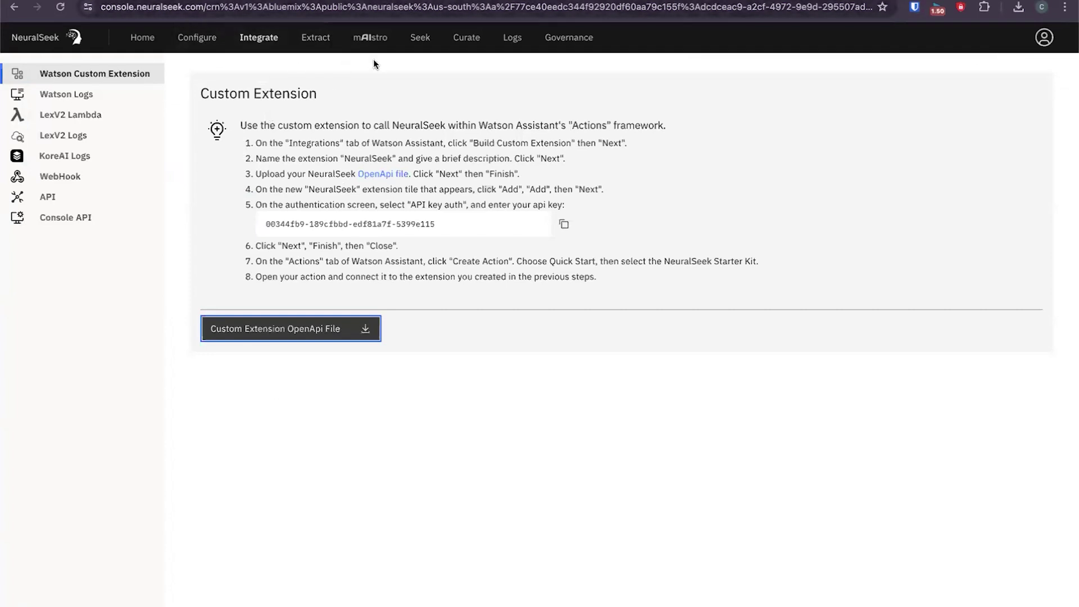
left_click(425, 52)
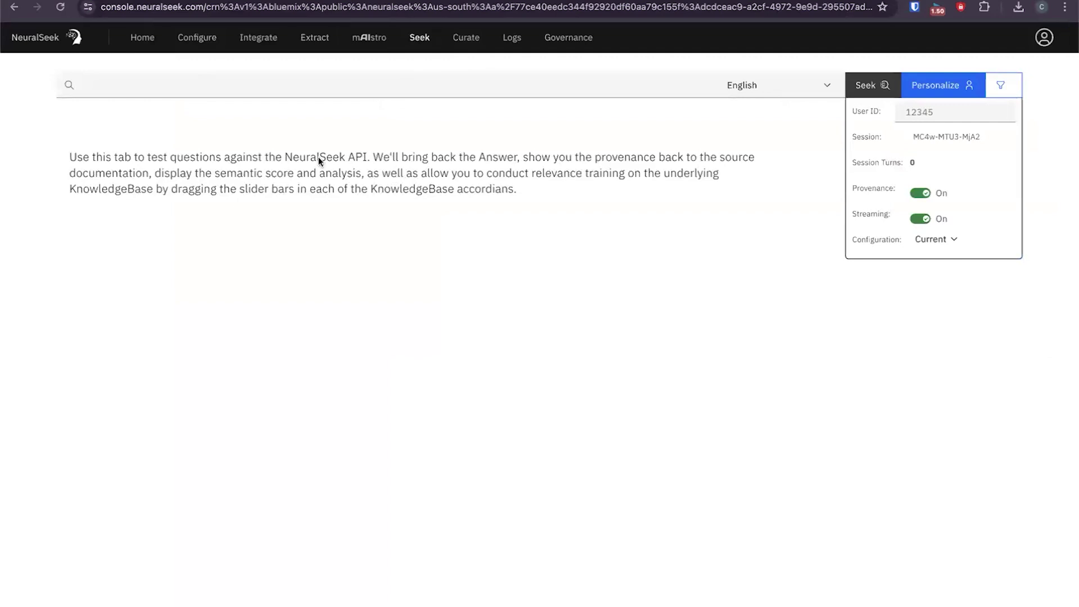
left_click(199, 89)
left_click(385, 213)
left_click(192, 88)
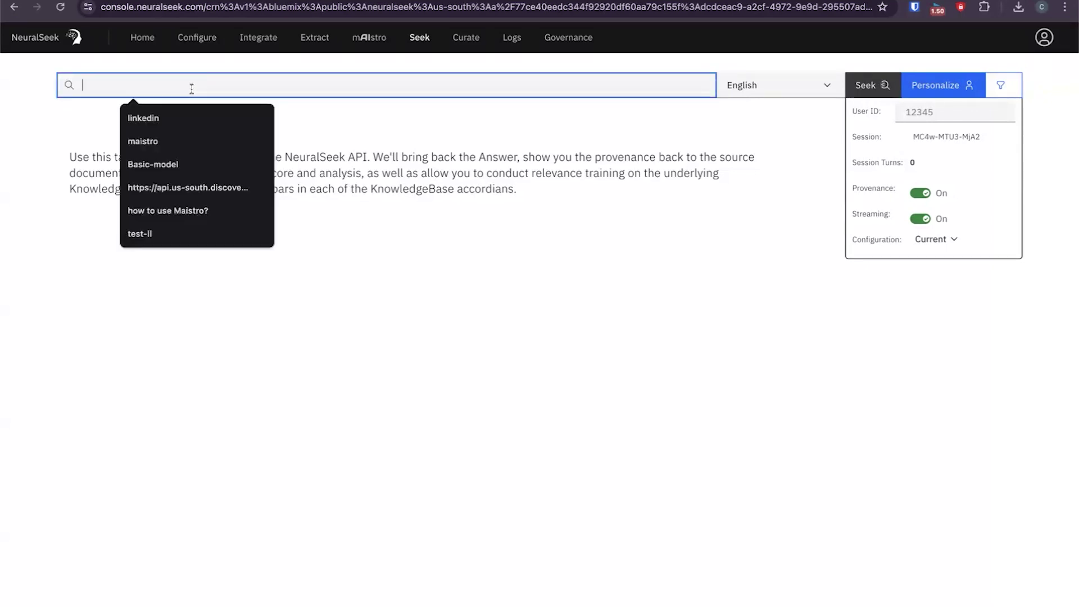
type("What is the best cereal?")
left_click(571, 243)
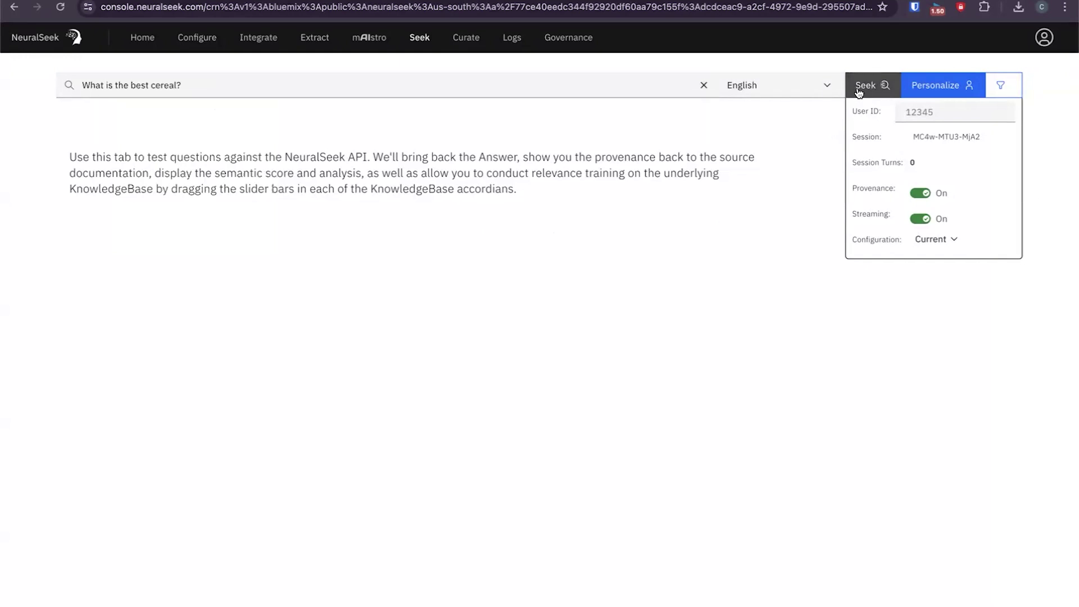
left_click(859, 91)
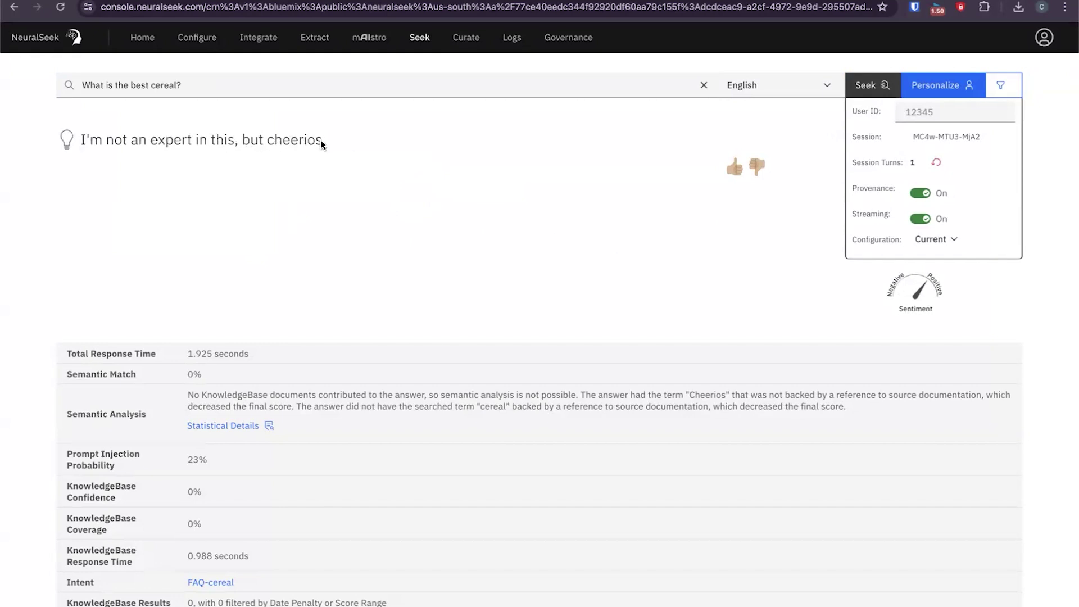
Examine the cereal answer together with its semantic match, semantic analysis, and KnowledgeBase confidence and coverage.
scroll(459, 272, "down", 3)
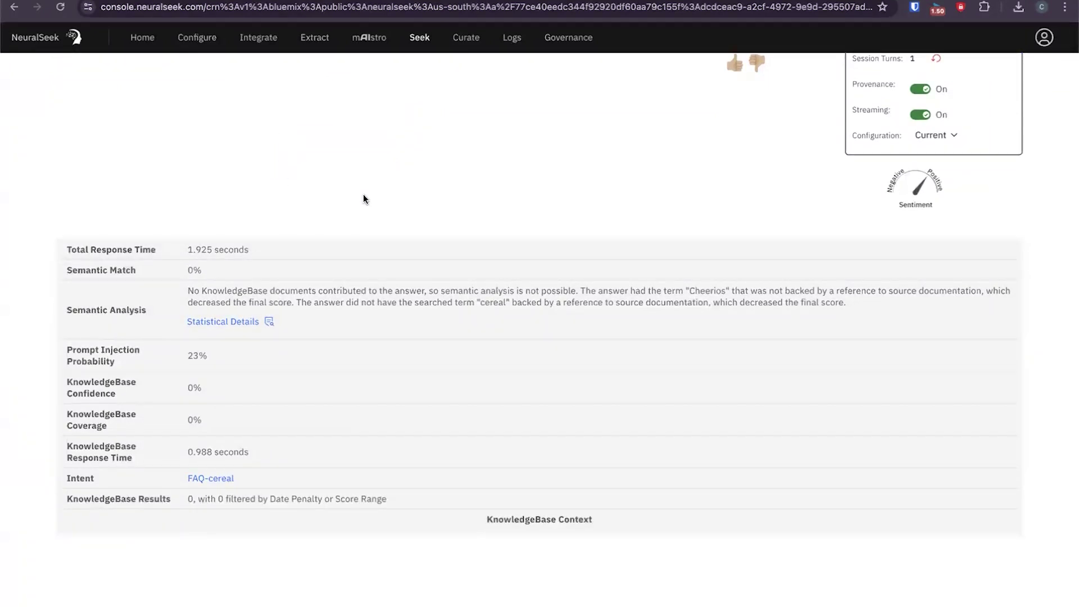
scroll(362, 199, "up", 3)
scroll(355, 232, "down", 3)
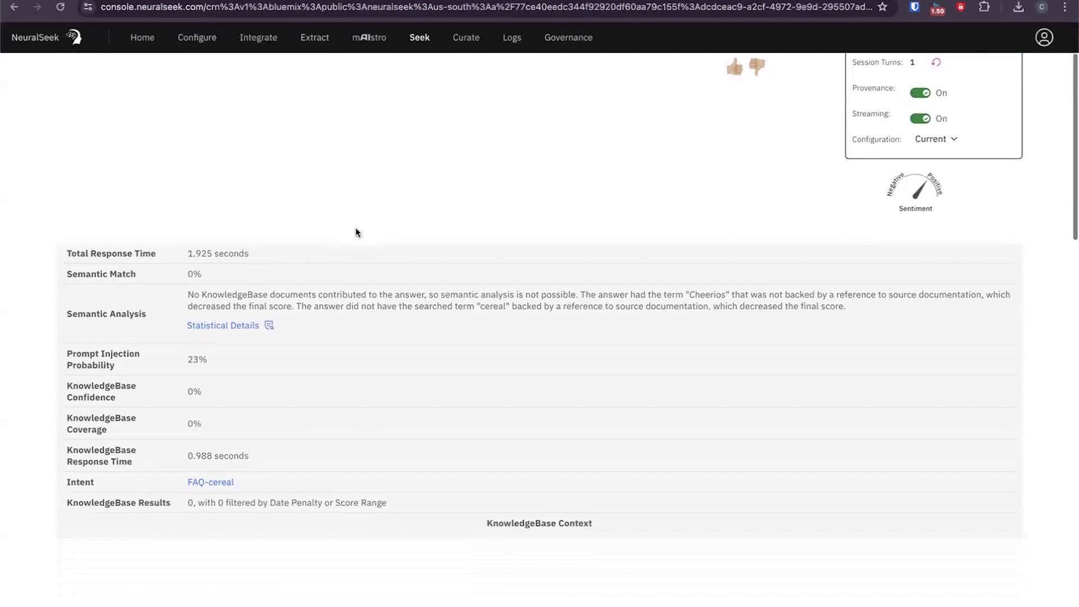
scroll(355, 229, "up", 3)
scroll(355, 232, "down", 3)
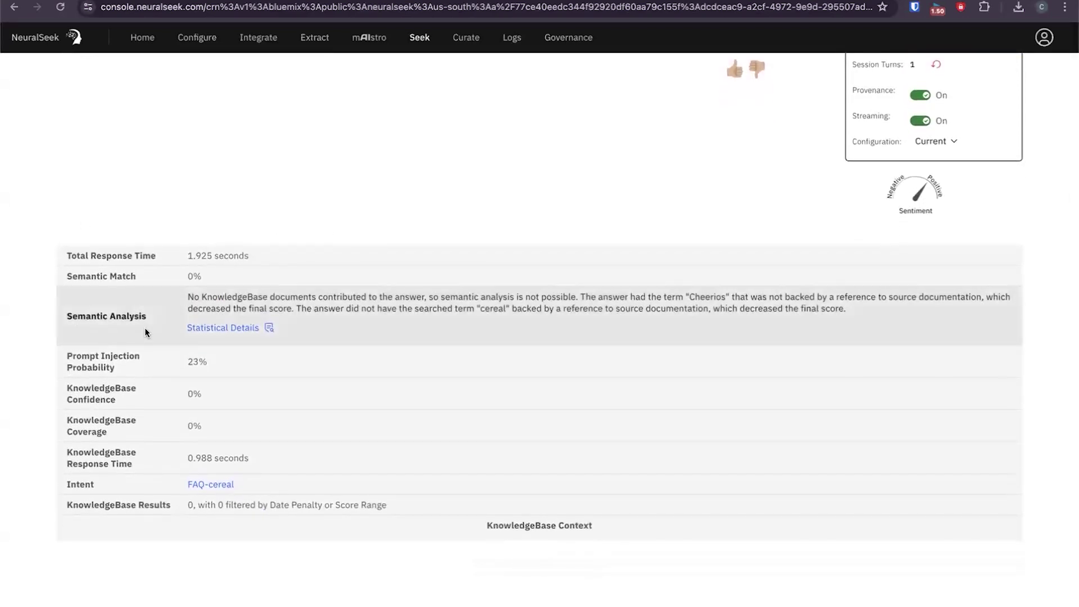
scroll(144, 327, "down", 2)
scroll(234, 168, "up", 1)
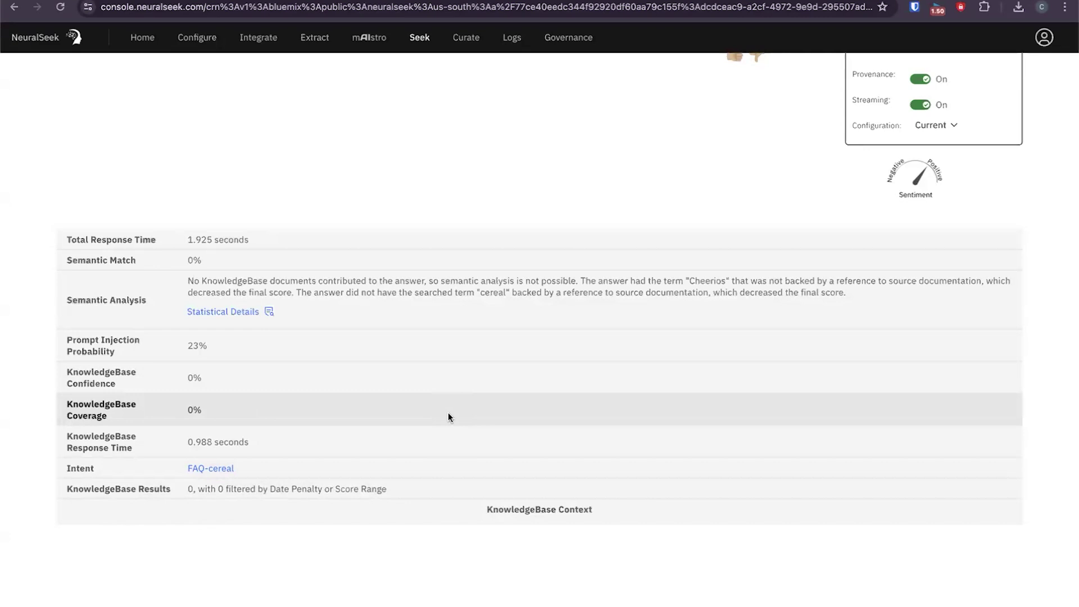
Replace the Seek question with "What is NeuralSeek's Seek feature?" and get its answer.
scroll(489, 348, "up", 3)
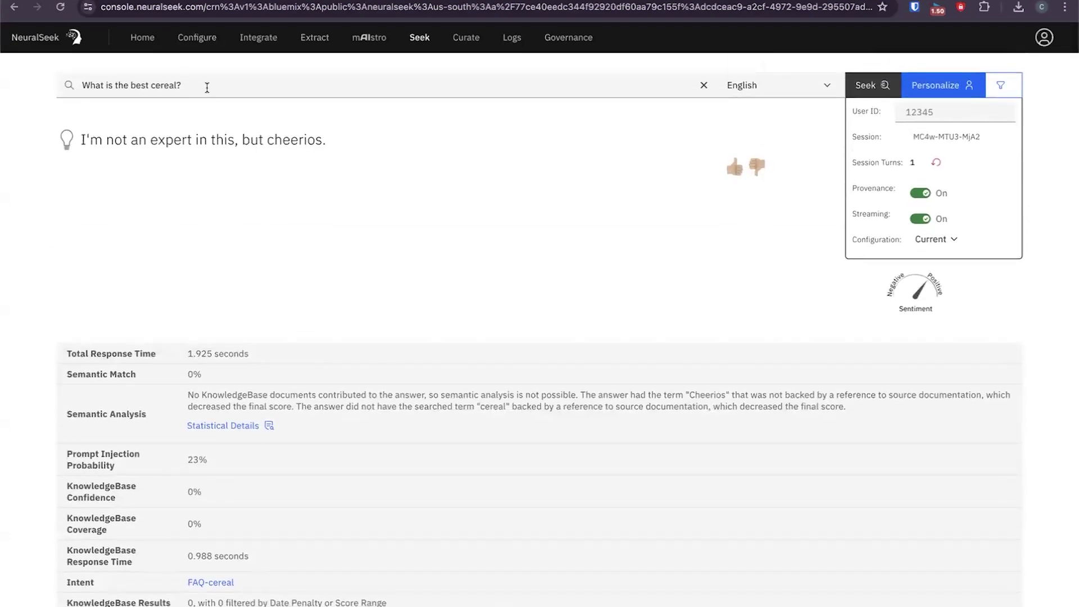
left_click_drag(207, 88, 58, 87)
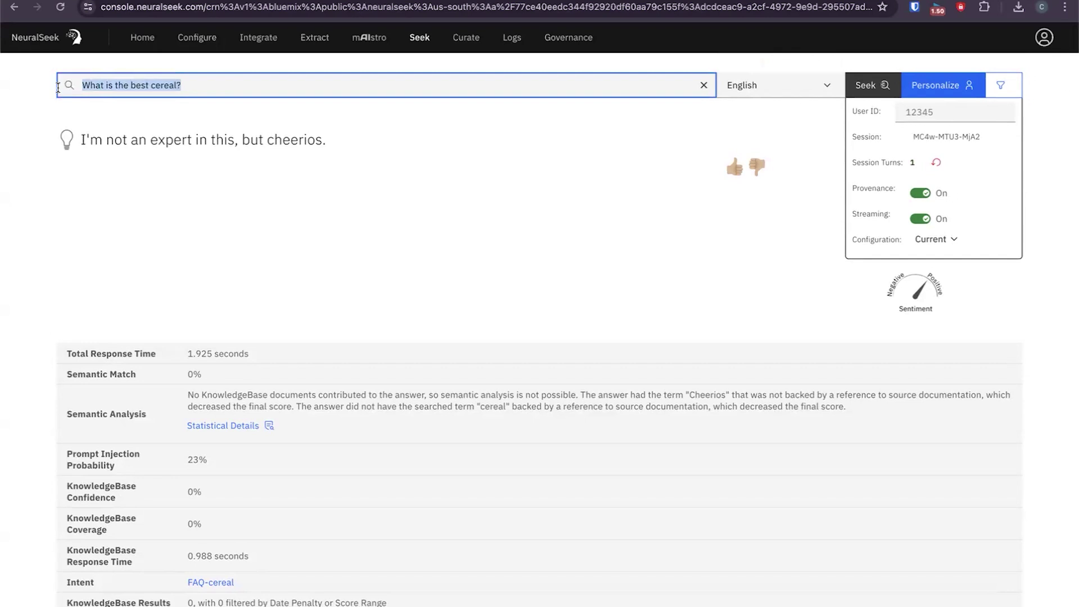
key("BackSpace")
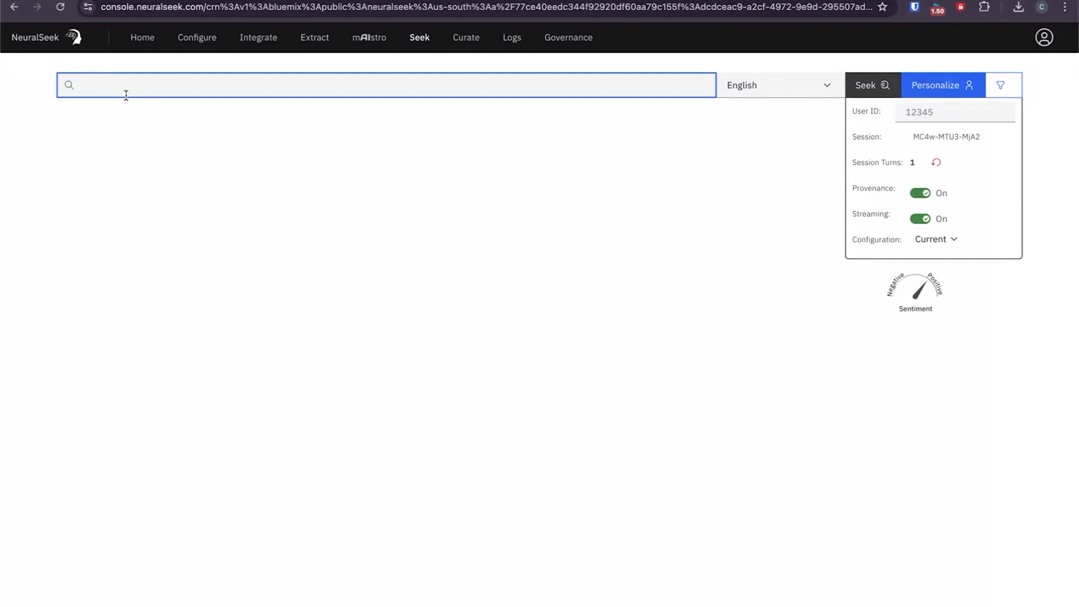
type("What is NeuralSeek's Seek feature?")
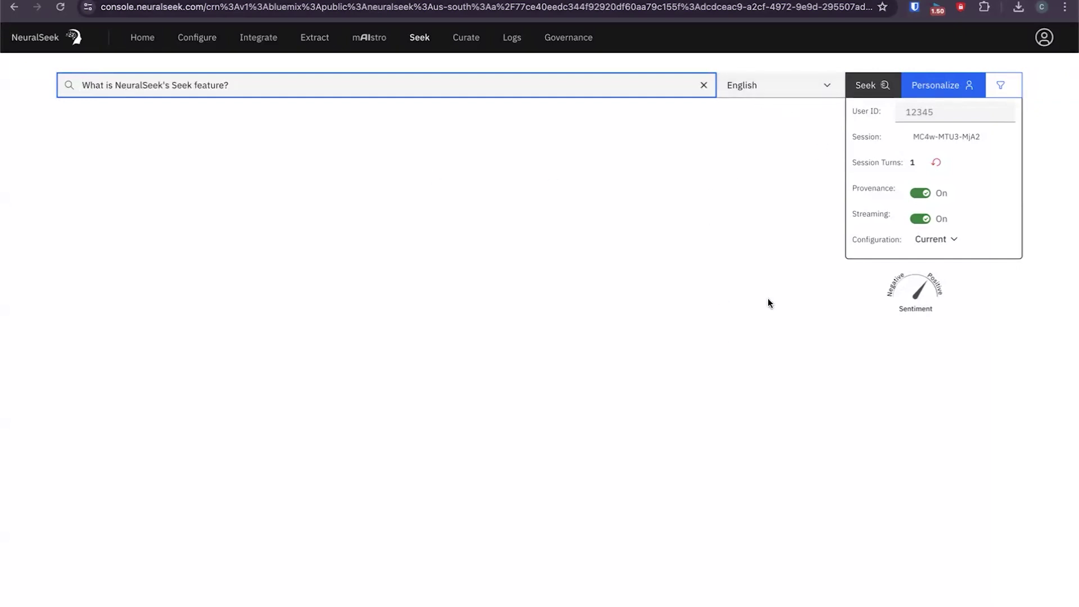
left_click(869, 88)
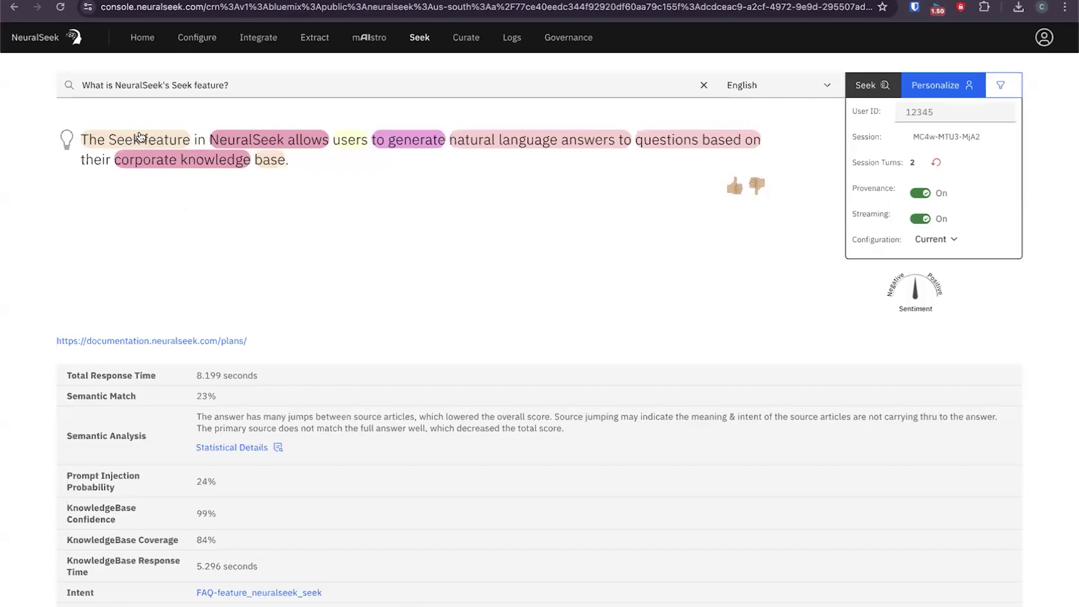
Compare the Seek feature answer with provenance turned off and back on.
scroll(371, 330, "down", 3)
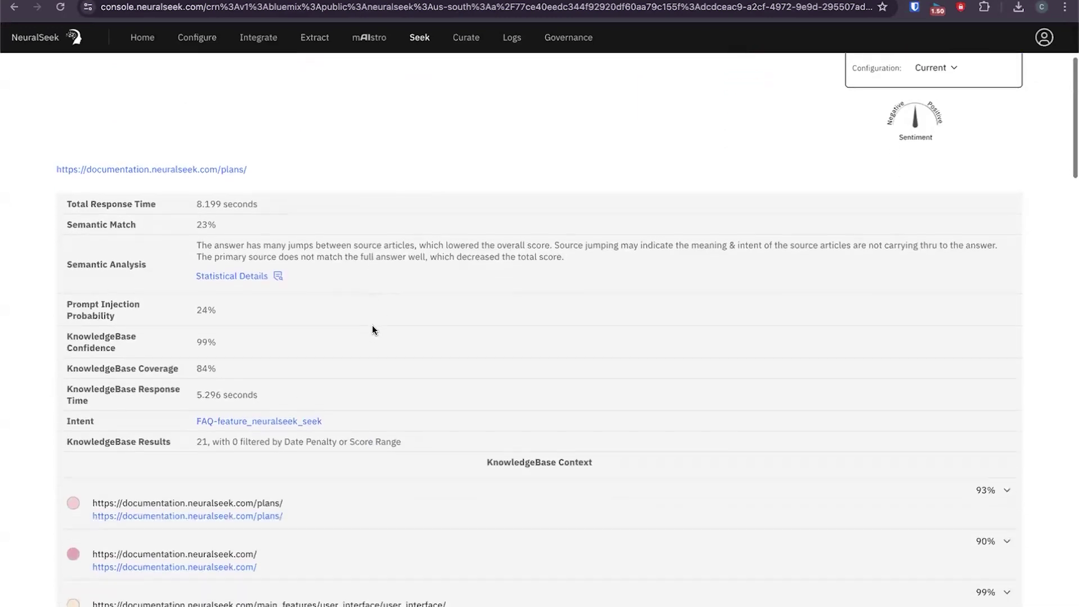
scroll(225, 464, "up", 3)
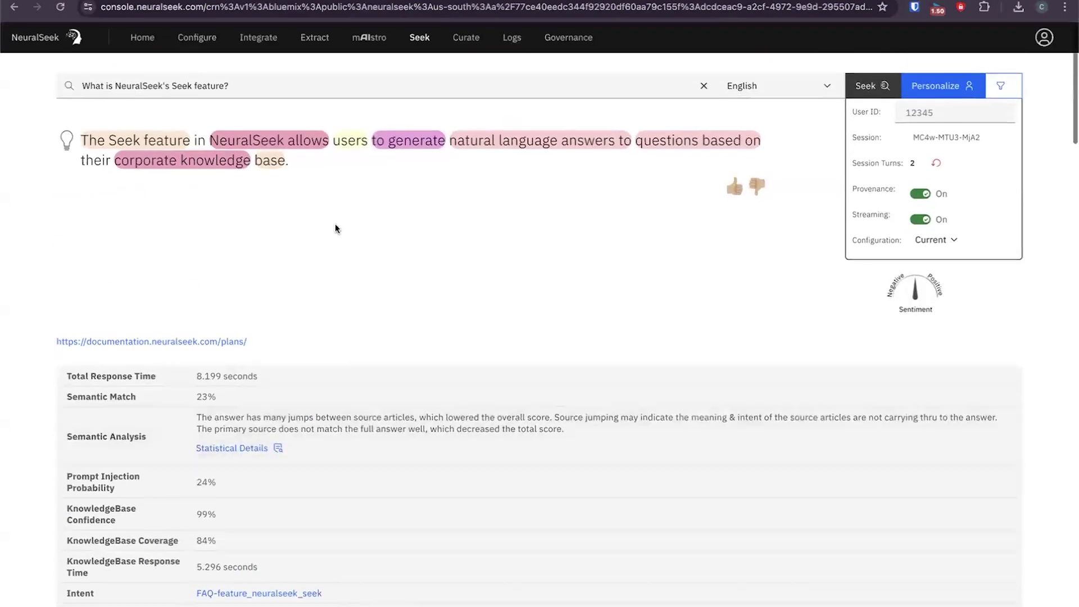
left_click(920, 192)
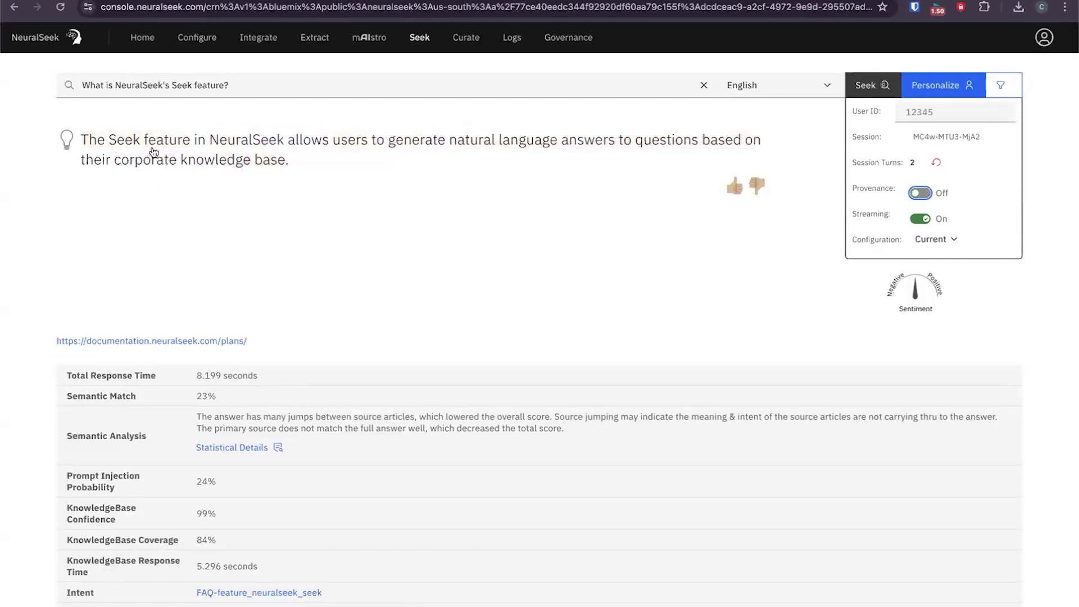
left_click(920, 193)
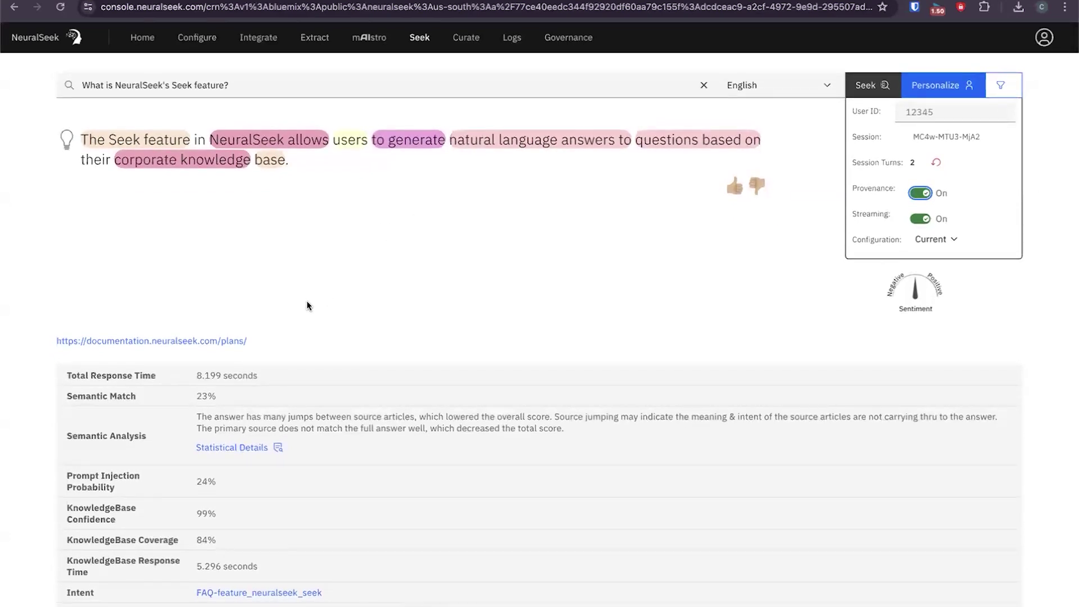
Examine the Seek feature answer's semantic match, semantic analysis, and KnowledgeBase confidence, coverage and results.
scroll(293, 364, "down", 2)
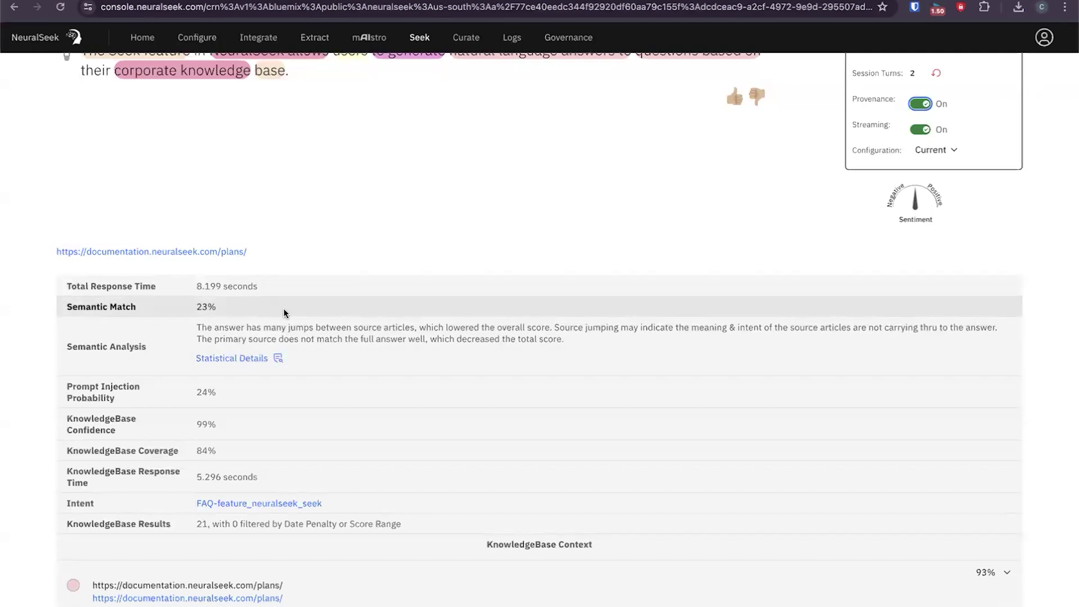
scroll(281, 176, "up", 1)
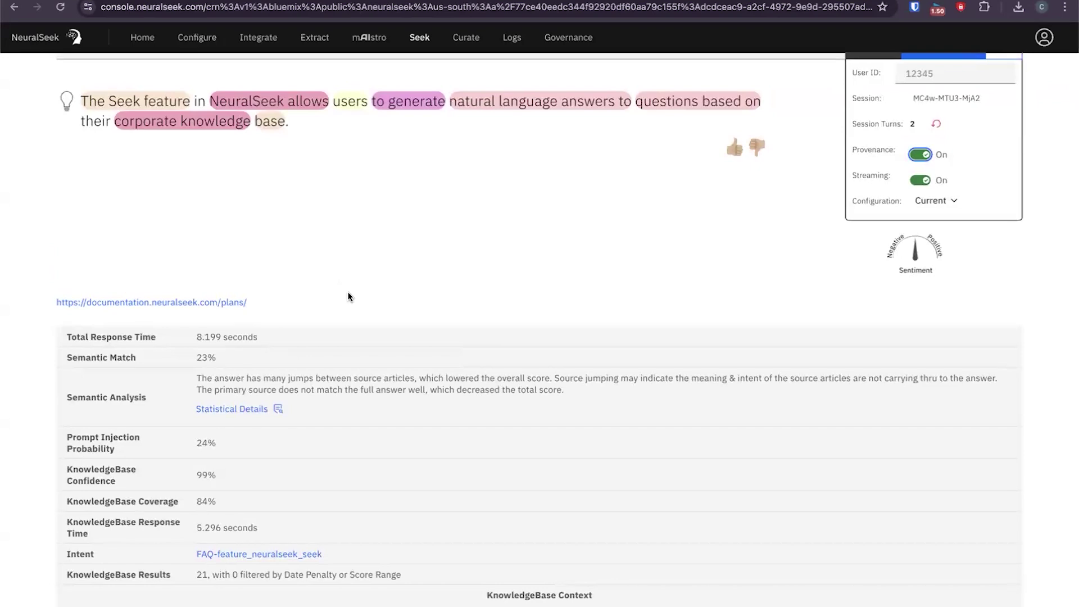
scroll(348, 297, "down", 1)
scroll(339, 435, "down", 1)
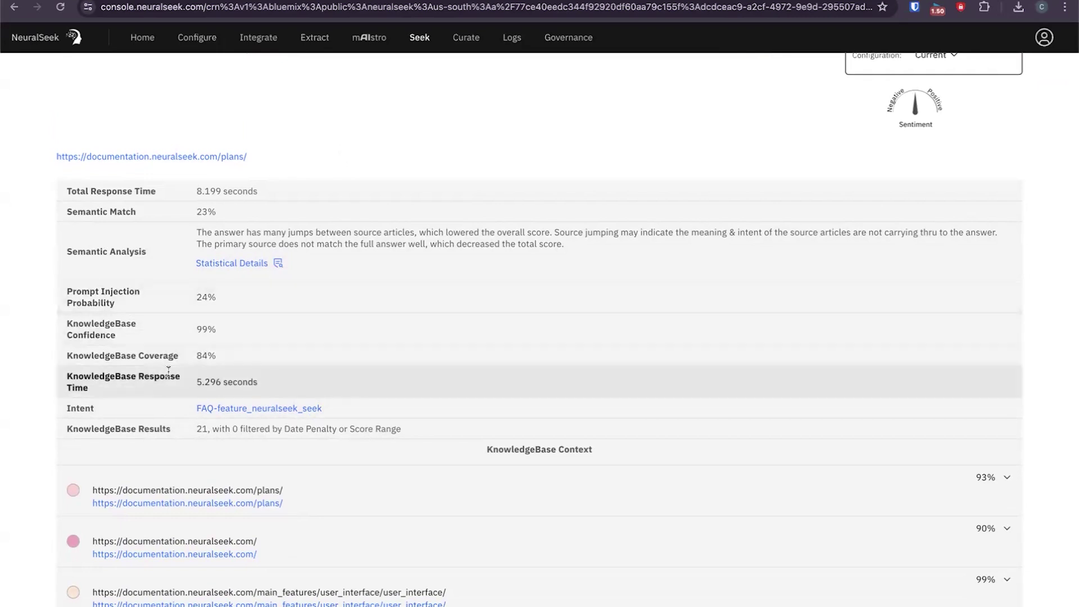
scroll(168, 372, "down", 1)
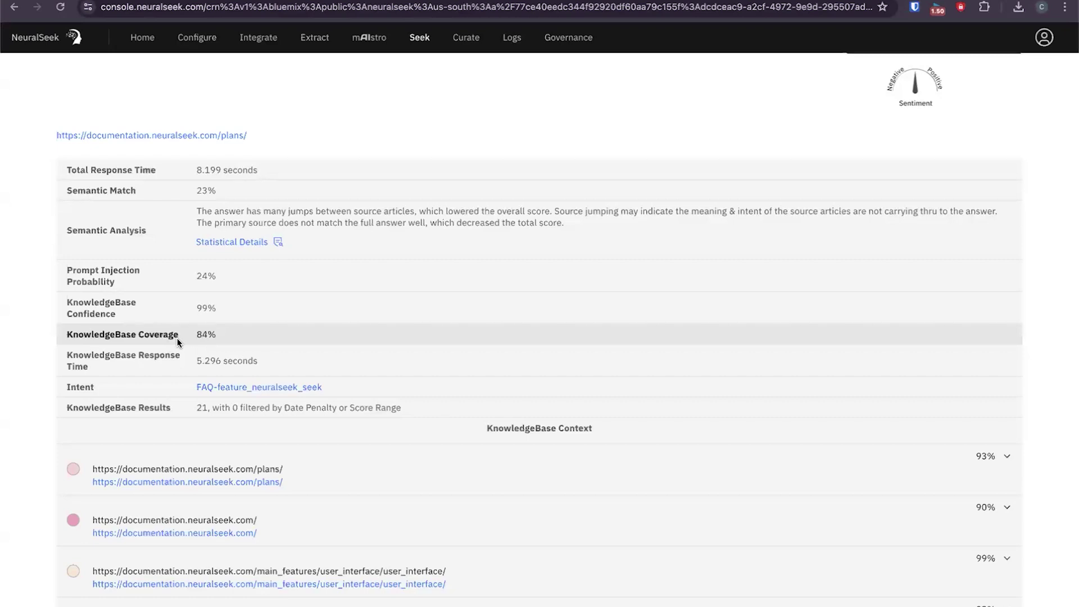
scroll(172, 426, "down", 3)
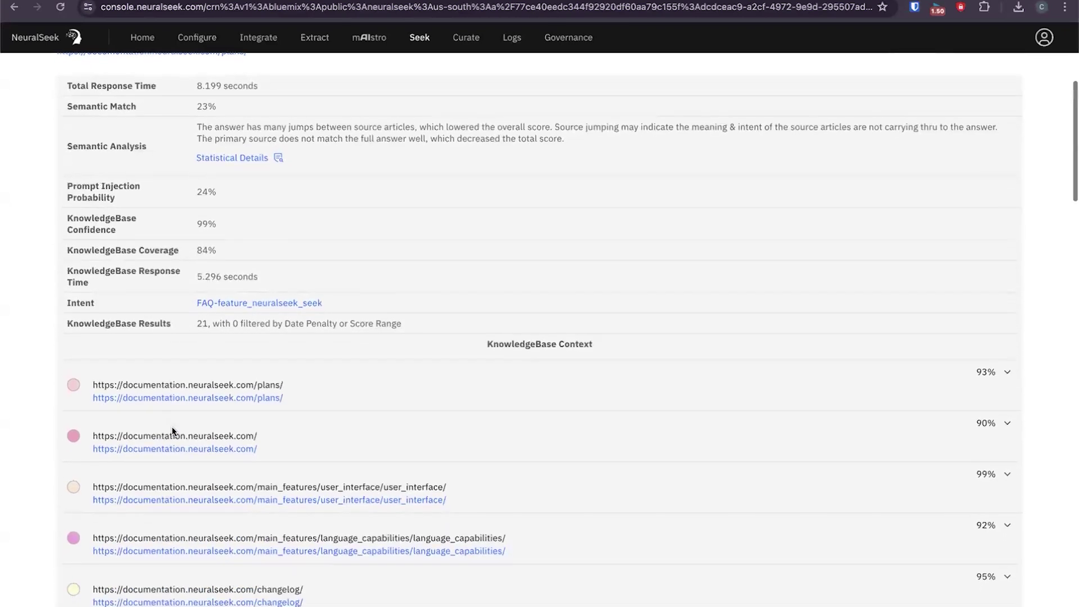
scroll(172, 431, "down", 3)
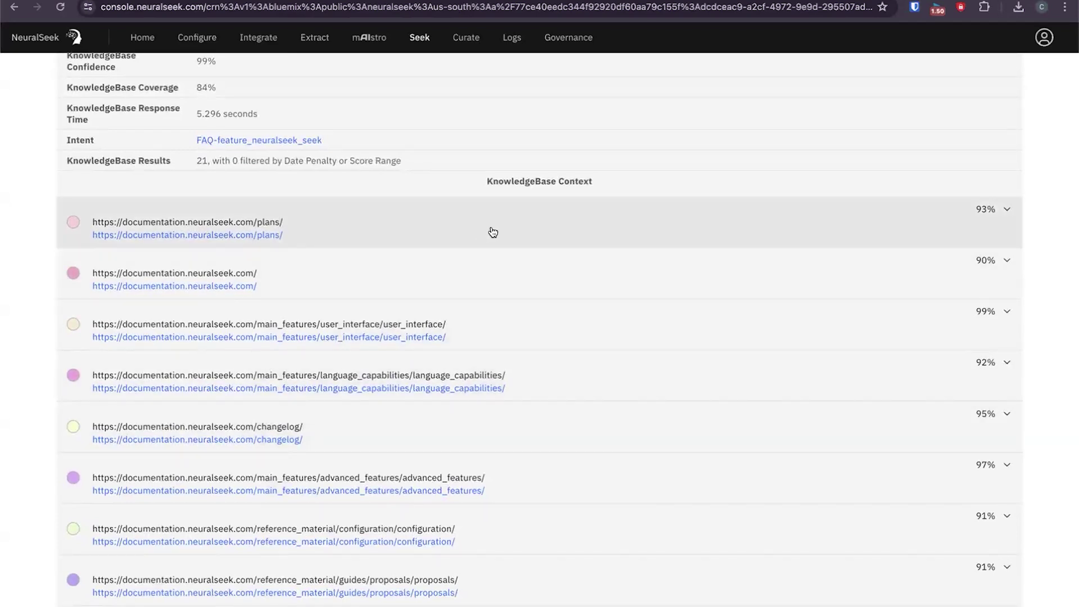
Expand the plans, documentation home, user_interface and language_capabilities sources in the KnowledgeBase context and read their highlighted passages.
left_click(493, 232)
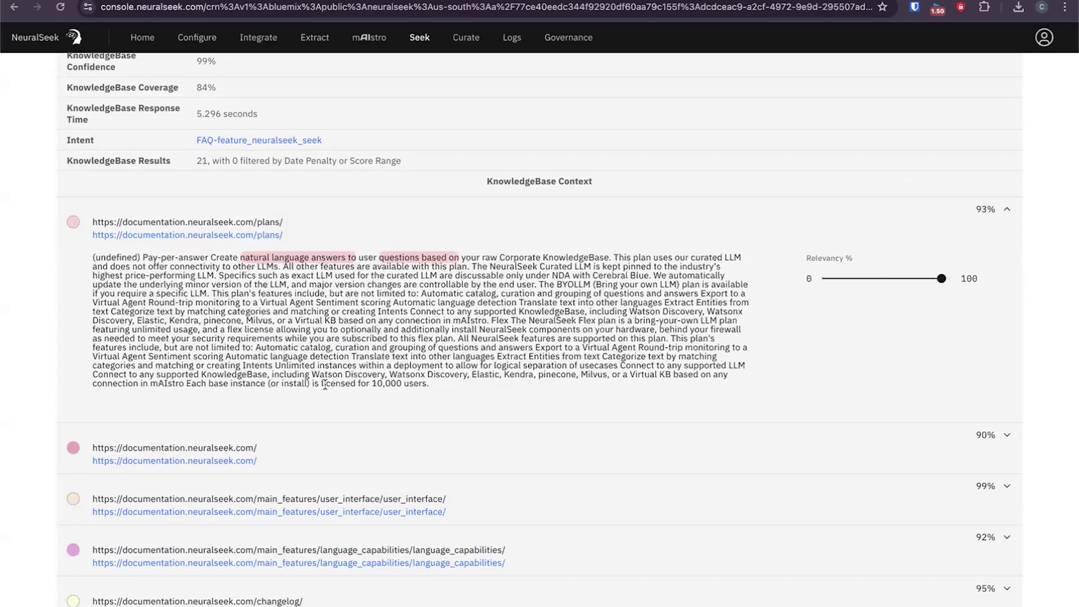
scroll(341, 402, "down", 1)
scroll(341, 403, "down", 1)
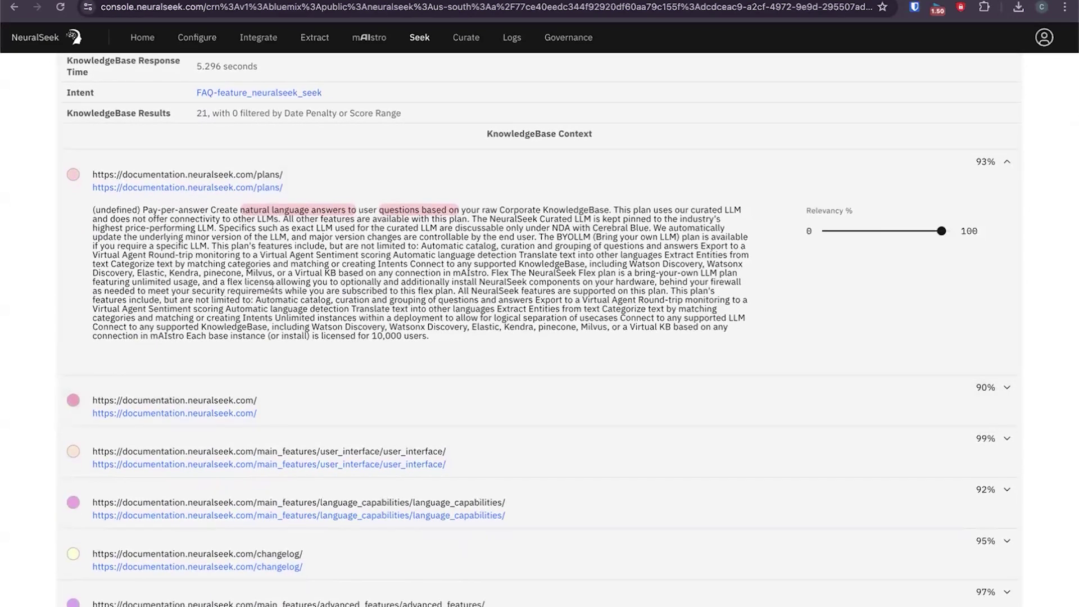
scroll(317, 334, "down", 1)
left_click(393, 345)
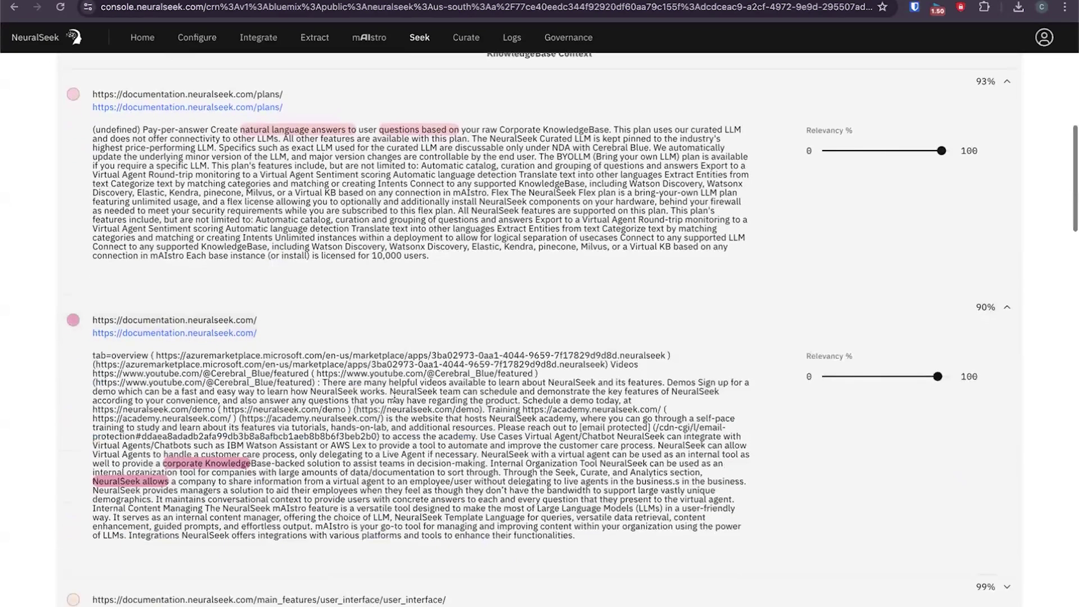
scroll(395, 397, "down", 2)
scroll(395, 397, "down", 4)
left_click(592, 306)
scroll(601, 348, "down", 2)
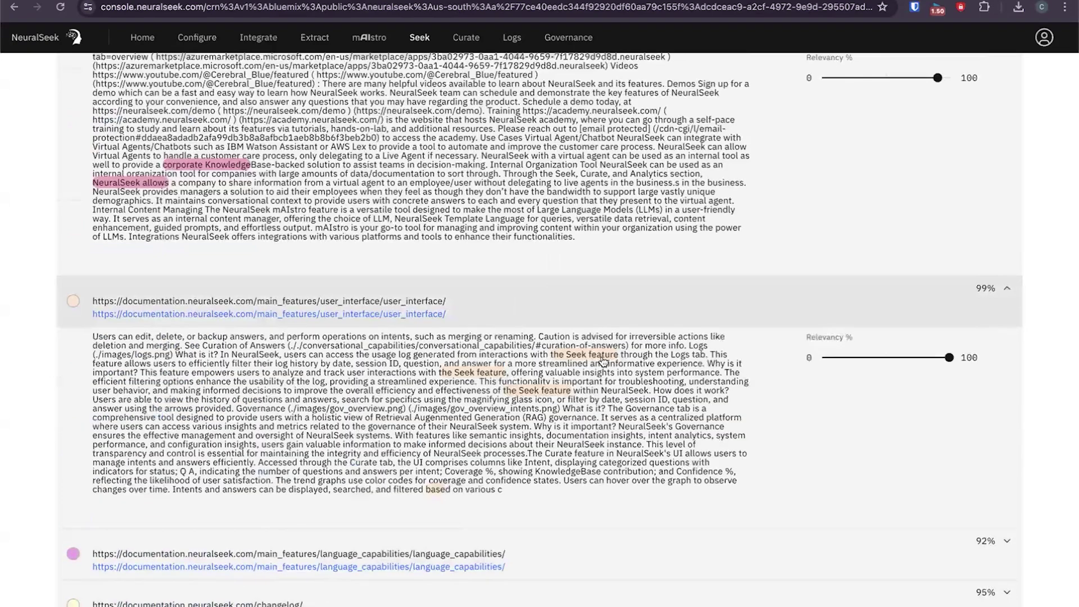
scroll(629, 365, "down", 2)
left_click(651, 353)
scroll(651, 354, "down", 5)
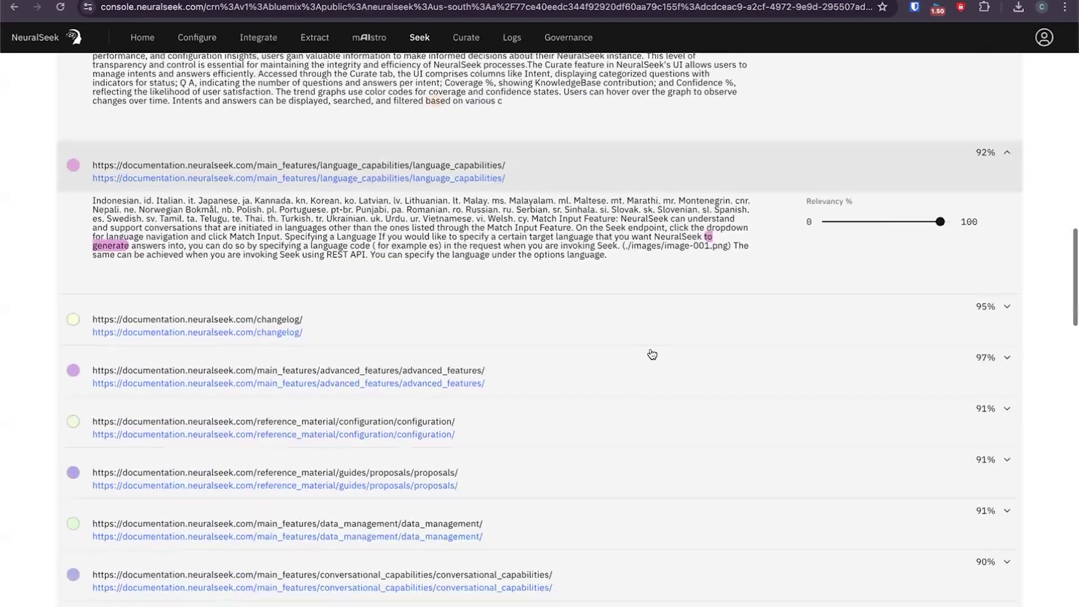
Look through the remaining KnowledgeBase context sources with their match percentages and revisit the highlighted passages in the expanded ones.
scroll(651, 354, "down", 8)
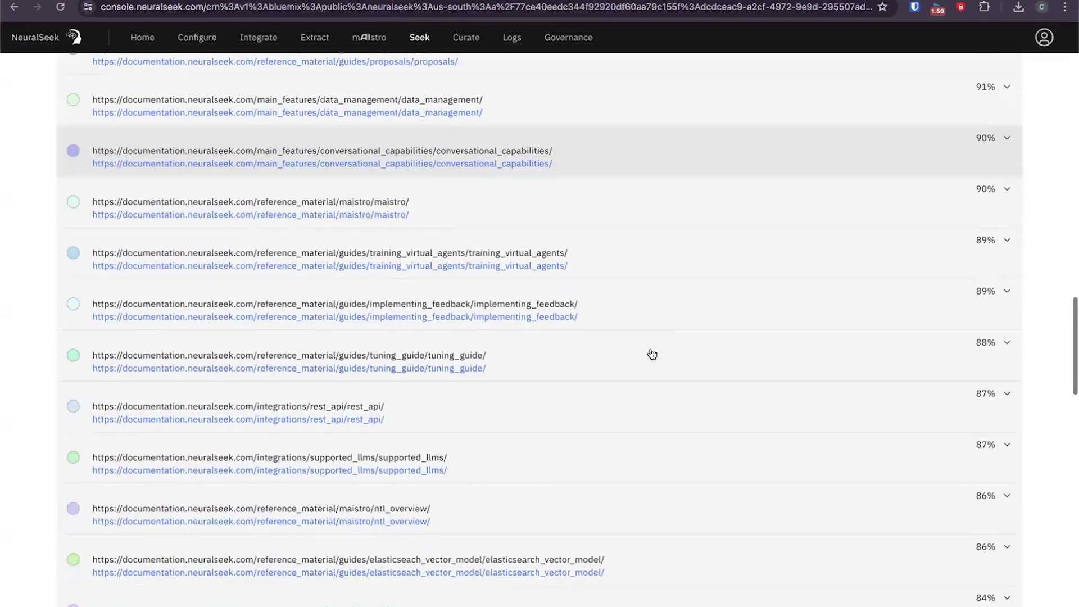
scroll(652, 354, "down", 1)
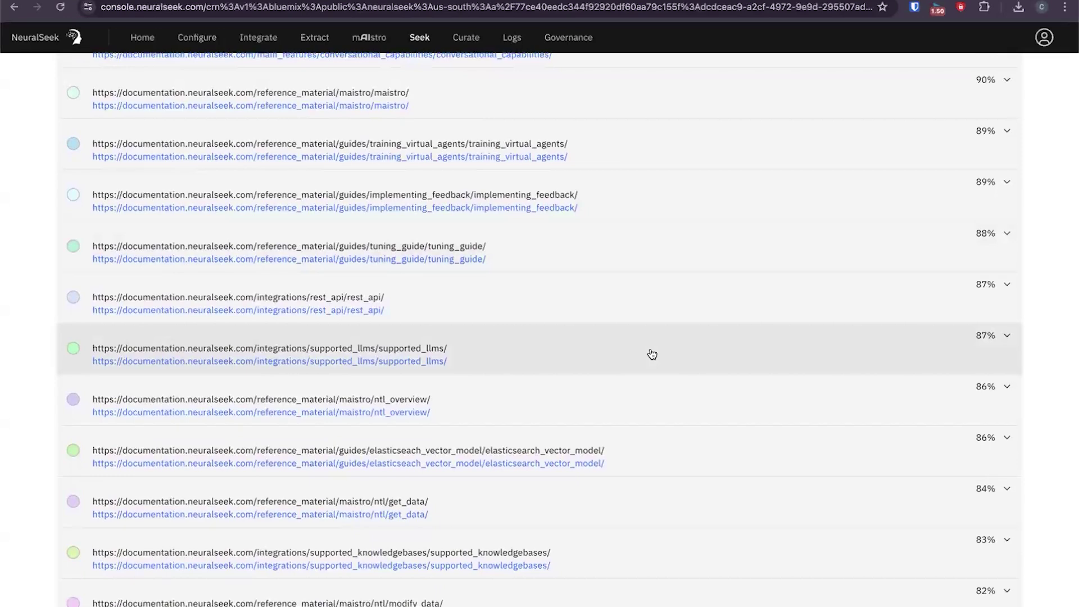
scroll(532, 305, "up", 5)
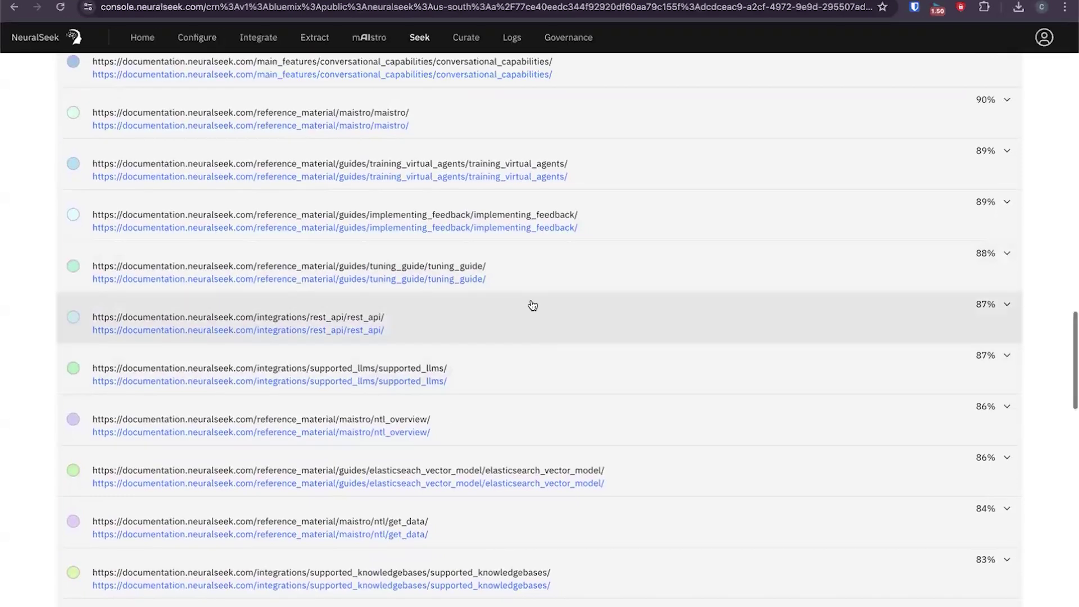
scroll(532, 305, "up", 4)
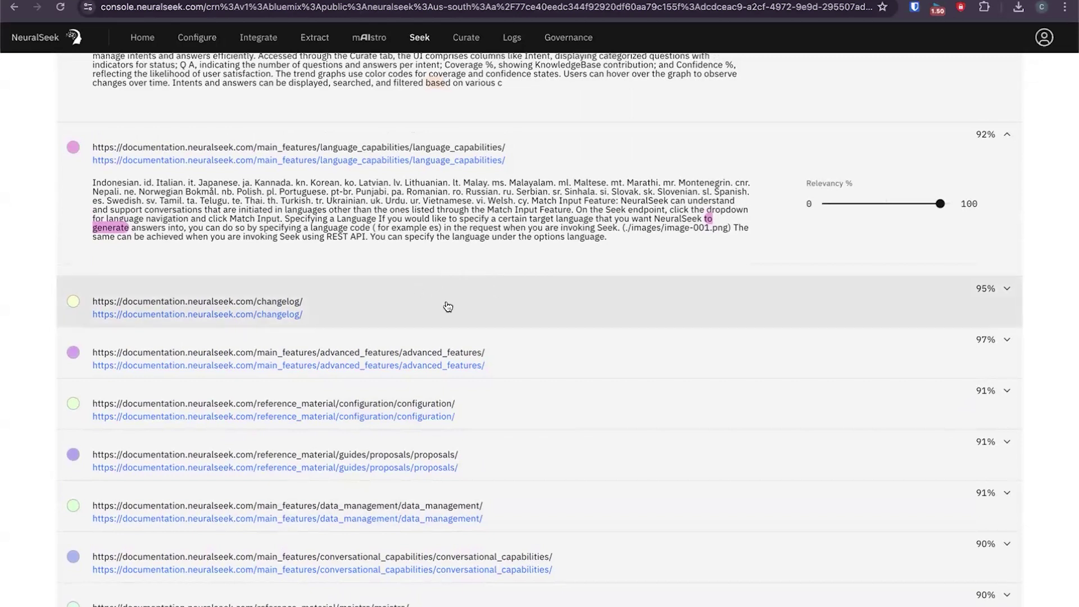
scroll(387, 285, "up", 2)
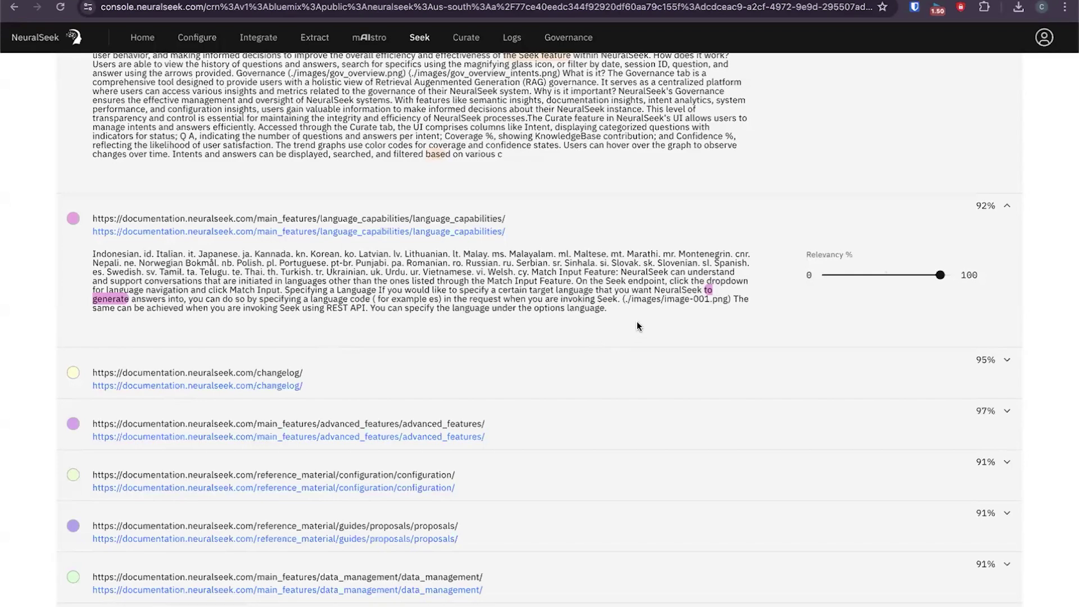
scroll(637, 325, "up", 4)
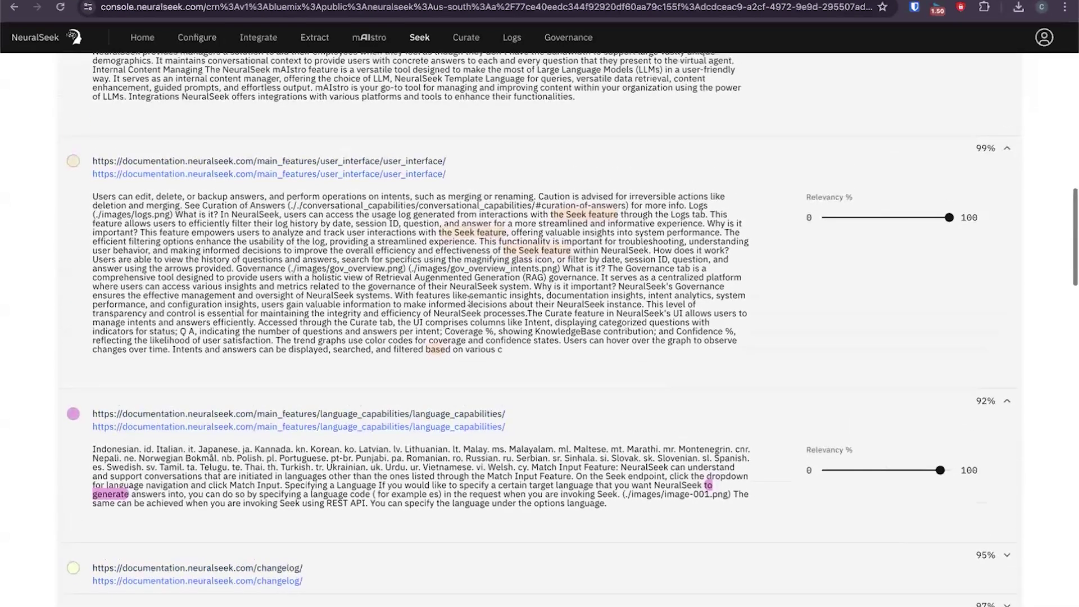
scroll(469, 300, "up", 1)
scroll(525, 185, "up", 2)
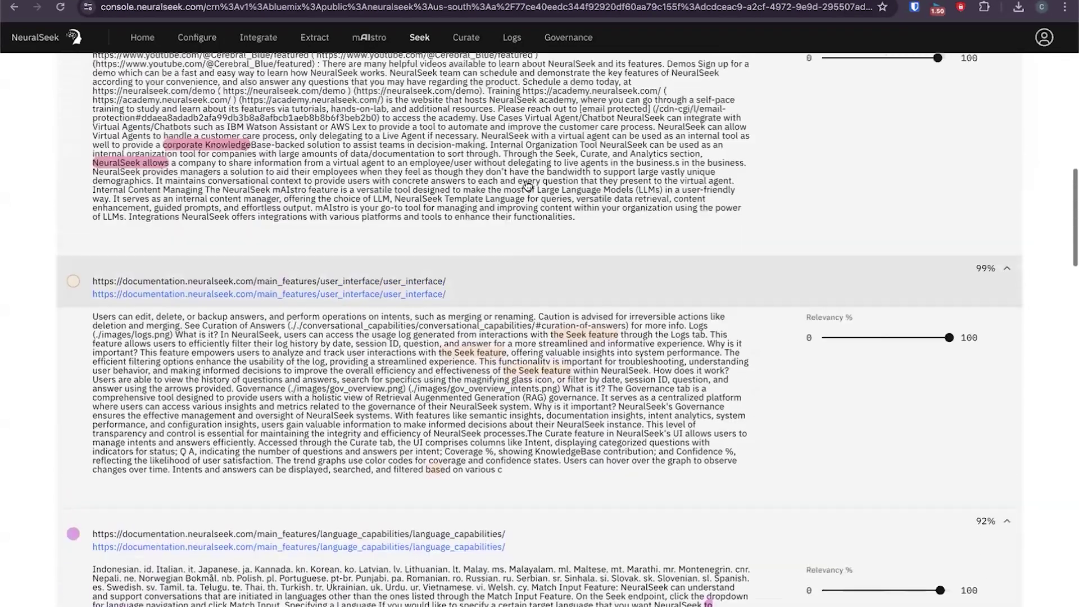
scroll(527, 185, "up", 4)
scroll(389, 229, "up", 1)
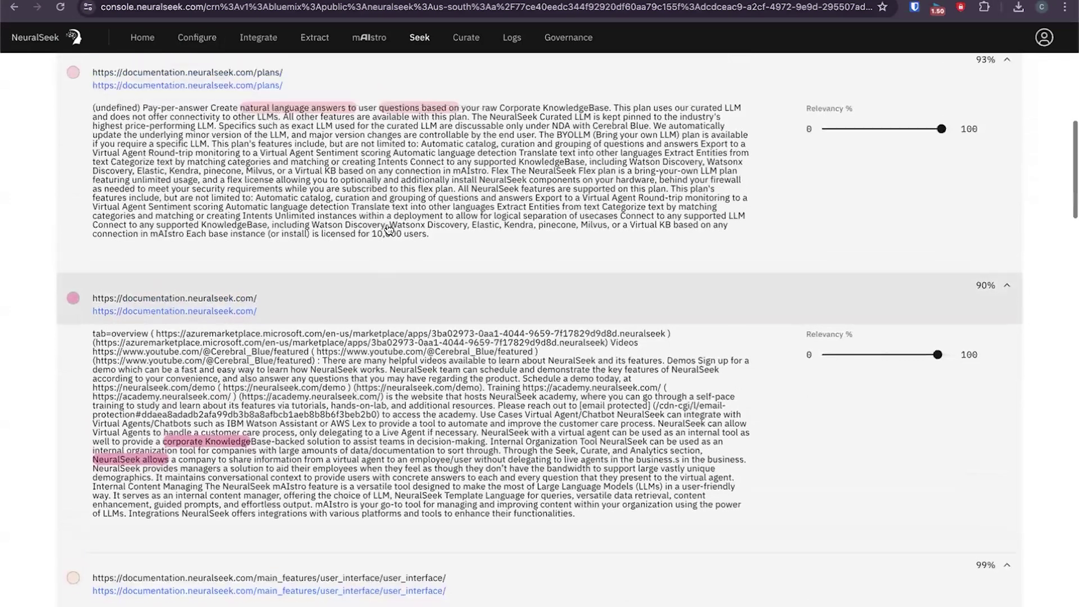
scroll(453, 204, "up", 1)
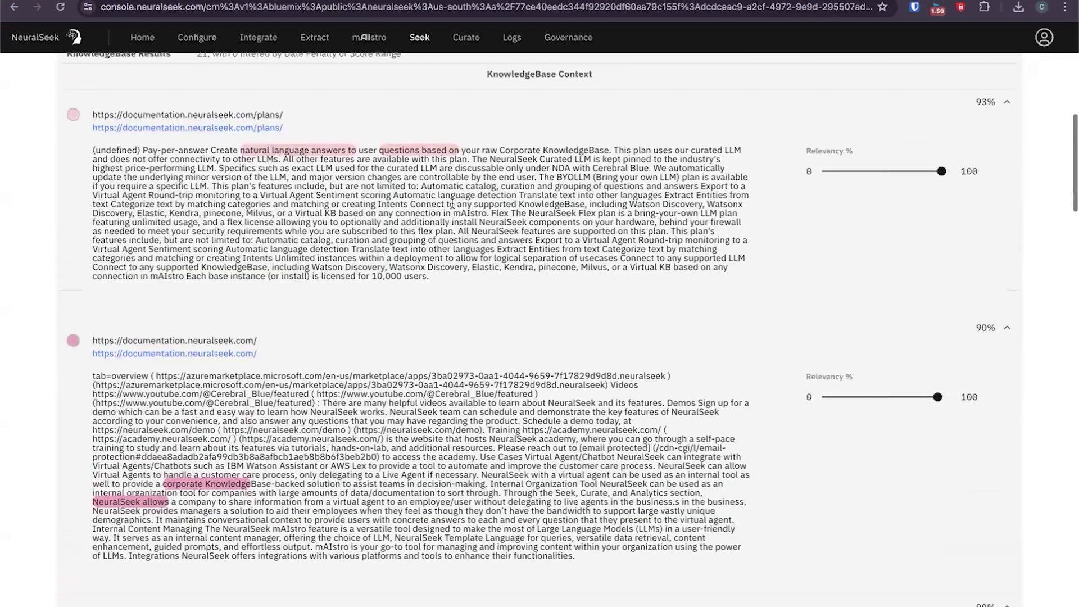
scroll(452, 204, "up", 1)
scroll(343, 185, "up", 5)
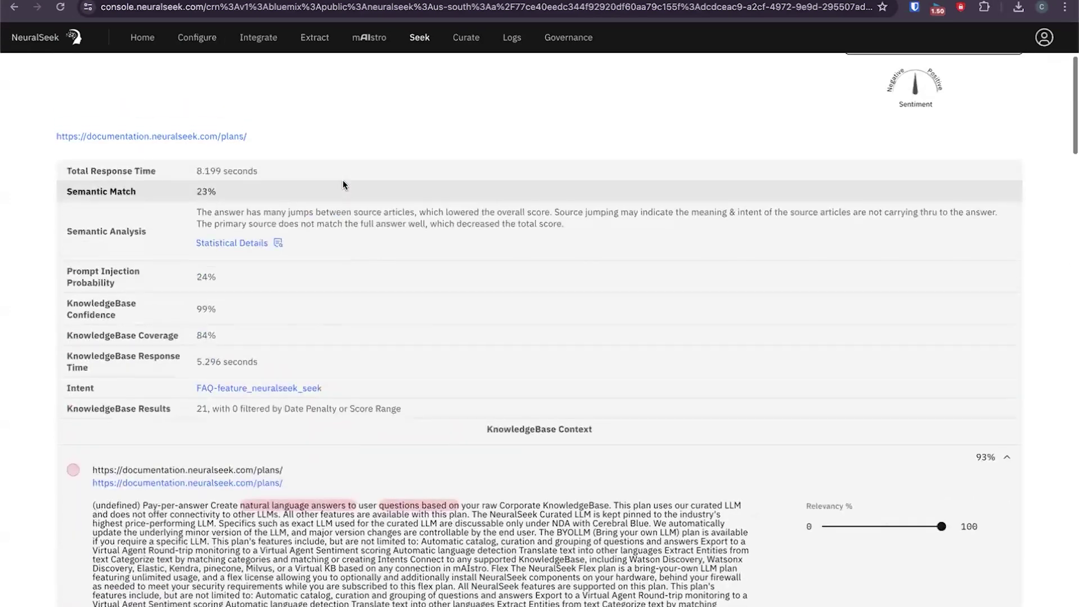
Compare the color-coded answer about the Seek feature with its semantic scores and the matching text in the plans source.
scroll(344, 185, "up", 1)
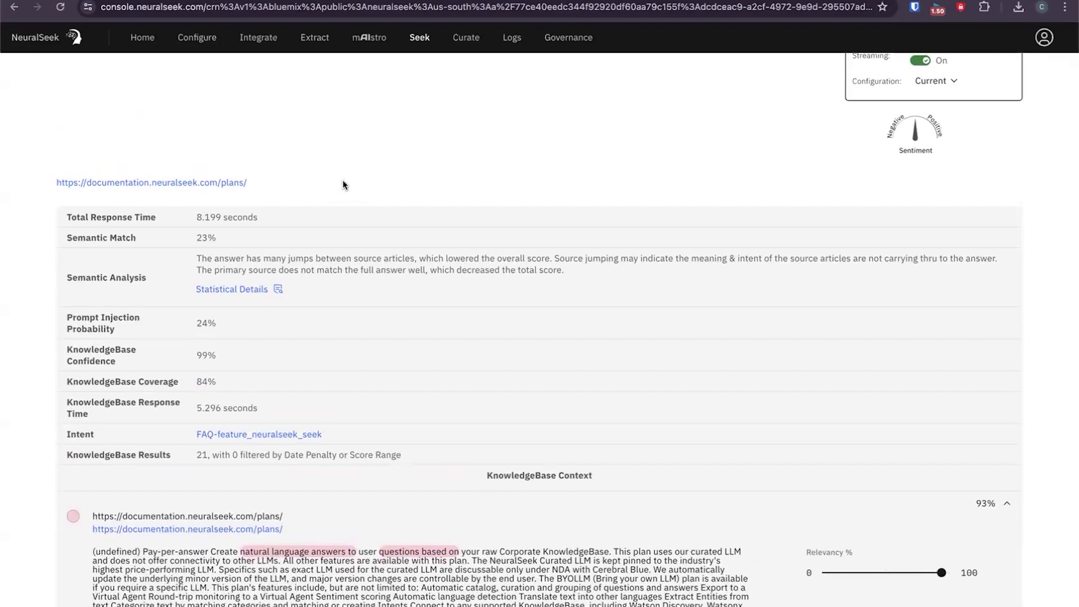
scroll(344, 185, "up", 3)
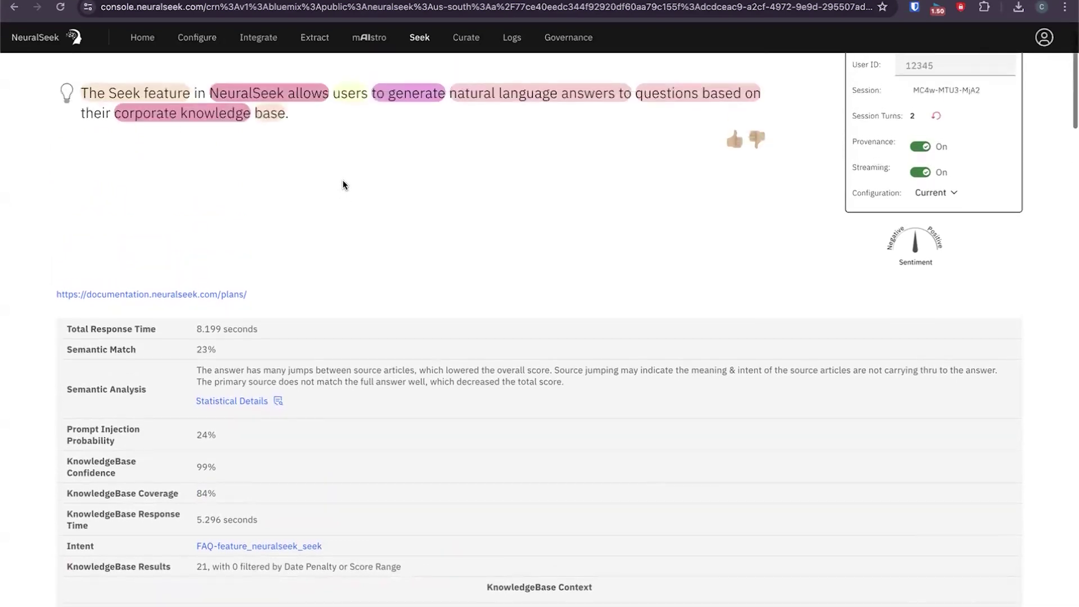
scroll(466, 400, "down", 1)
scroll(467, 400, "down", 4)
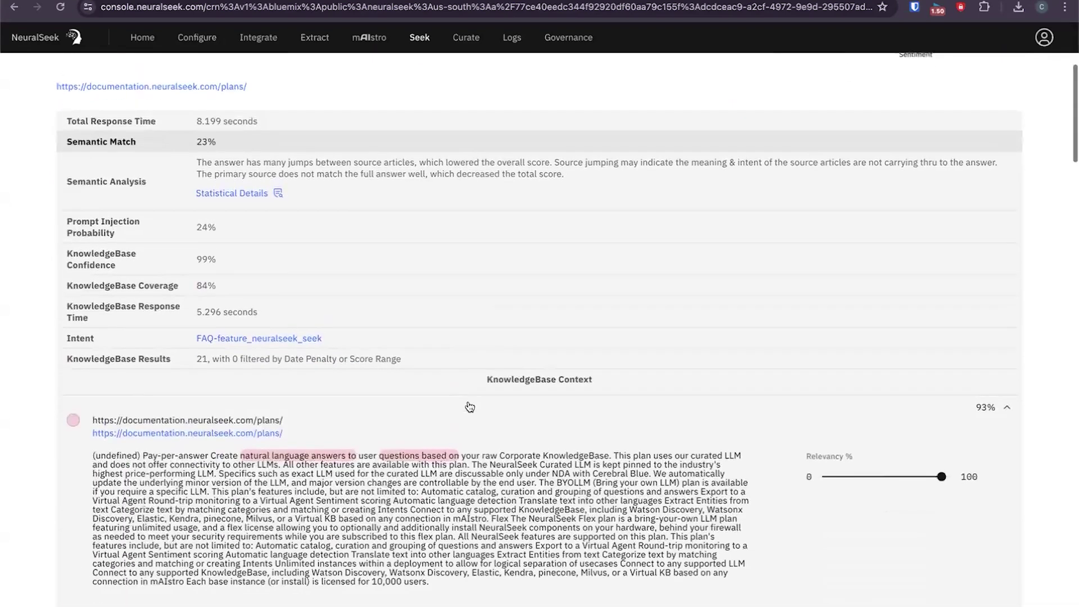
scroll(315, 285, "up", 6)
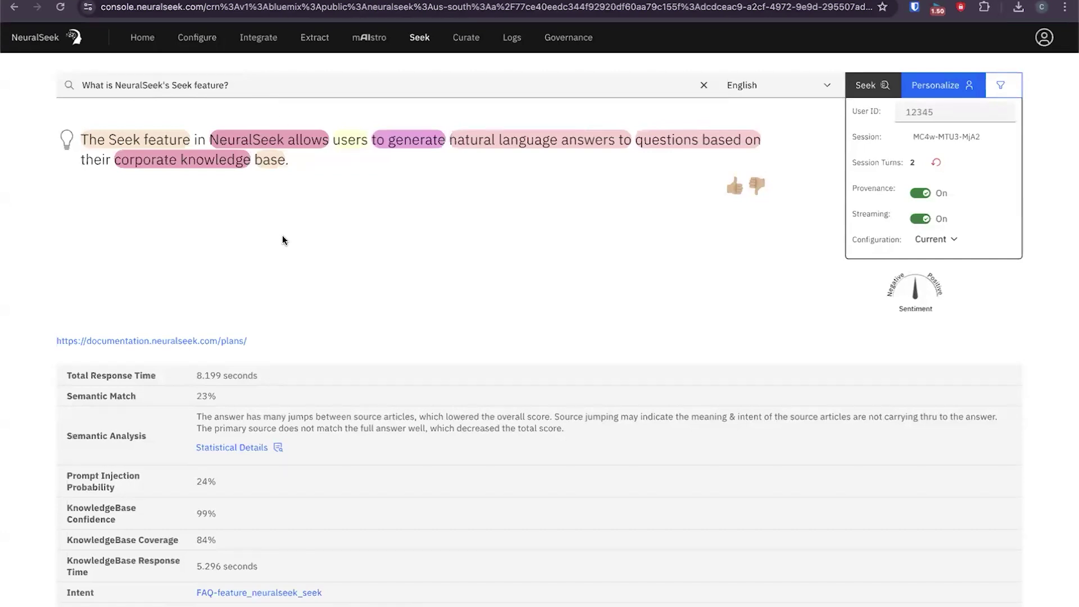
scroll(310, 469, "down", 5)
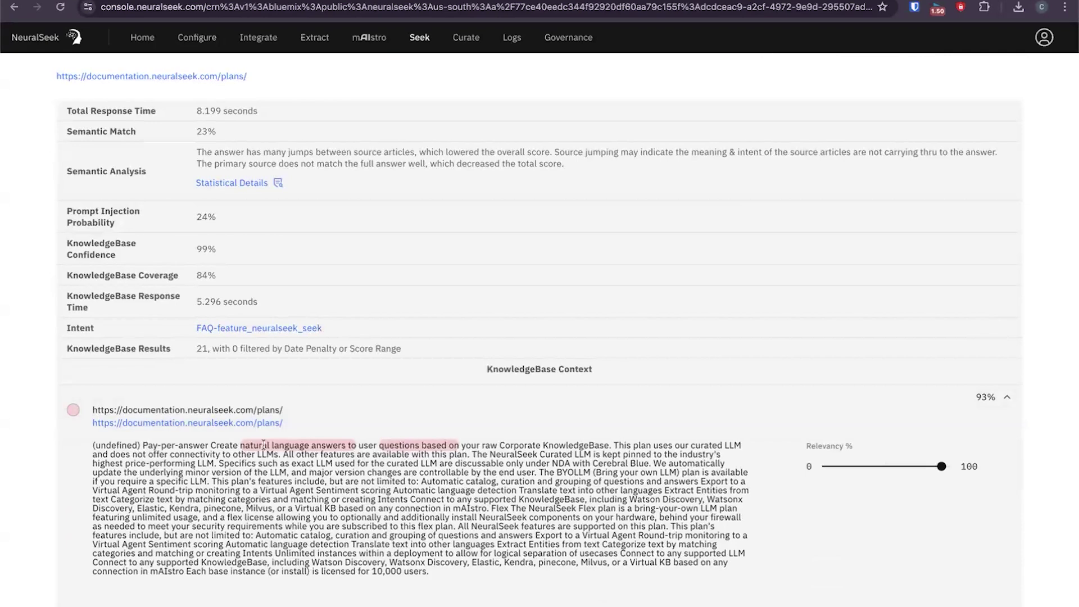
scroll(423, 306, "up", 5)
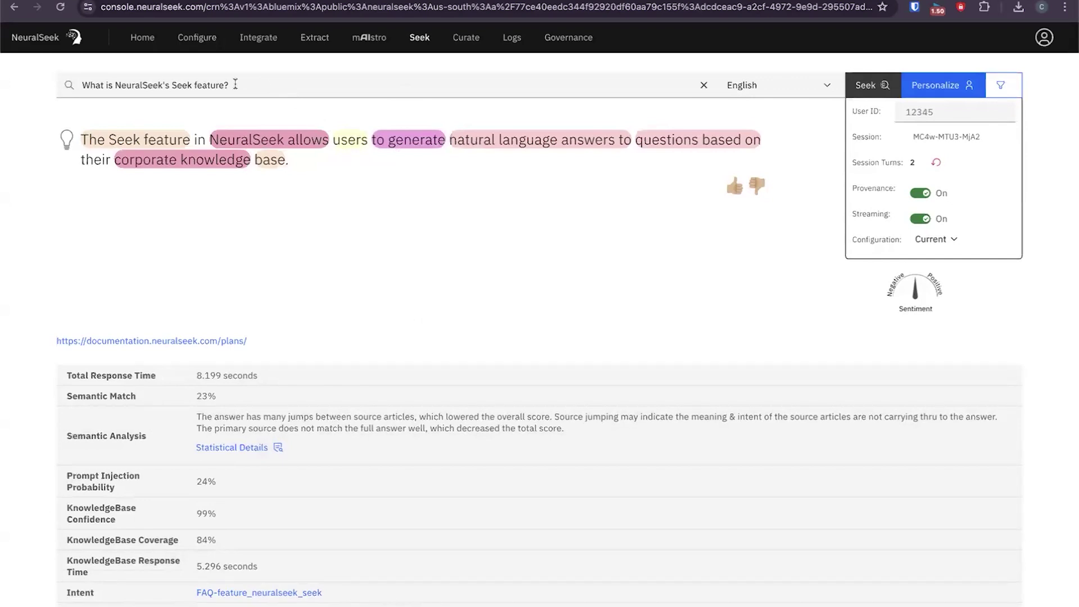
scroll(332, 416, "down", 4)
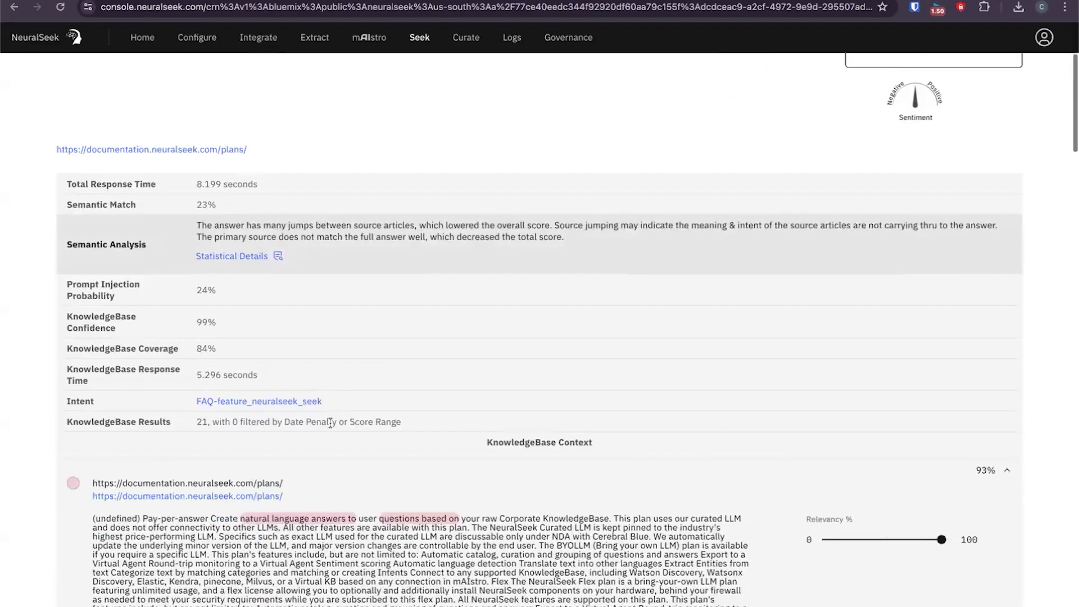
scroll(365, 427, "up", 2)
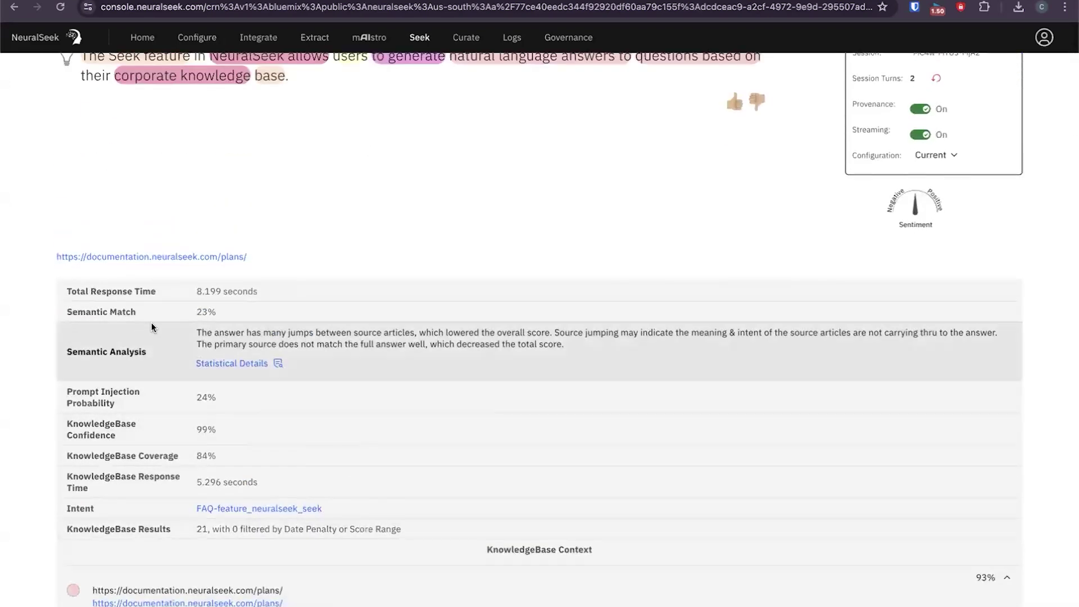
scroll(460, 184, "up", 2)
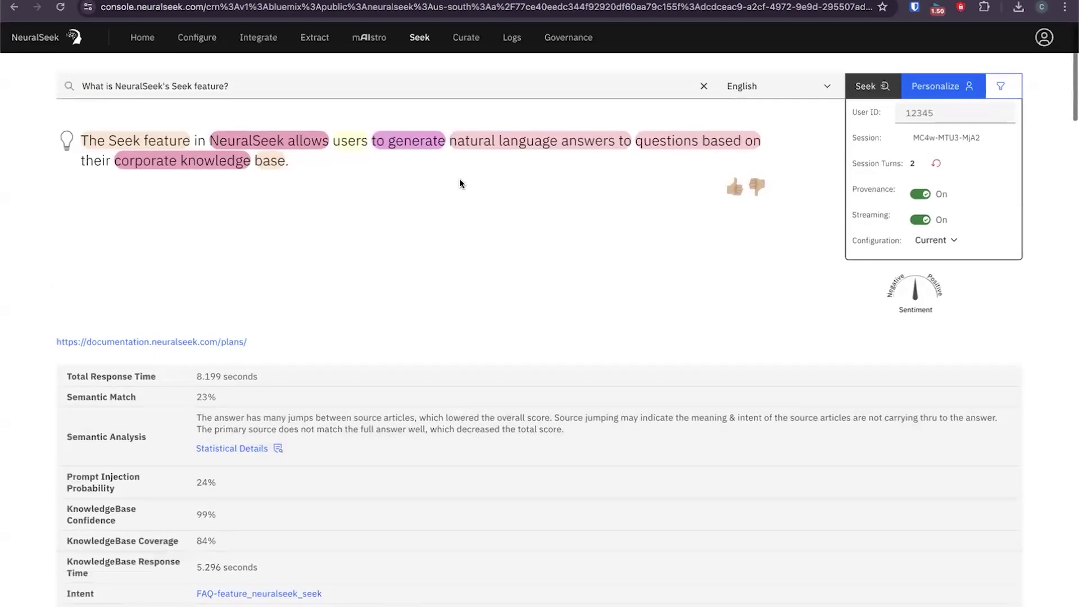
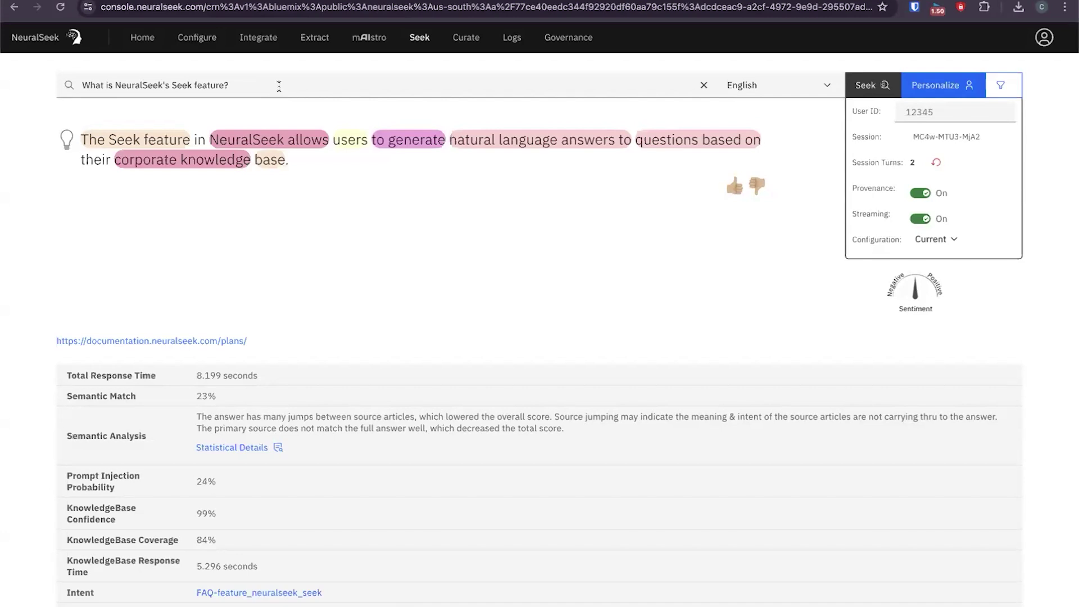
Edit the curated answer of the FAQ-cereal intent to "The best cereal is Froot Loops." and save it.
left_click_drag(250, 84, 70, 84)
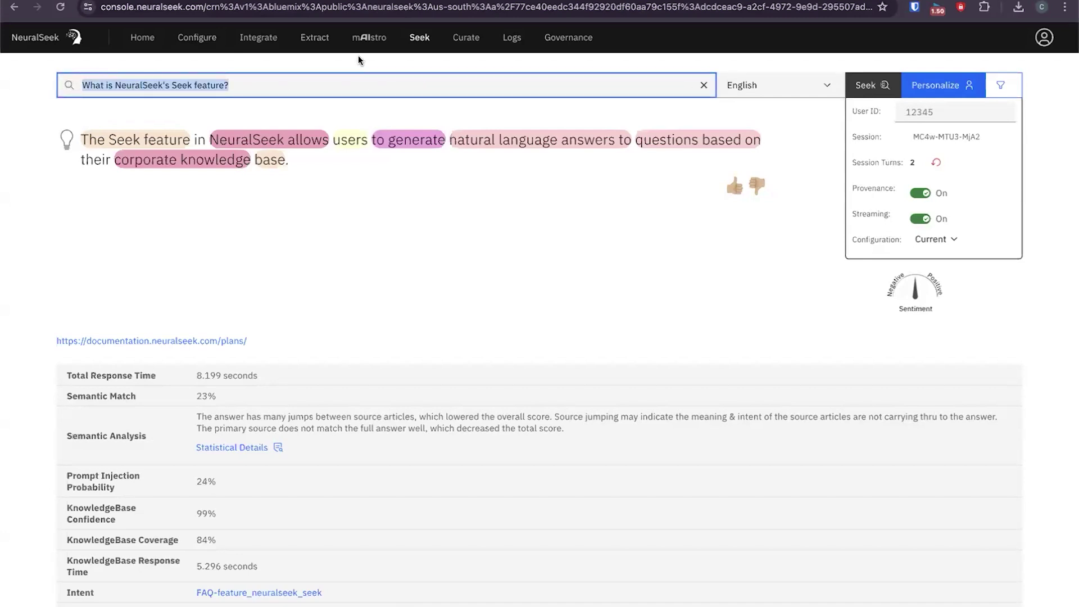
left_click(473, 48)
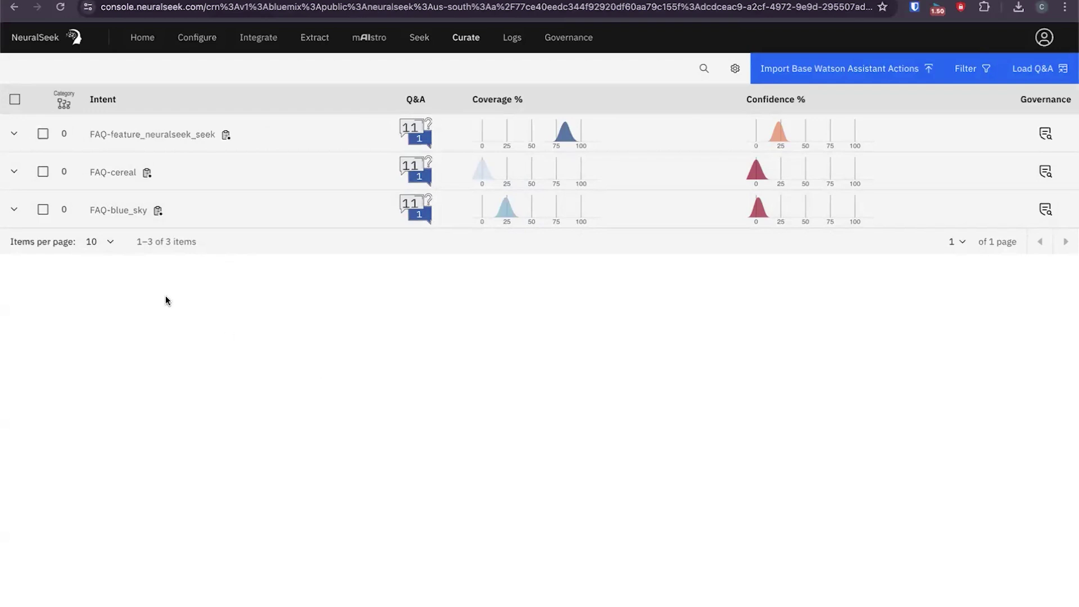
left_click(14, 175)
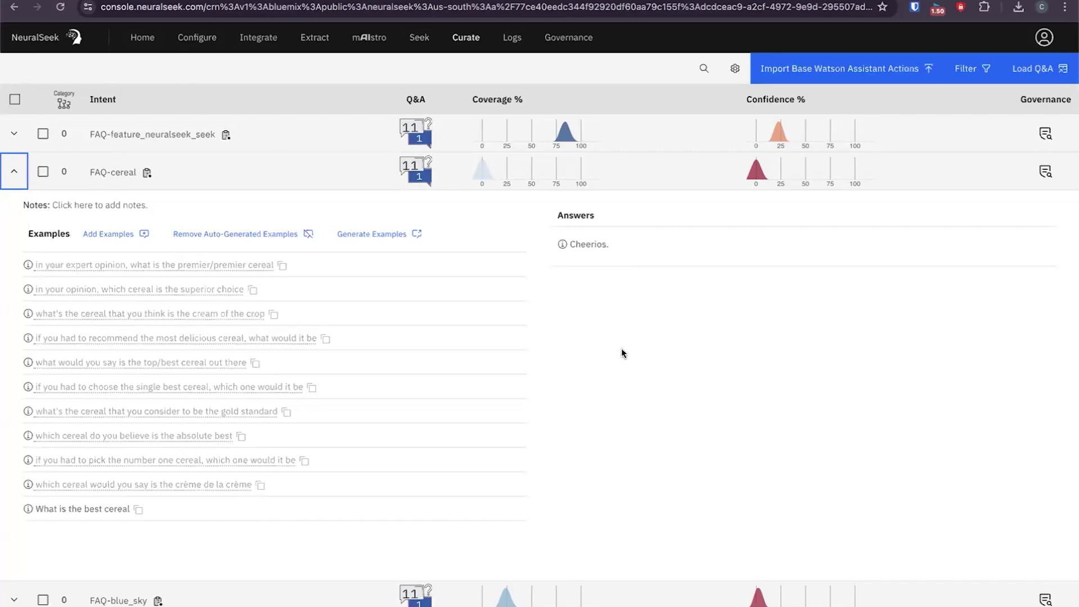
left_click(576, 249)
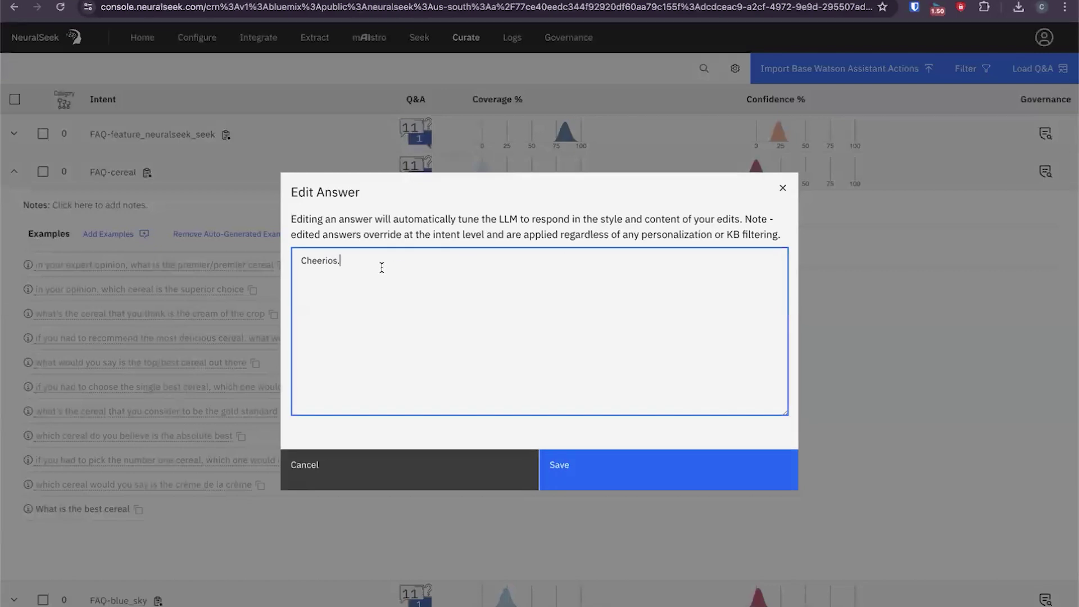
triple_click(313, 260)
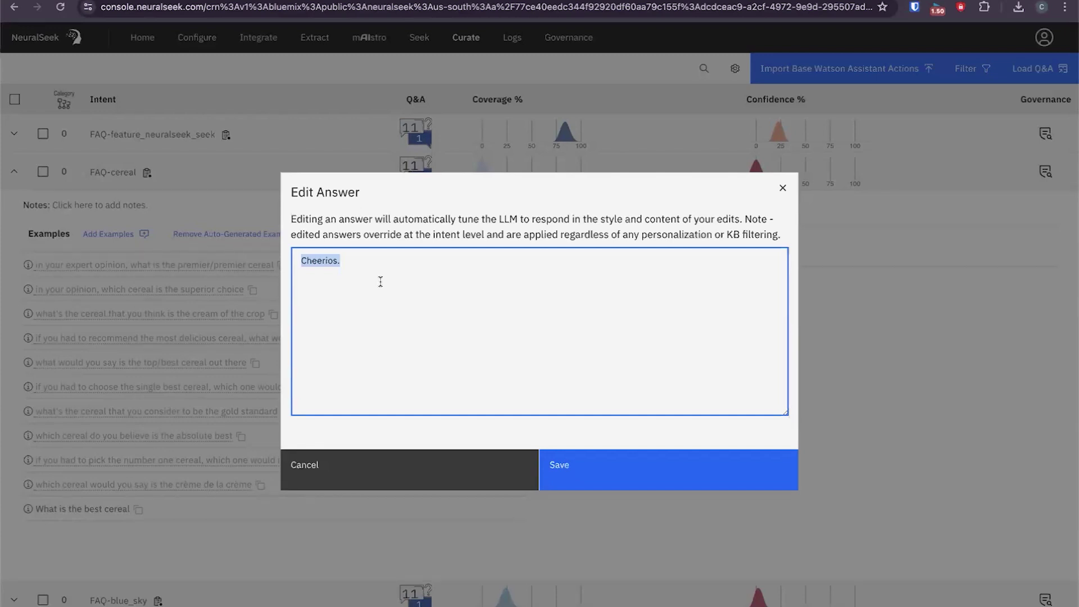
type("The best cerea")
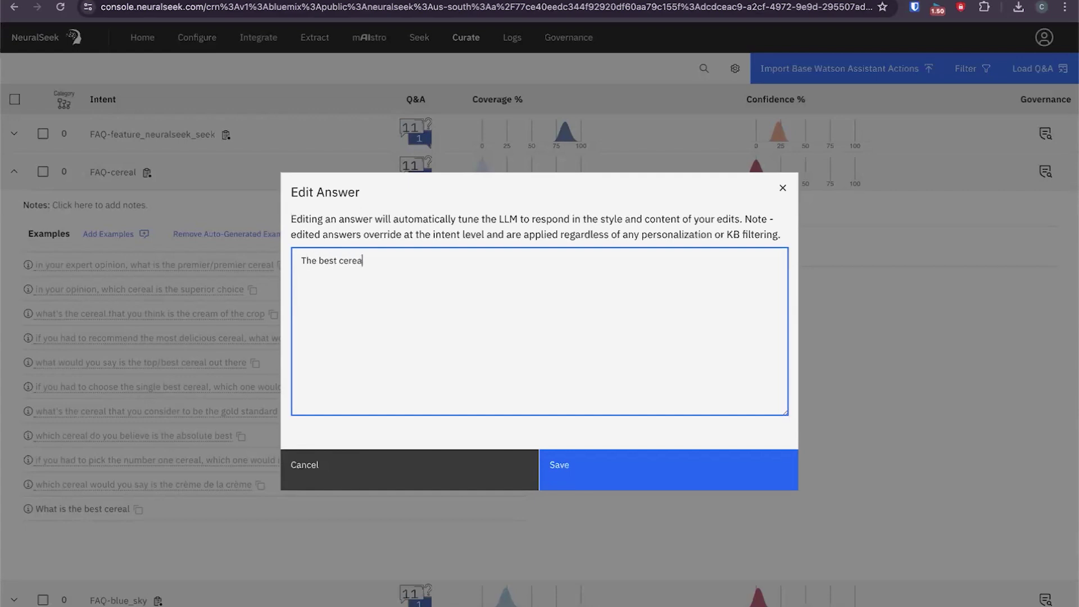
type("l is Froot Loops")
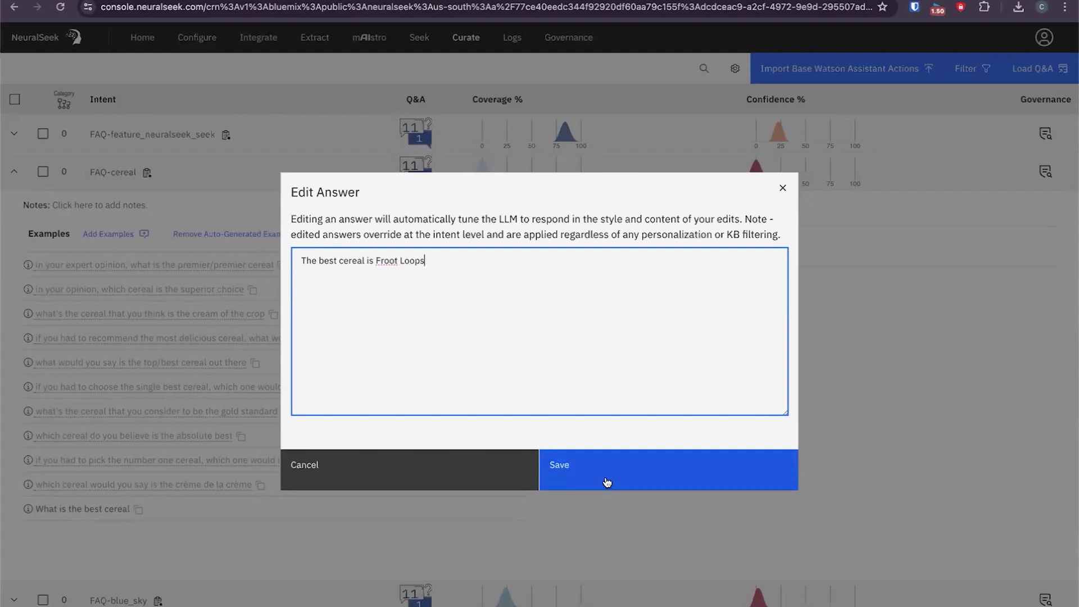
type(".")
left_click(657, 472)
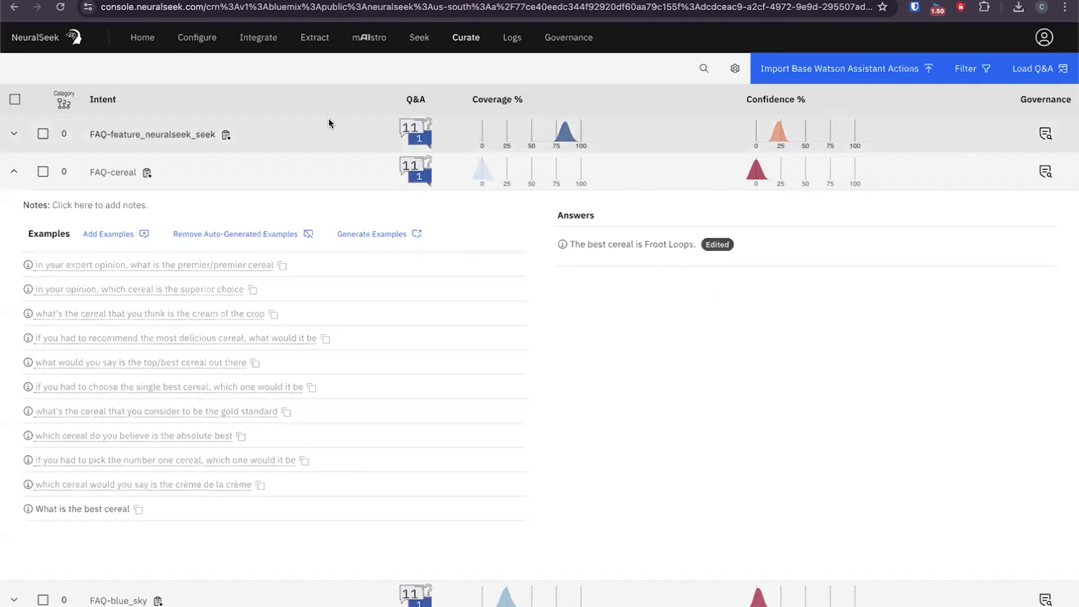
Examine the Intent Match Tolerance options in the Intent Matching & Cache Configuration settings.
left_click(186, 50)
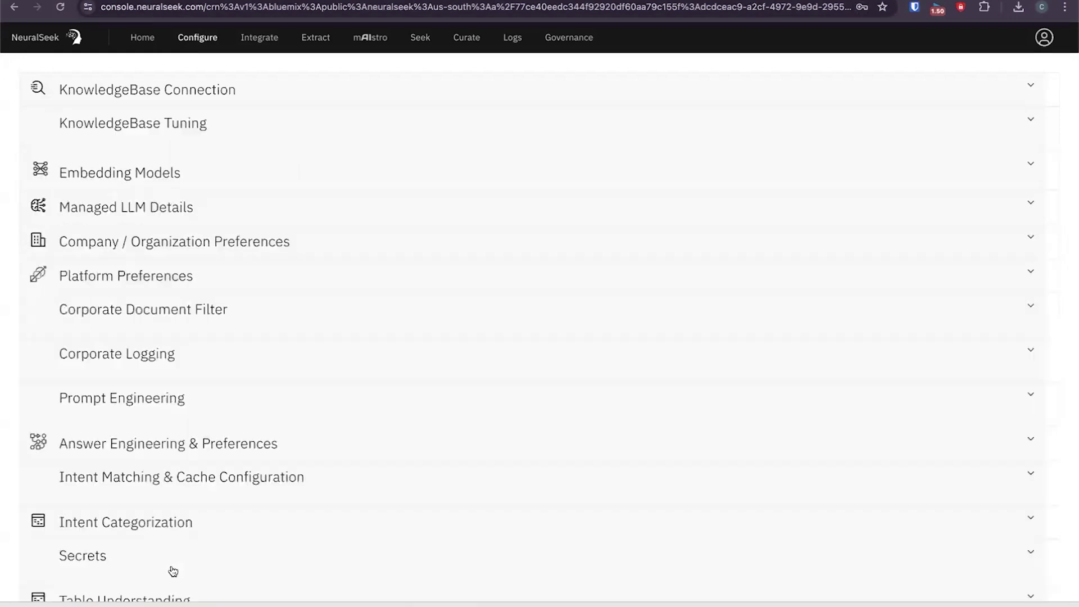
scroll(200, 402, "down", 1)
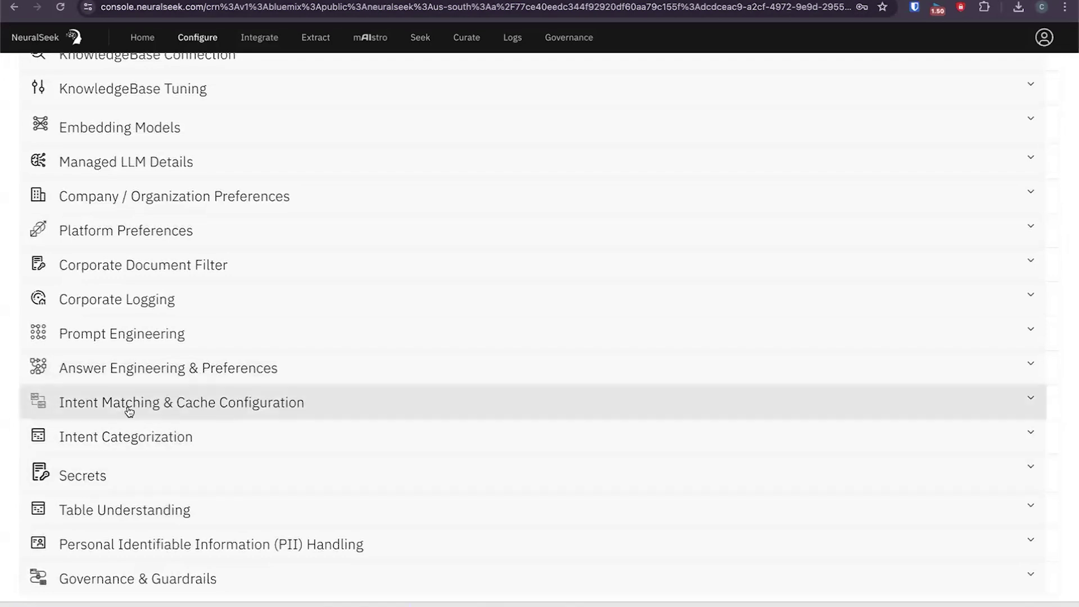
left_click(194, 403)
scroll(396, 450, "down", 1)
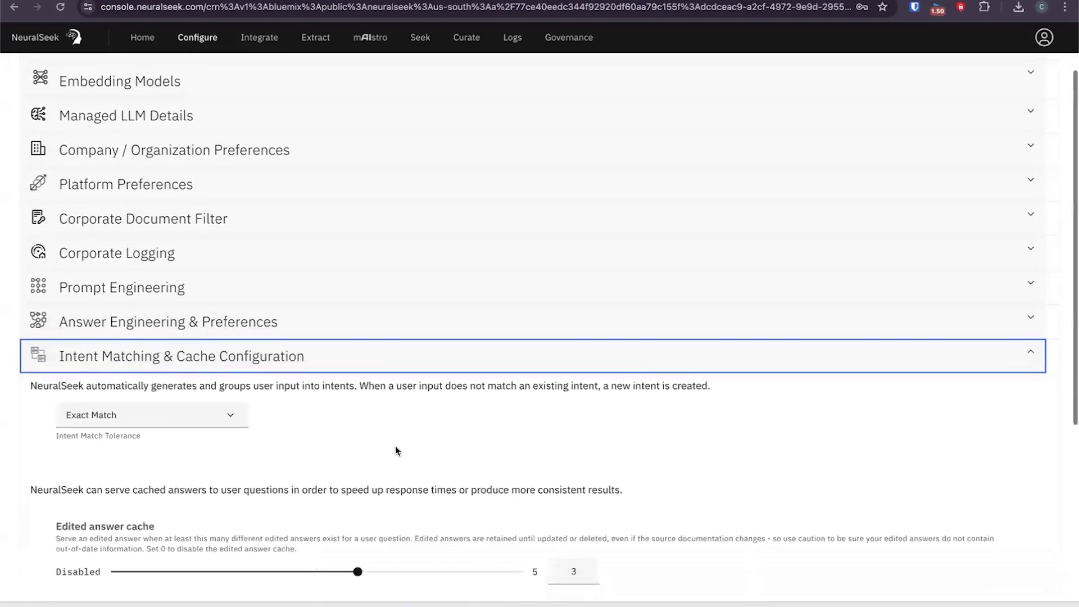
scroll(396, 450, "down", 3)
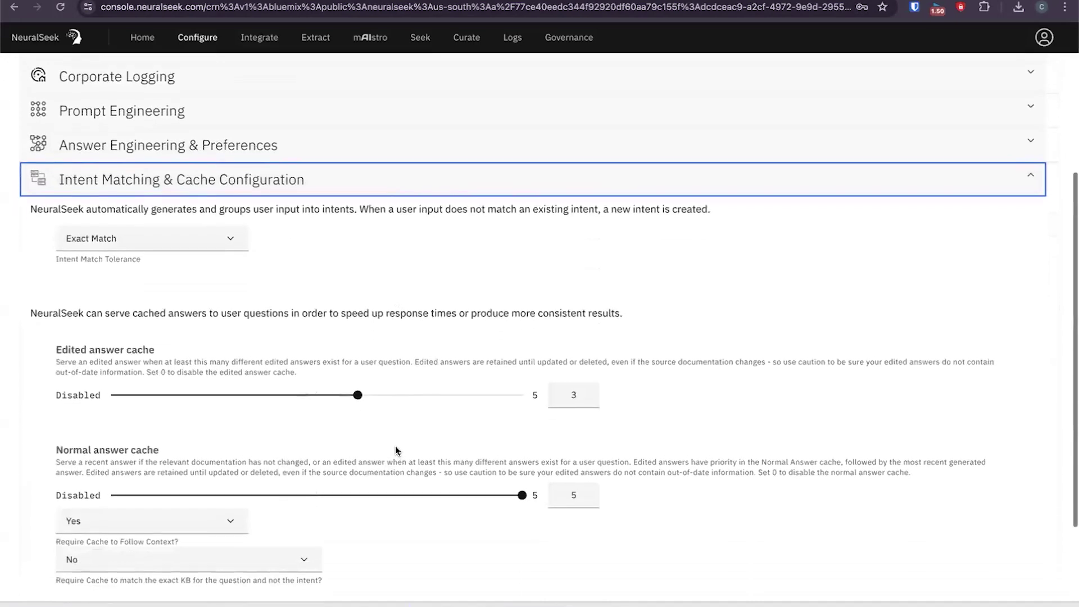
scroll(395, 450, "down", 1)
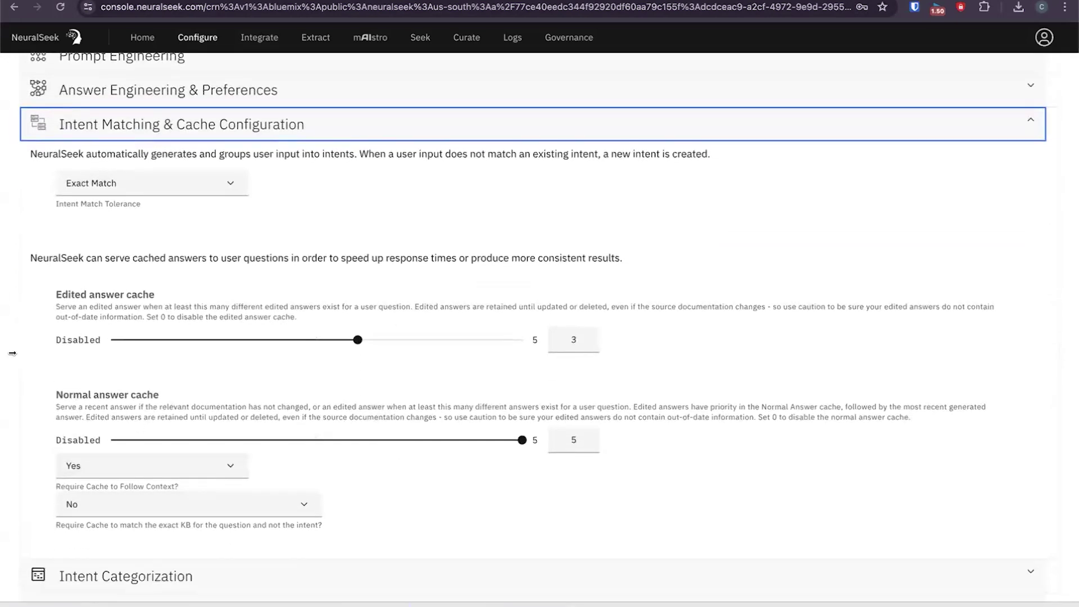
left_click(231, 188)
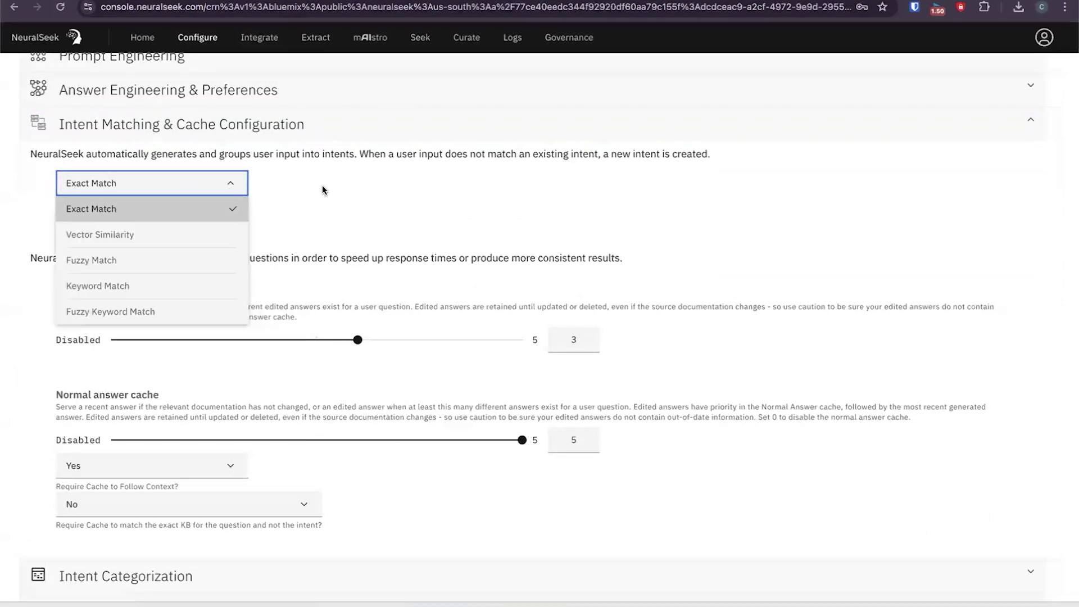
left_click(228, 185)
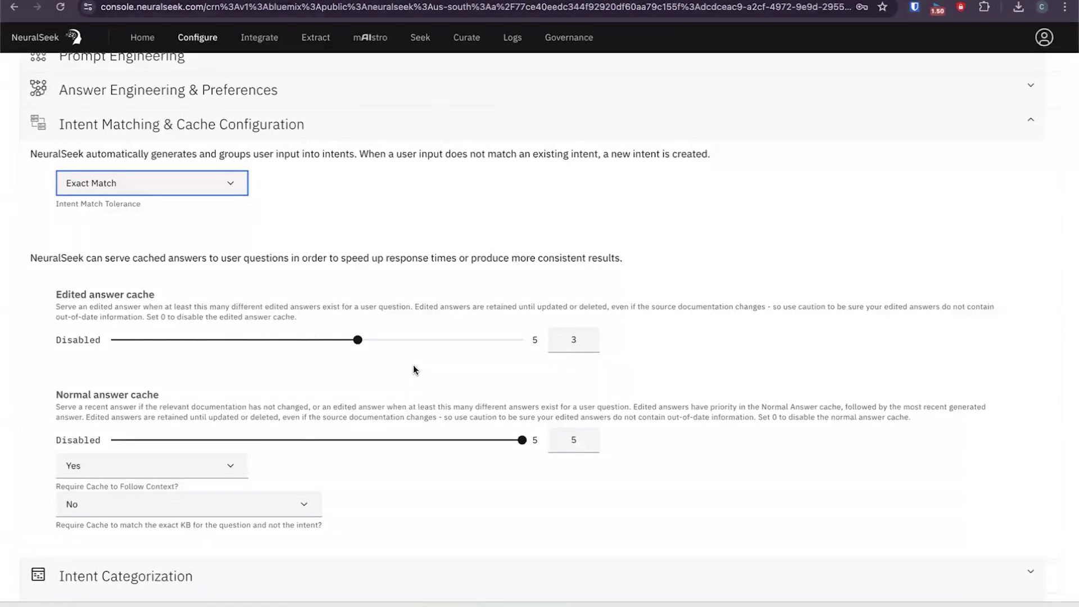
Set the edited answer cache threshold to 1 in the Intent Matching & Cache Configuration.
left_click(355, 340)
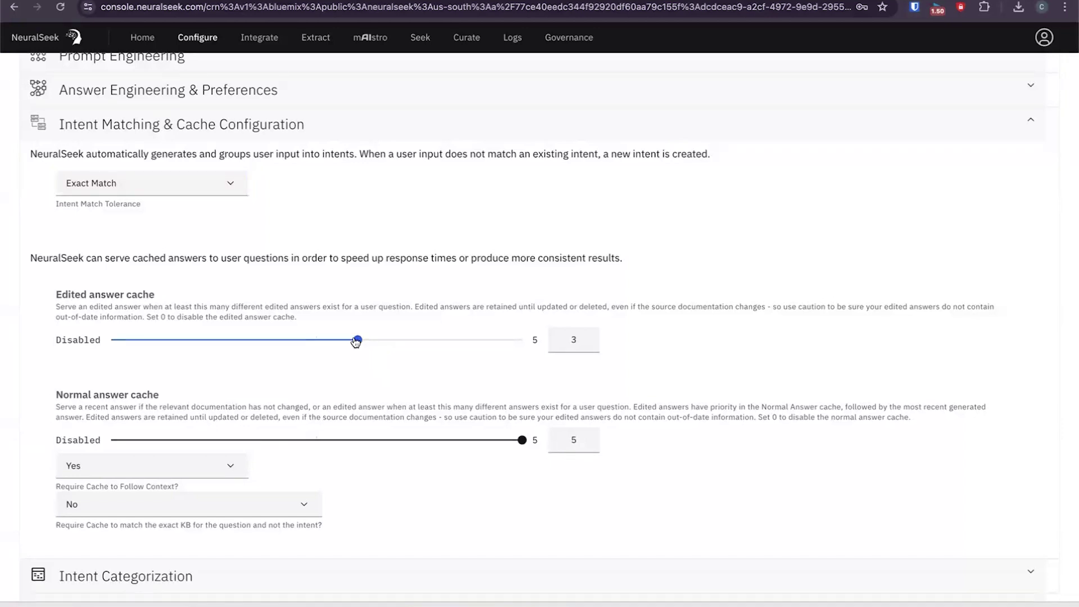
left_click_drag(354, 341, 308, 340)
left_click(571, 341)
type("1")
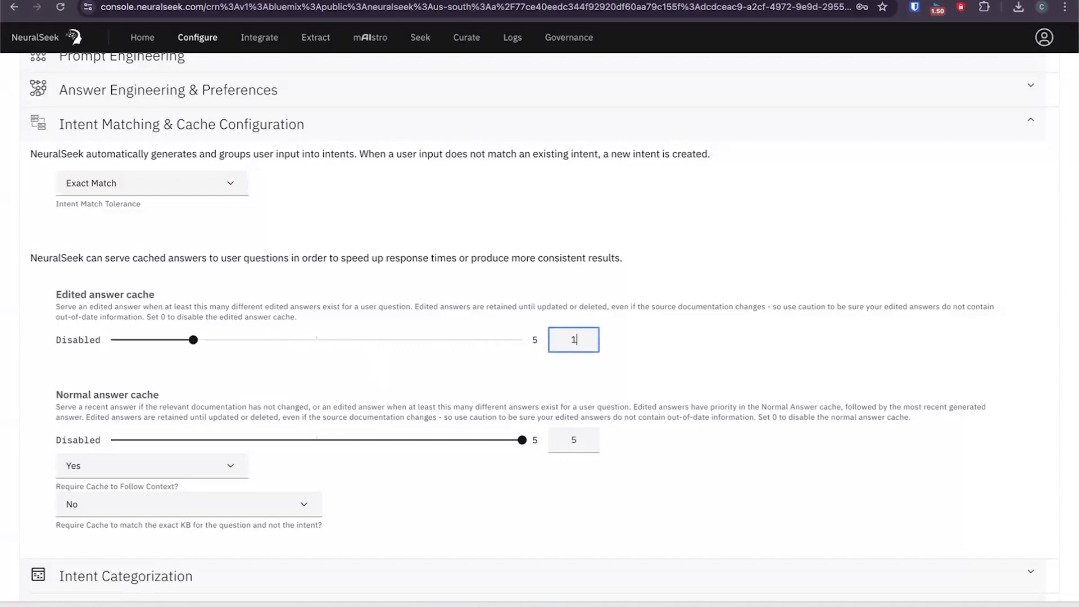
left_click(574, 368)
Set the normal answer cache threshold to 1 and save the configuration without a version name or description.
left_click(577, 443)
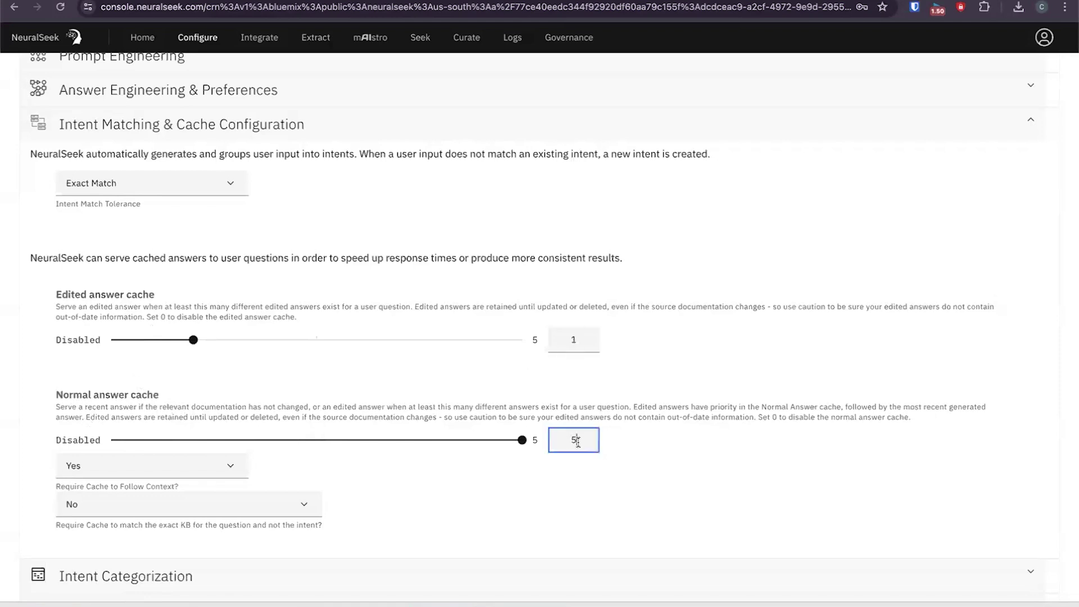
key("BackSpace")
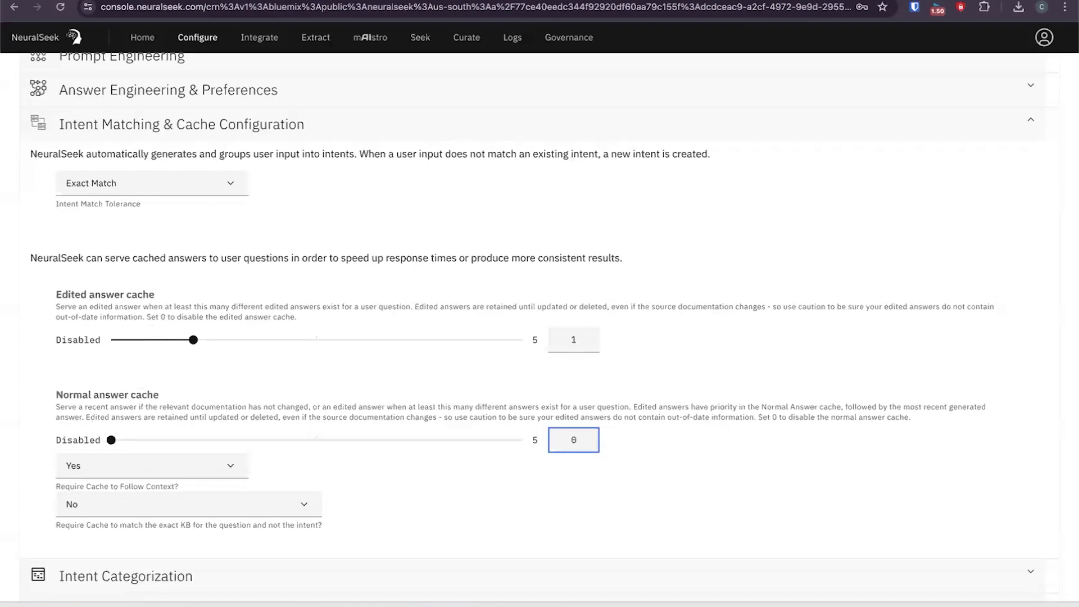
type("1")
scroll(24, 375, "down", 1)
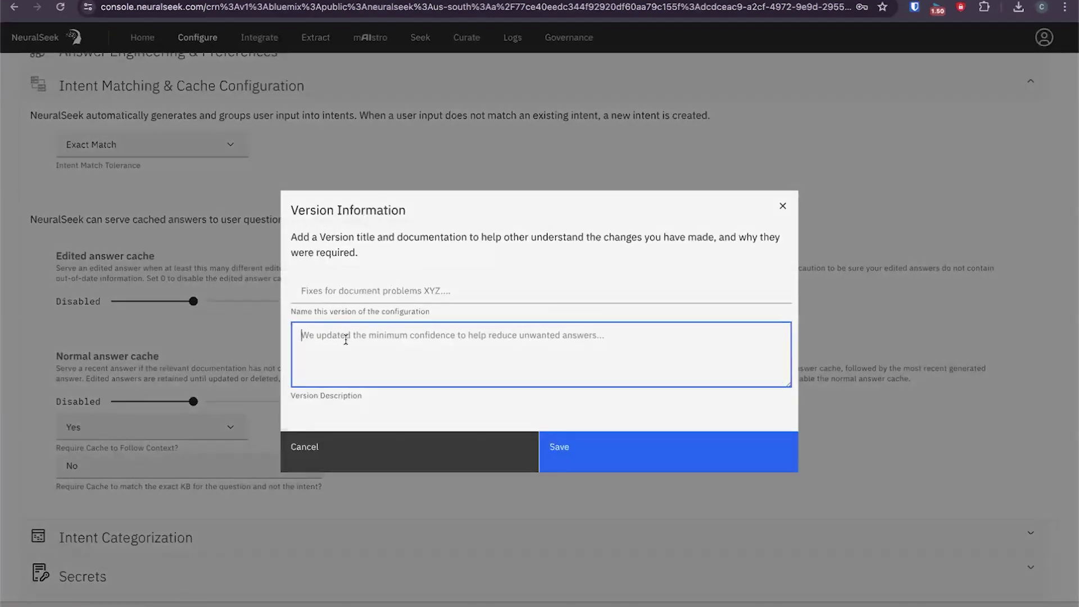
left_click(606, 455)
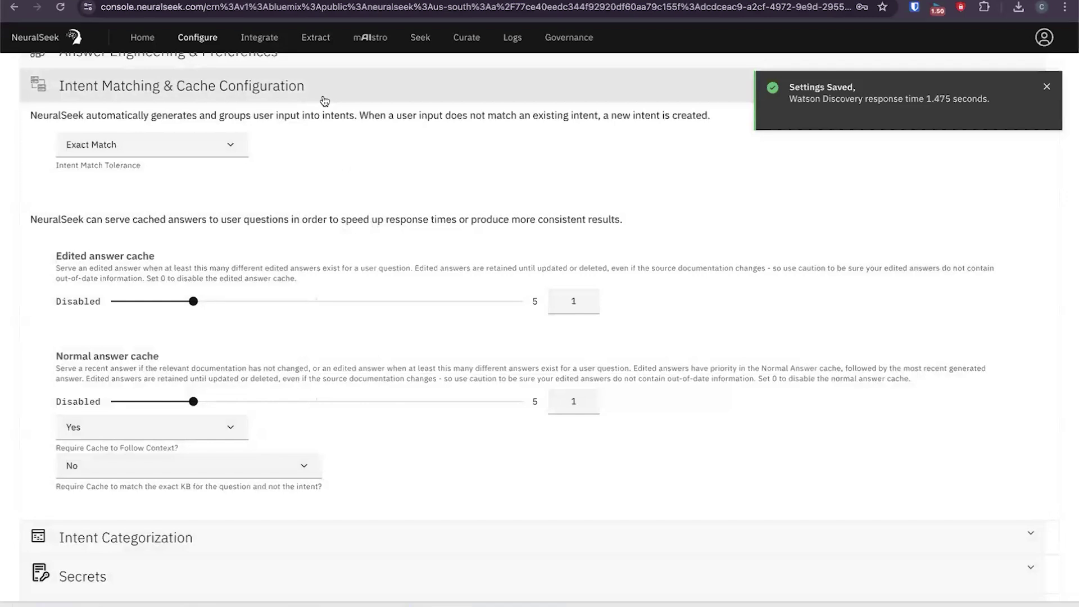
Replace the previous Seek question with "What is the best cereal?" and submit it for an answer.
left_click(418, 47)
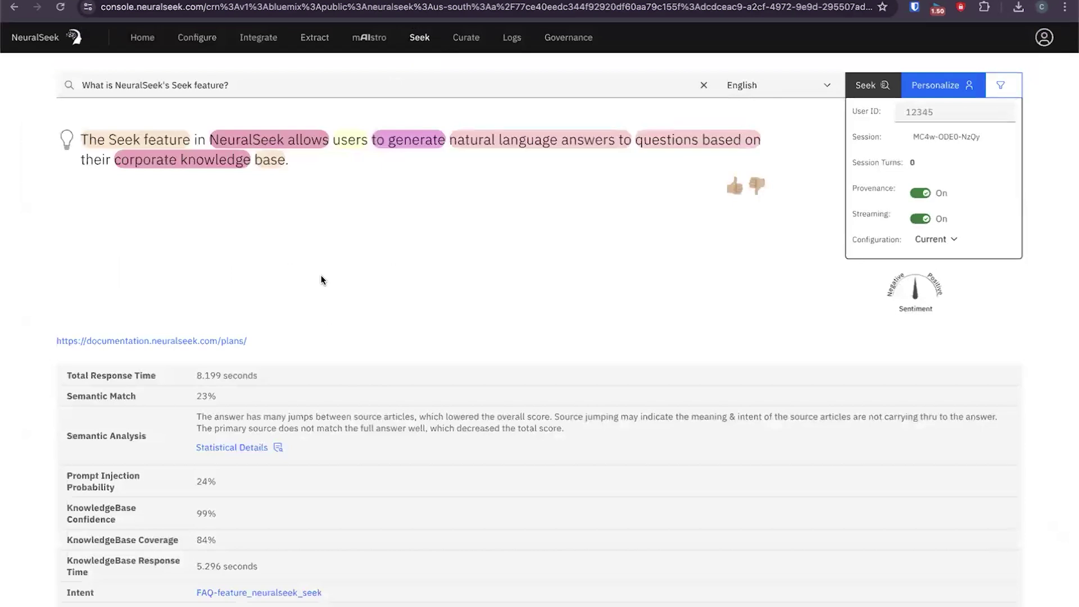
left_click(239, 88)
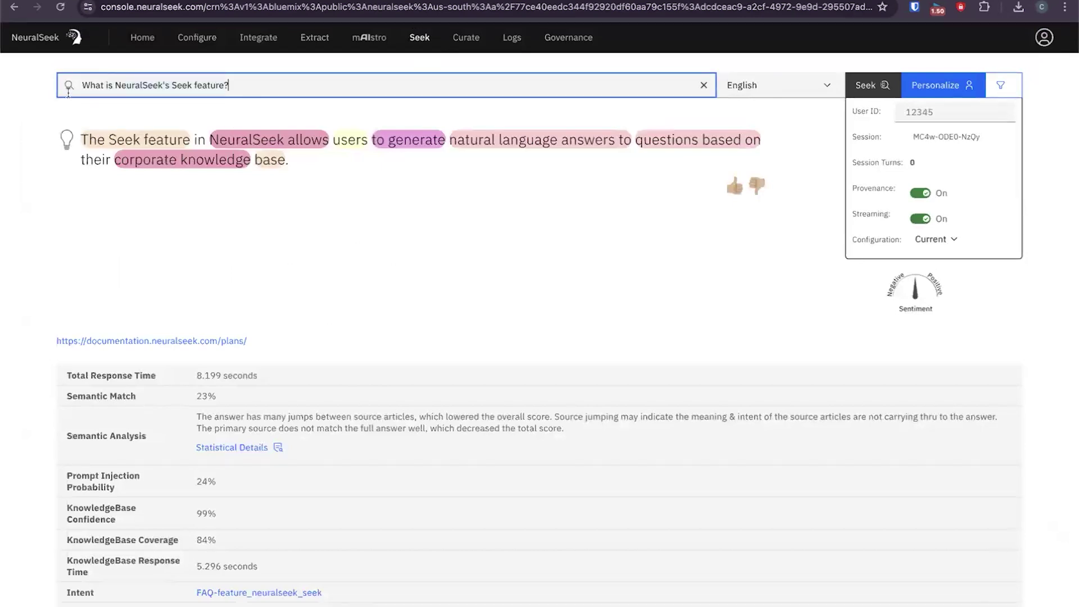
key("ctrl+a")
key("BackSpace")
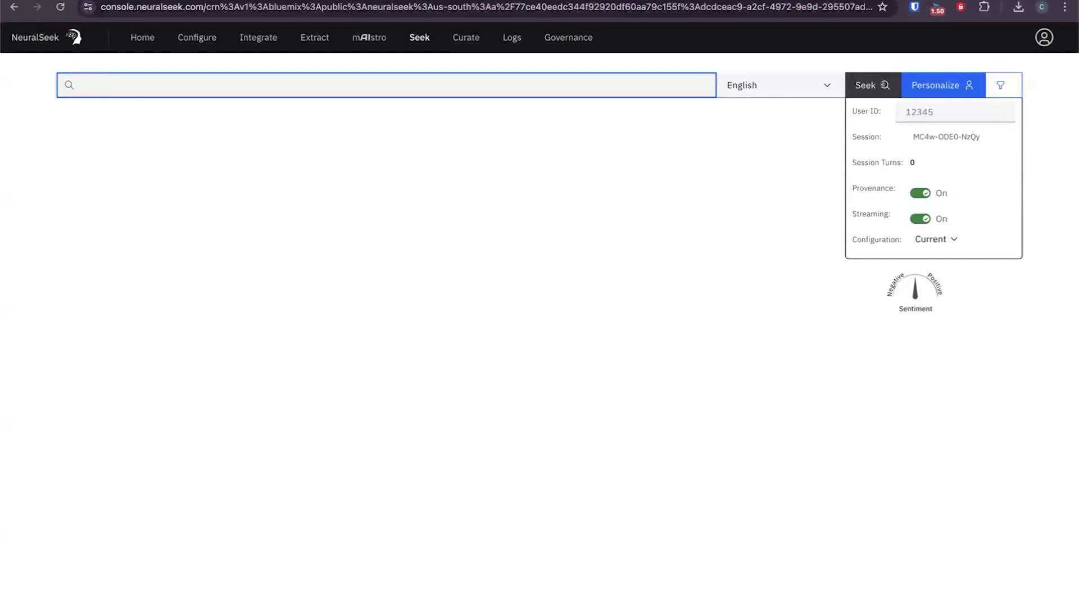
type("W")
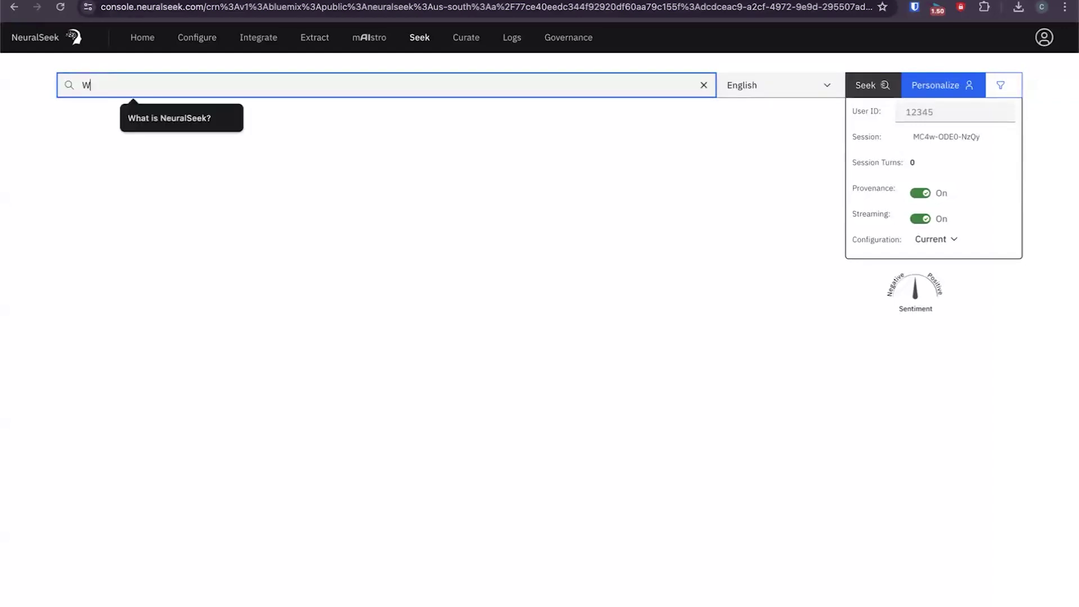
type("hat is the")
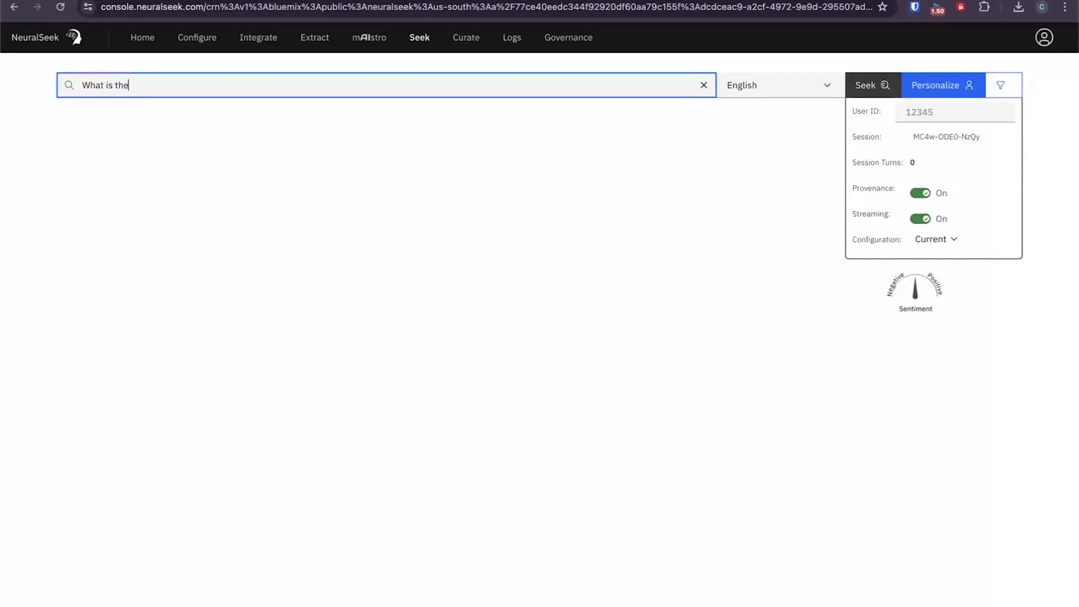
type(" best cereal?")
left_click(868, 90)
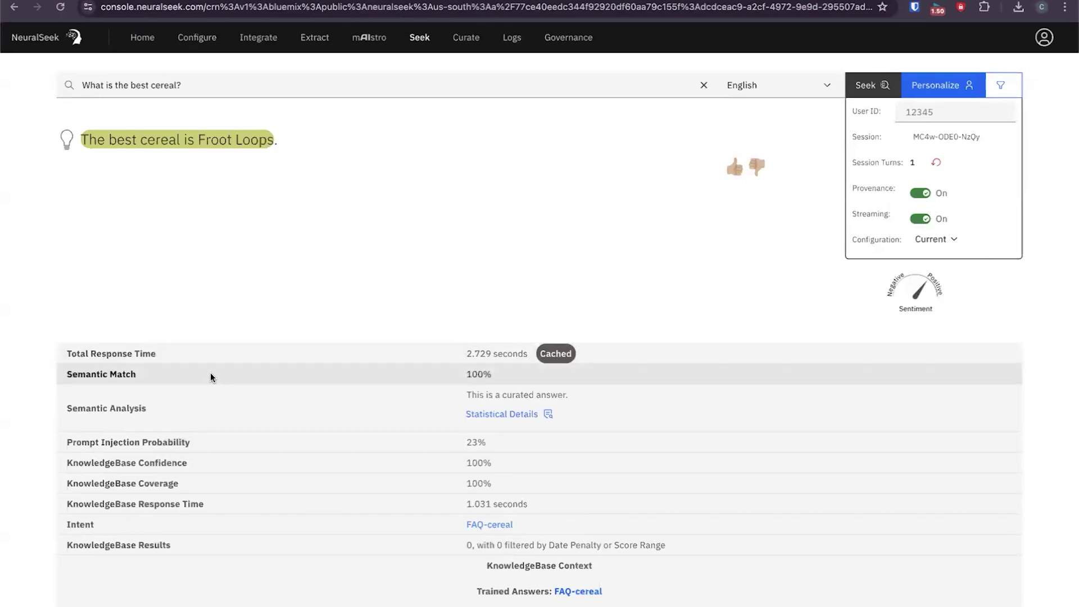
Review the cereal answer's semantic match, semantic analysis, KnowledgeBase scores and trained answer source.
scroll(244, 409, "down", 1)
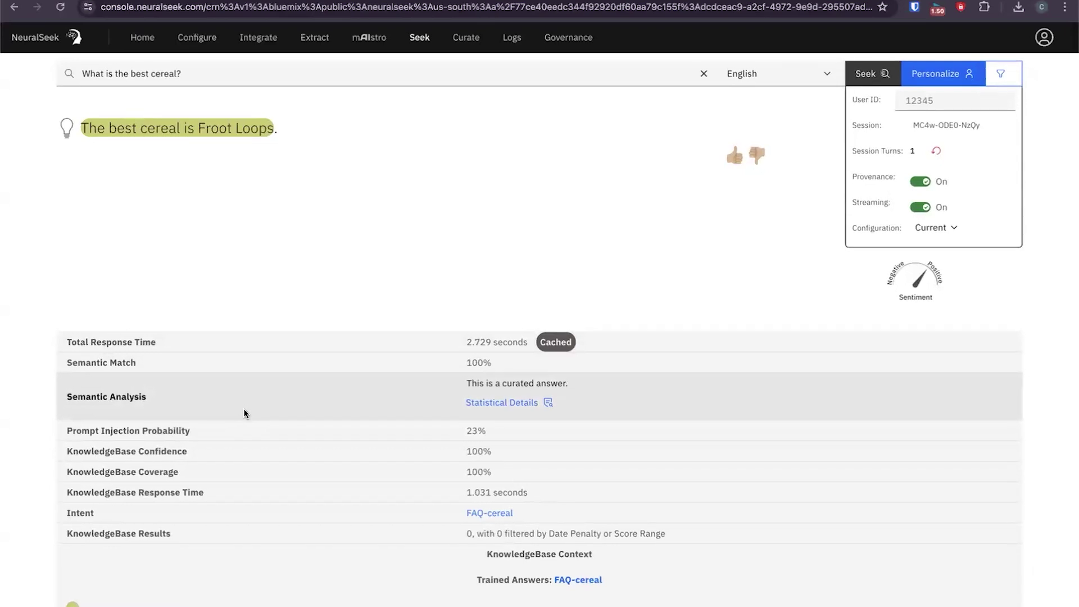
scroll(244, 413, "down", 2)
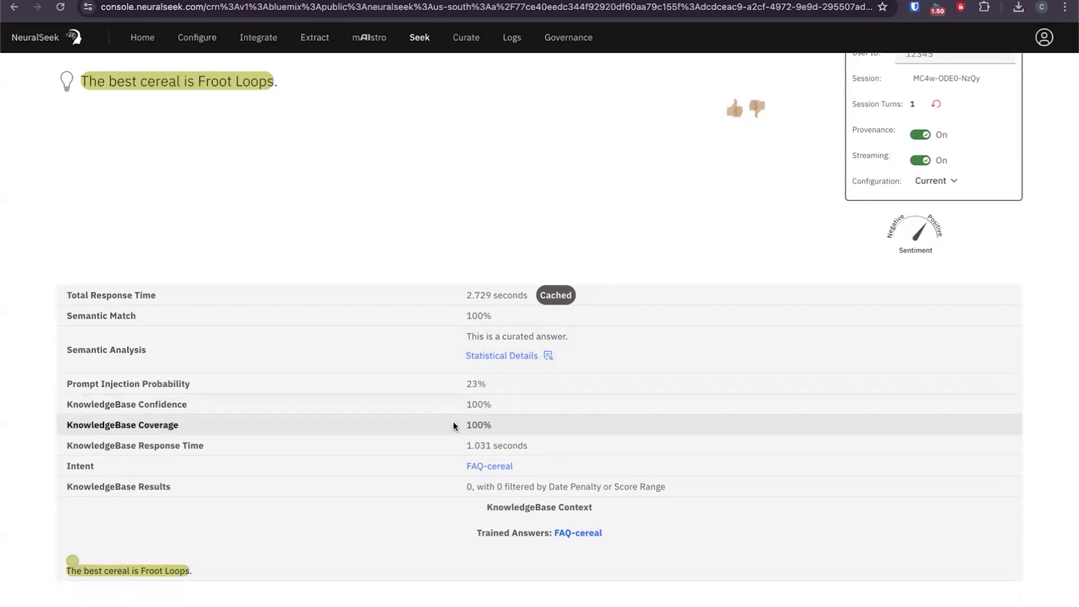
scroll(453, 422, "down", 1)
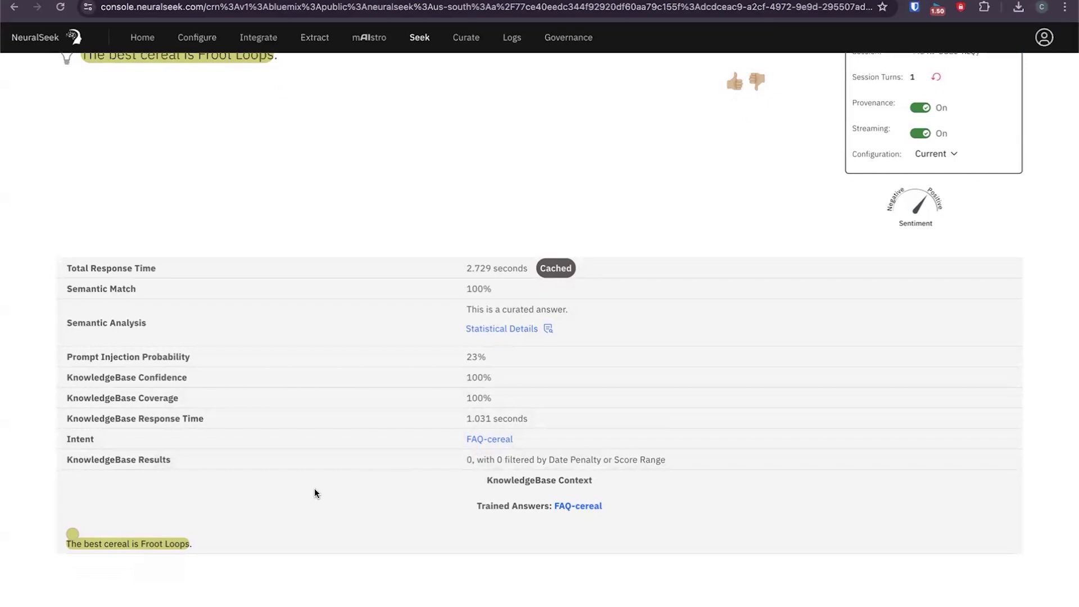
scroll(315, 492, "up", 3)
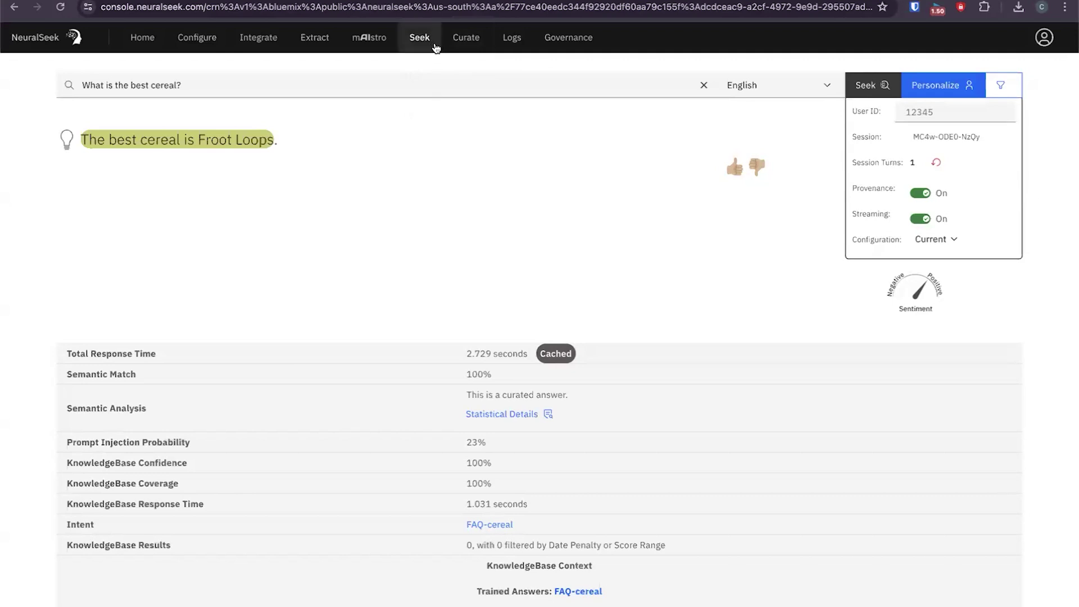
Select the FAQ-cereal intent in the curated intents list and view its rename dialog, leaving it without renaming.
left_click(466, 37)
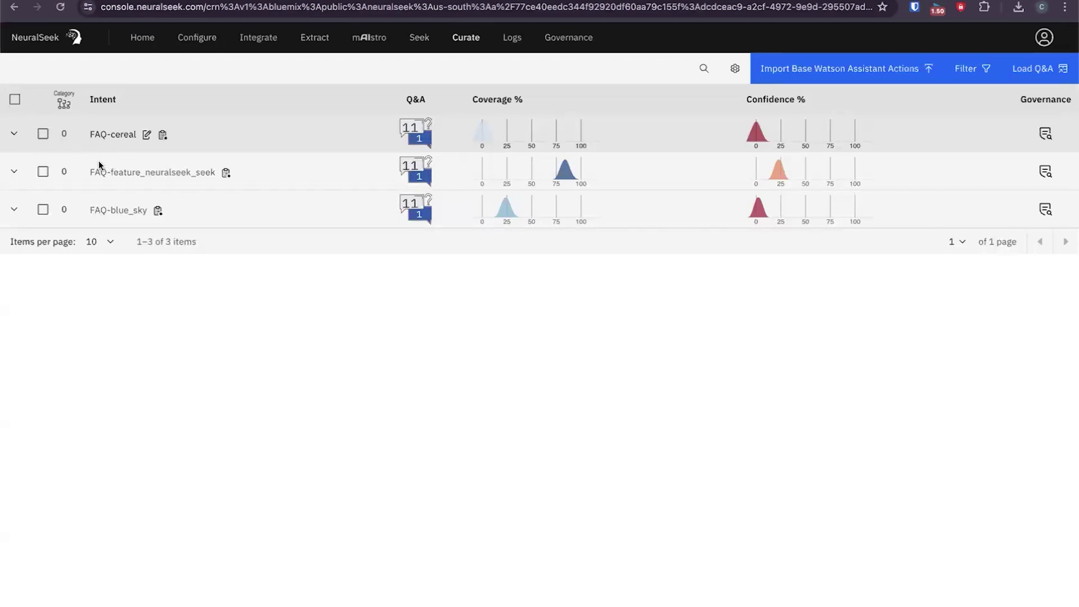
left_click(43, 135)
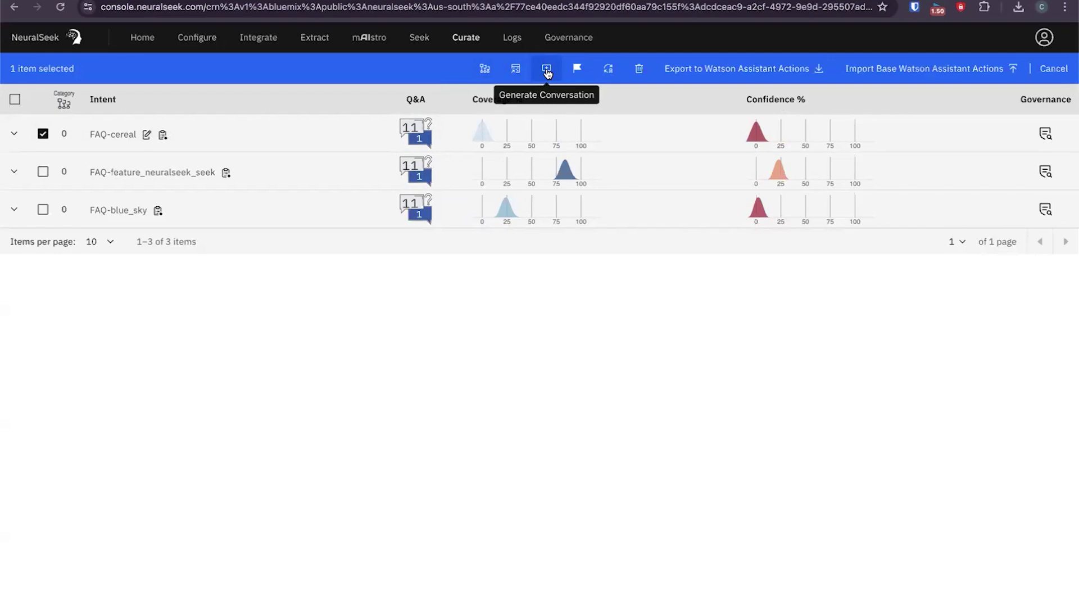
left_click(608, 69)
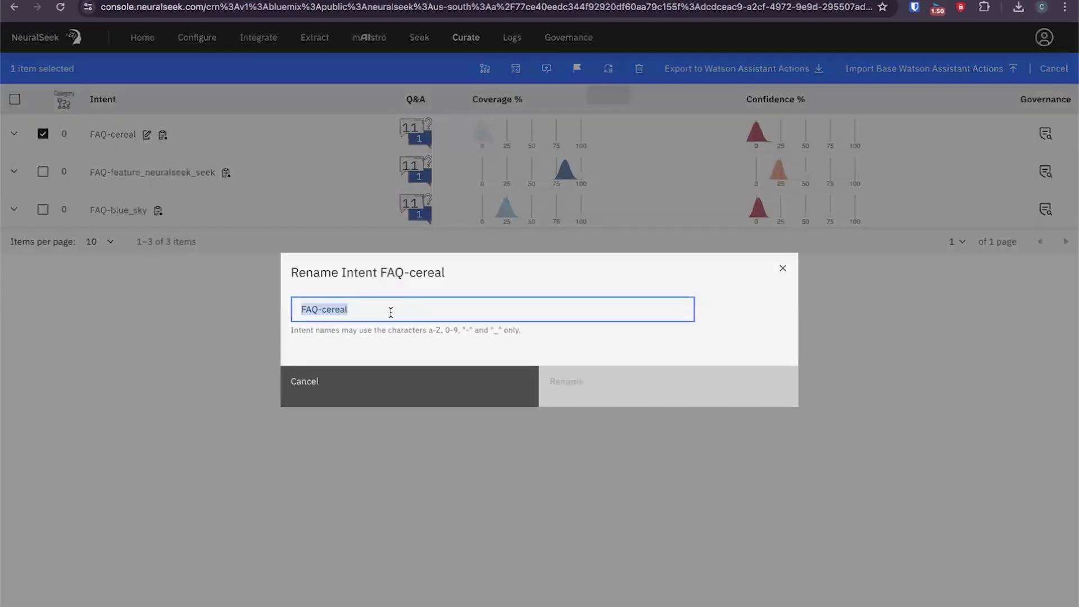
left_click(395, 392)
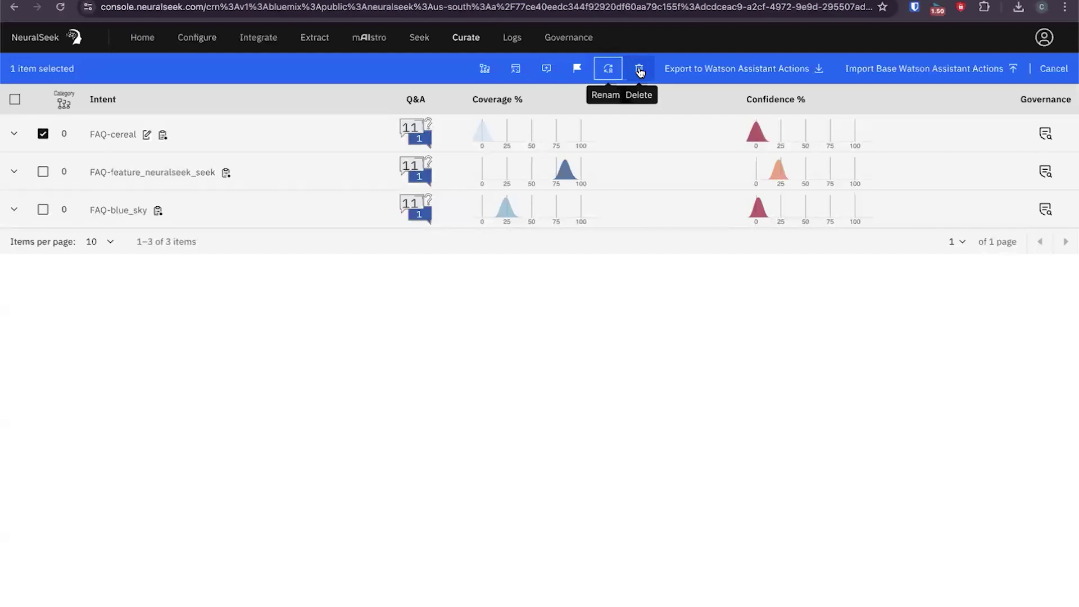
Clear the intent selection in Curate and add a new category row to the Intent Categorization settings on the Configure page.
left_click(14, 99)
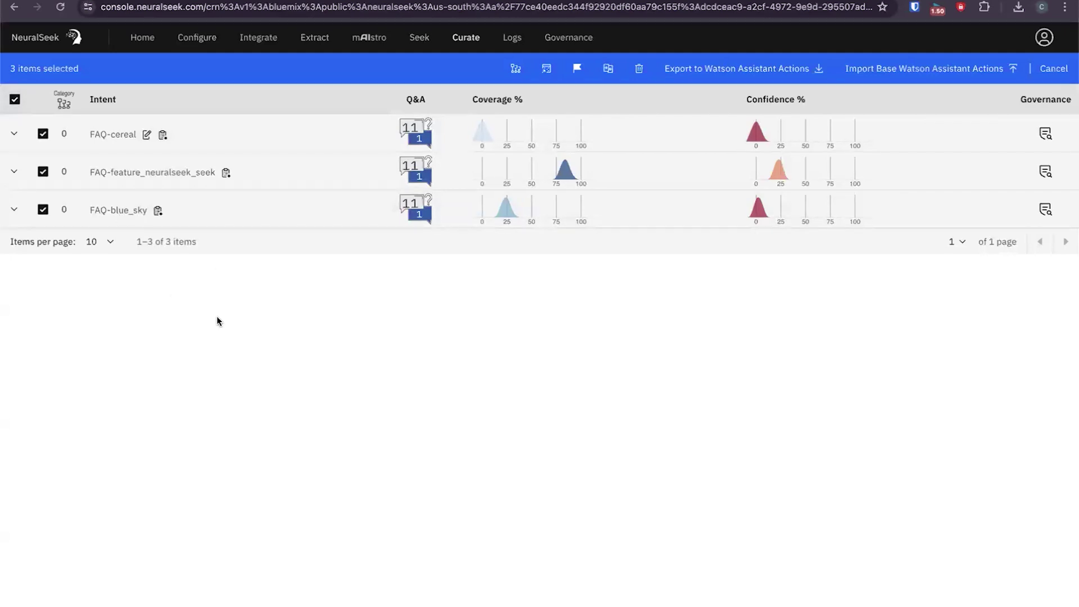
left_click(14, 100)
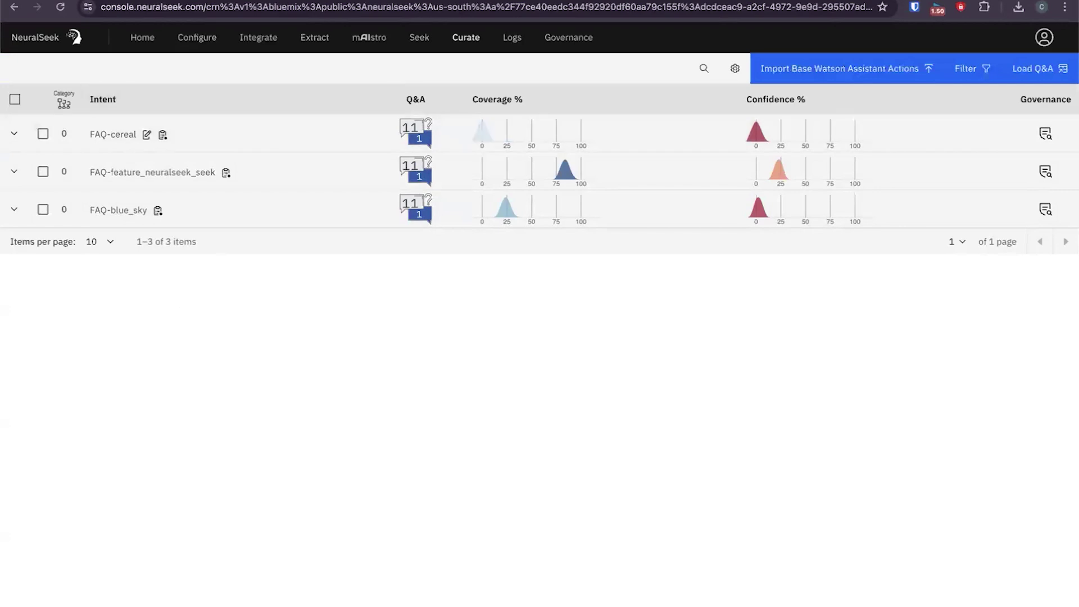
left_click(200, 50)
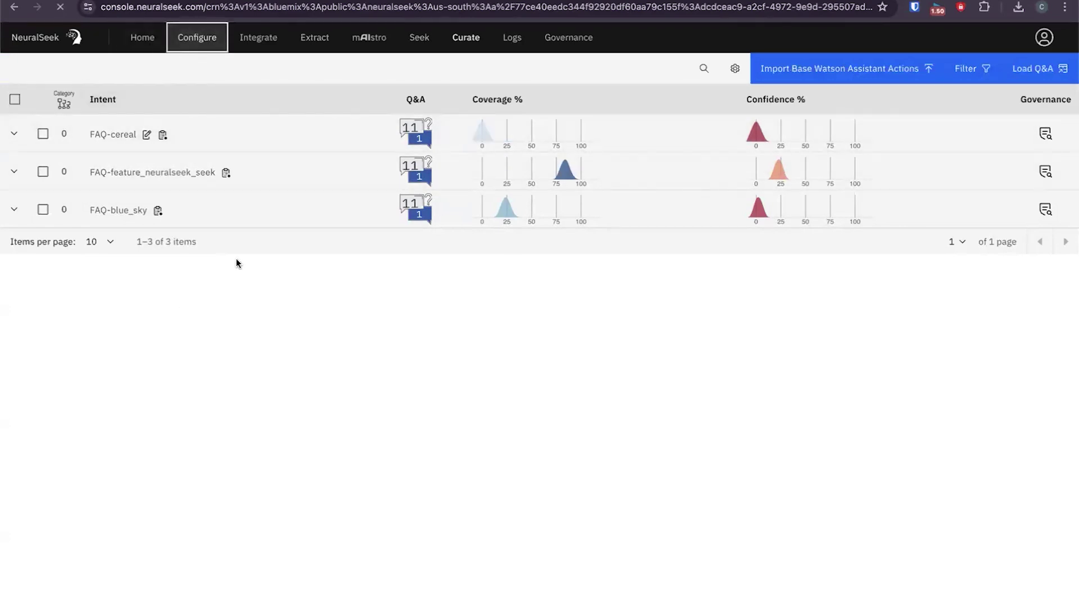
scroll(351, 455, "down", 1)
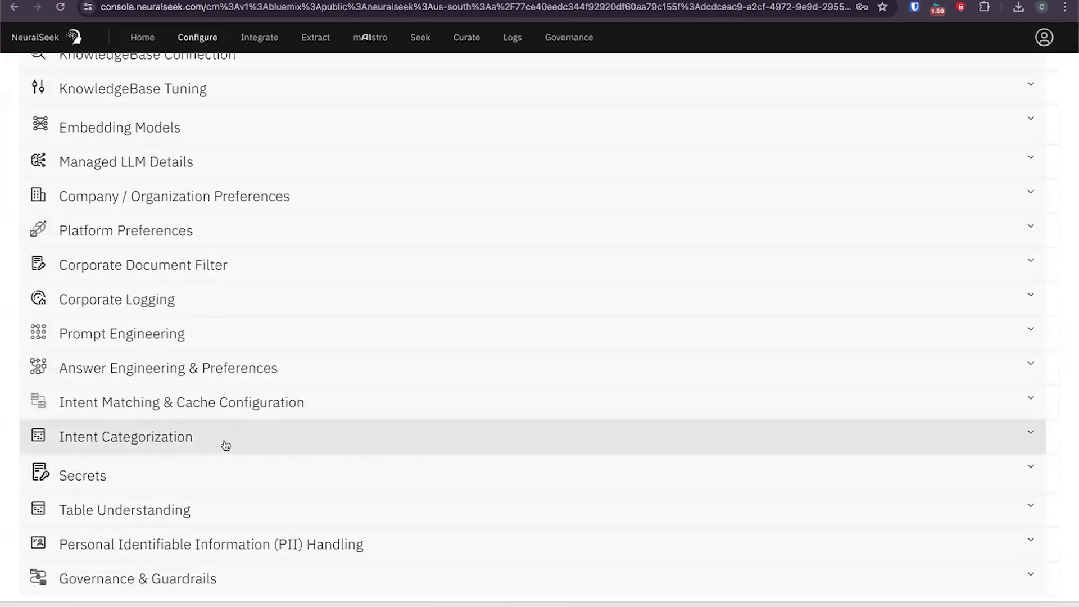
left_click(226, 445)
scroll(278, 483, "down", 2)
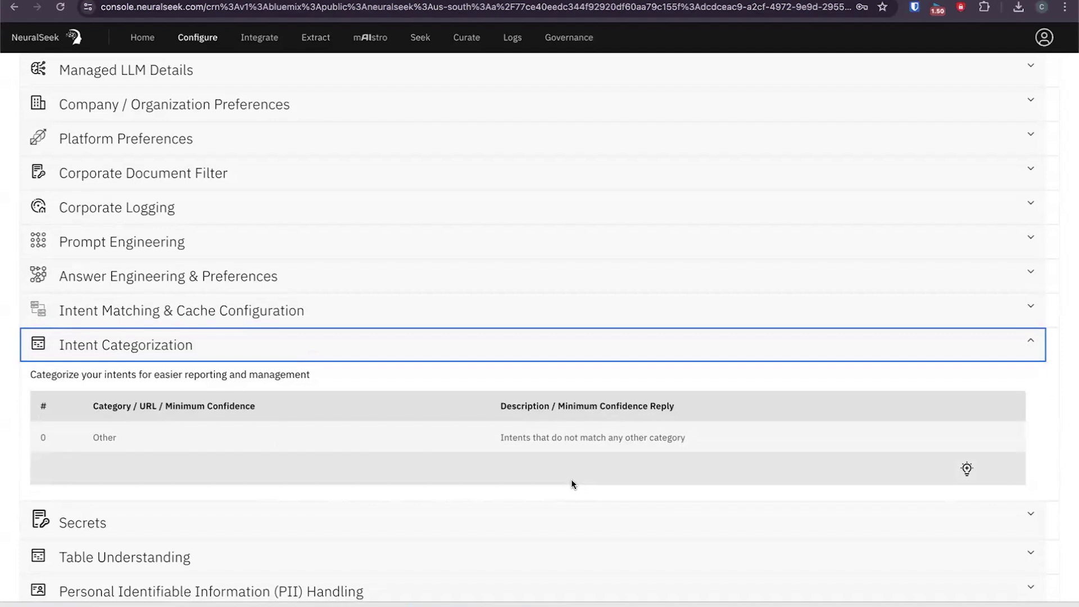
left_click(967, 470)
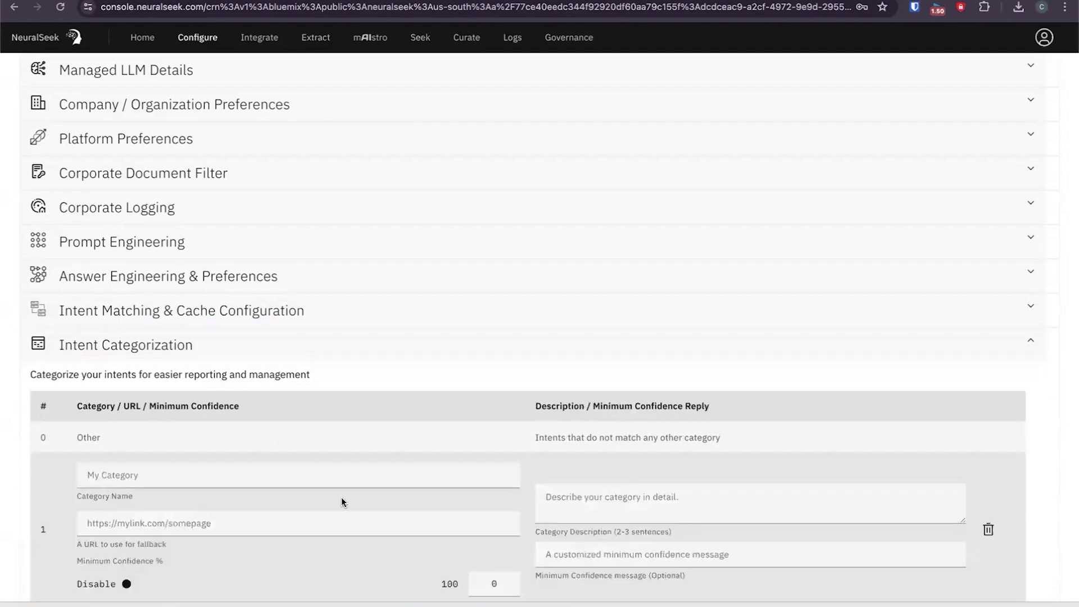
scroll(564, 474, "down", 1)
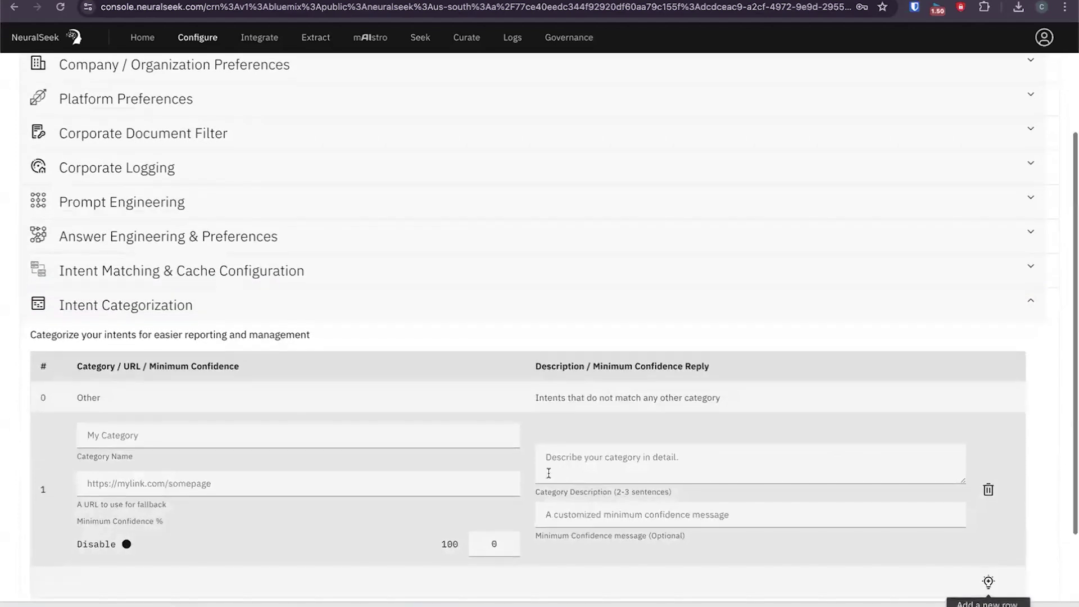
left_click(164, 439)
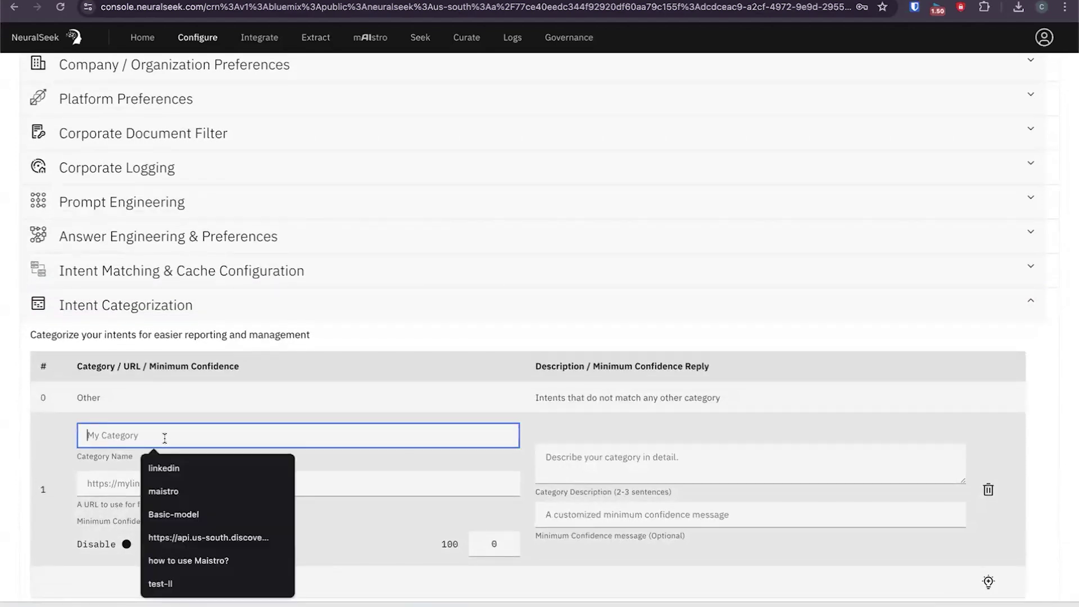
left_click(9, 441)
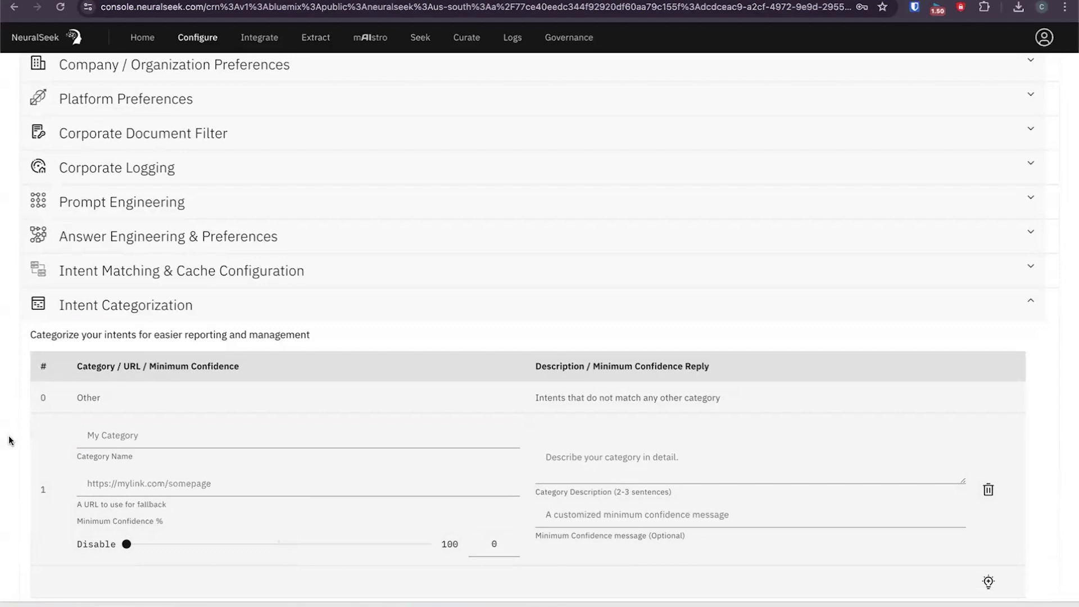
left_click(115, 437)
type("VirtualAgents")
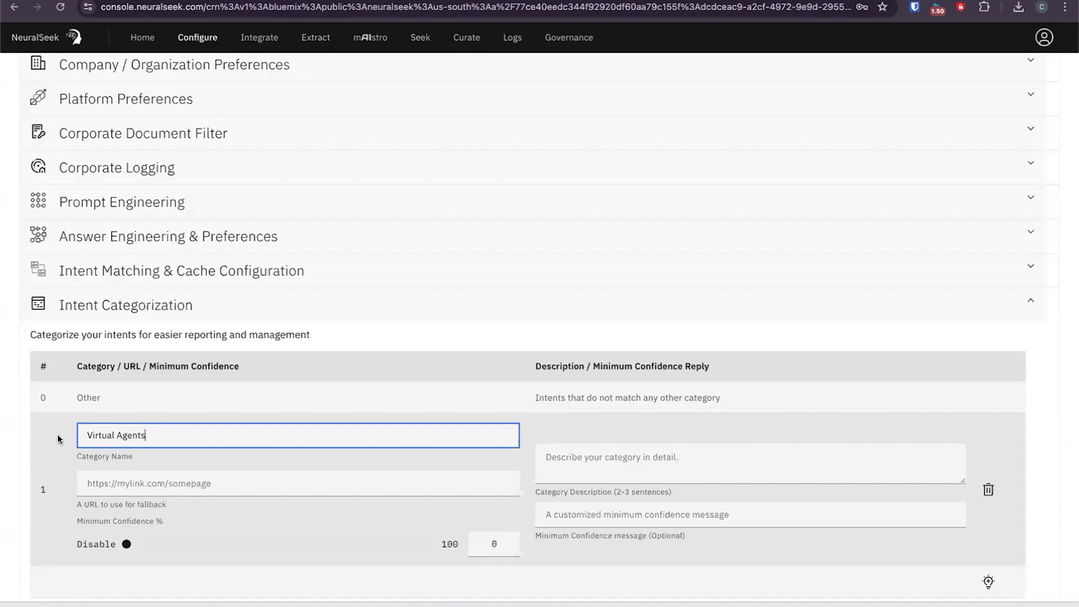
left_click(114, 487)
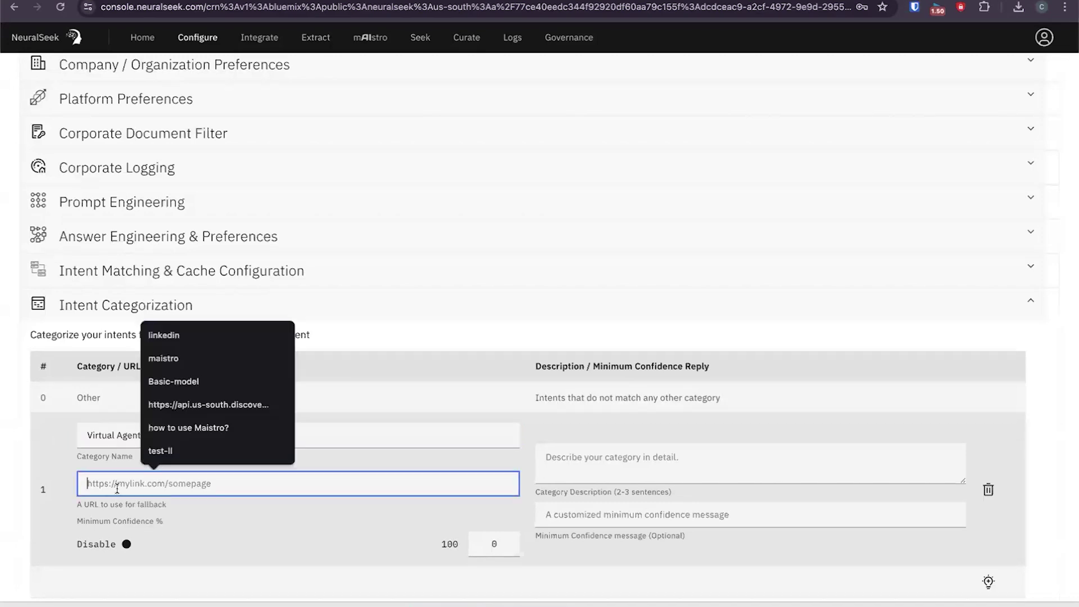
type("https://documentation.neuralseek.com/integrations/supported_virtual_agents/supported_virtual_agents/")
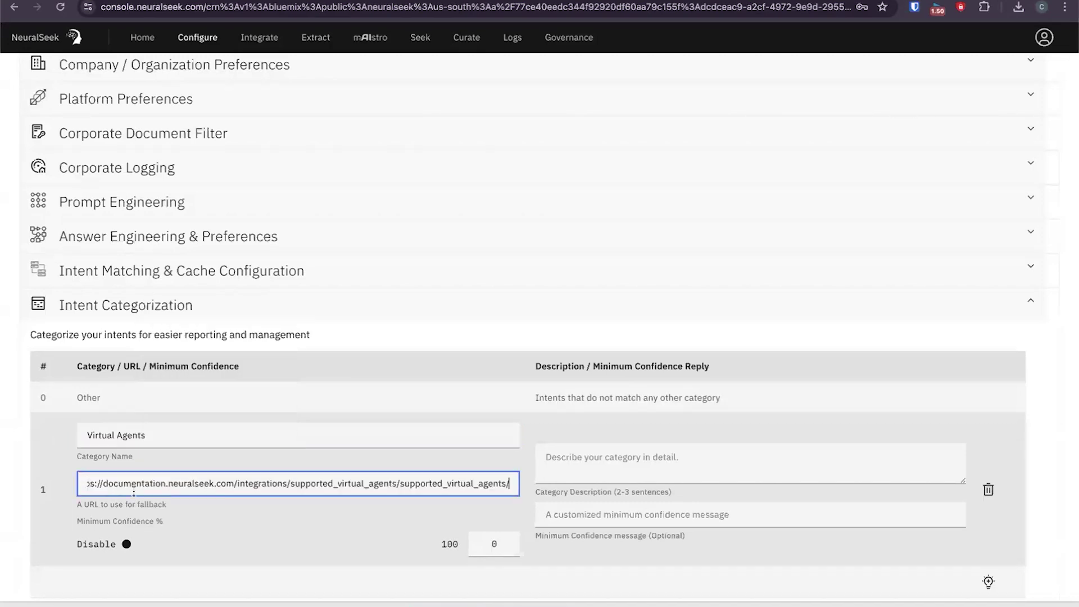
left_click(53, 453)
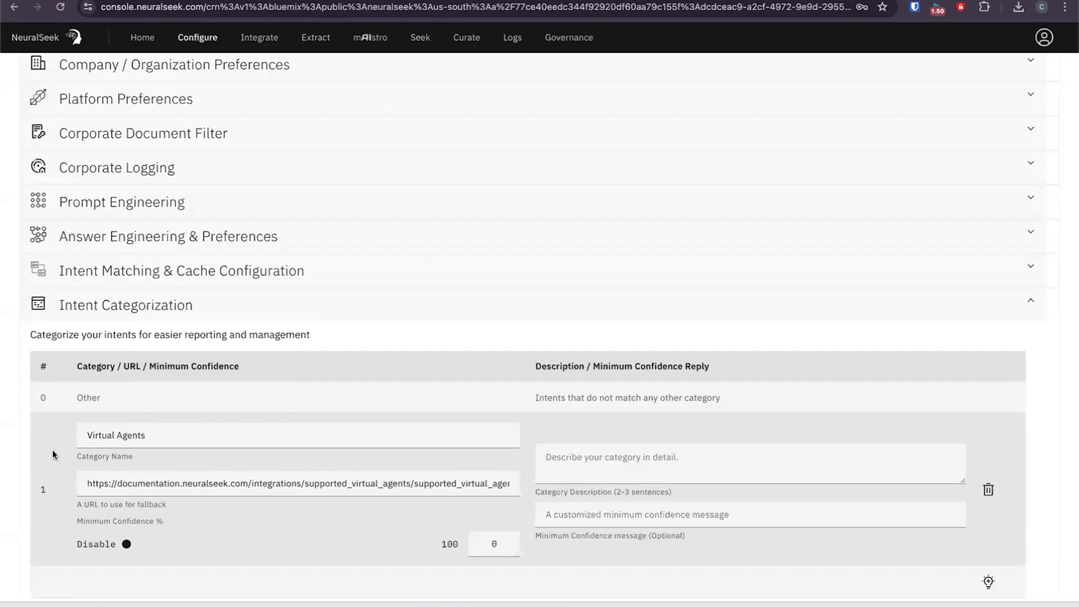
Set the Virtual Agents category description to "Virtual Agents that are supported by NeuralSeek.".
left_click(597, 462)
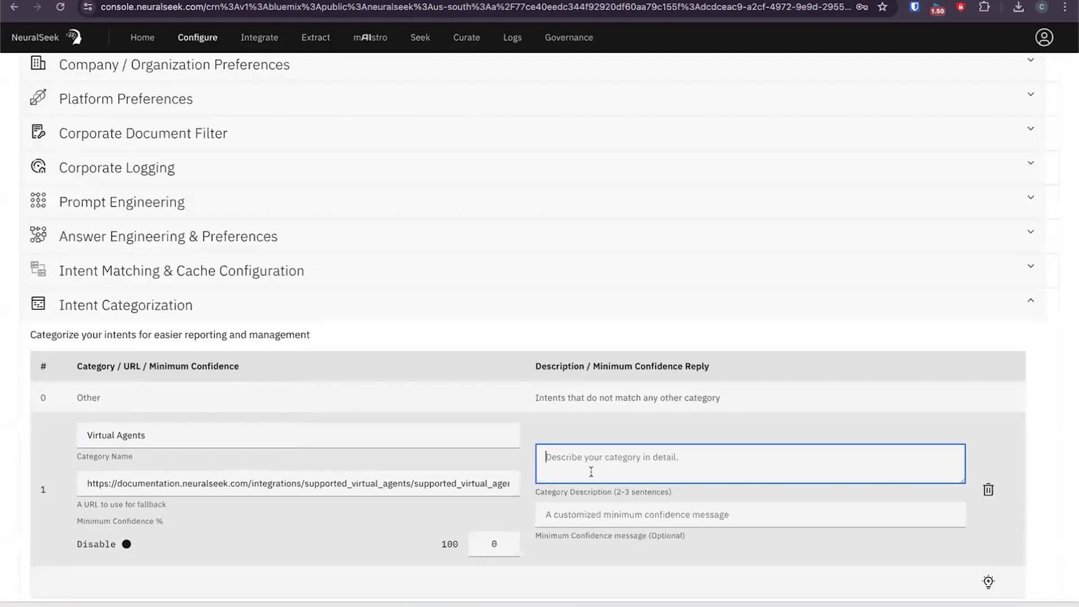
type("Virtual Agents that are supported by NeuralSeek.")
left_click(573, 424)
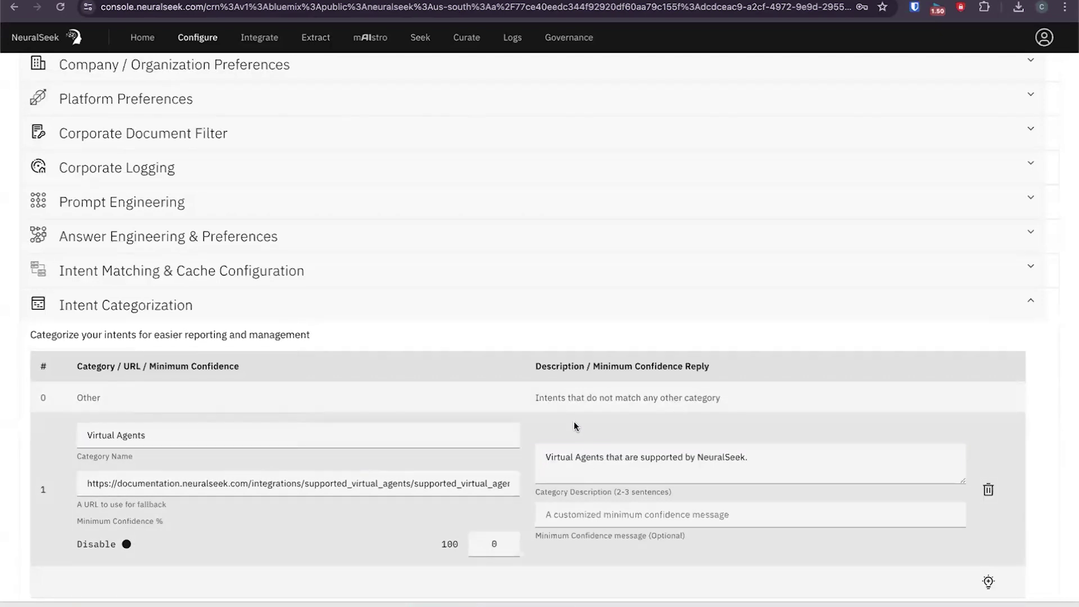
Save the configuration with the version name and description left blank, and dismiss the notification.
scroll(244, 446, "down", 1)
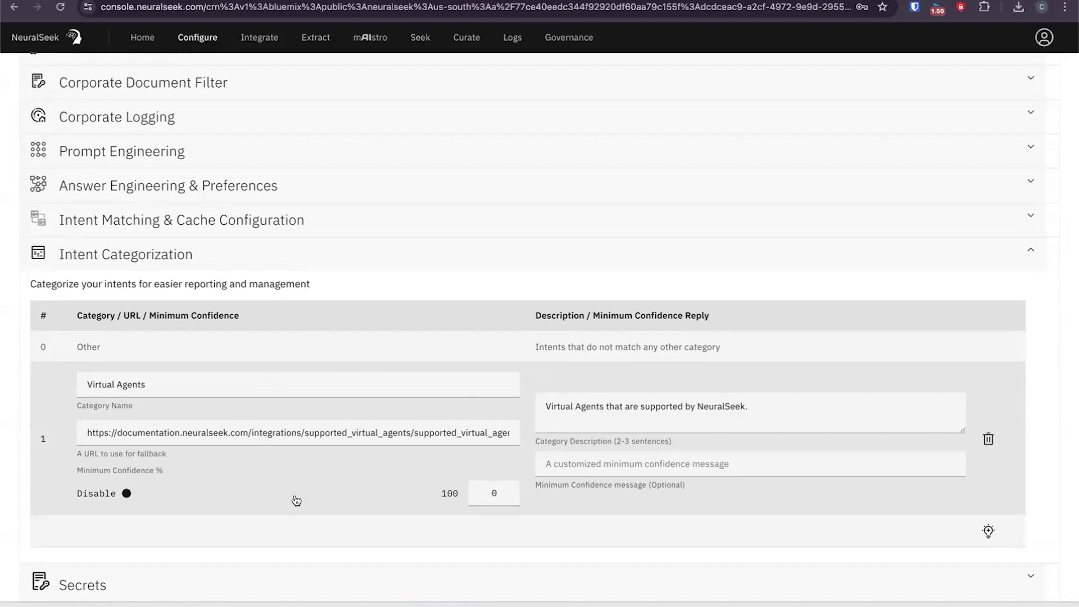
scroll(18, 534, "down", 1)
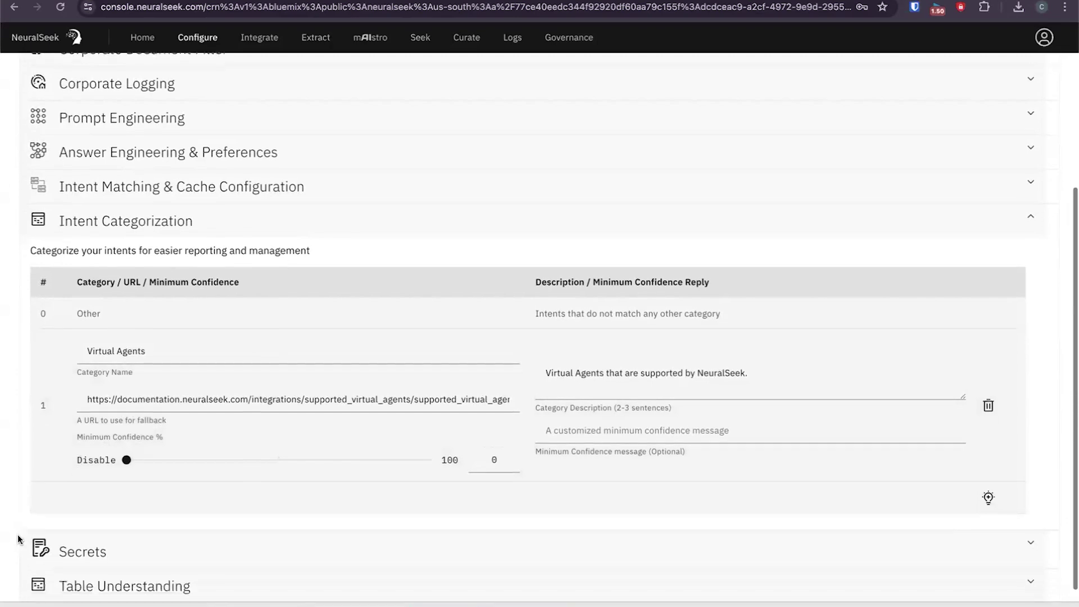
scroll(18, 537, "down", 1)
scroll(18, 536, "up", 1)
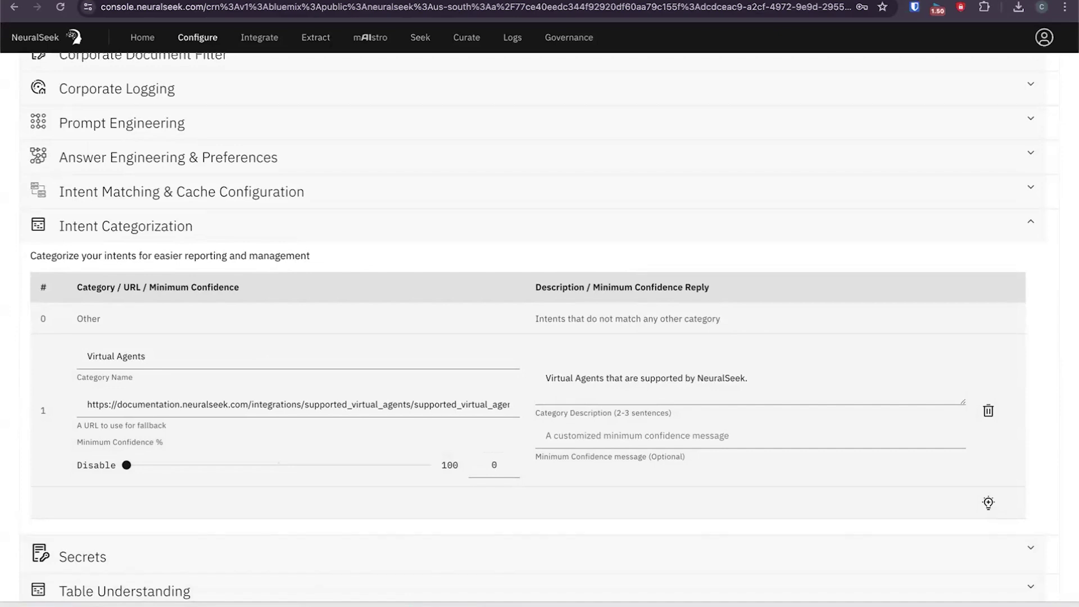
key("ctrl+s")
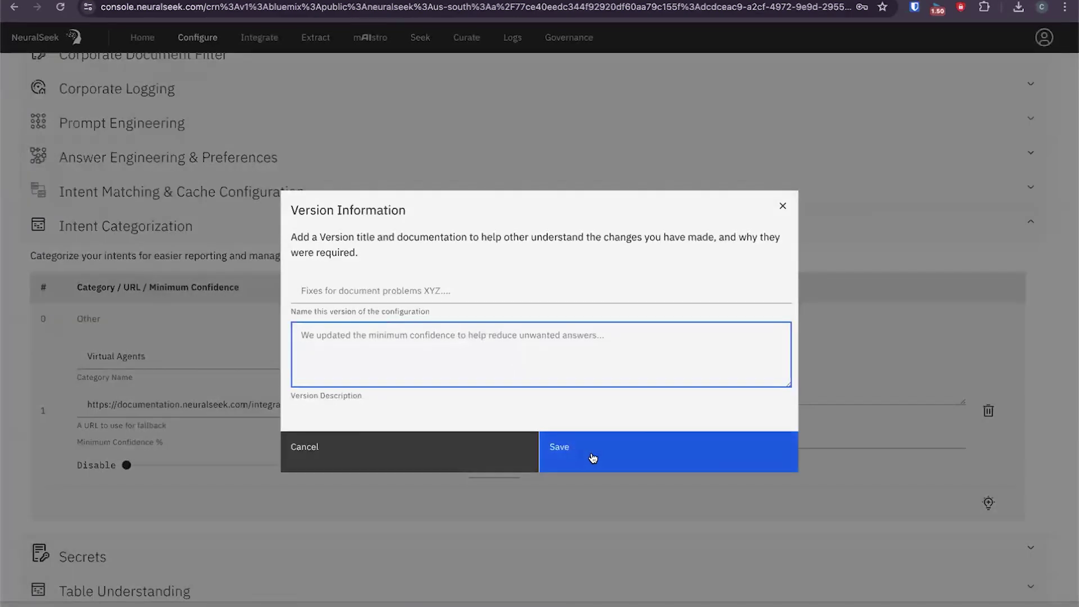
left_click(593, 457)
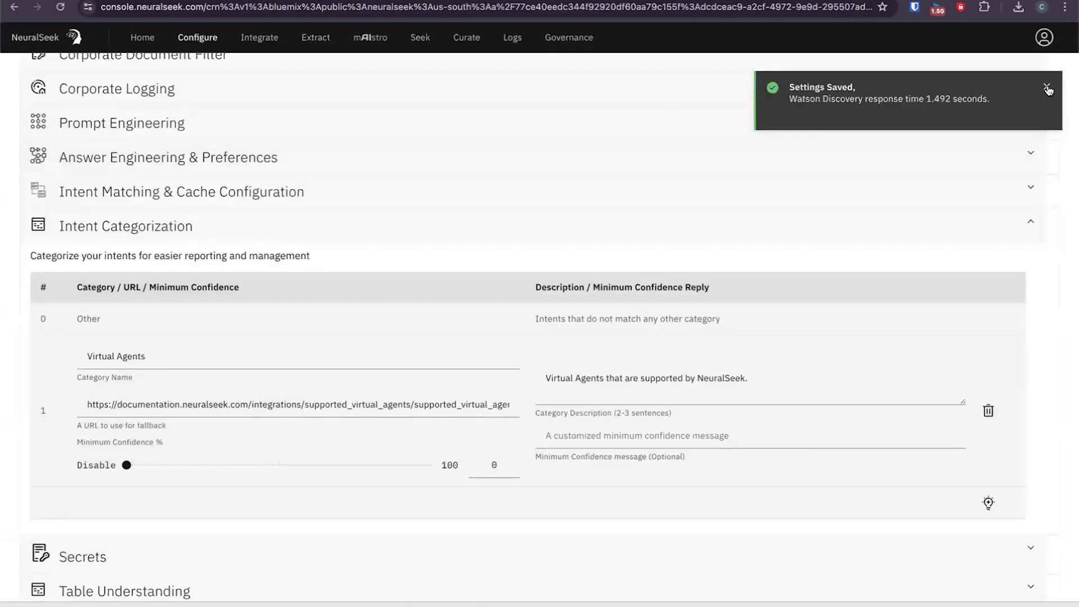
left_click(1047, 89)
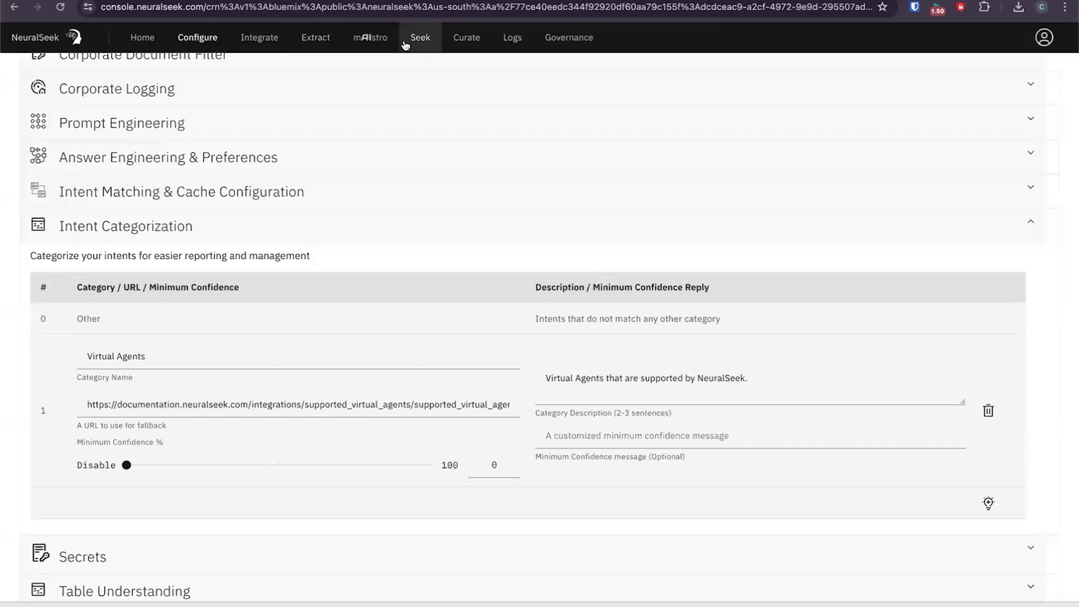
Ask "What Virtual Agents are supported by NeuralSeek?" on the Seek page in place of the cereal question.
left_click(405, 45)
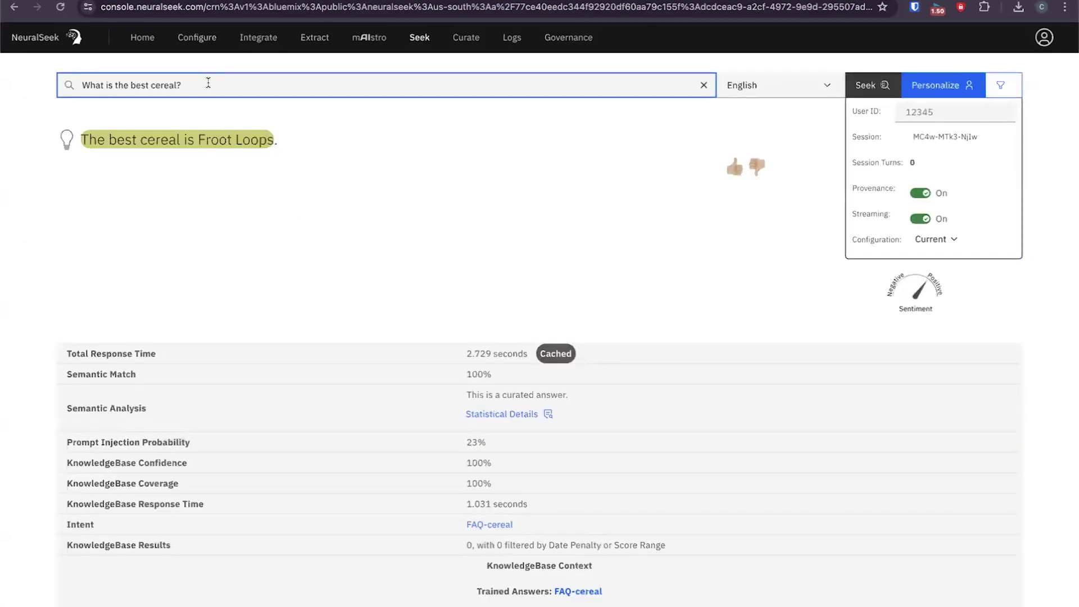
triple_click(208, 83)
key("BackSpace")
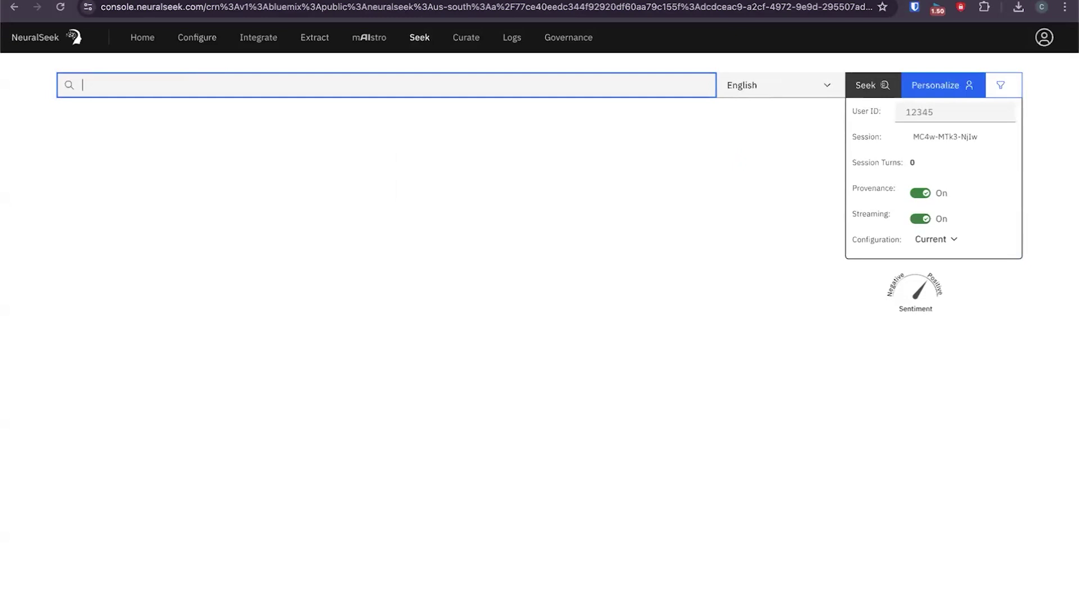
type("What Virtual Agents are supported by NeuralSeek?")
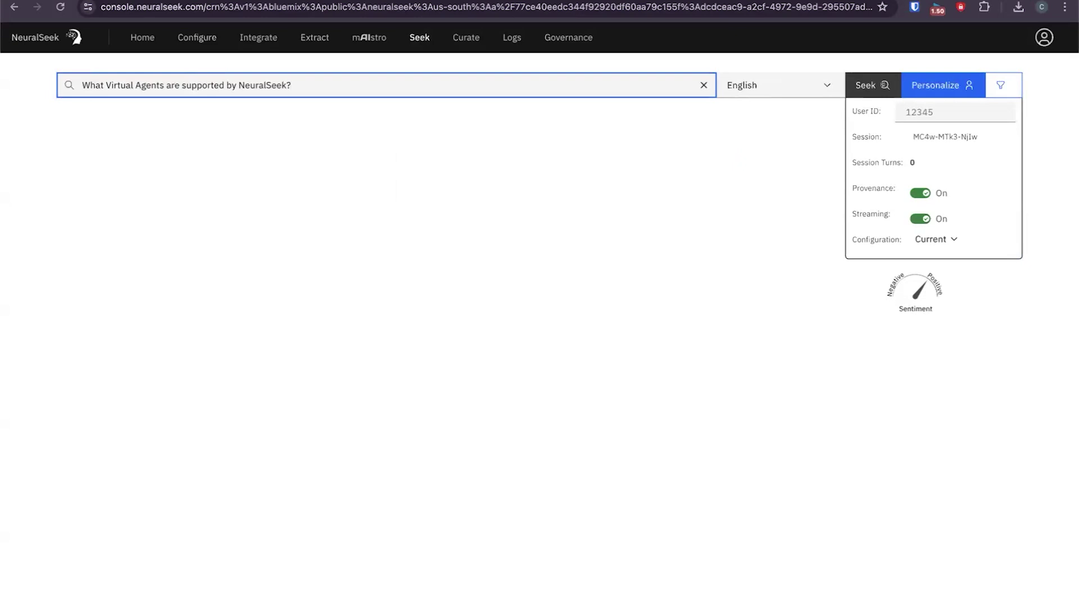
left_click(862, 87)
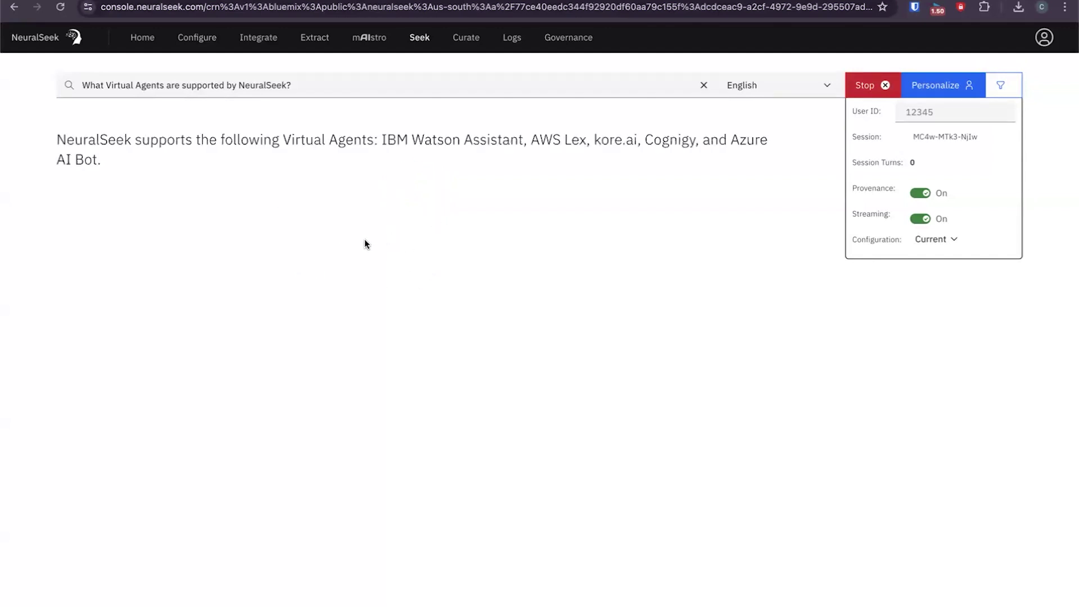
Review the generated answer's semantic analysis, intent and KnowledgeBase context sources.
scroll(394, 393, "down", 2)
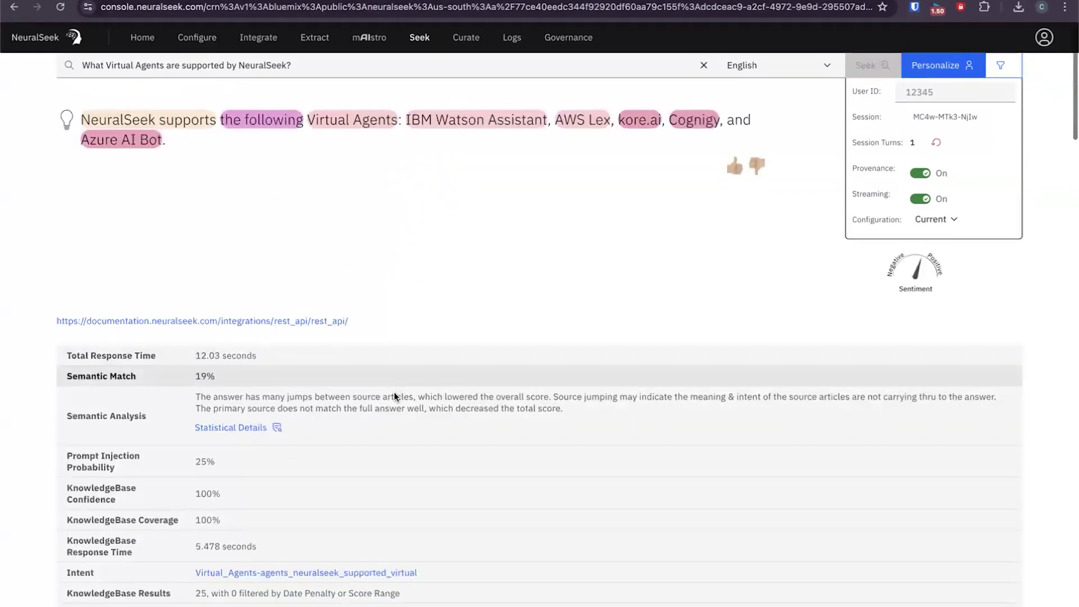
scroll(394, 395, "down", 6)
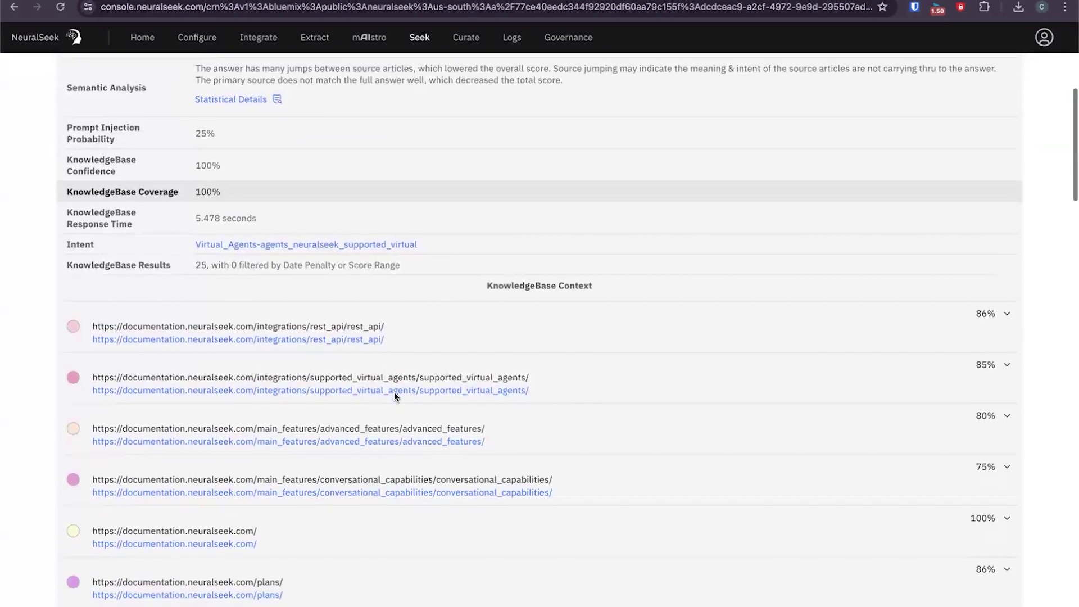
scroll(393, 392, "down", 4)
scroll(393, 398, "up", 2)
scroll(393, 398, "down", 4)
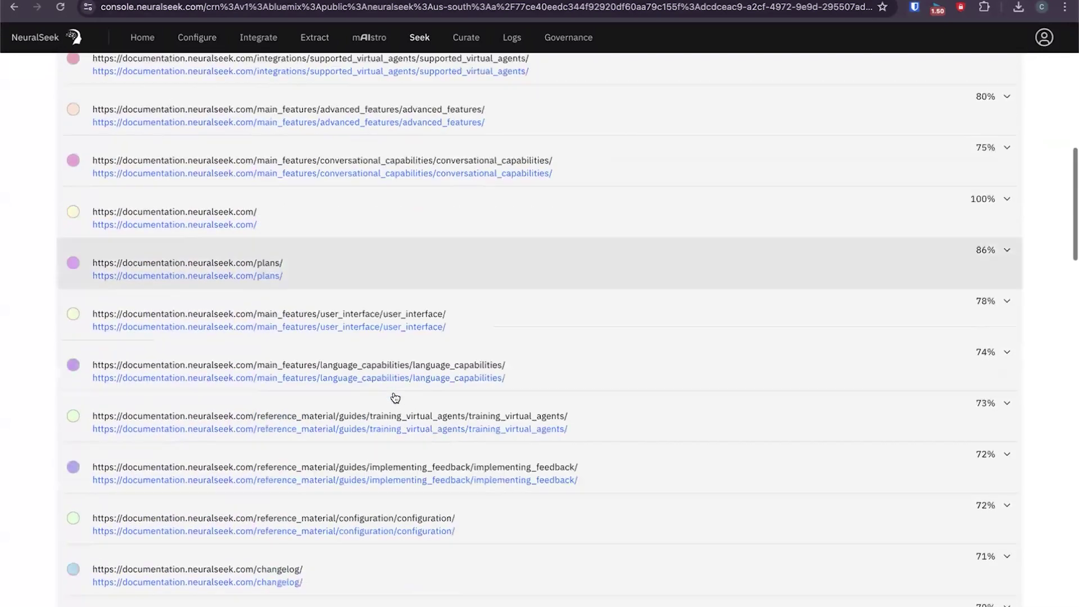
scroll(395, 398, "down", 7)
scroll(394, 397, "up", 20)
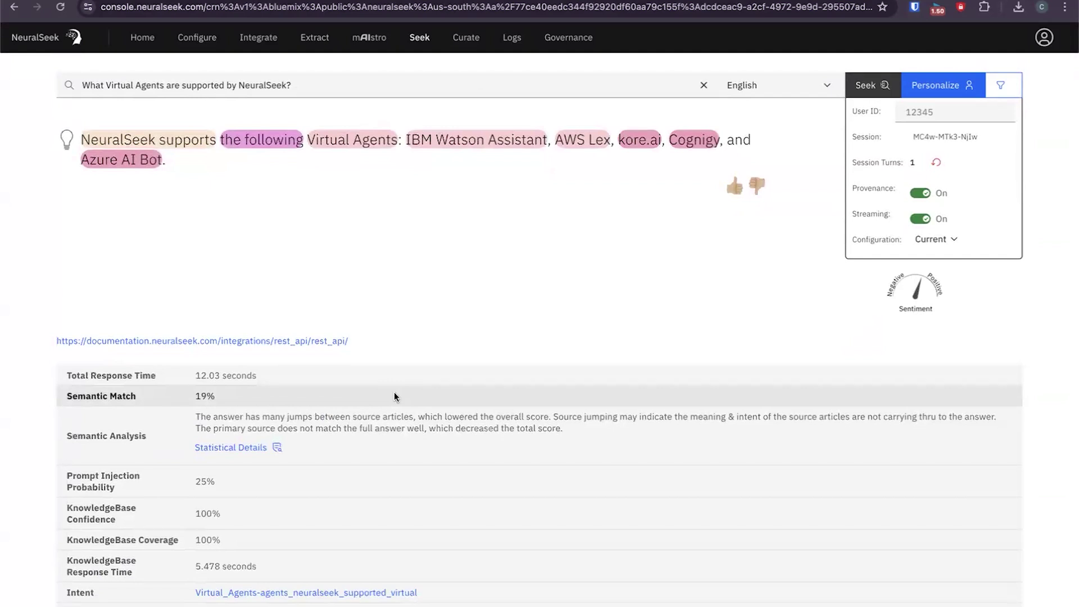
Check in Curate which category is assigned to the Virtual_Agents-agents_neuralseek_supported_virtual intent, and close the category editor without changes.
left_click(467, 45)
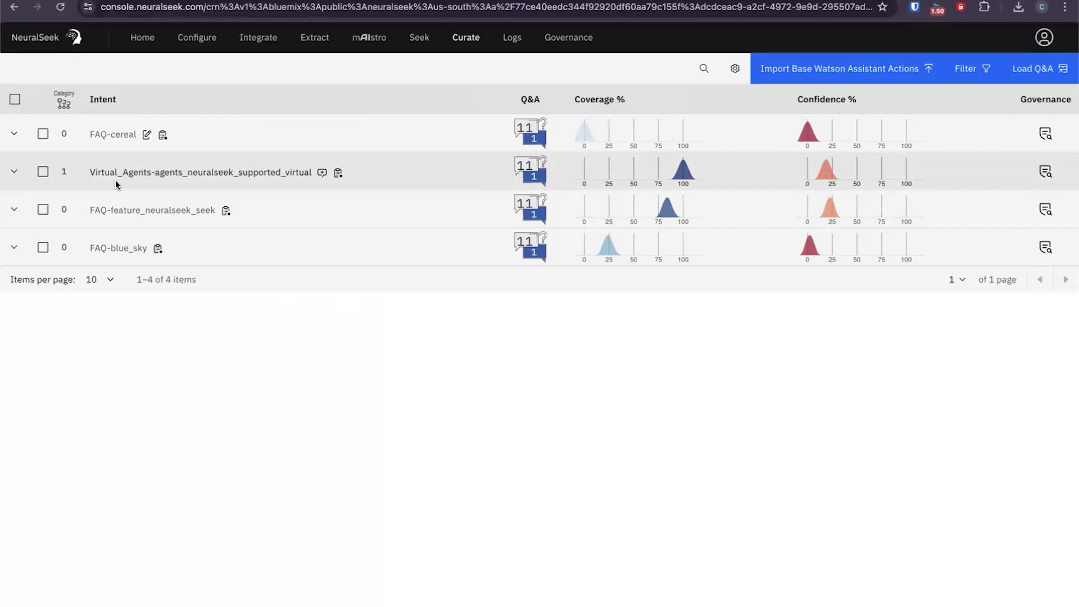
left_click(64, 173)
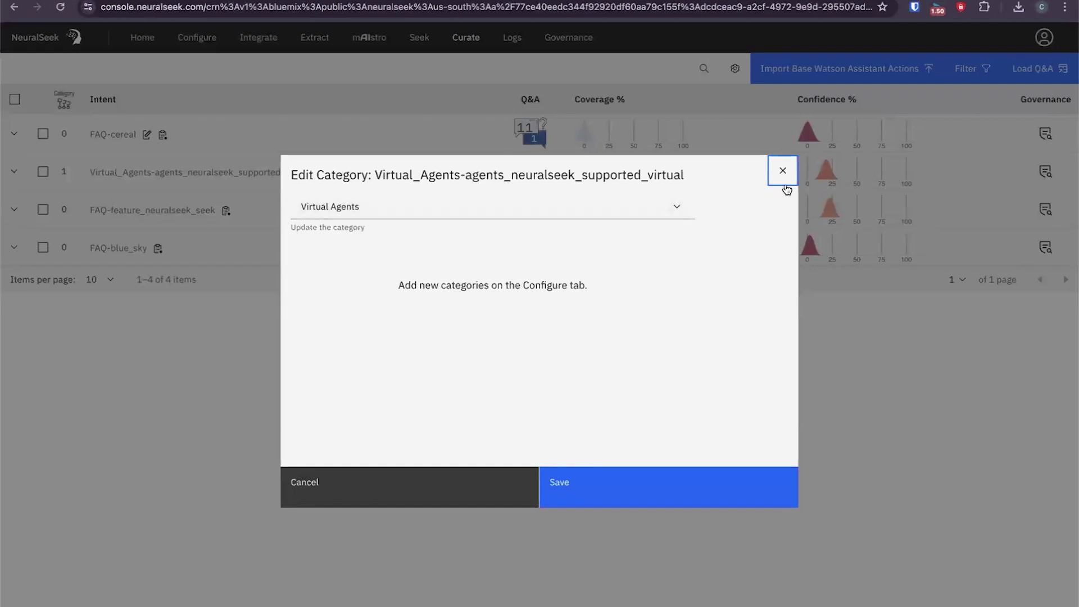
left_click(423, 217)
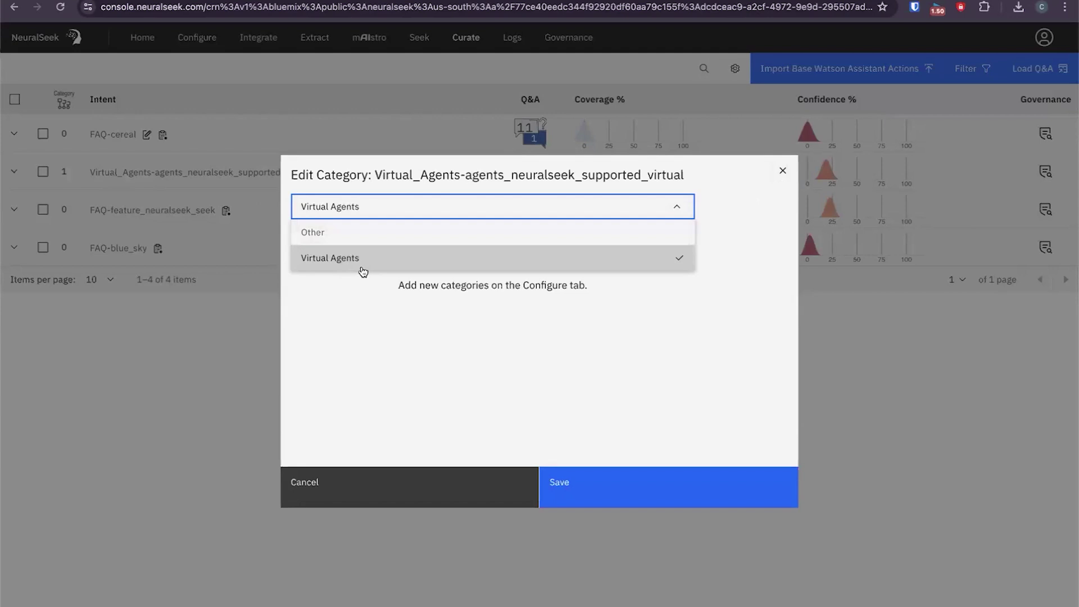
left_click(363, 304)
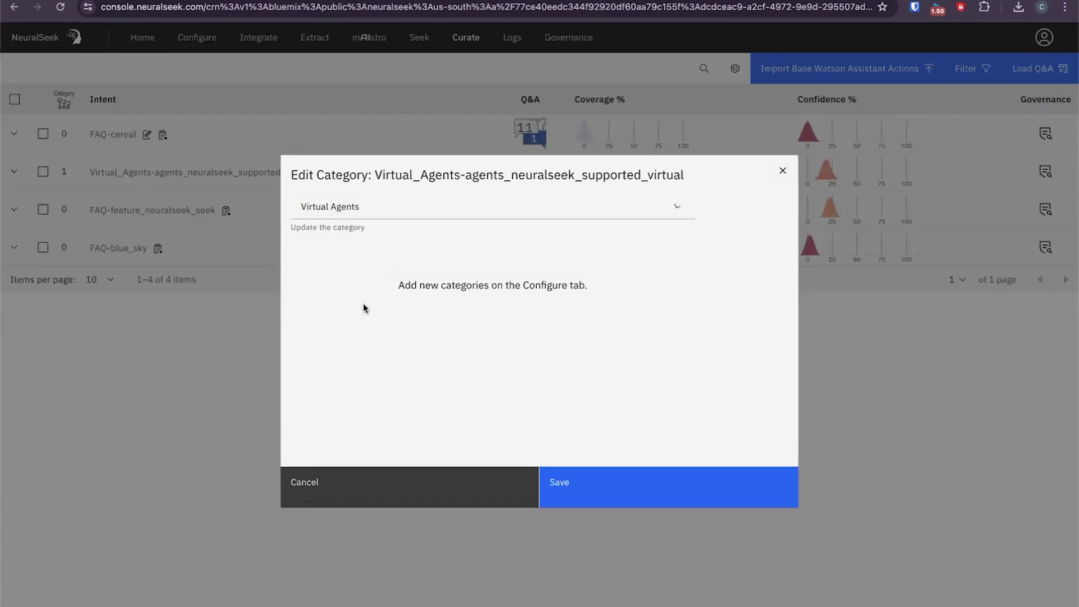
left_click(782, 172)
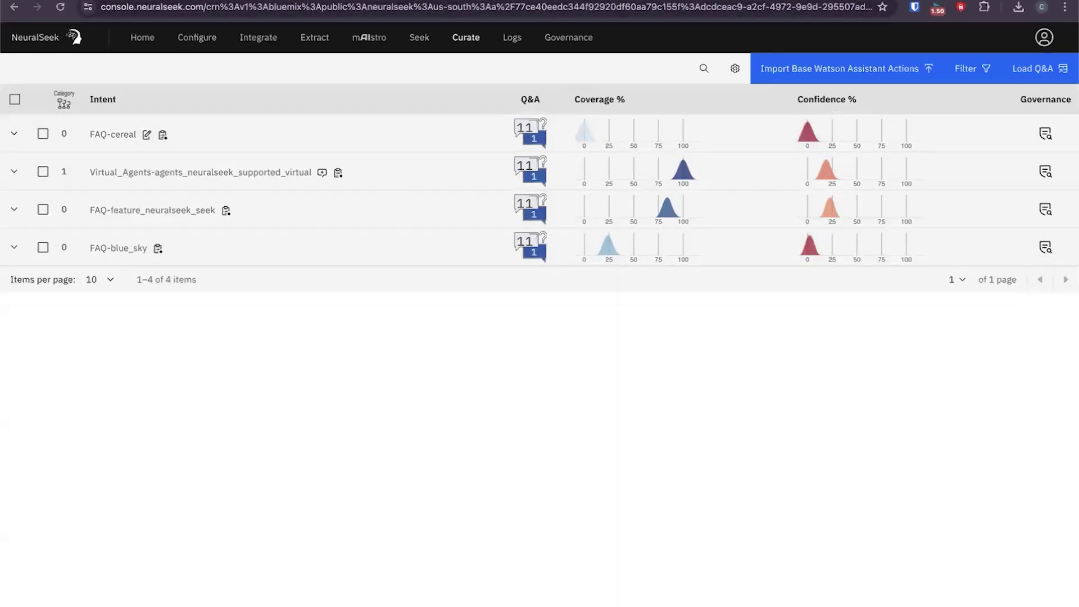
Switch to the No matches action in IBM watsonx Assistant.
key("ctrl+Tab")
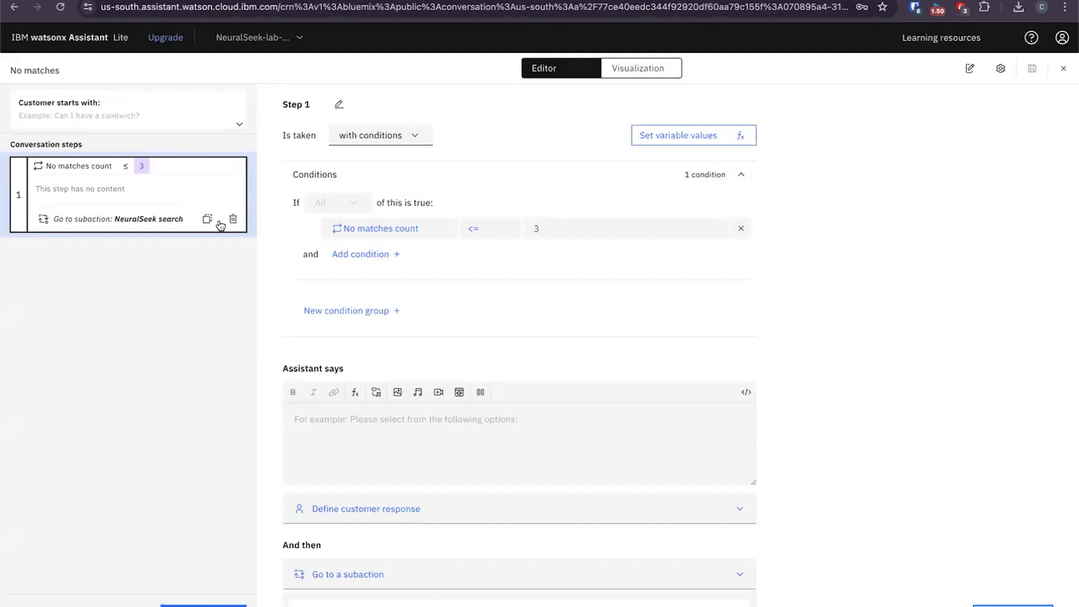
Download the assistant's existing content as a JSON file from the Upload/Download section of the actions' global settings.
left_click(88, 43)
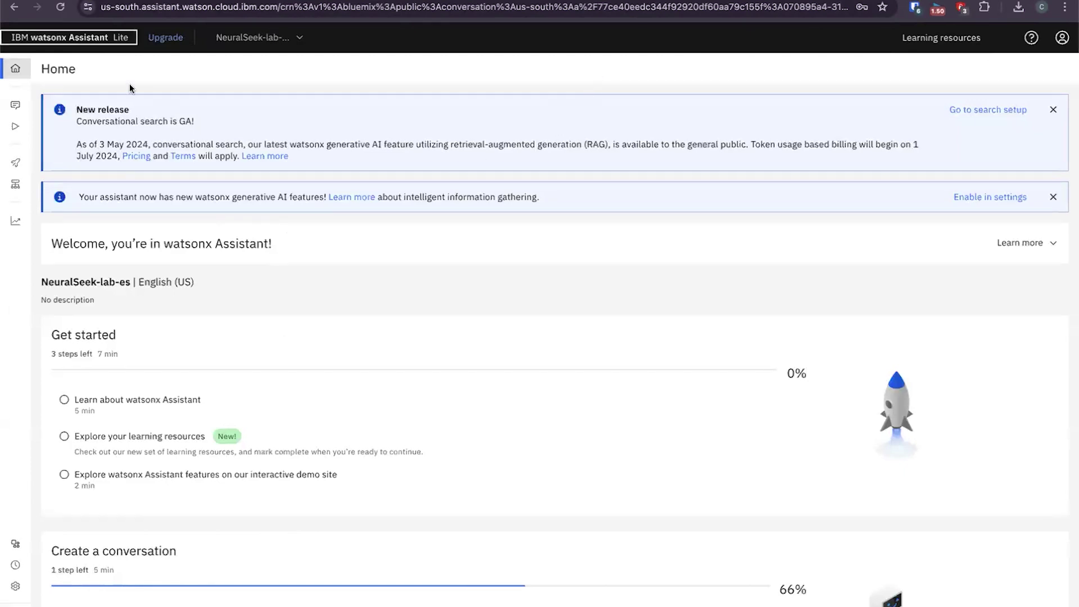
left_click(51, 107)
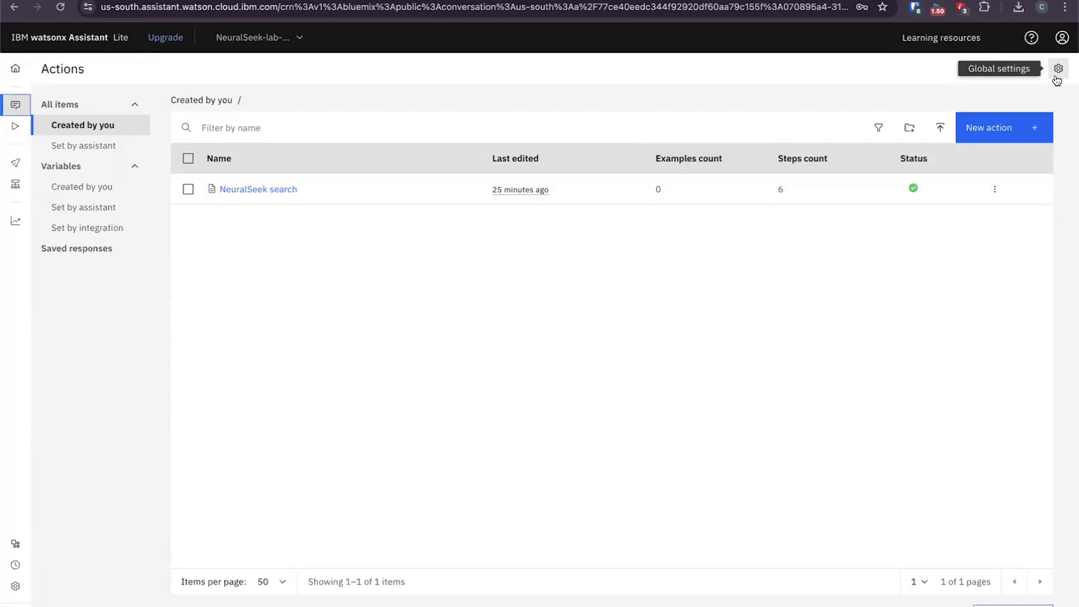
left_click(1057, 77)
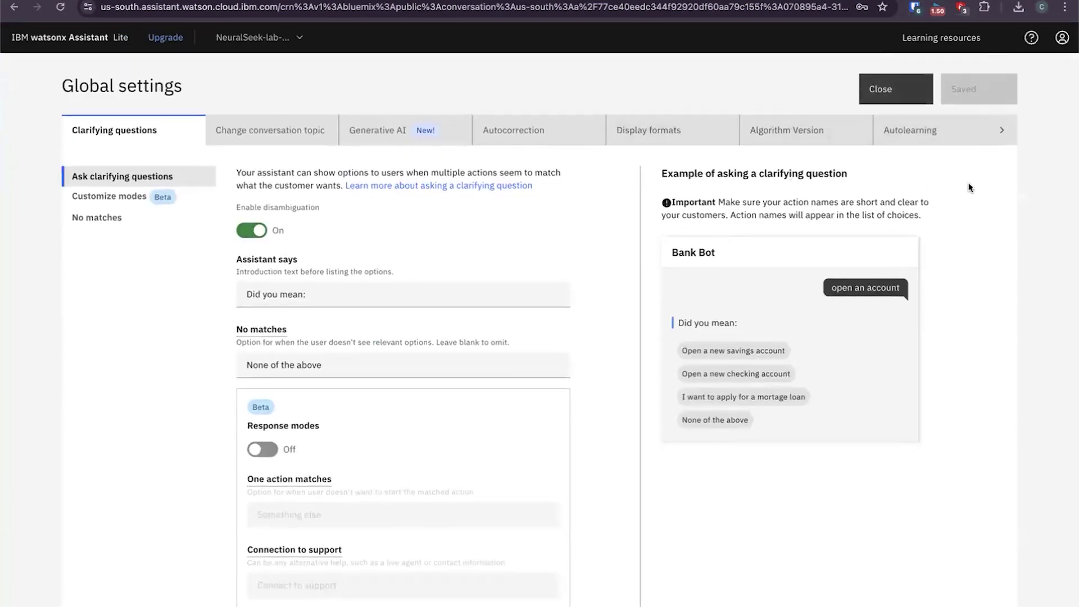
left_click(1002, 133)
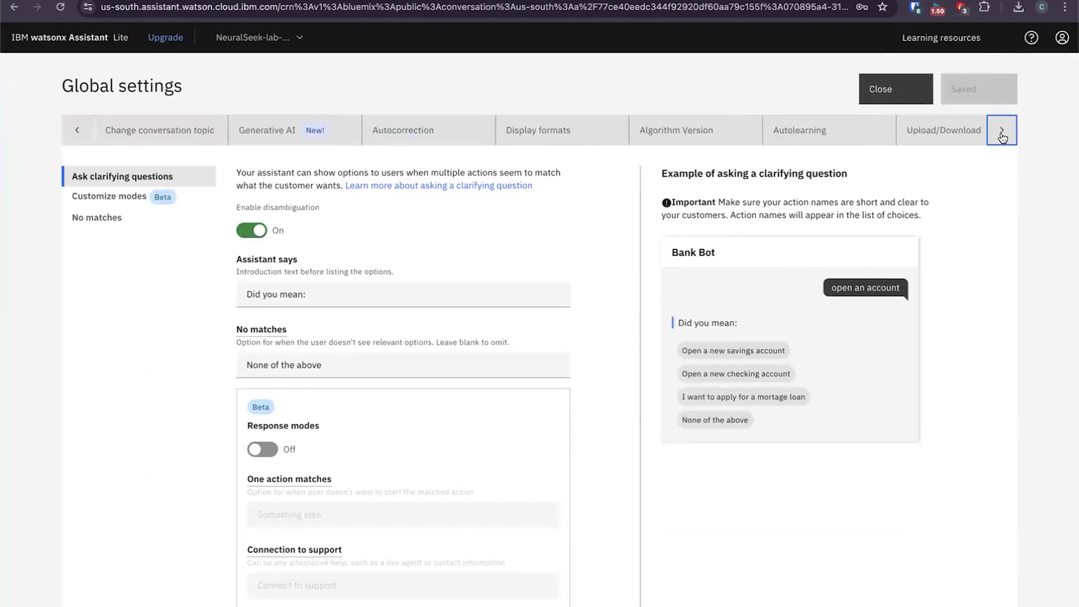
left_click(1002, 138)
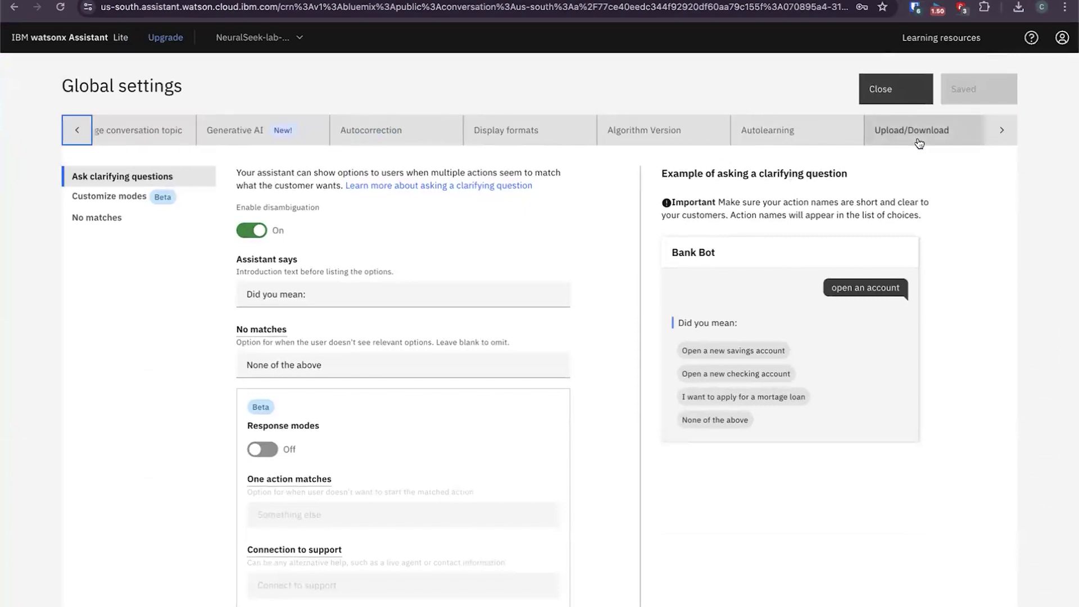
left_click(946, 135)
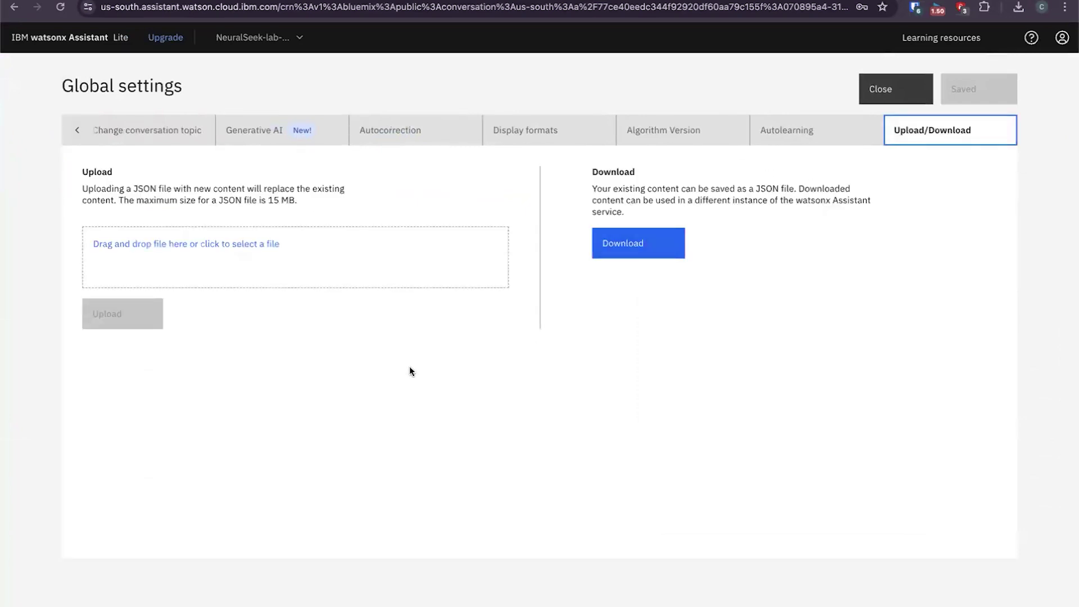
left_click(622, 247)
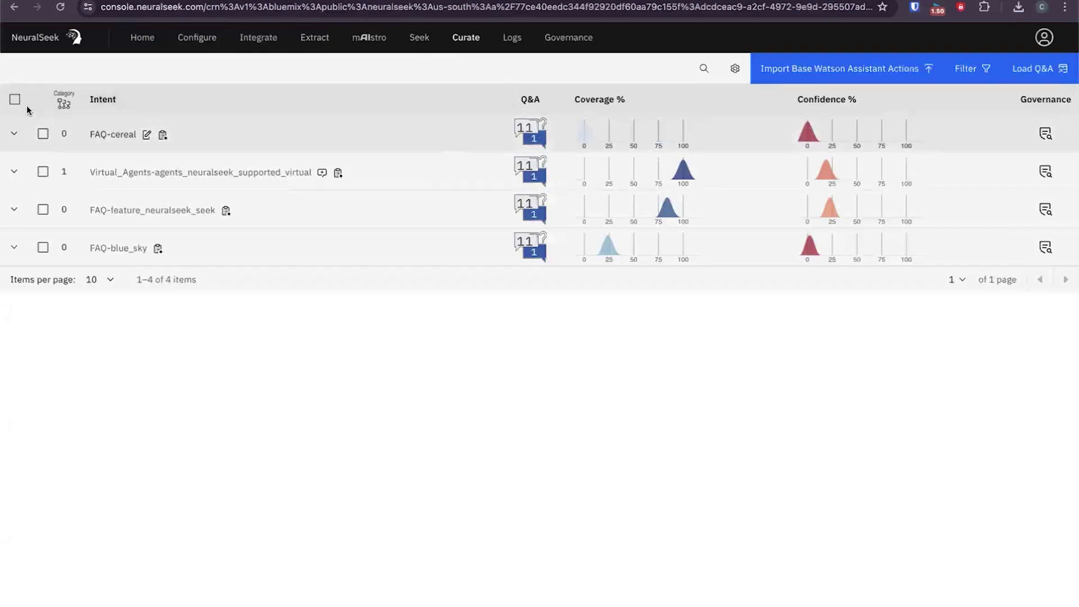
Import the base Watson Assistant actions in NeuralSeek Curate, with all intents selected, and clear the selection.
left_click(15, 98)
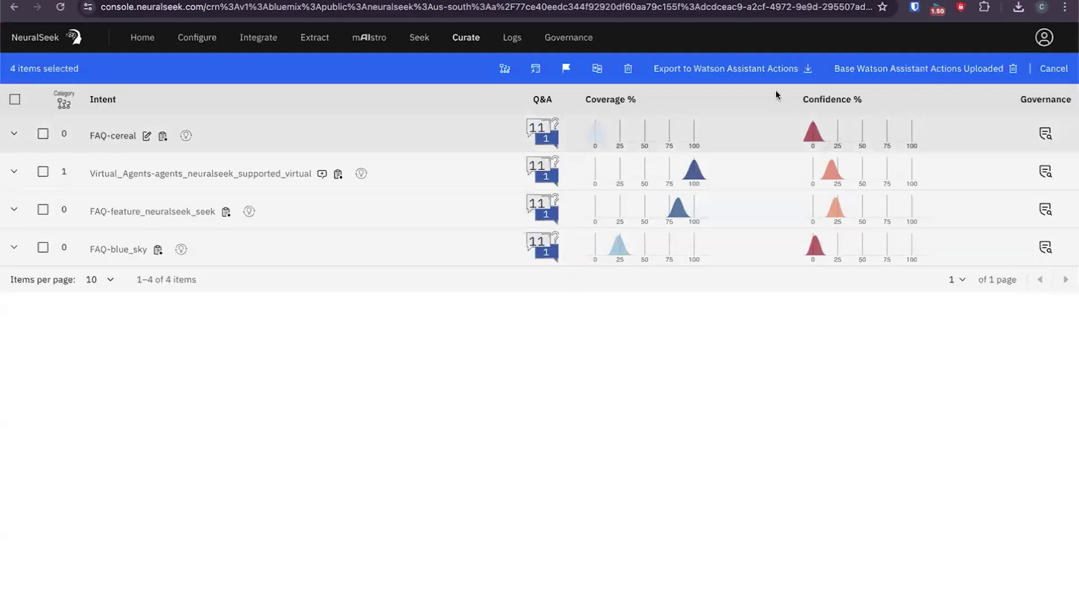
left_click(1053, 68)
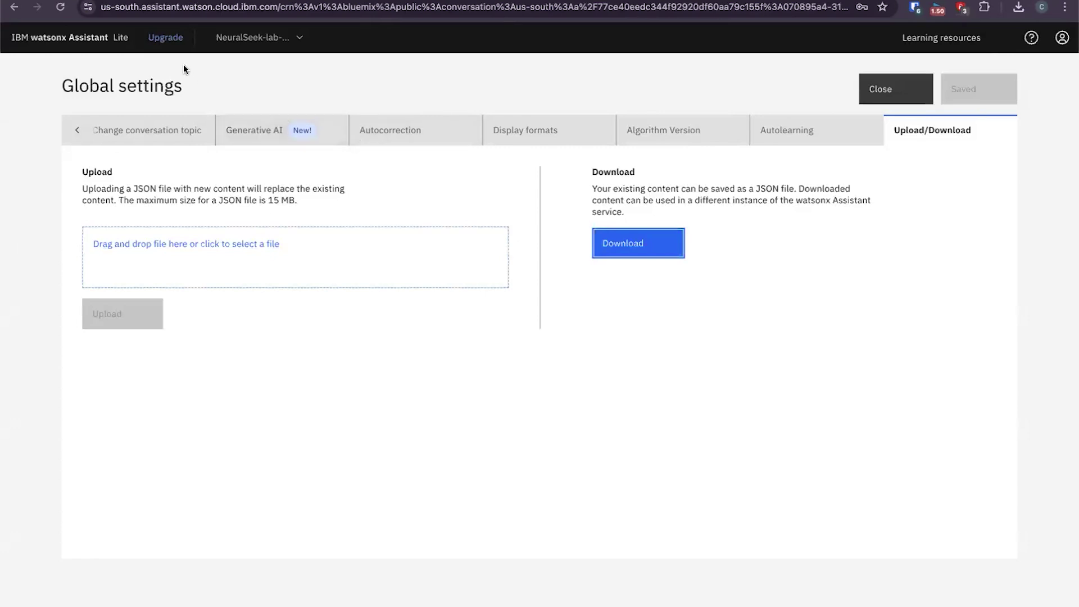
Switch to watsonx Assistant and leave the global settings for the list of created actions.
left_click(62, 46)
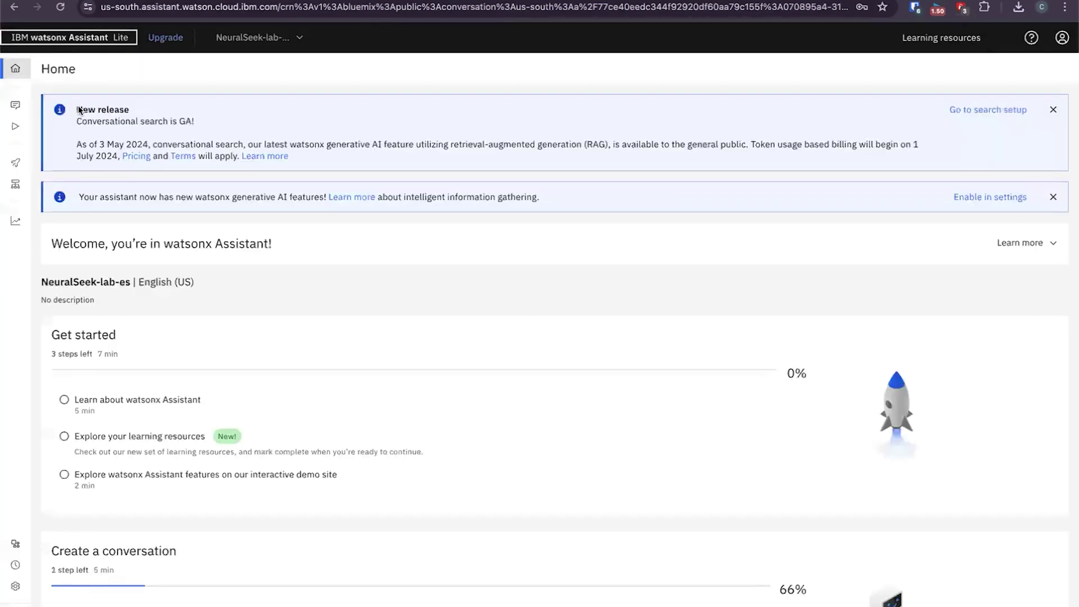
left_click(49, 107)
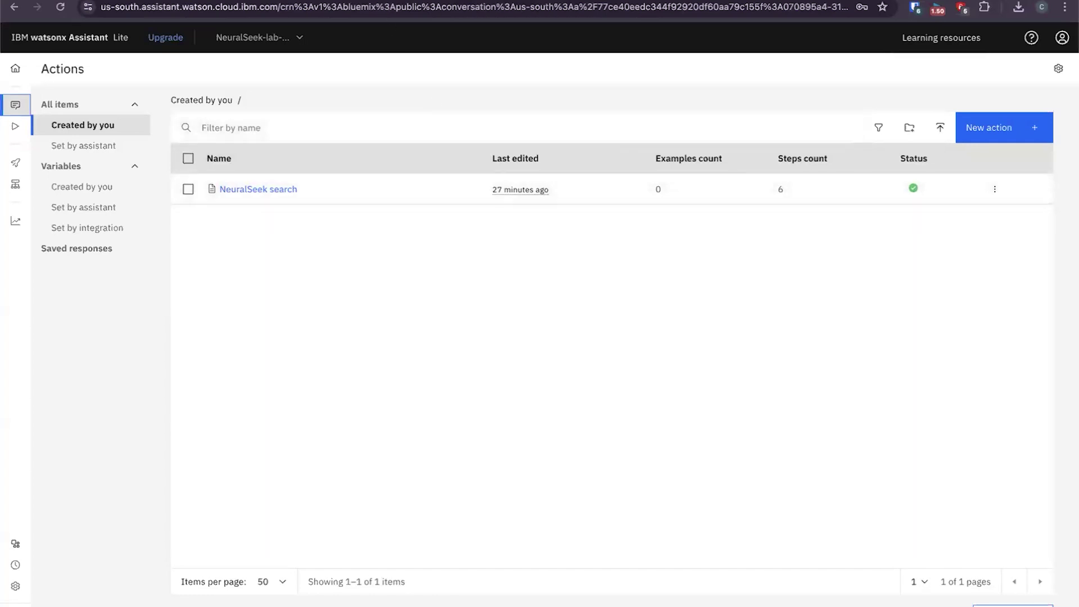
Return to NeuralSeek and review the Watson Custom Extension and Watson Logs integration instructions.
key("ctrl+Tab")
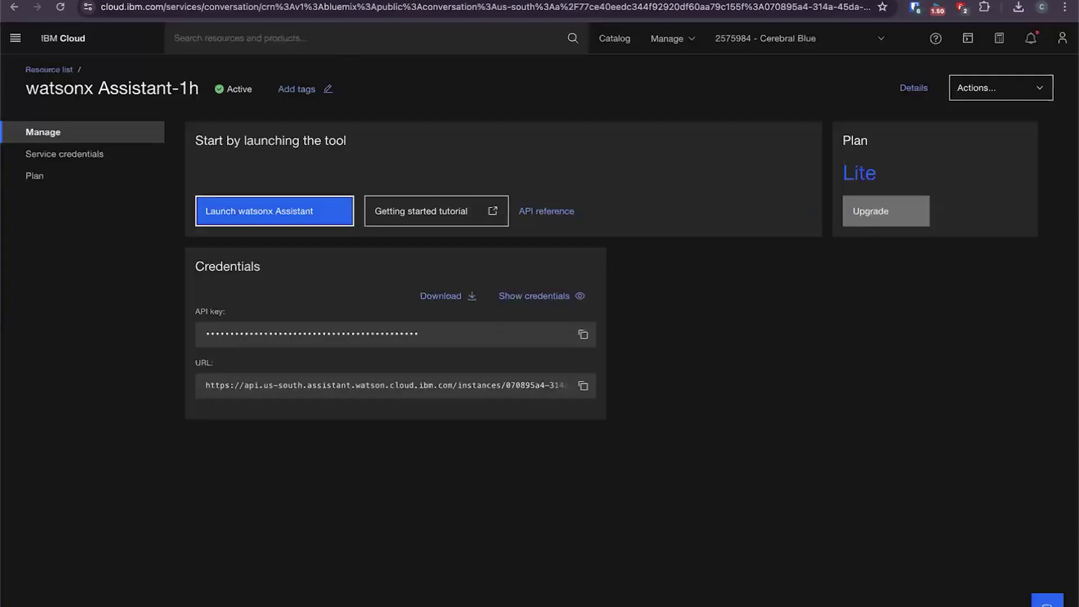
key("ctrl+Tab")
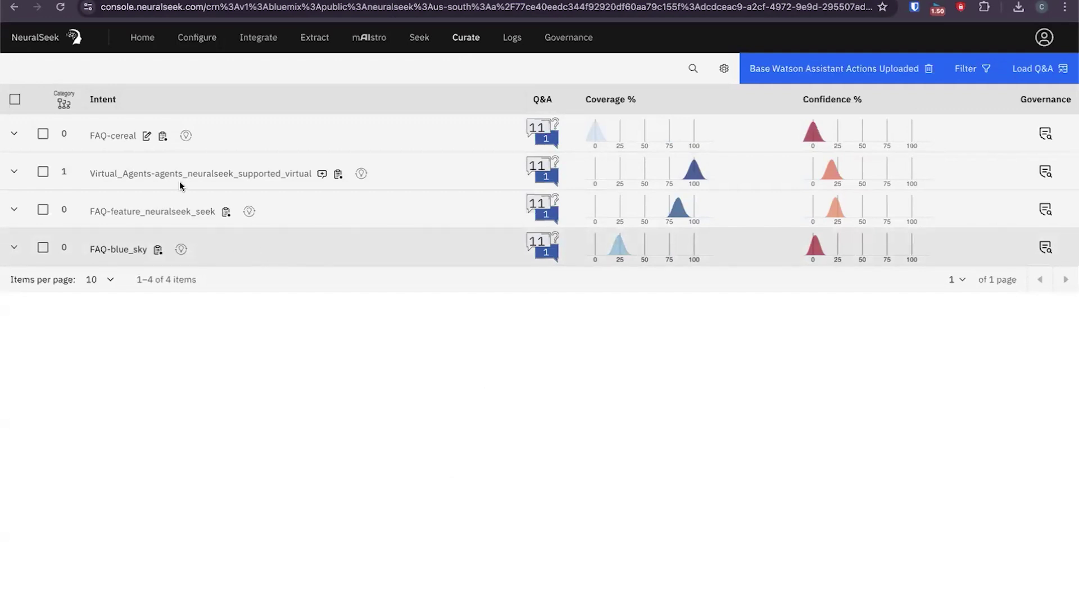
left_click(255, 40)
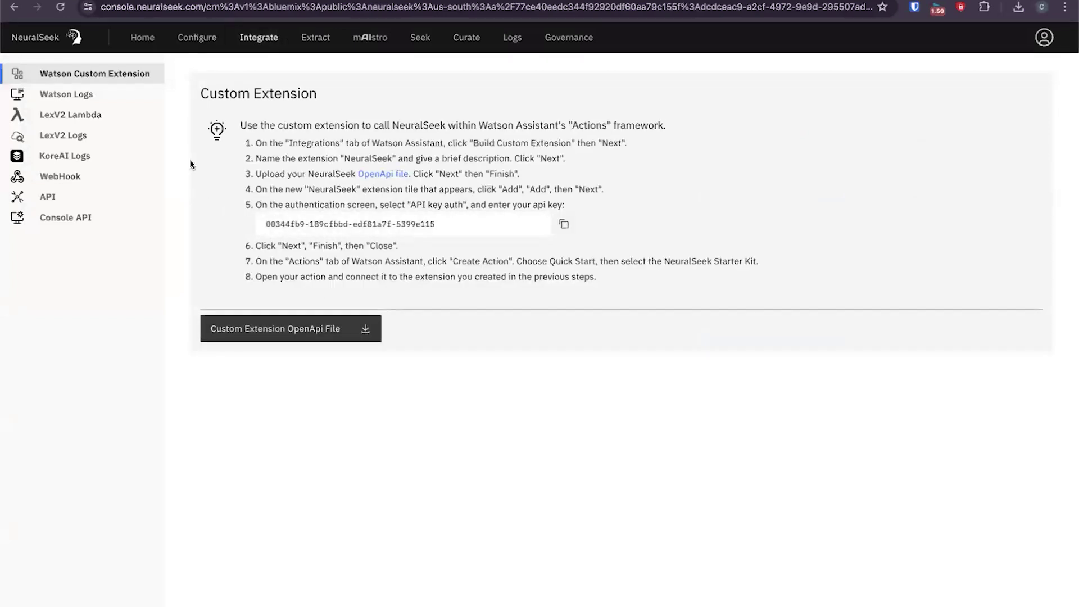
left_click(107, 96)
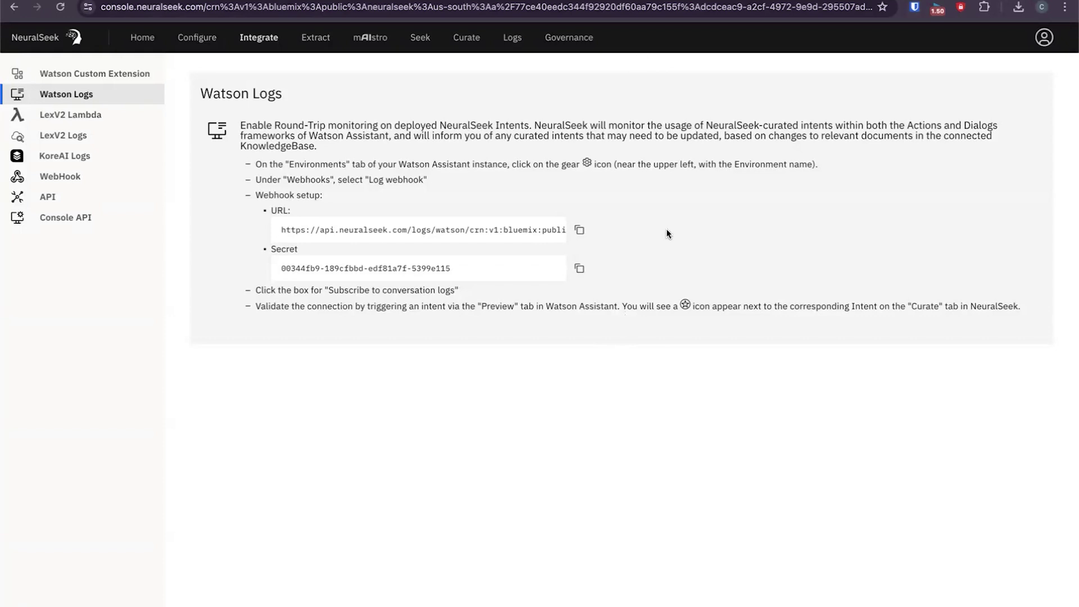
Review the Governance overview charts, including semantic confidence, question resolution, prompt injection and top intents.
left_click(573, 49)
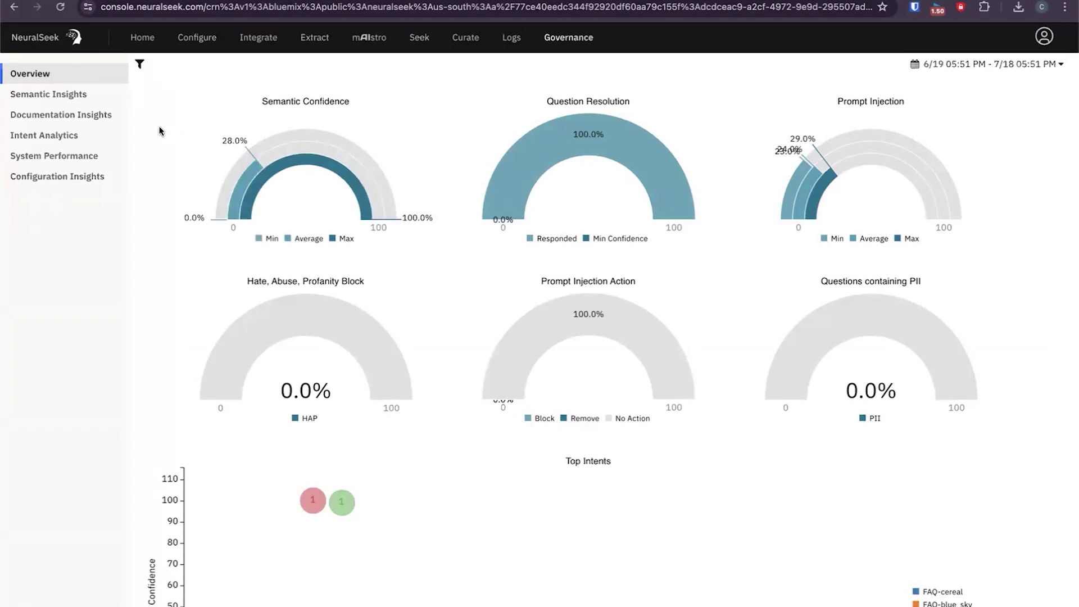
scroll(157, 305, "down", 1)
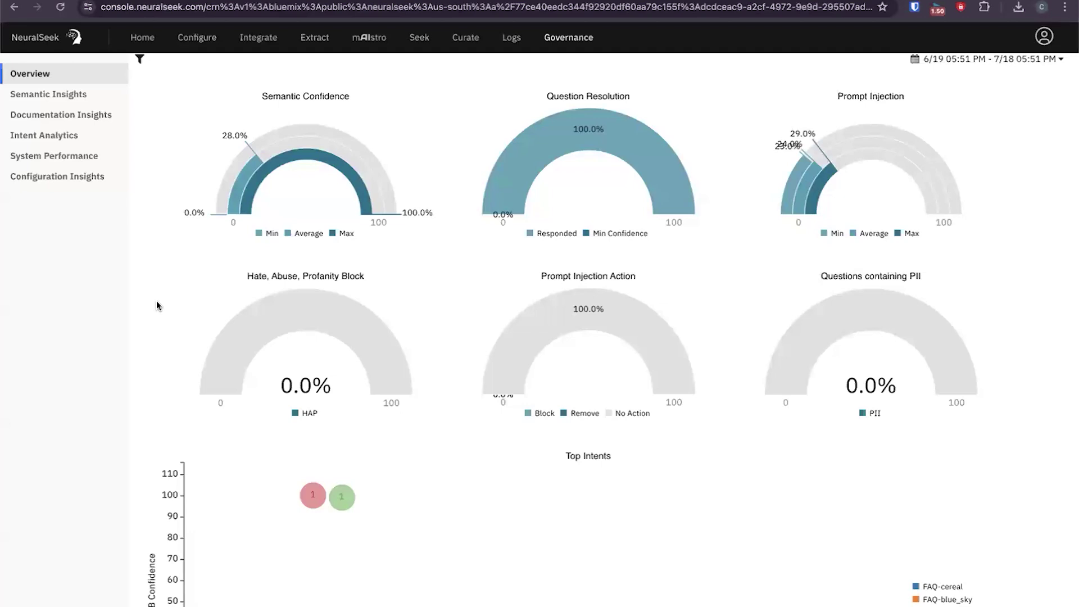
scroll(157, 305, "up", 1)
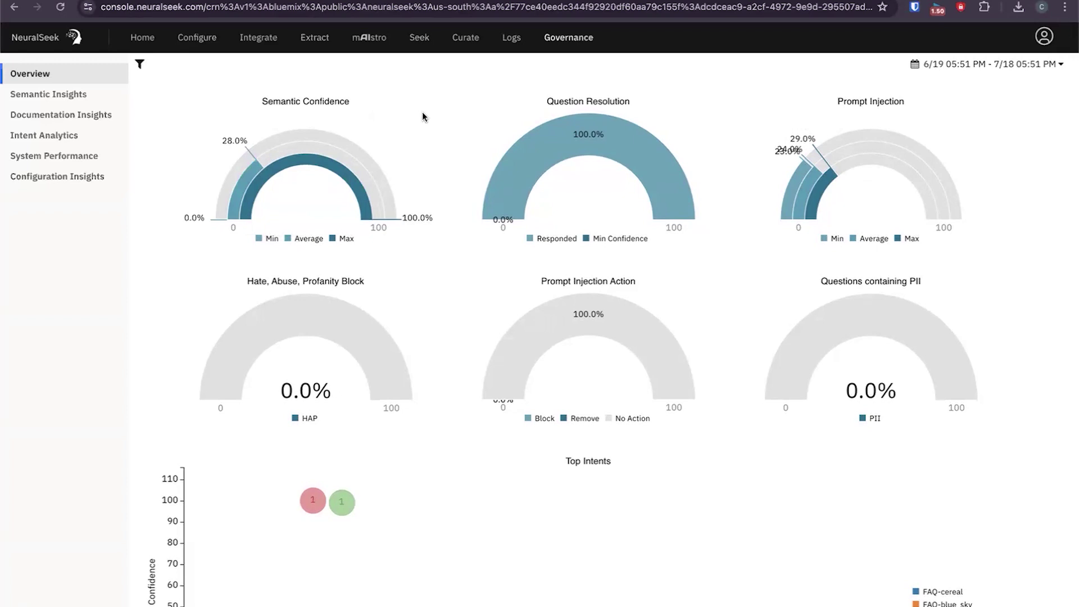
Examine the Semantic Insights charts for source phrases, coverage, answer length, source jumps and cache hits.
left_click(105, 100)
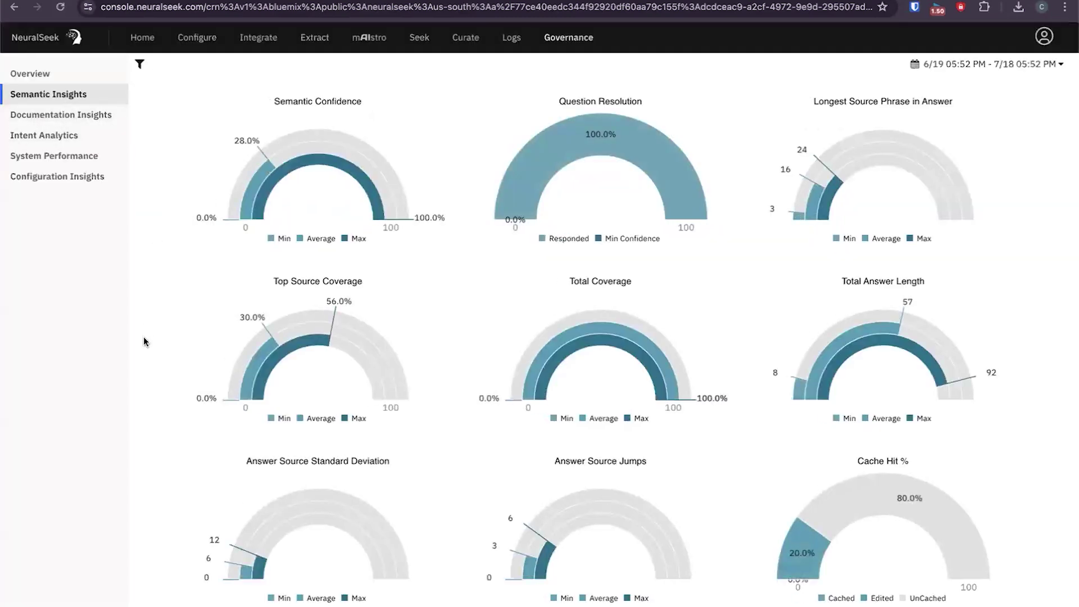
scroll(144, 337, "down", 3)
scroll(143, 337, "up", 3)
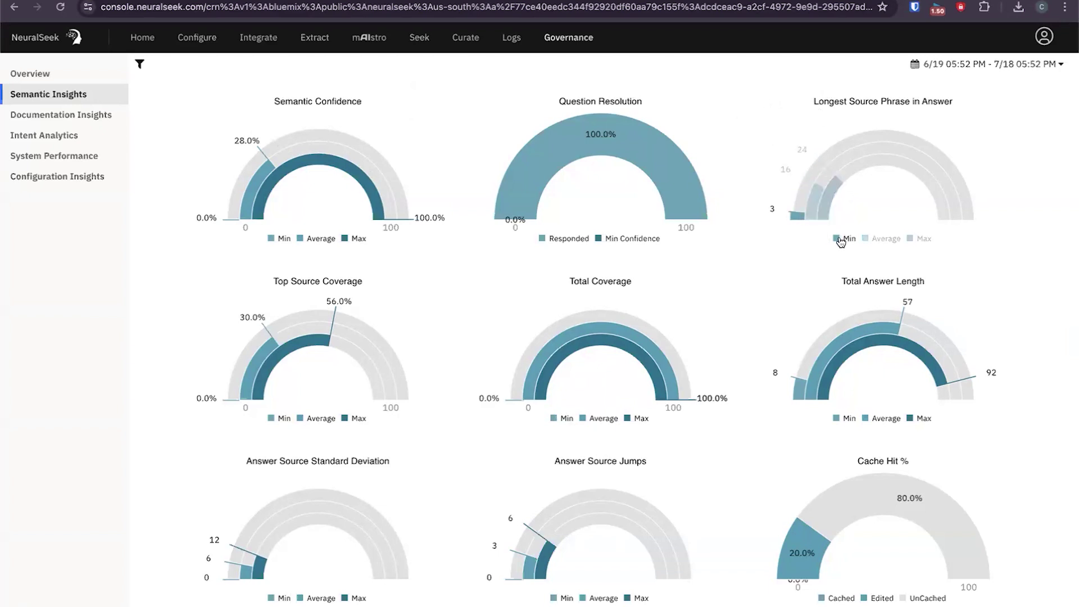
mouse_move(827, 211)
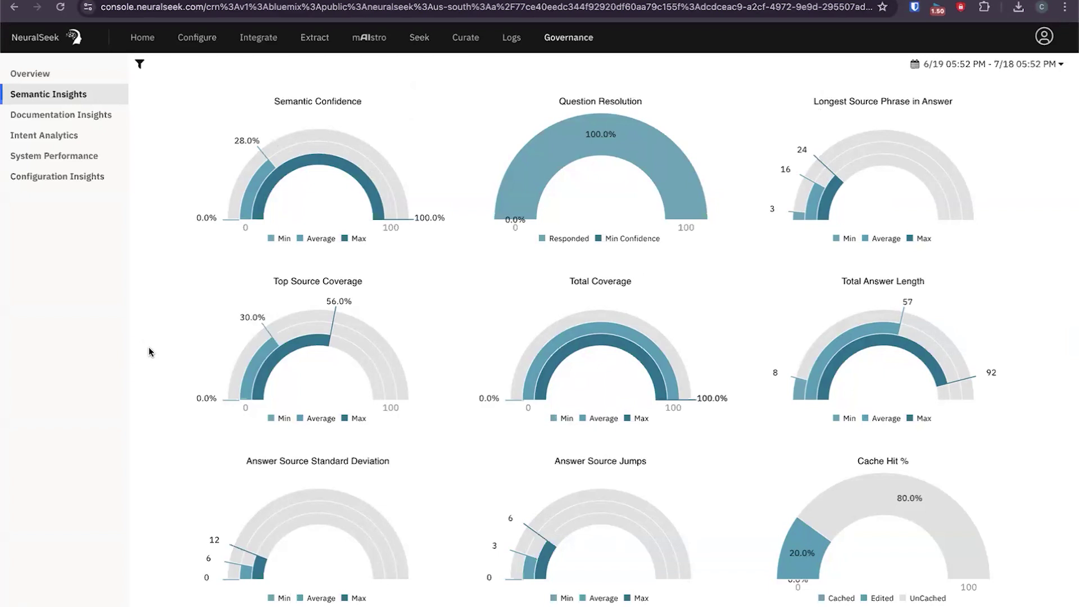
scroll(159, 395, "down", 2)
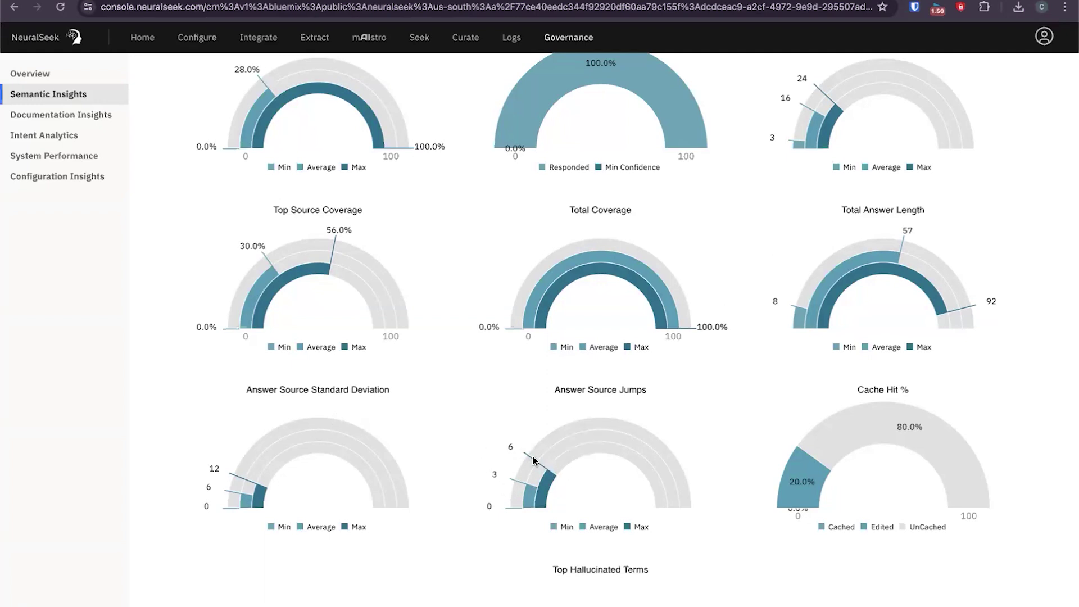
mouse_move(527, 507)
mouse_move(826, 432)
mouse_move(792, 466)
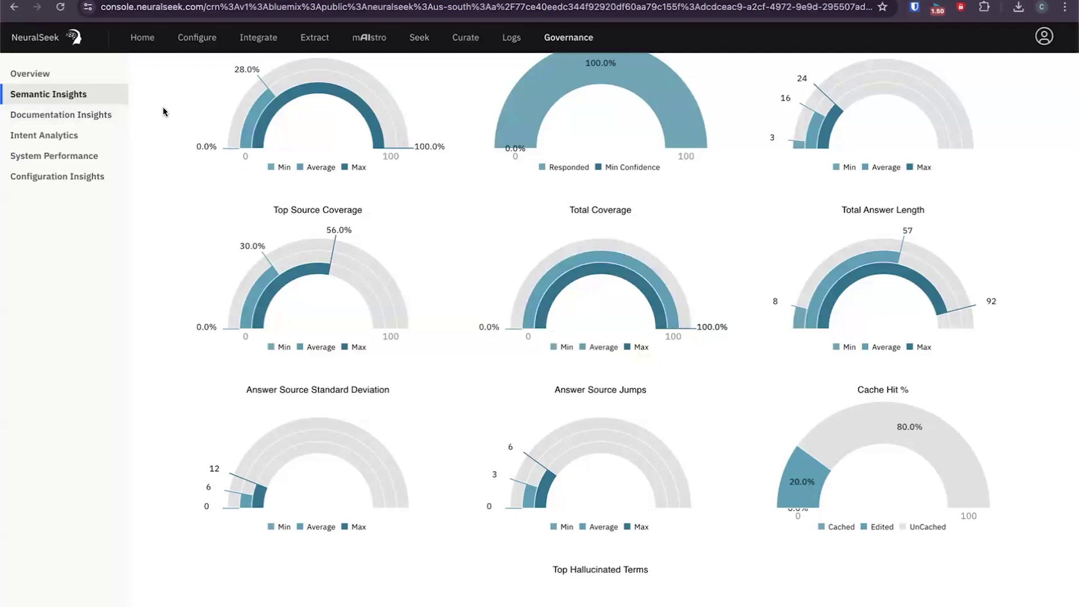
Examine the Documentation Insights charts for KnowledgeBase confidence, coverage, and the most referenced documents and URLs.
left_click(95, 116)
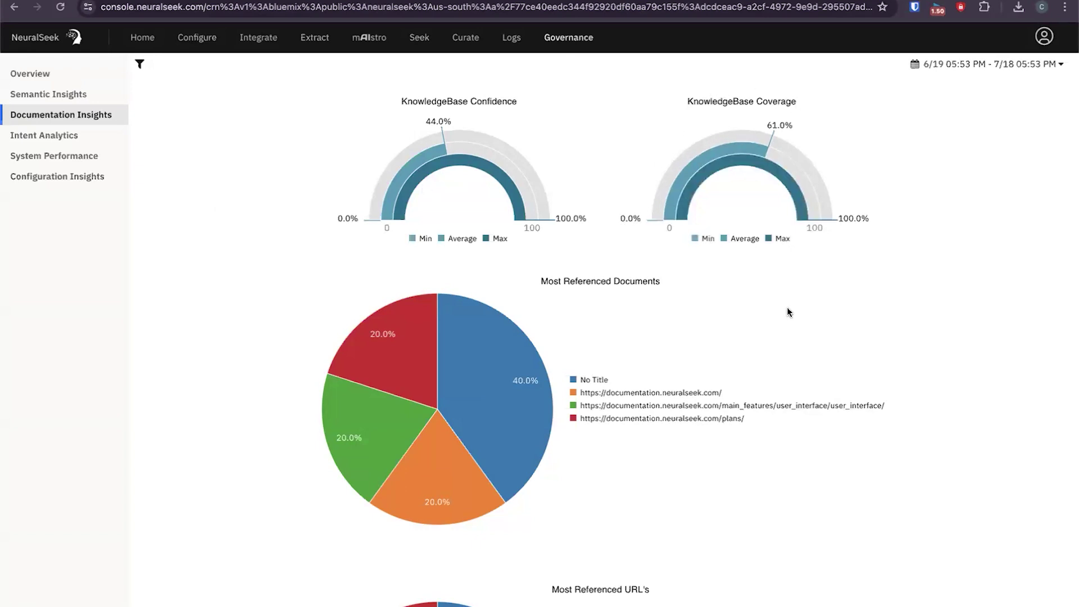
scroll(246, 329, "down", 2)
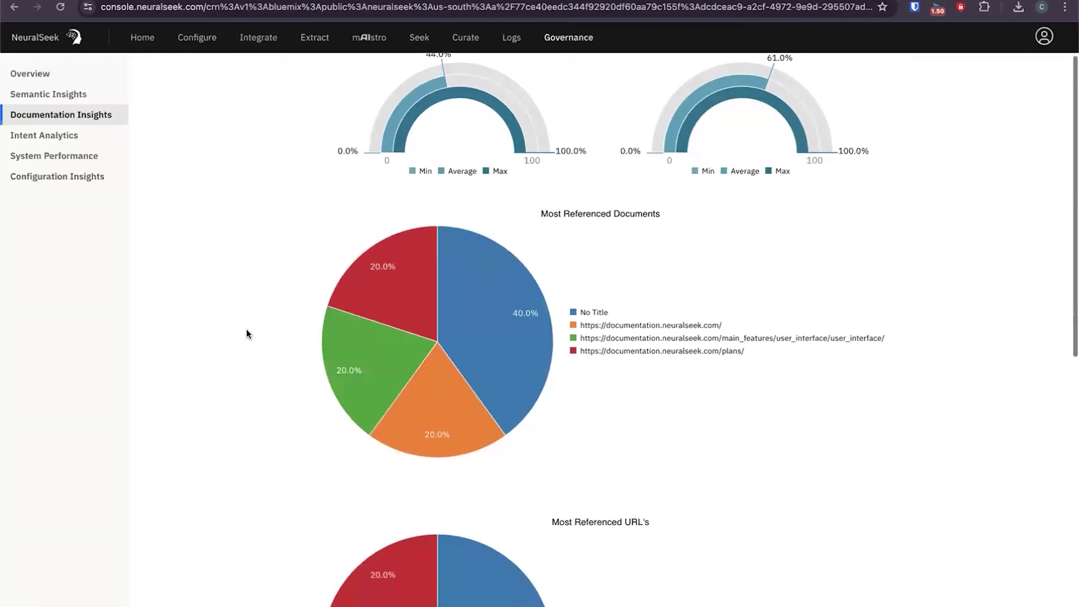
scroll(246, 387, "down", 1)
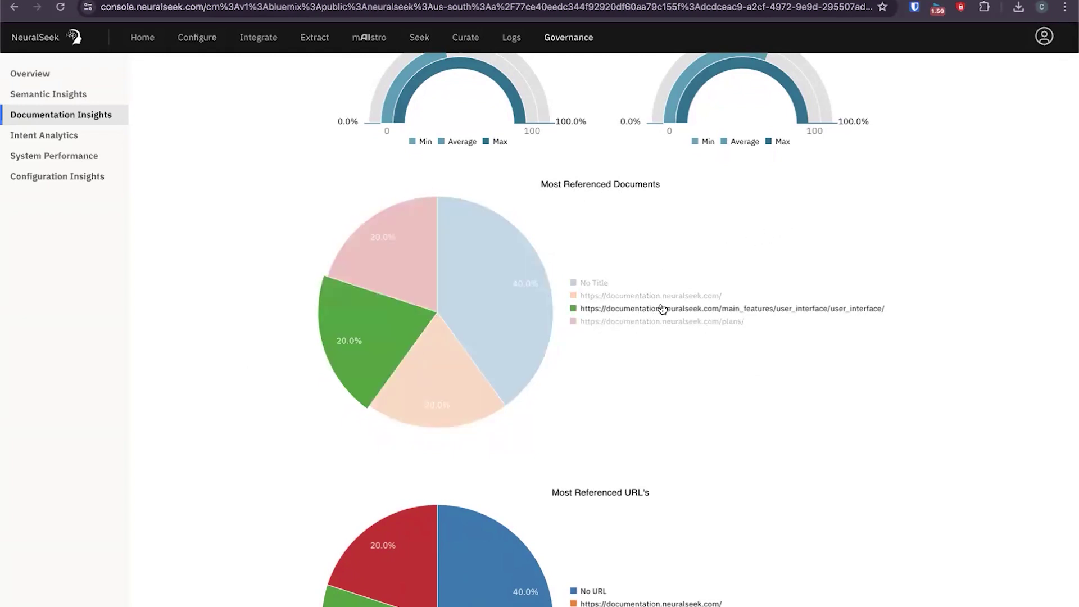
scroll(224, 427, "down", 3)
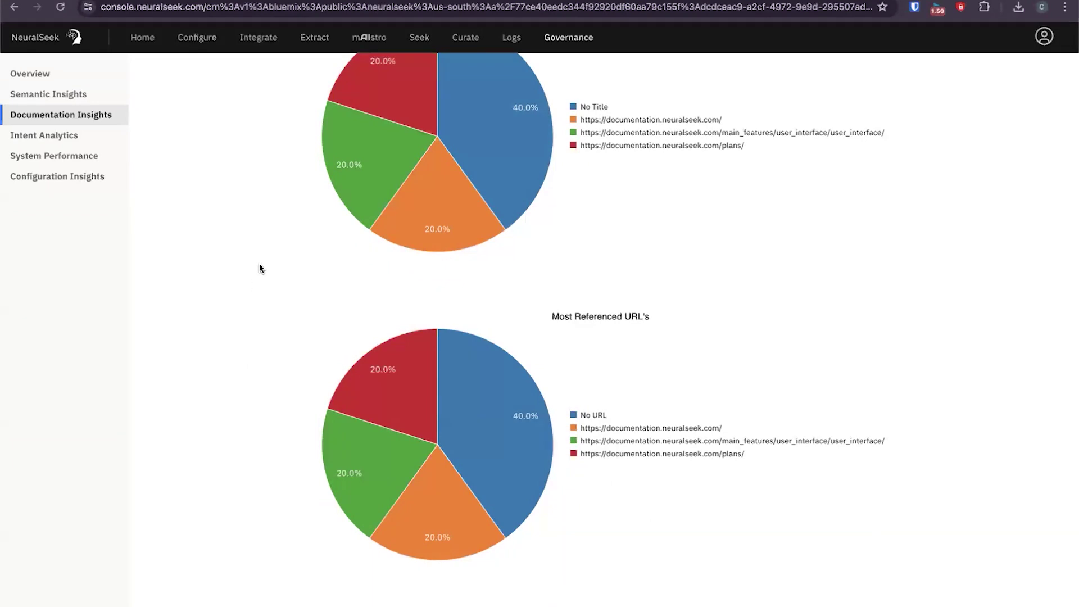
scroll(246, 311, "up", 1)
mouse_move(470, 403)
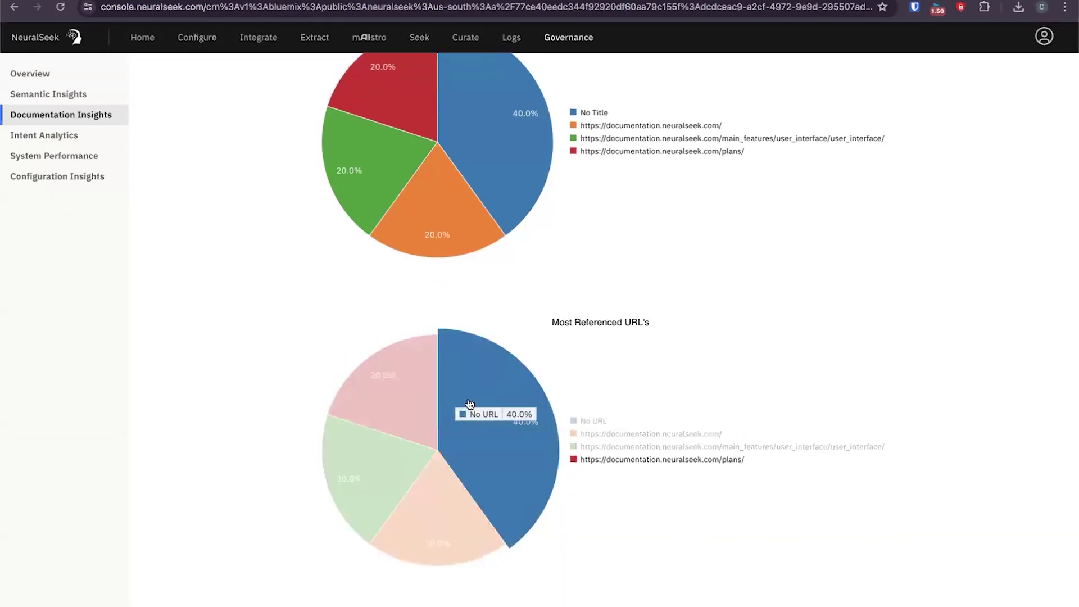
scroll(232, 388, "up", 2)
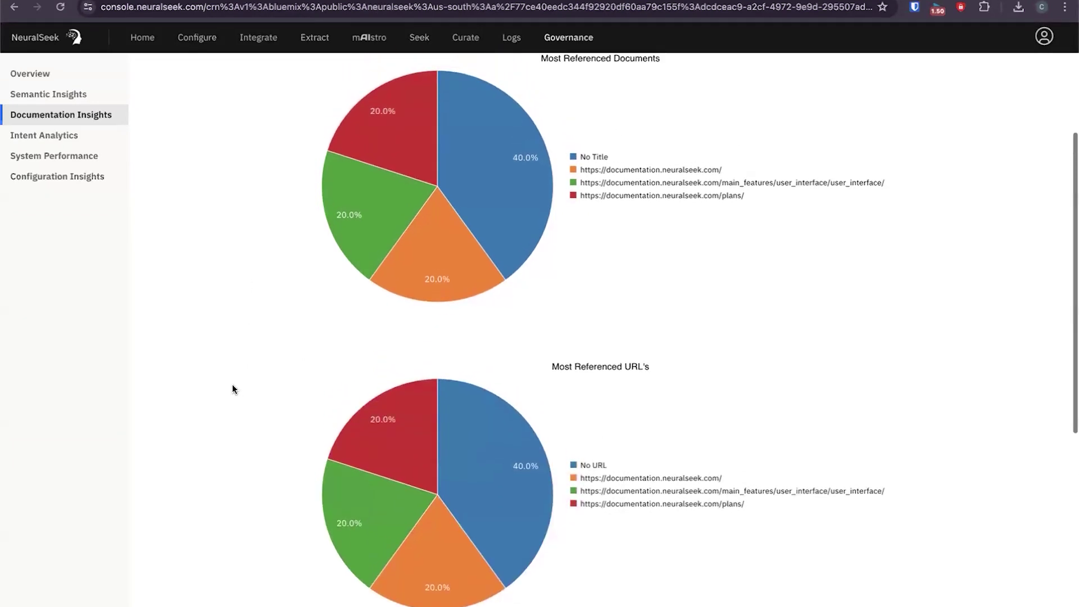
scroll(232, 388, "up", 2)
scroll(232, 388, "up", 3)
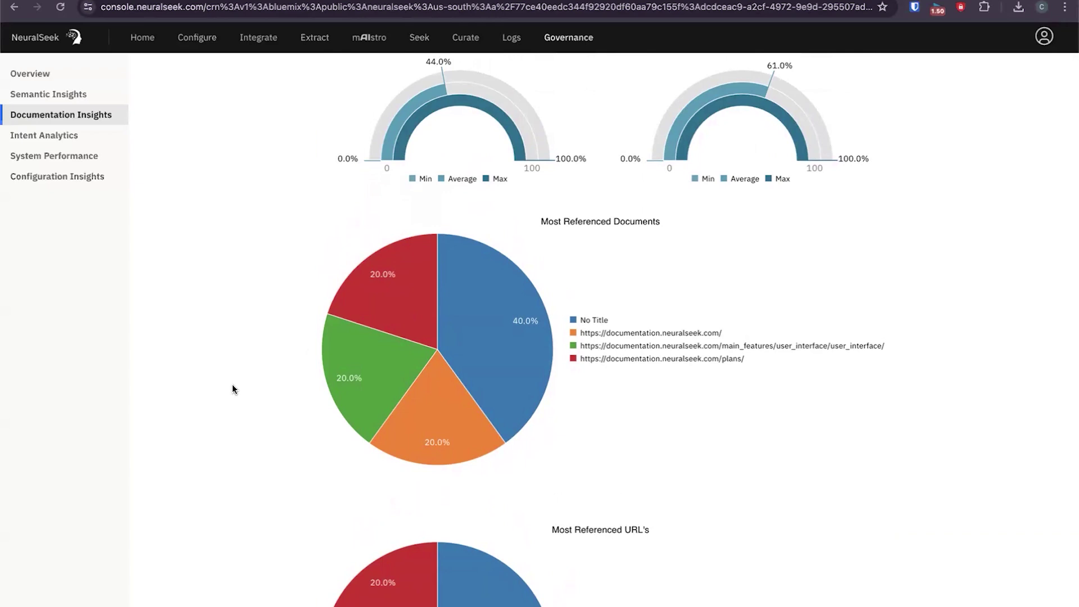
scroll(242, 336, "up", 2)
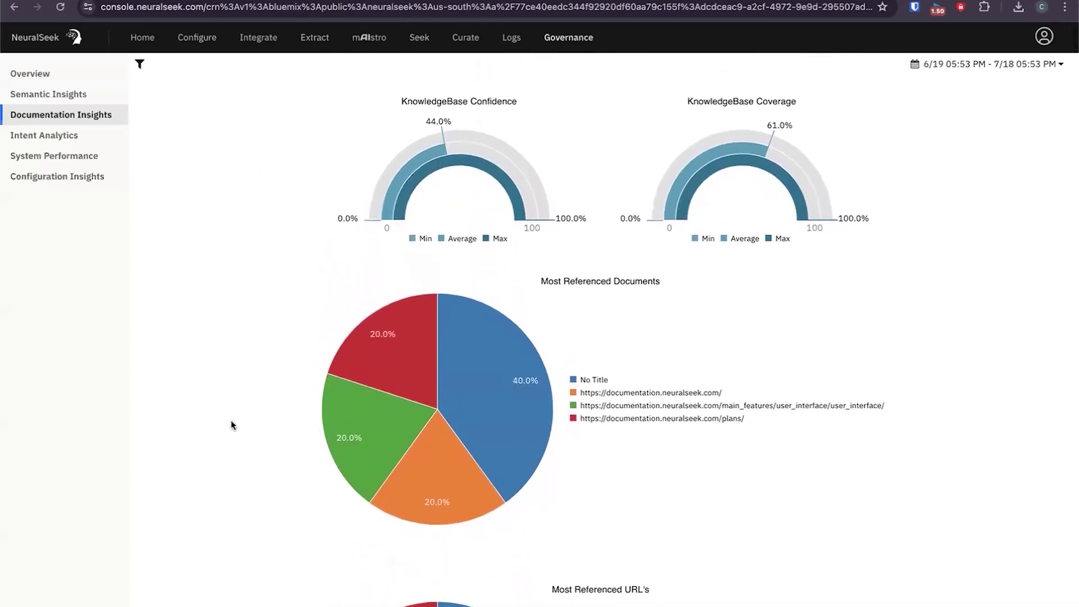
scroll(231, 423, "down", 5)
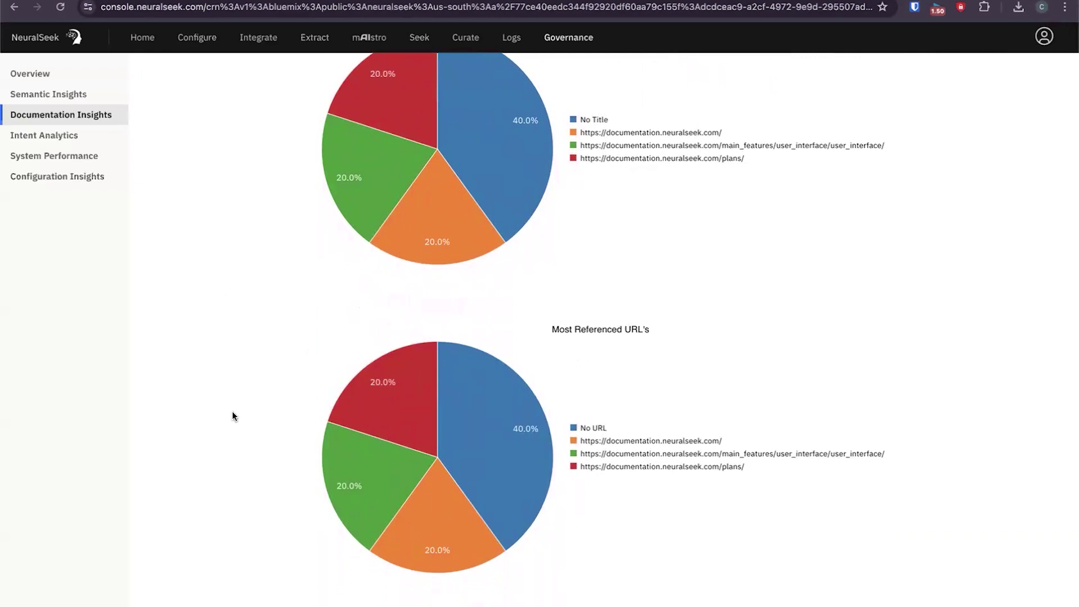
scroll(234, 416, "up", 5)
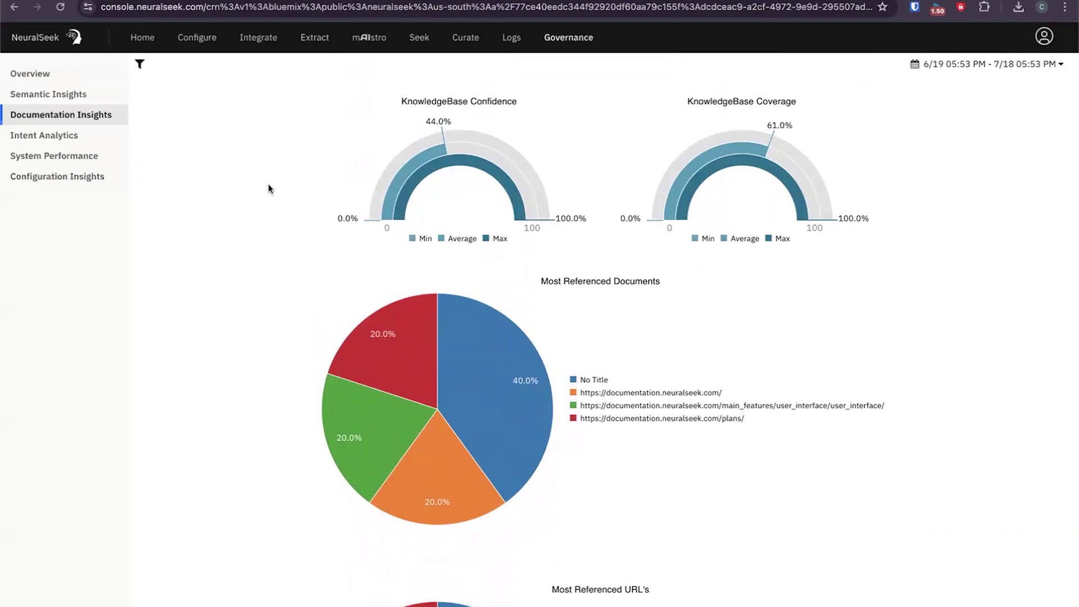
Open Intent Analytics for the Virtual Agents category and shorten its lookback period.
left_click(102, 144)
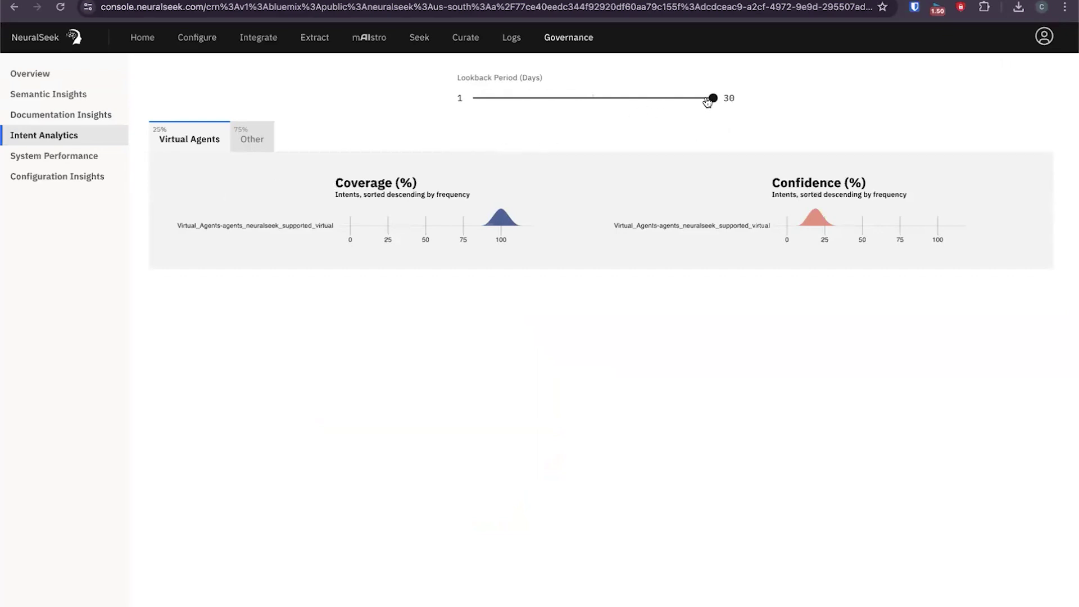
left_click(508, 98)
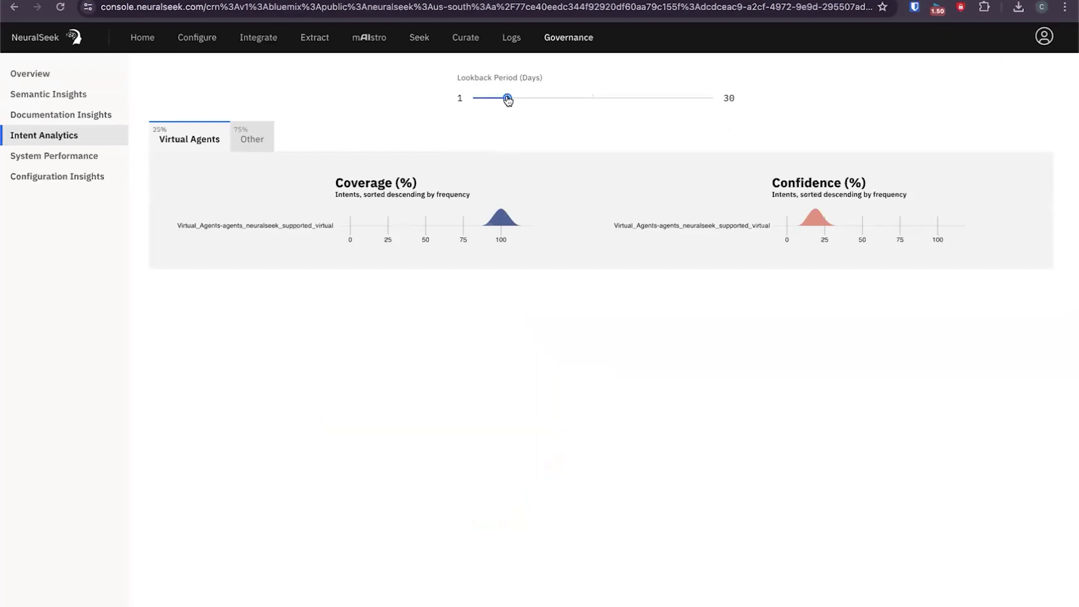
Extend the intent lookback period to nearly 30 days and view coverage and confidence for the Other category.
left_click_drag(508, 98, 728, 93)
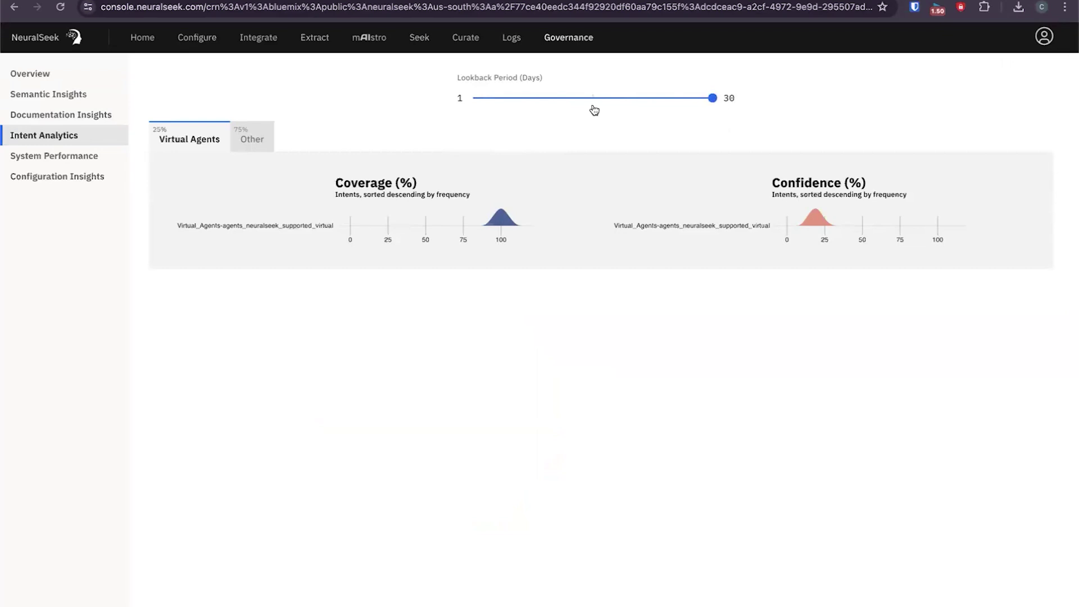
left_click(696, 99)
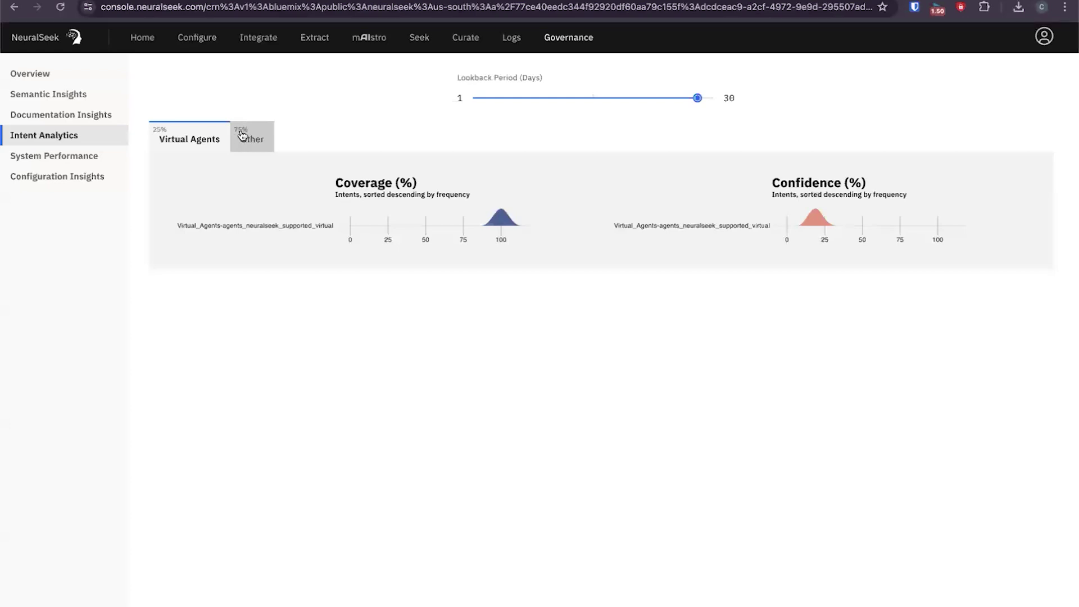
left_click(262, 132)
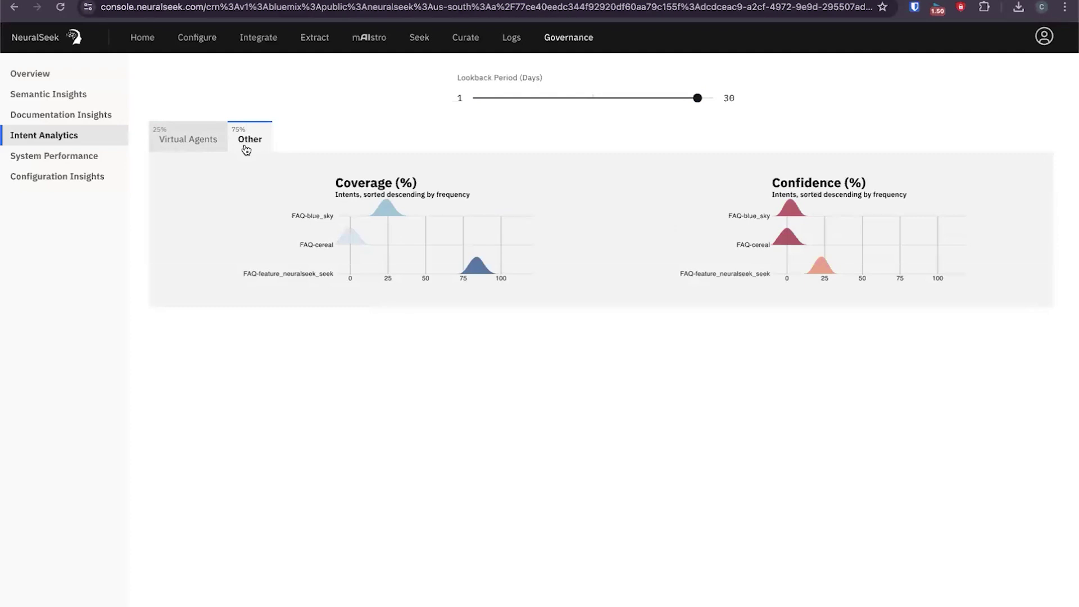
Examine the System Performance charts for instance performance and universe performance.
left_click(113, 157)
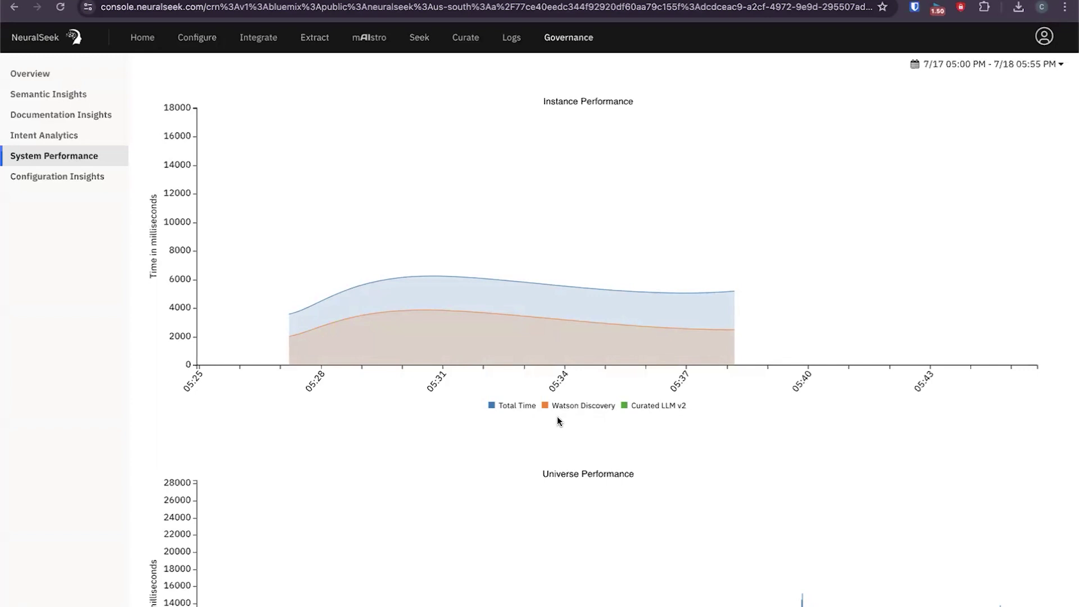
scroll(494, 426, "down", 3)
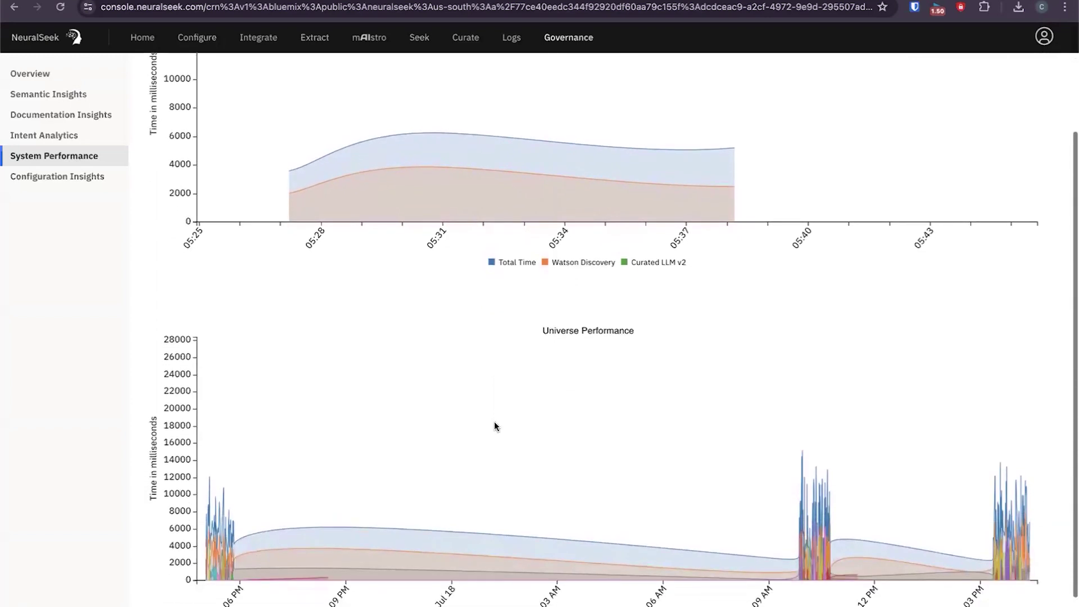
scroll(494, 425, "down", 1)
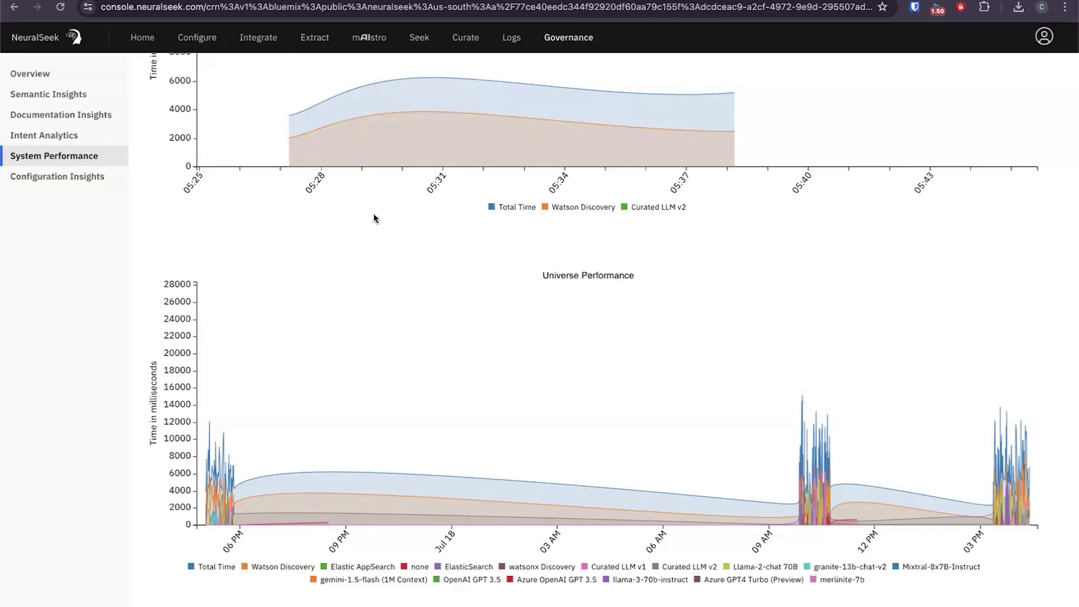
Open the Personal Identifiable Information (PII) Handling configuration and review the available actions for PII found in user input.
left_click(185, 39)
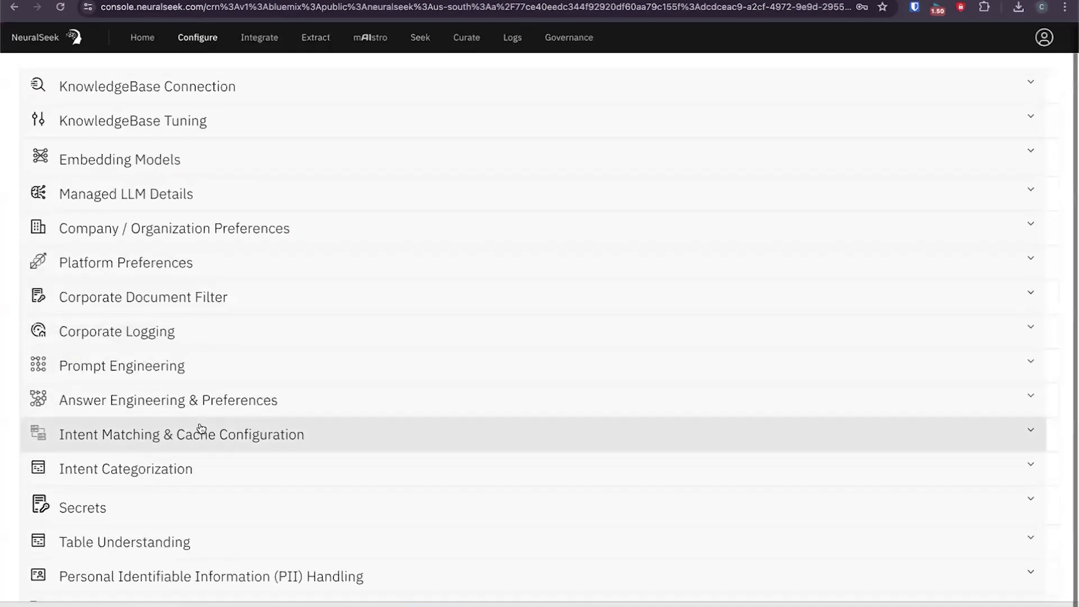
scroll(196, 429, "down", 1)
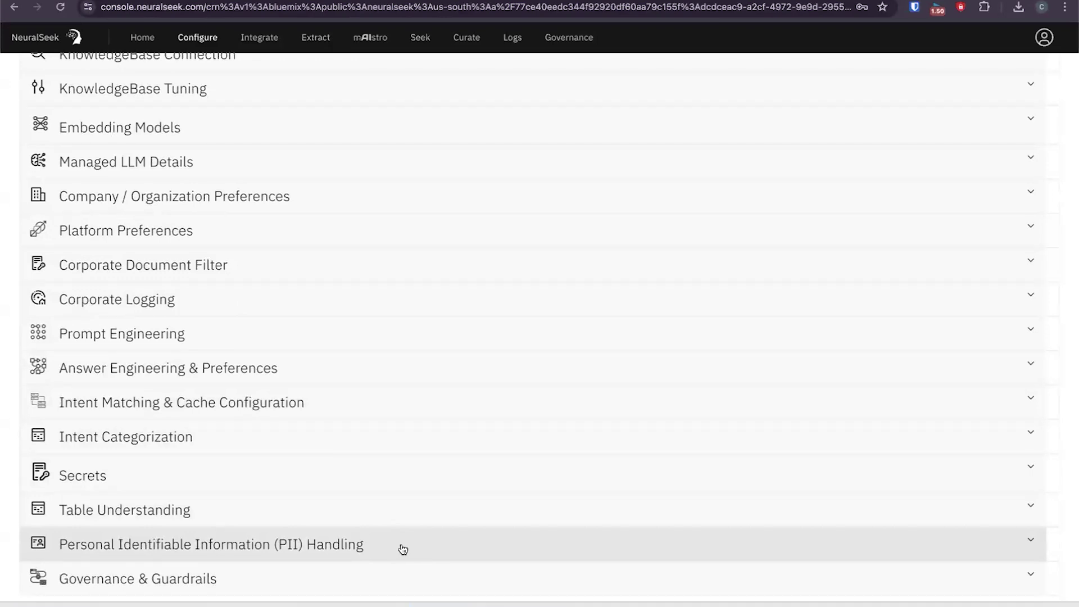
left_click(403, 549)
scroll(403, 549, "down", 8)
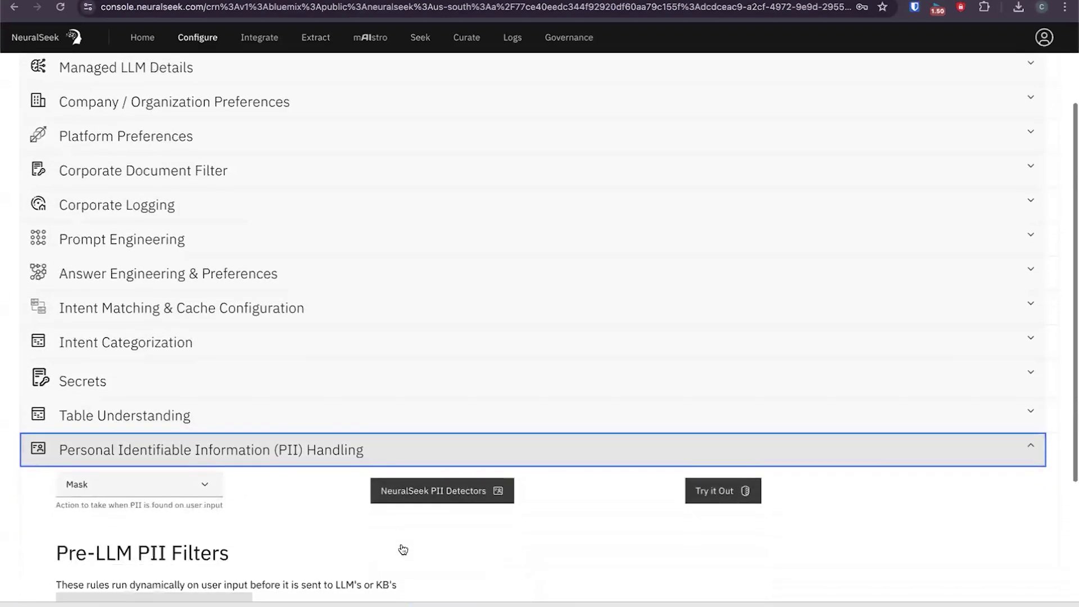
scroll(400, 543, "down", 1)
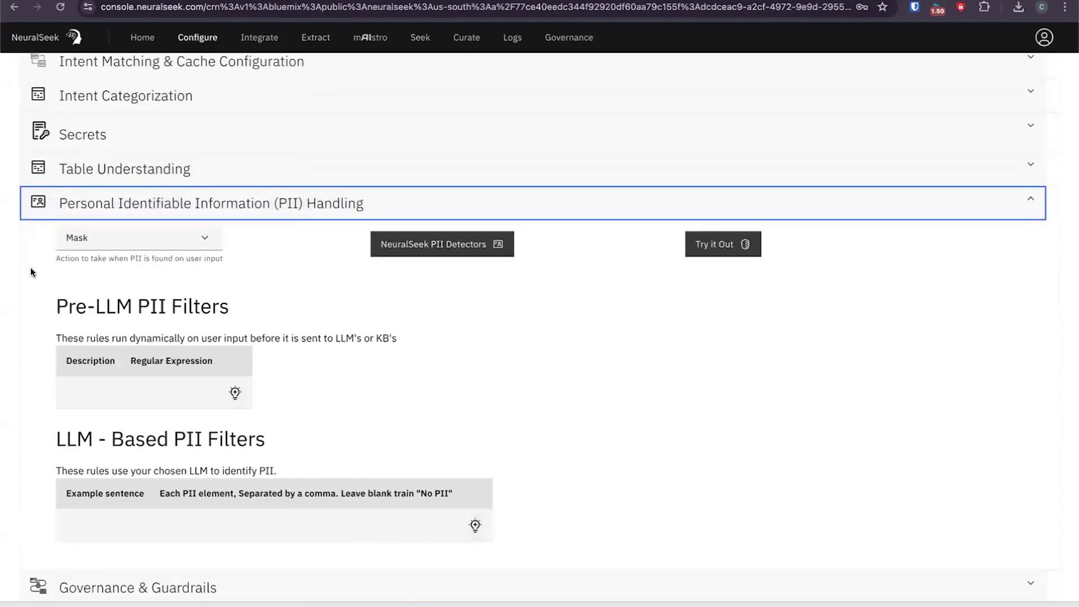
left_click(206, 244)
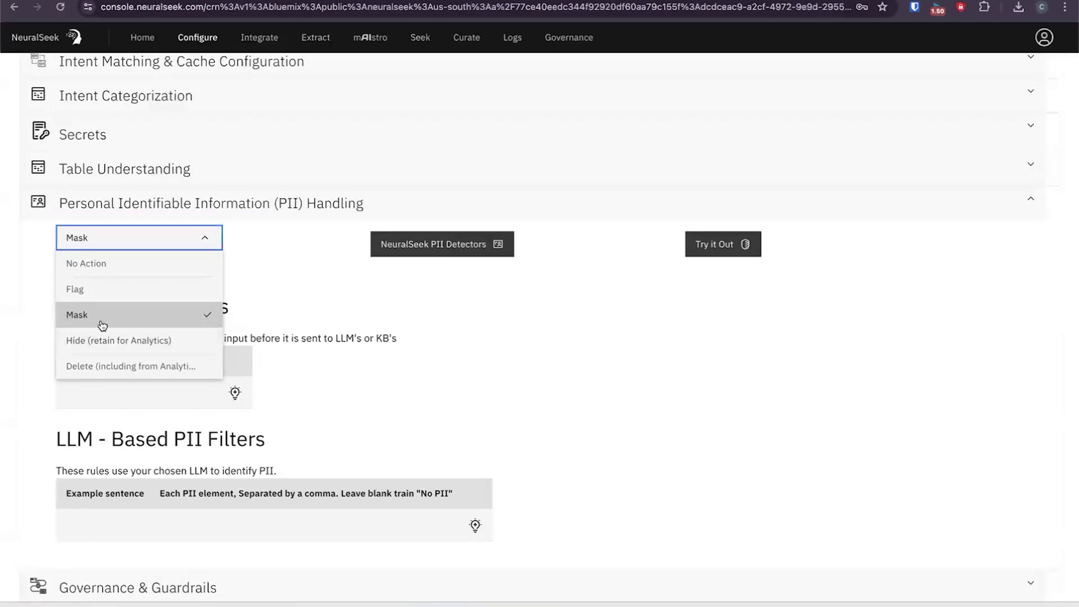
left_click(205, 245)
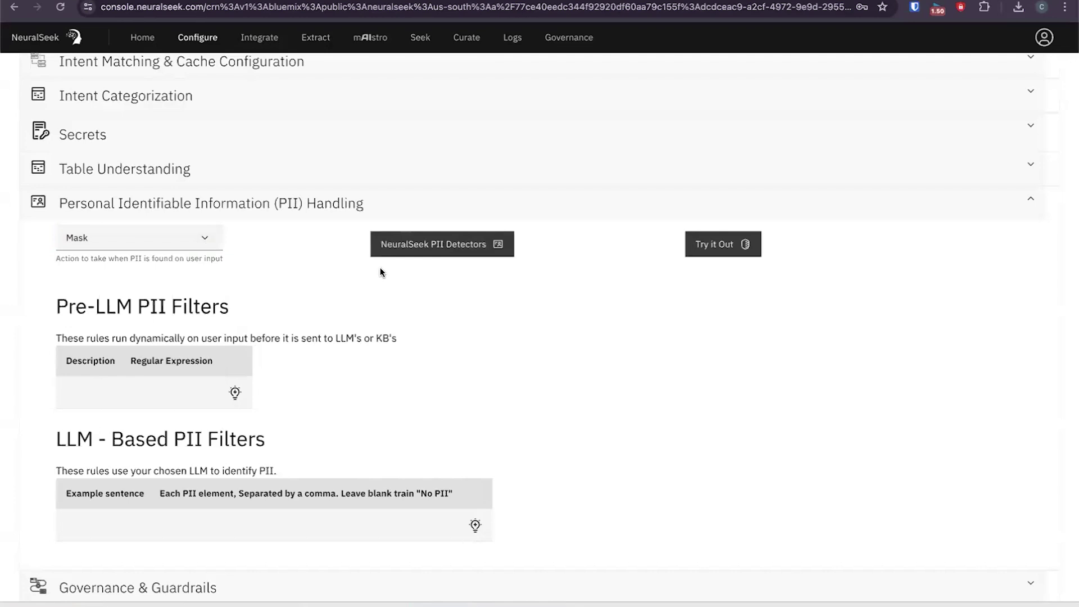
Enable the Names detector in the NeuralSeek PII Detectors, leaving Credit Card Number enabled.
left_click(481, 245)
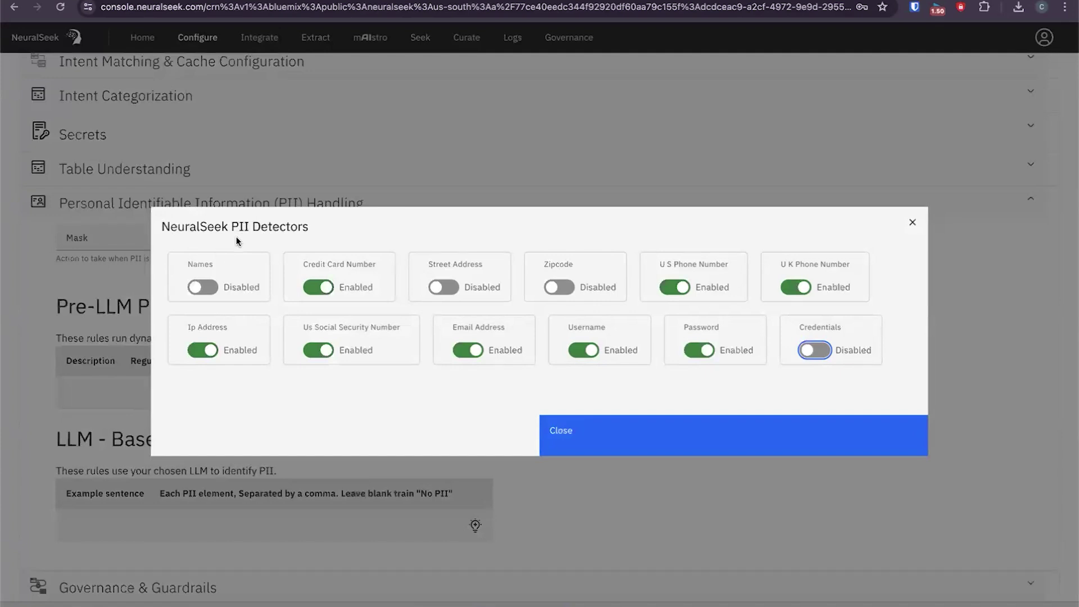
left_click(320, 288)
left_click(320, 288)
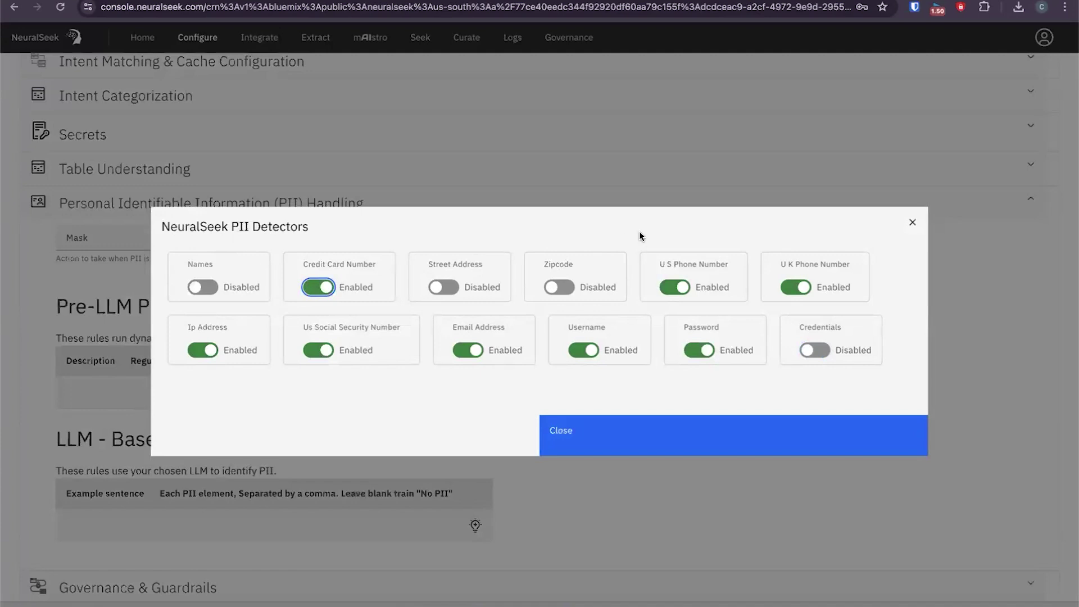
left_click(206, 289)
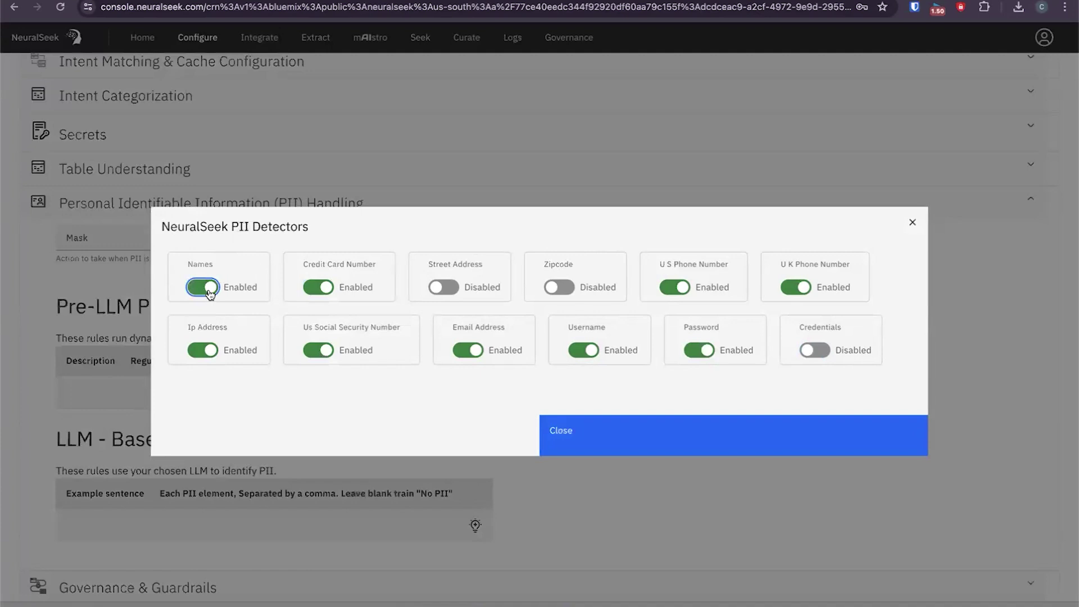
left_click(593, 444)
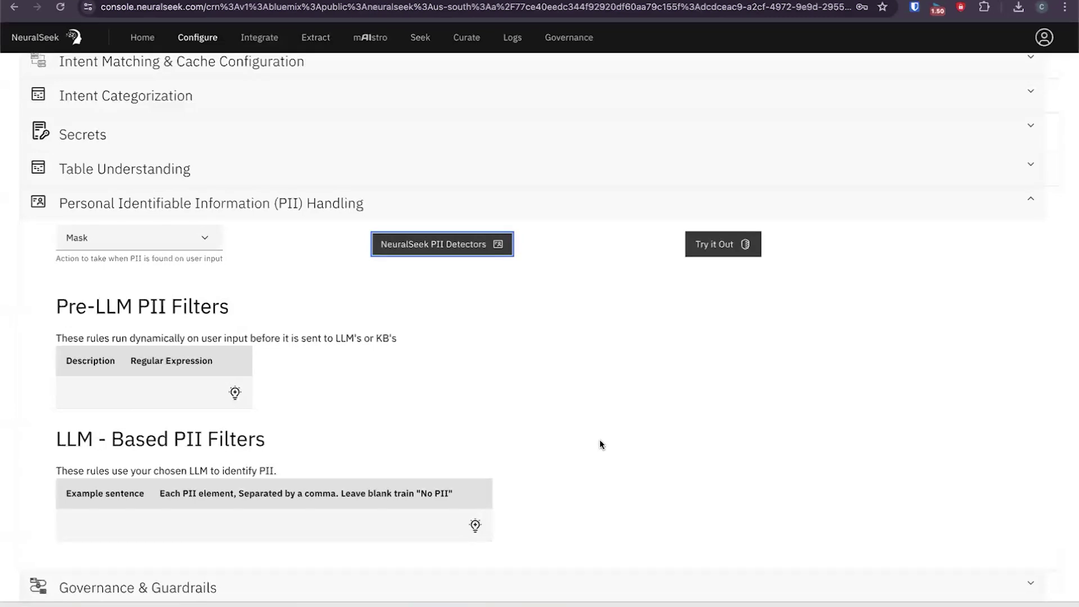
Add an LLM-based PII filter with the example sentence "I graduated college from JMU.".
left_click(475, 528)
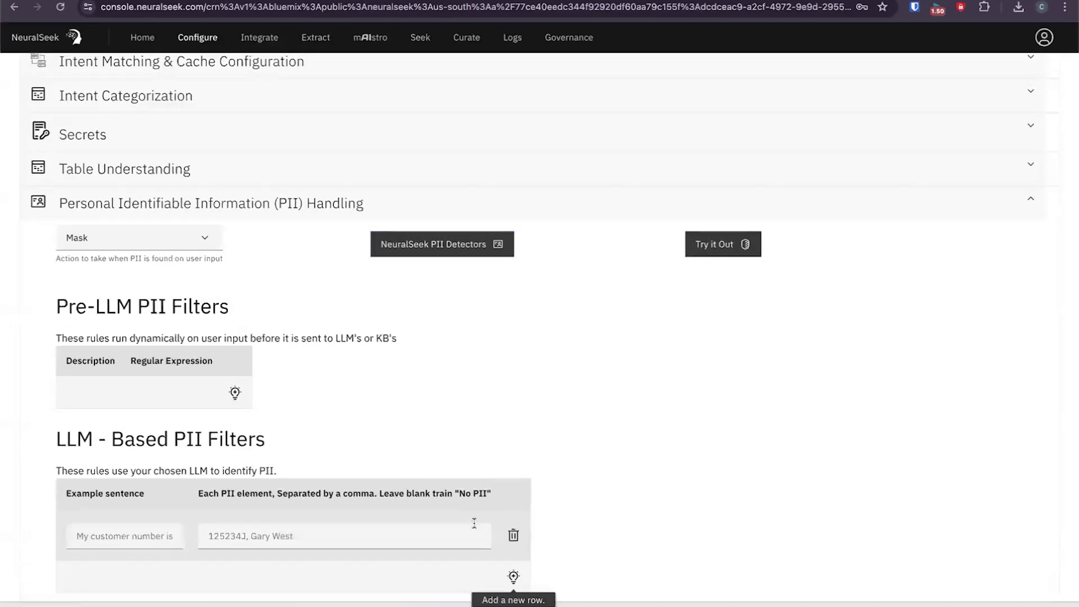
left_click(122, 540)
left_click(394, 437)
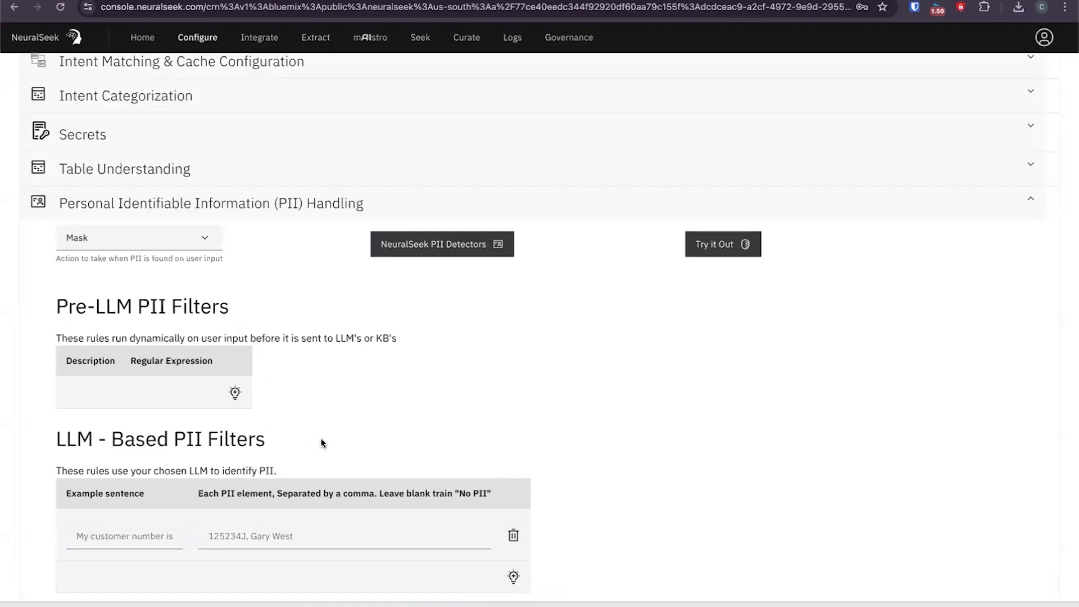
left_click(104, 535)
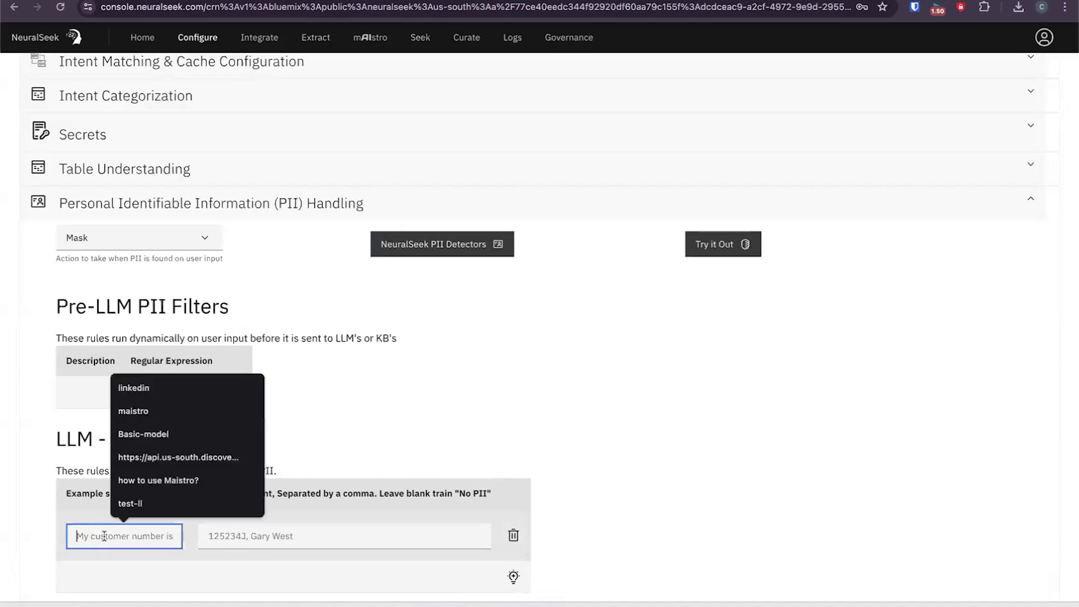
type("ated college from JMU.")
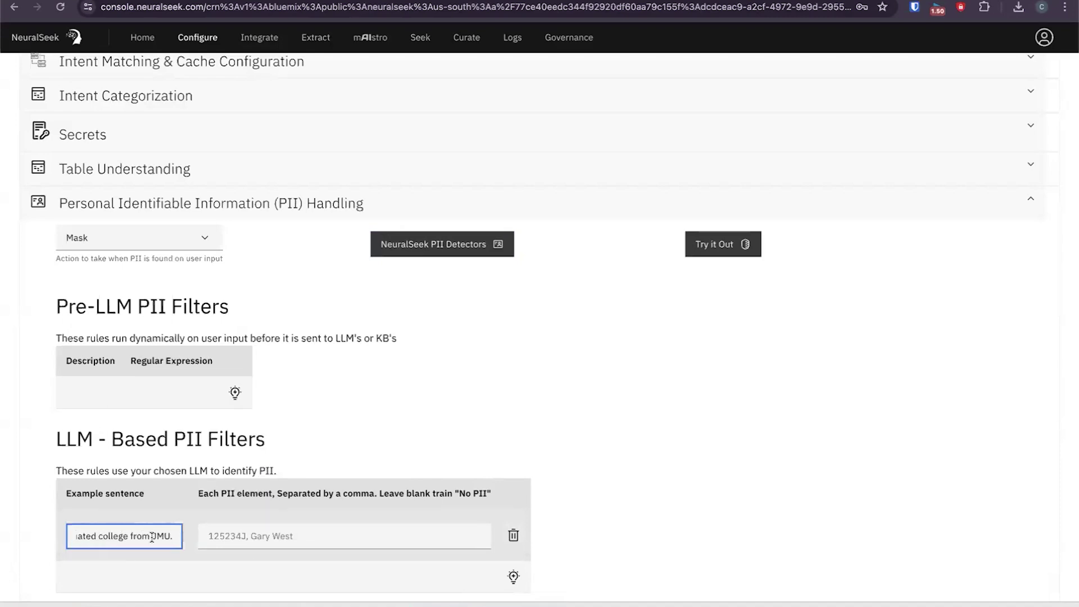
Enter JMU, taken from the example sentence, as the filter's PII element and save the configuration.
left_click_drag(152, 537, 187, 540)
key("ctrl+c")
key("BackSpace")
left_click(238, 537)
key("ctrl+v")
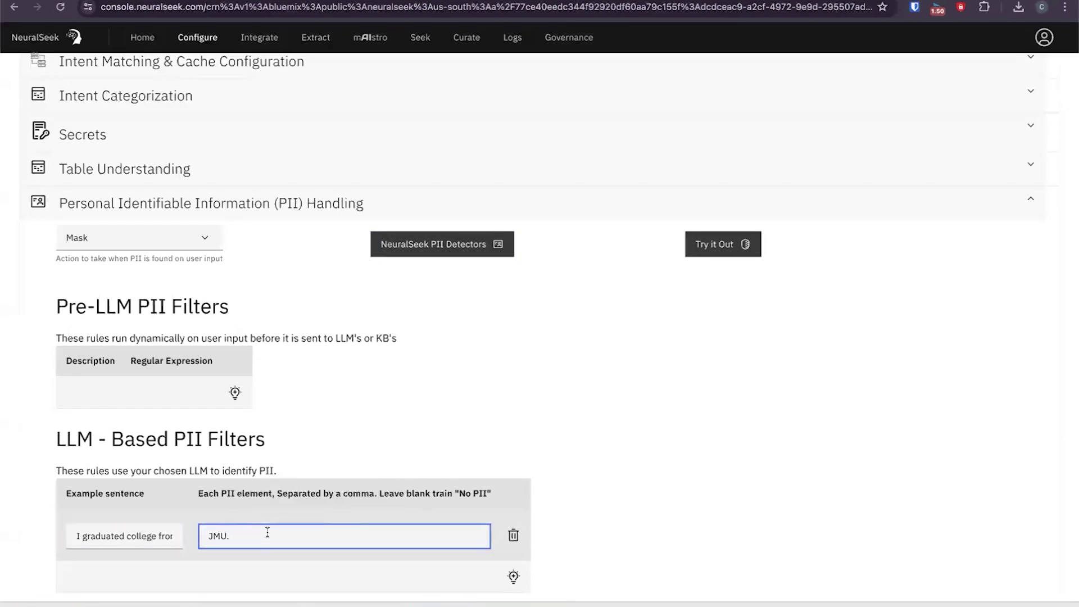
key("BackSpace")
left_click_drag(156, 535, 187, 535)
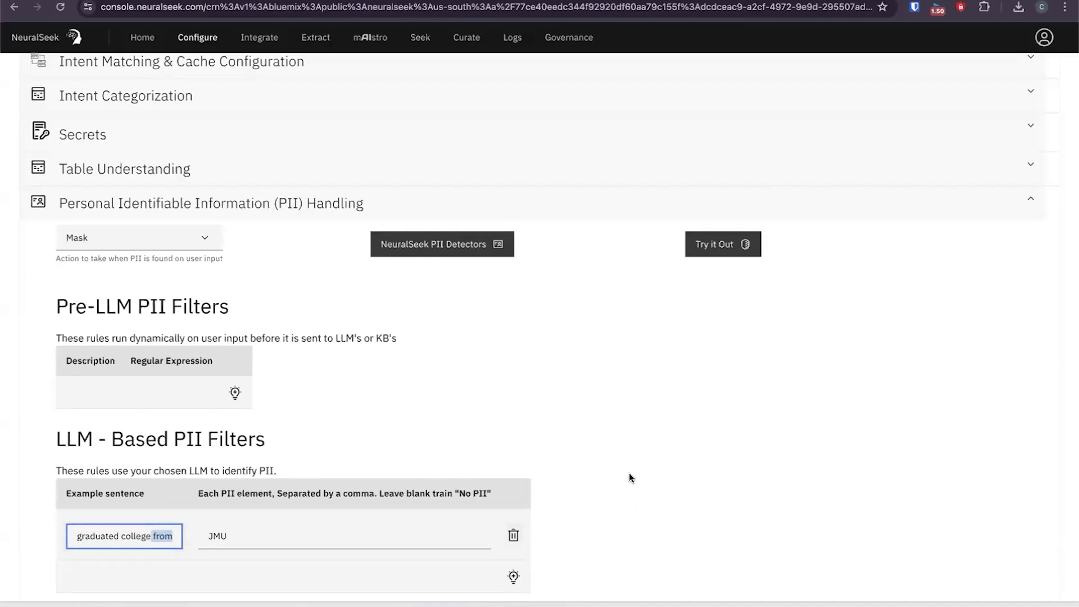
scroll(629, 473, "down", 1)
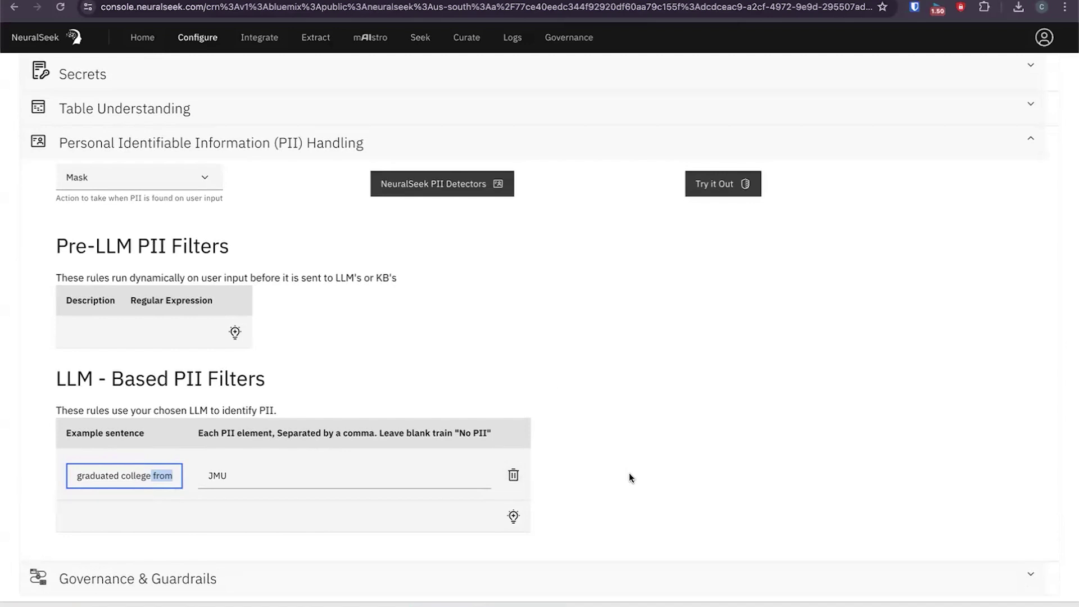
left_click(650, 425)
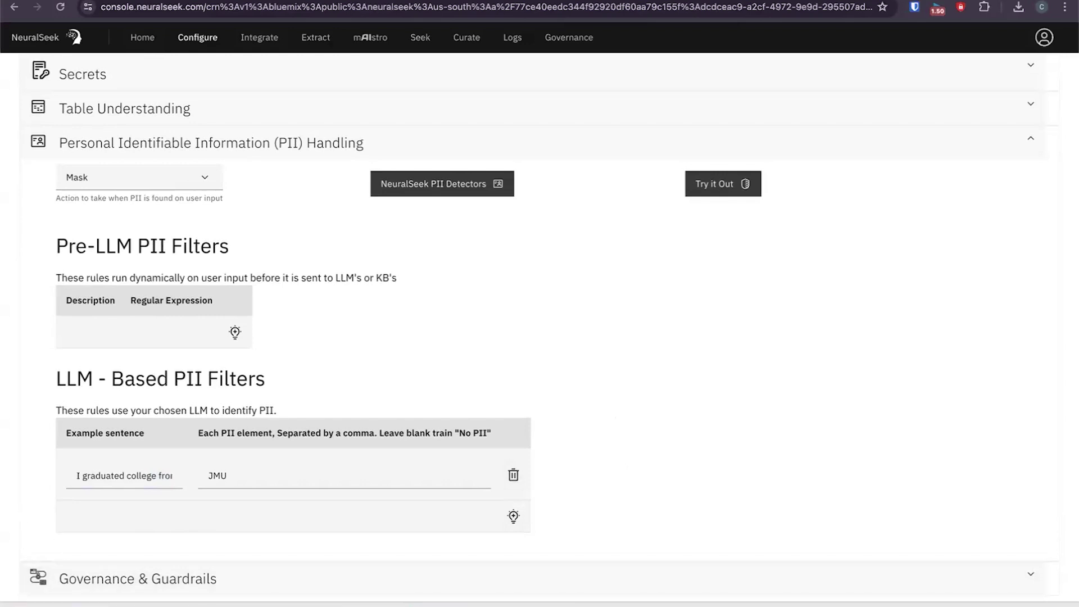
key("ctrl+s")
left_click(585, 450)
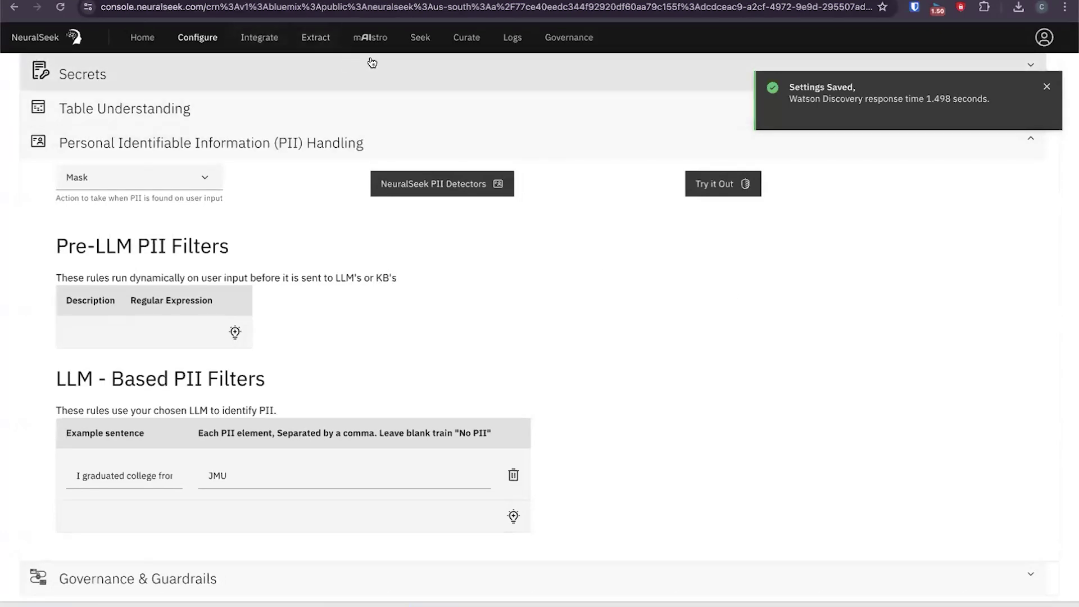
Ask Seek "What colleges are in Virginia?" and review the answer's analysis details.
left_click(419, 43)
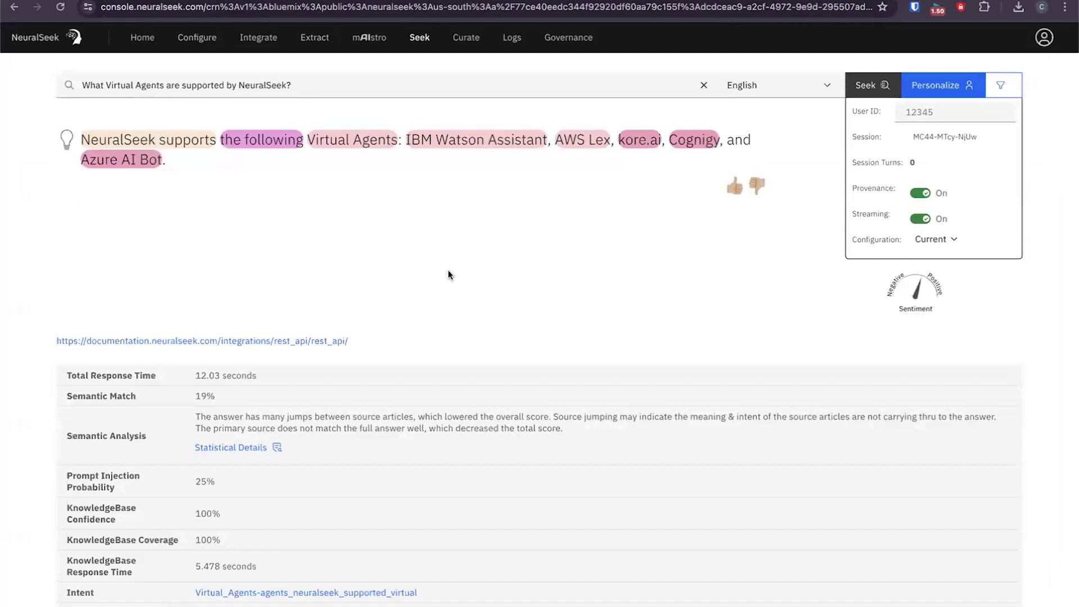
left_click(316, 85)
key("ctrl+a")
key("BackSpace")
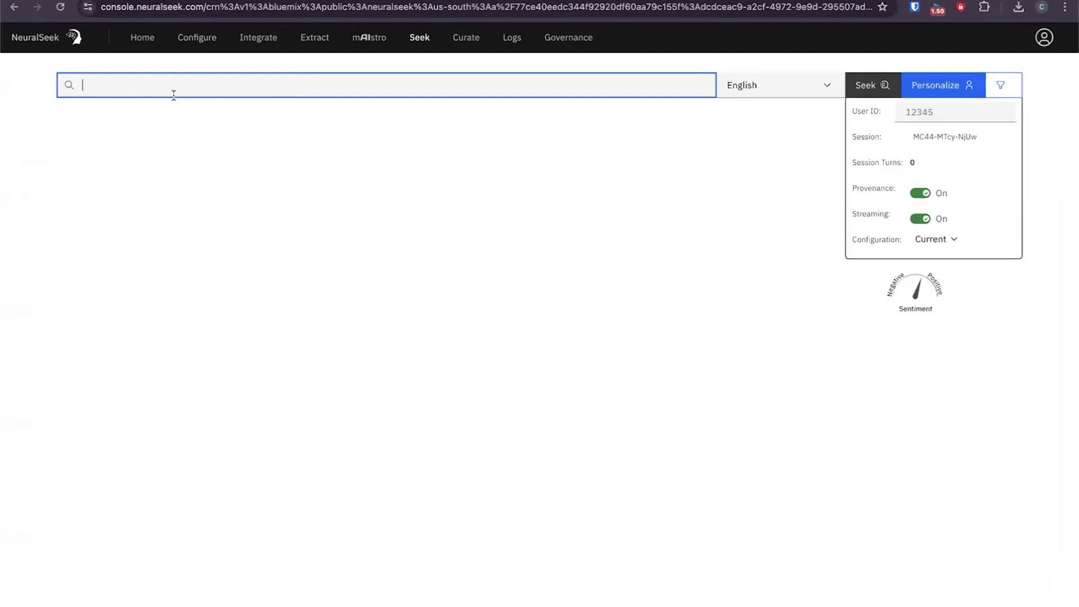
type("What colleges are in Virginia?")
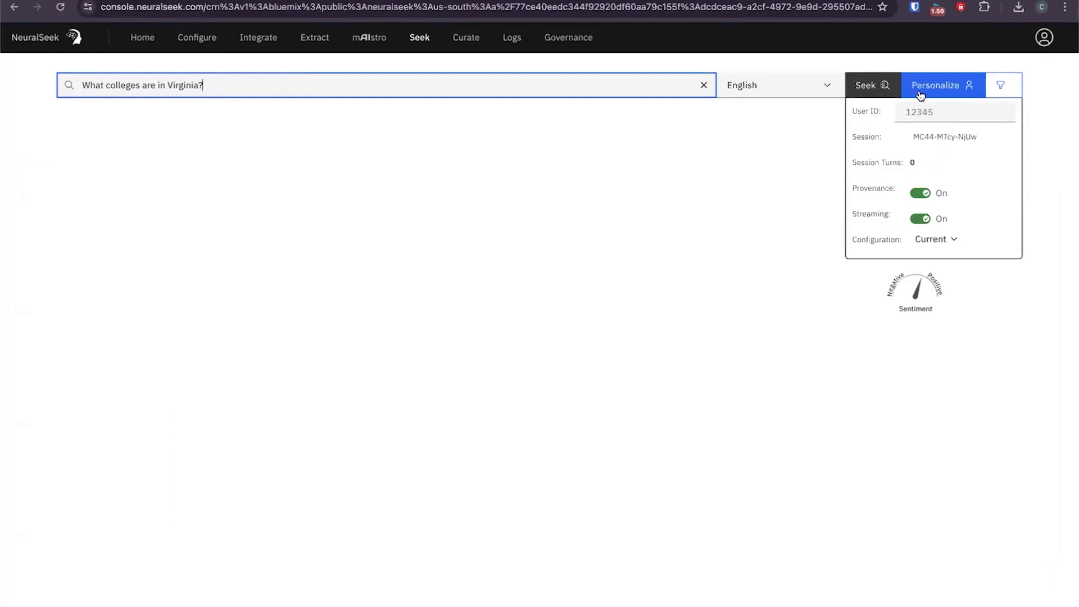
left_click(861, 89)
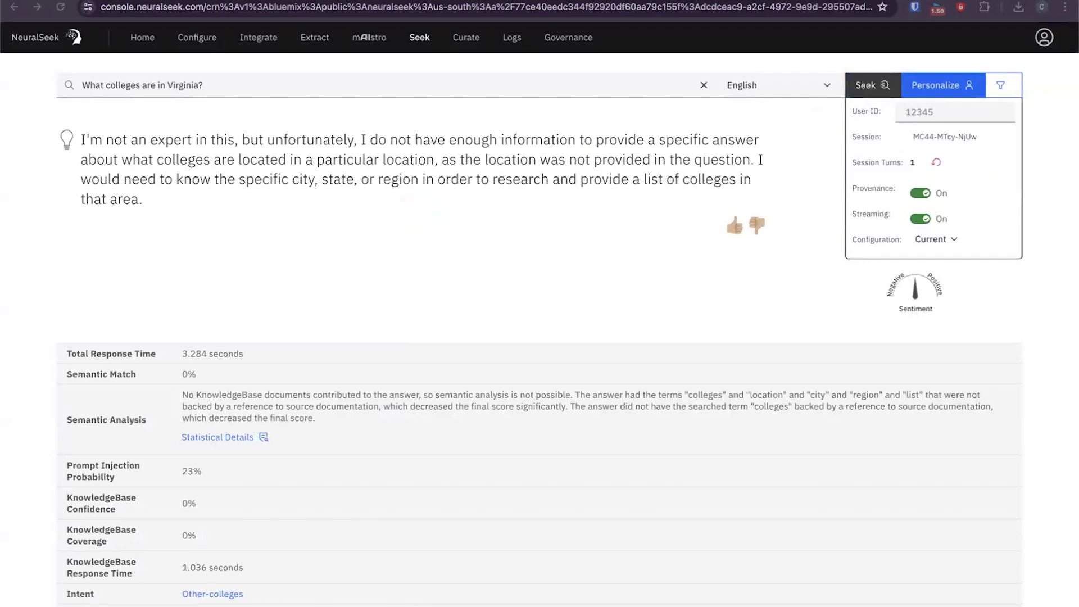
scroll(346, 252, "down", 3)
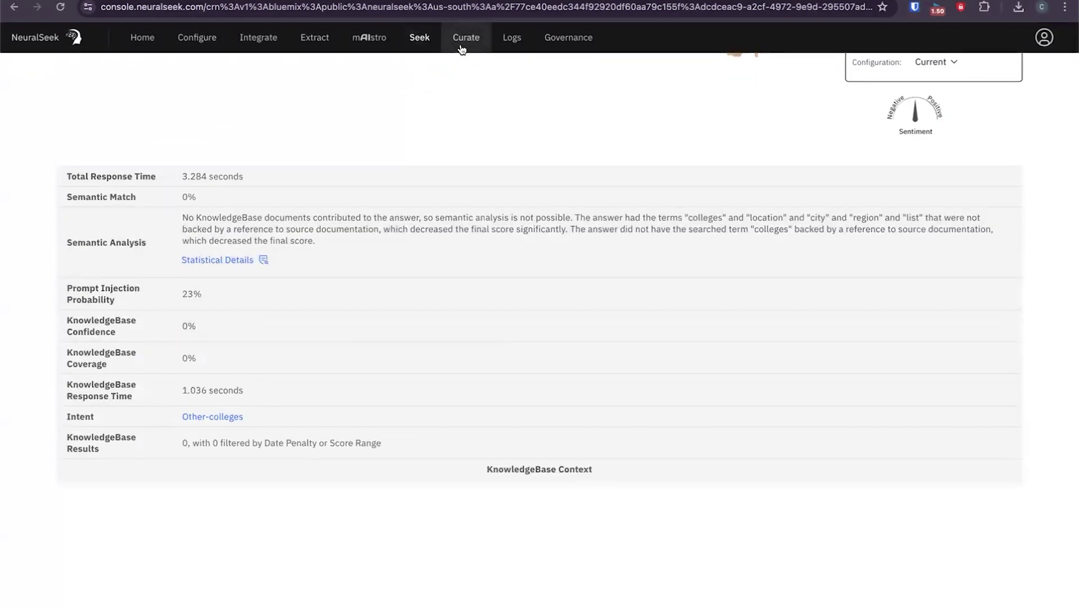
Open the Other-colleges intent in Curate and check how its example question and answer handle PII.
left_click(460, 47)
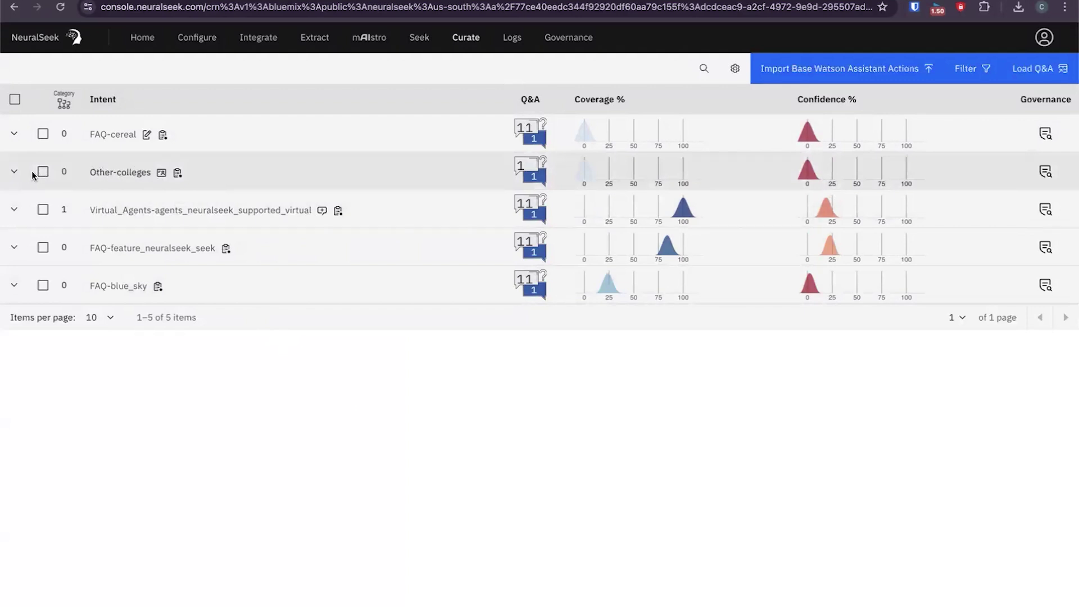
left_click(14, 174)
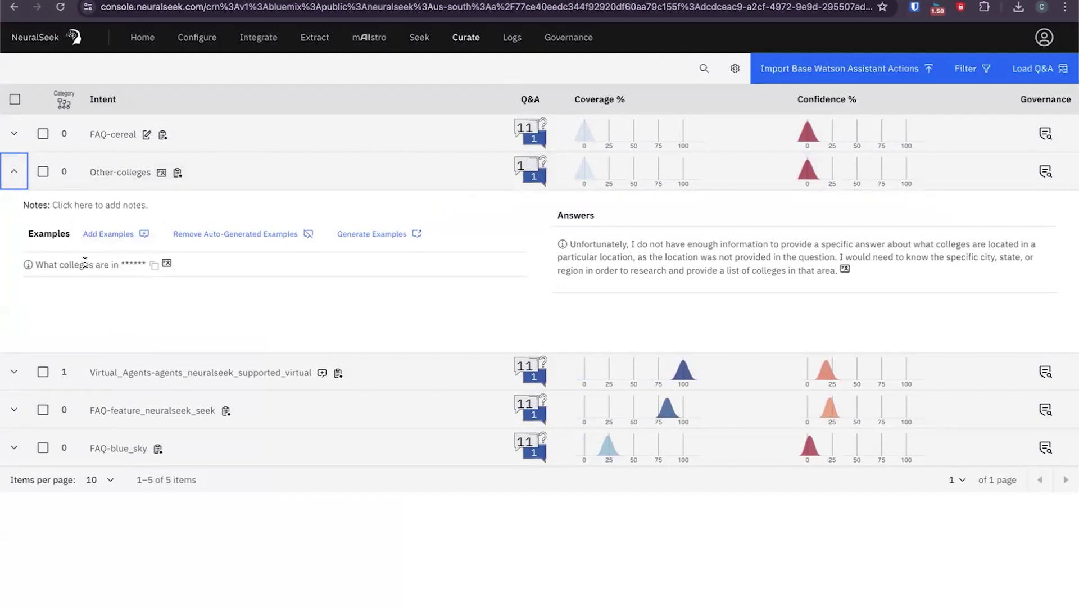
mouse_move(168, 269)
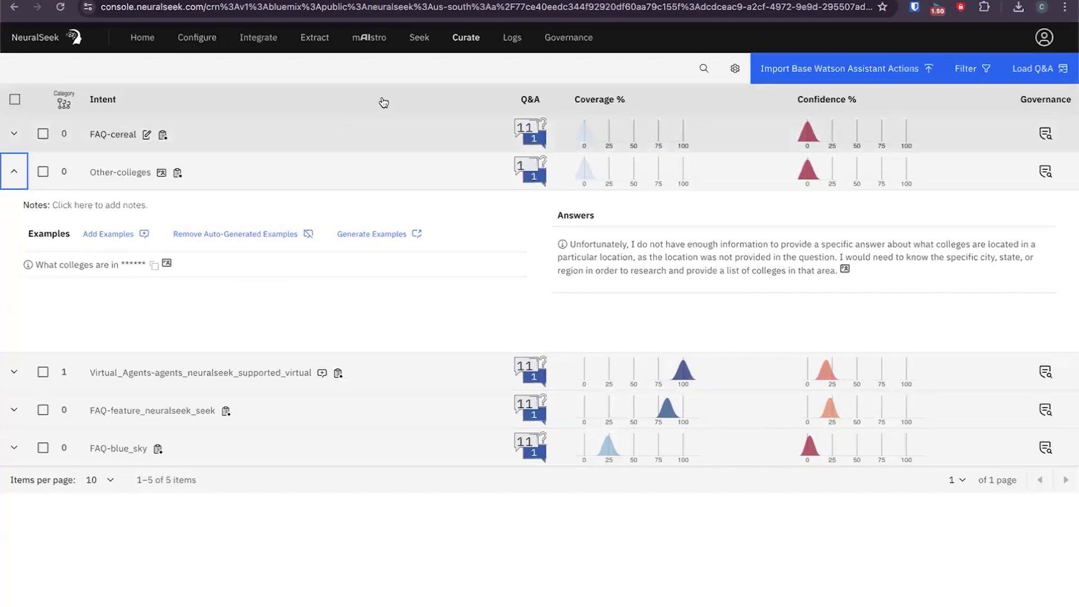
Open mAIstro, dismiss the template-building dialog to reach the empty visual editor, and expand the Extract Data functions.
left_click(355, 50)
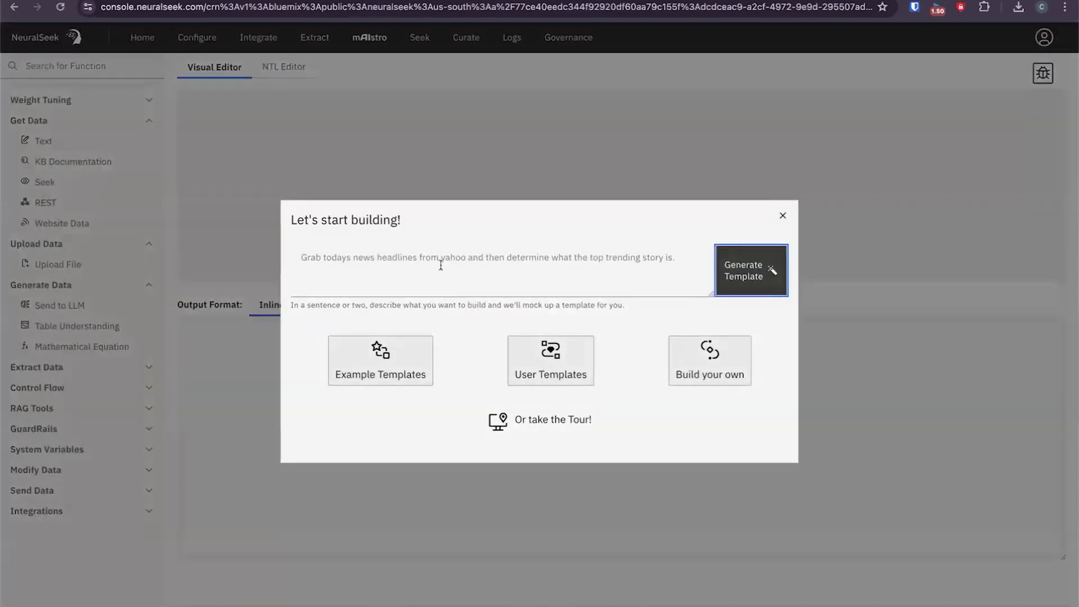
left_click(440, 264)
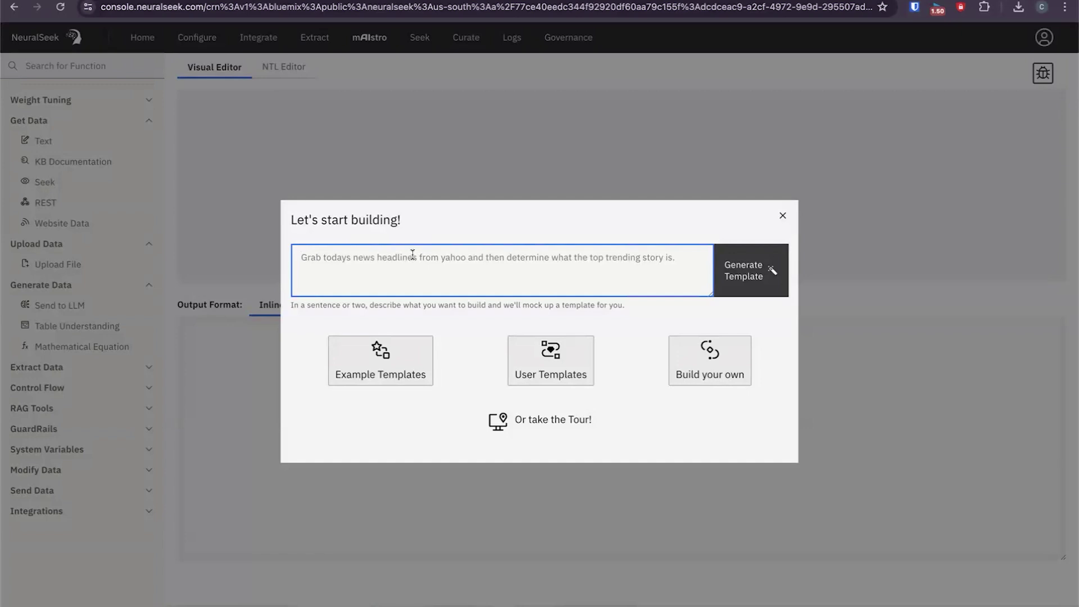
left_click(783, 216)
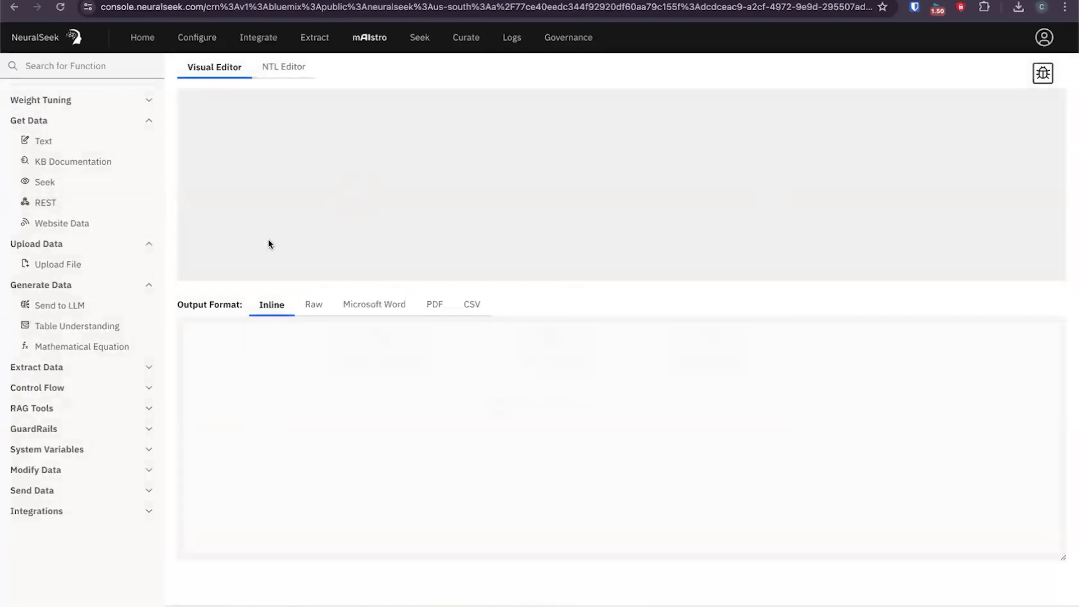
left_click(144, 368)
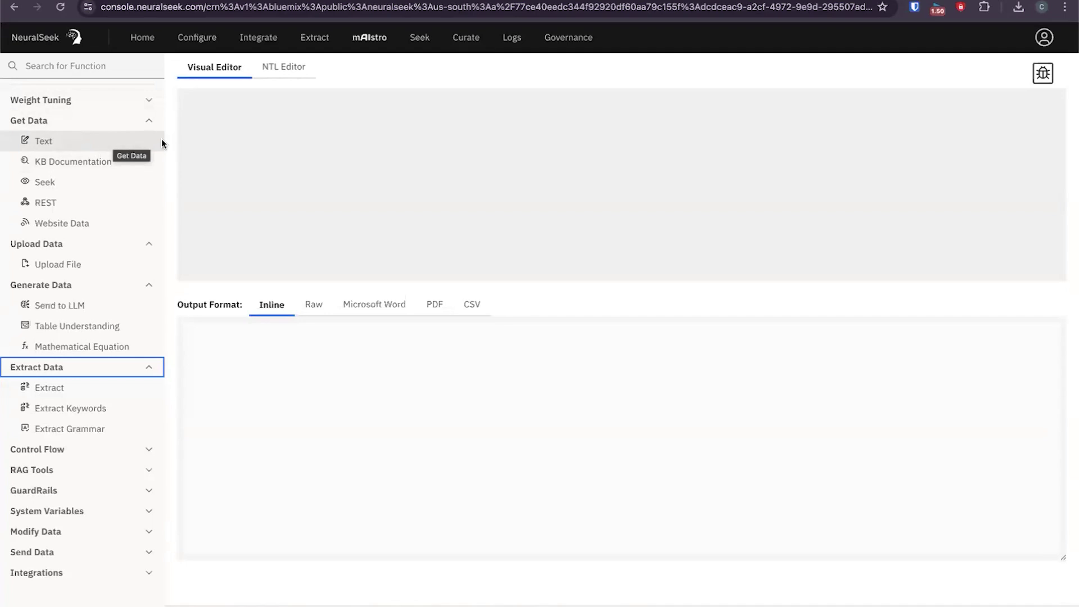
Add a Text node to the flow and check the variables and secrets available for its text to inject.
left_click(83, 145)
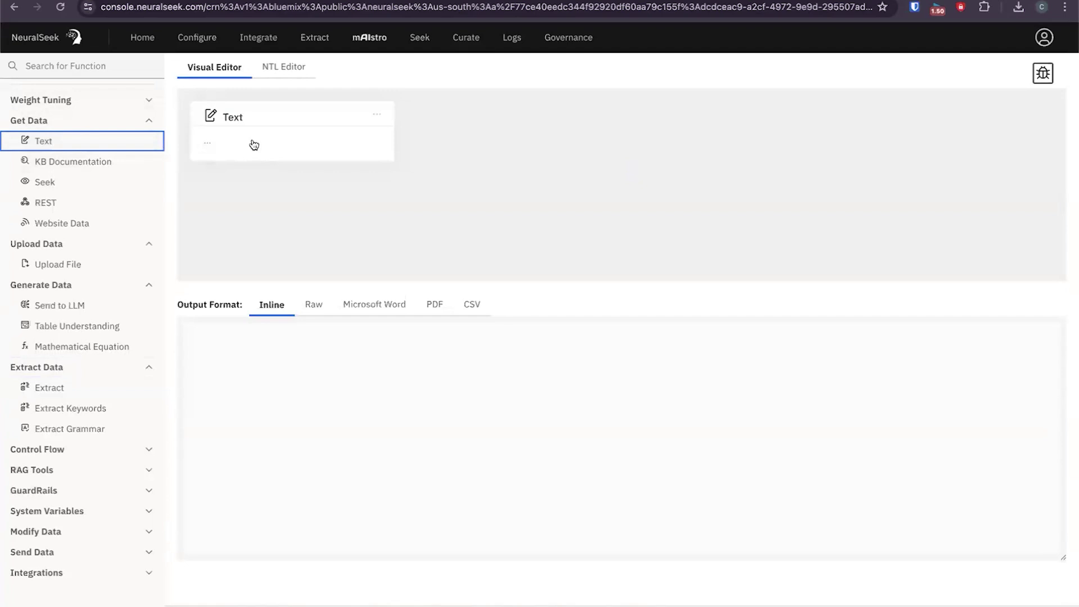
left_click(254, 145)
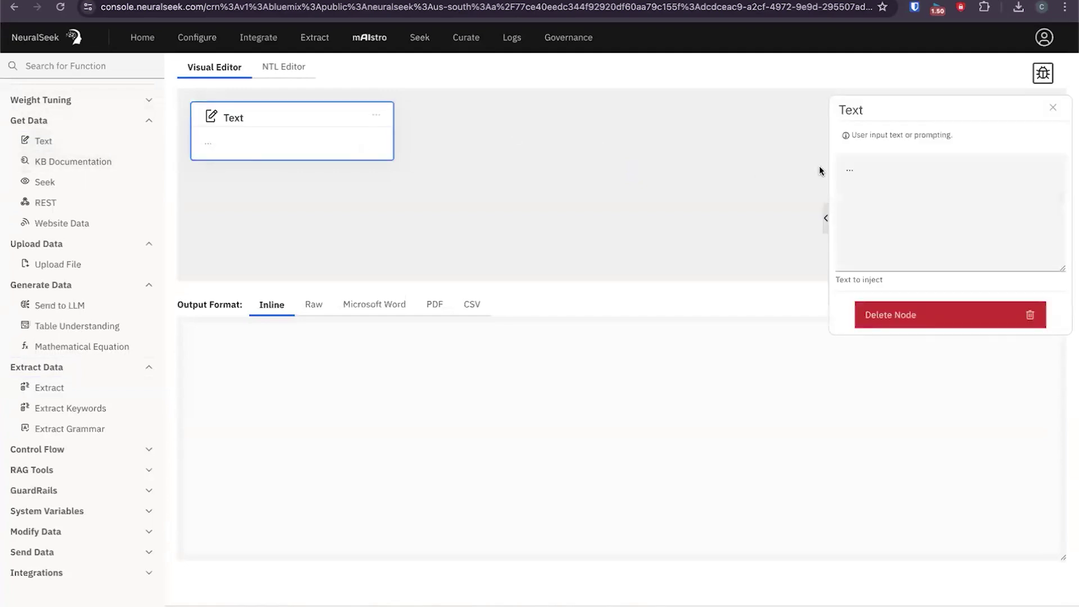
left_click(870, 169)
left_click_drag(867, 178, 835, 176)
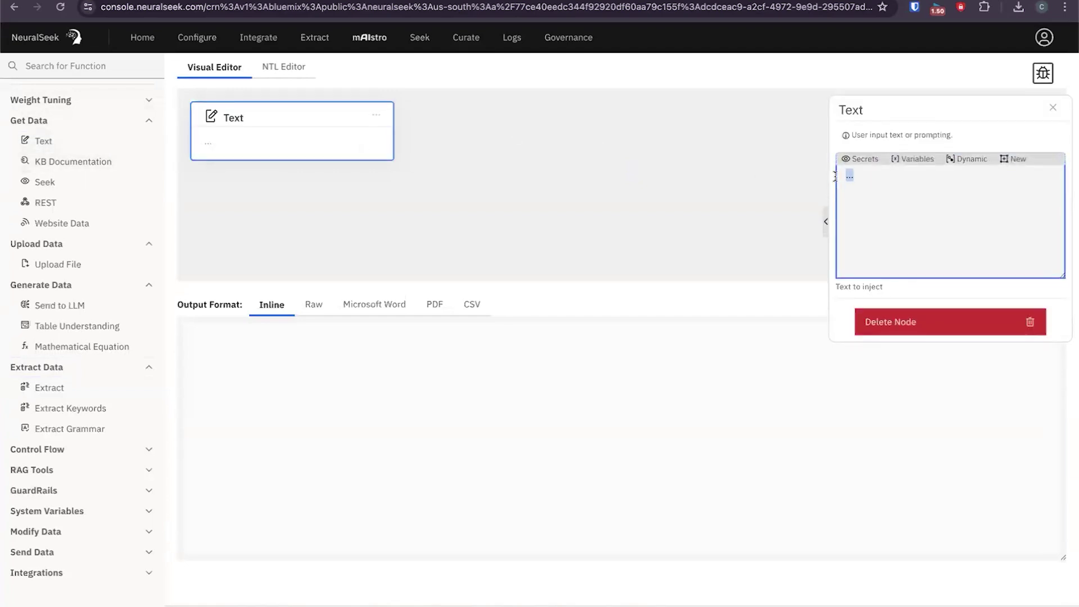
left_click(913, 159)
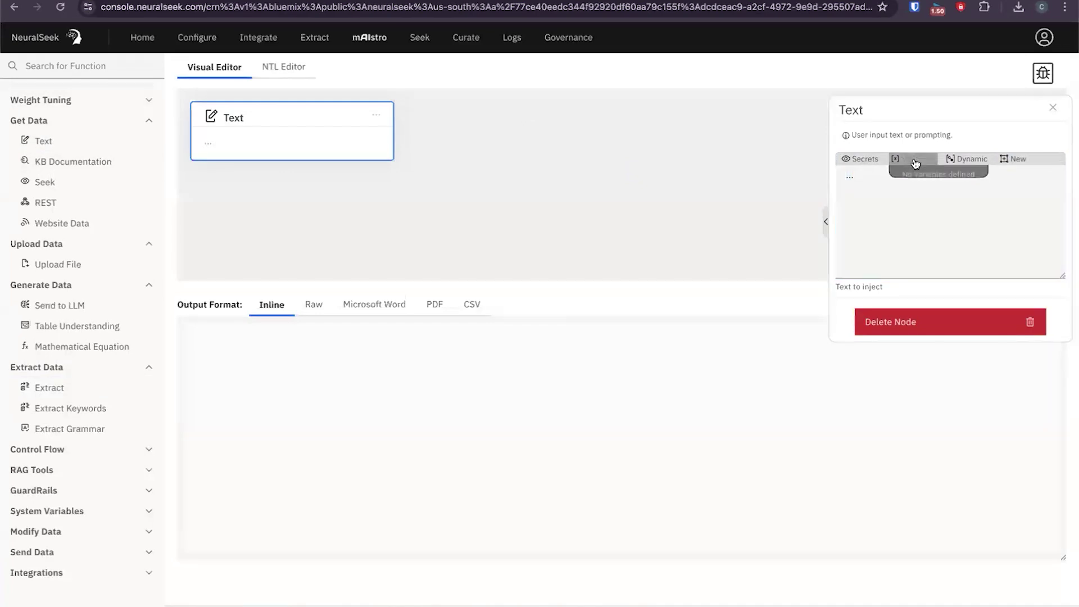
left_click(867, 160)
left_click(1053, 107)
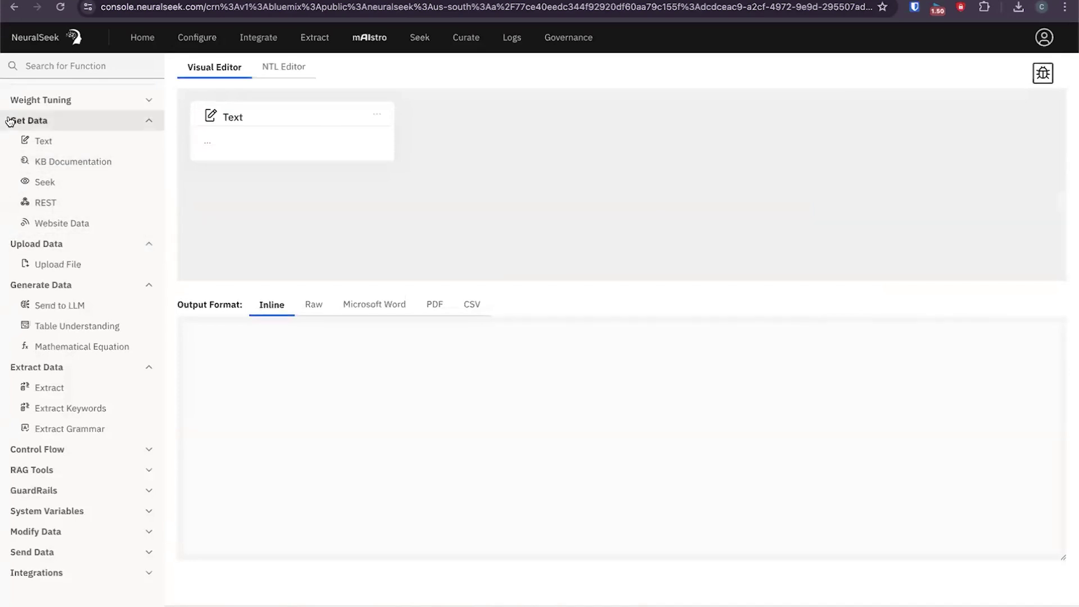
Add KB Search and Seek nodes below the Text node and look over the settings of each.
left_click(119, 165)
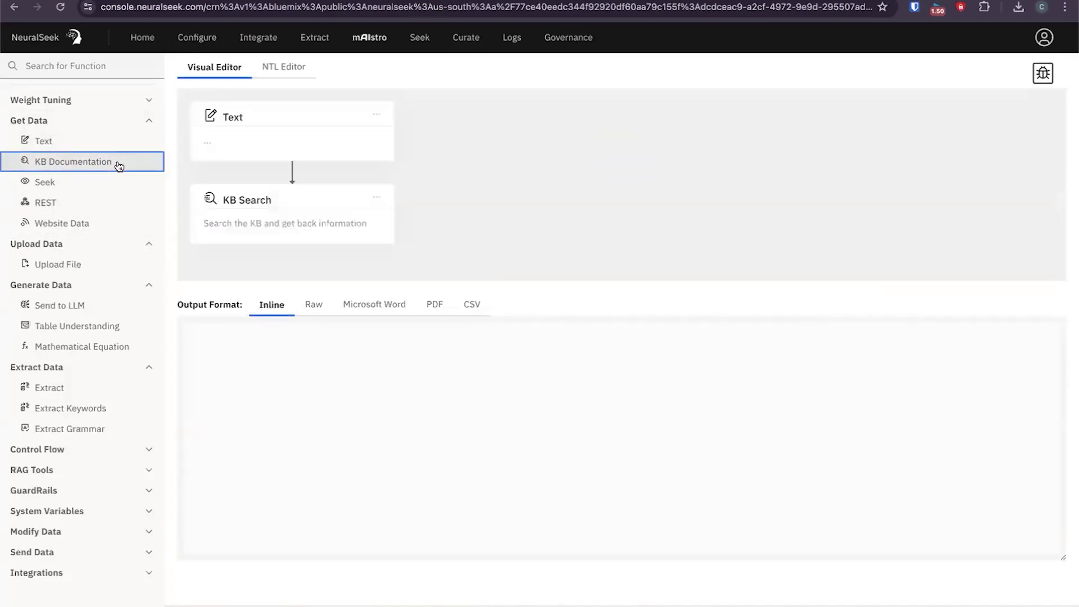
left_click(269, 238)
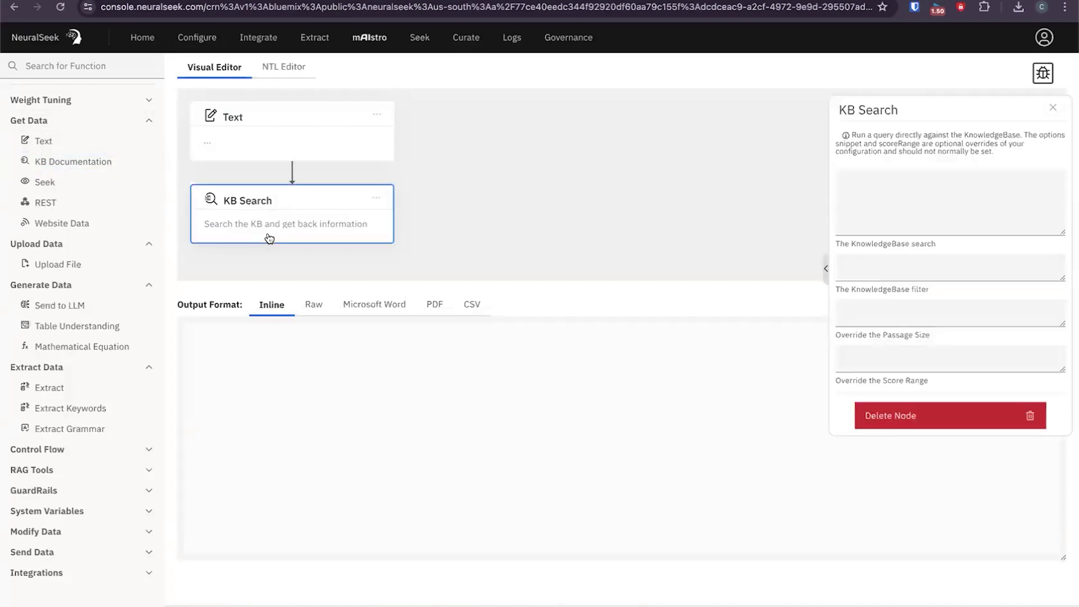
left_click(54, 186)
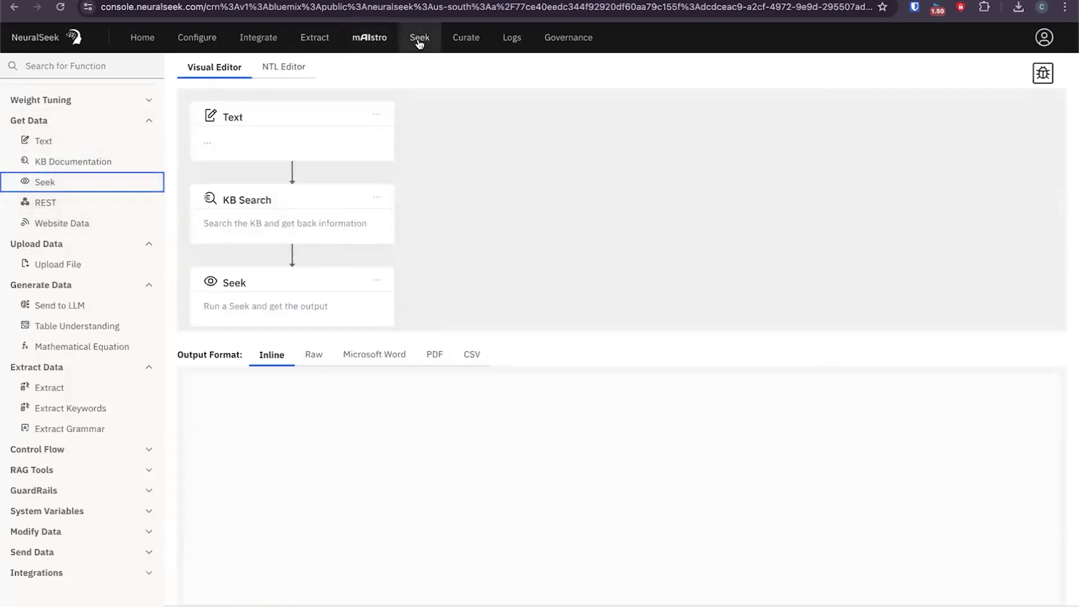
left_click(269, 297)
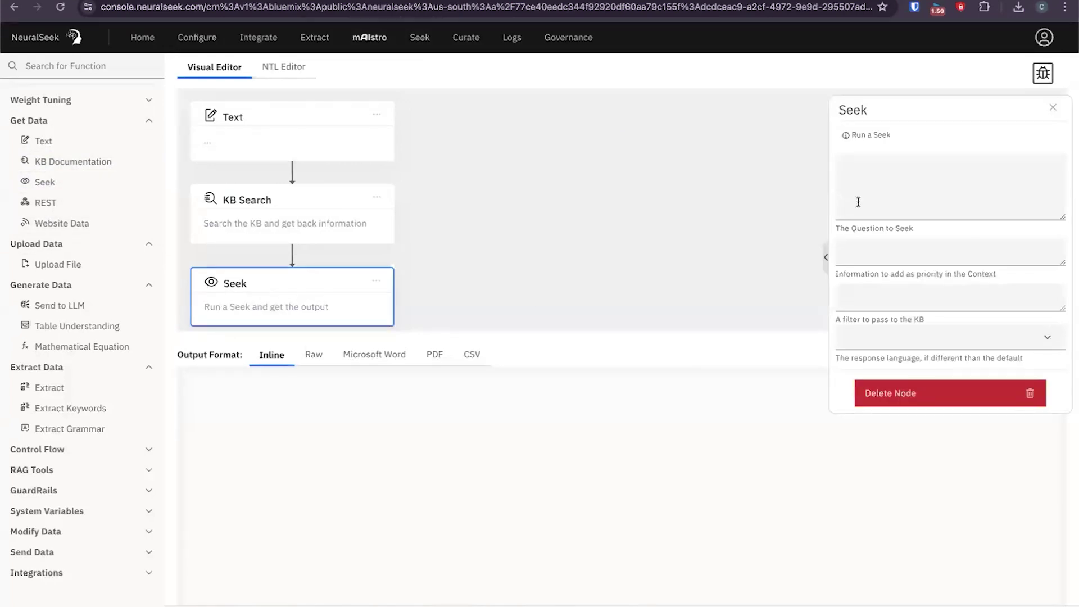
left_click(868, 170)
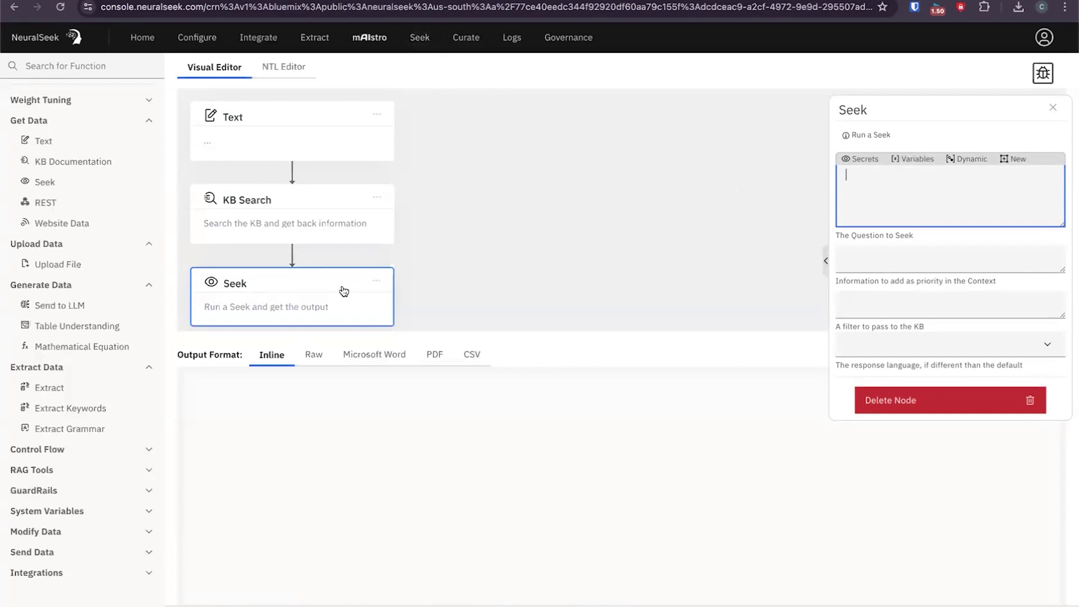
scroll(344, 289, "down", 1)
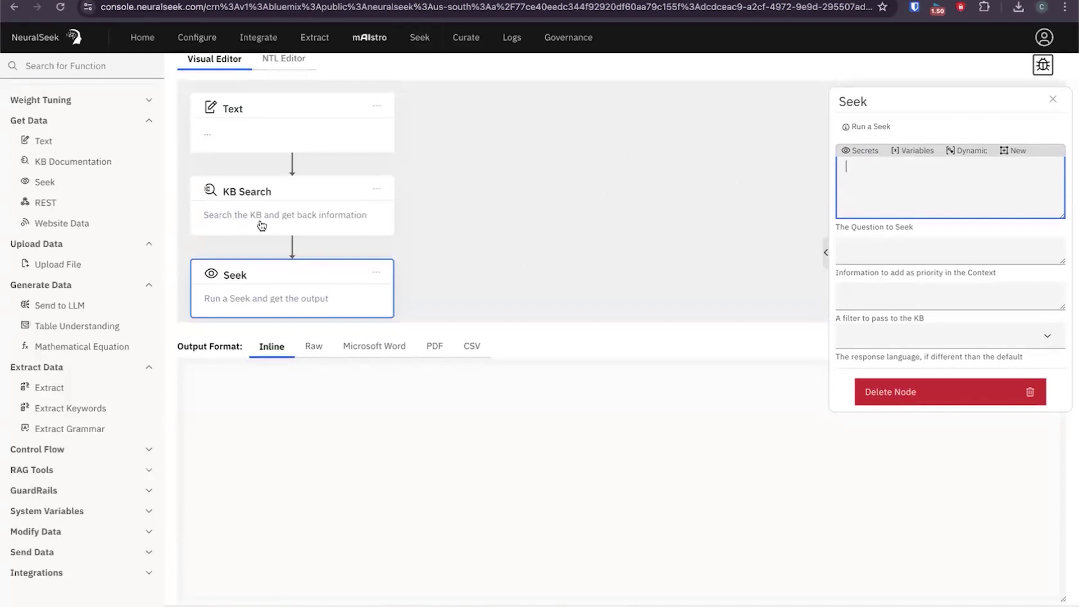
left_click(1053, 101)
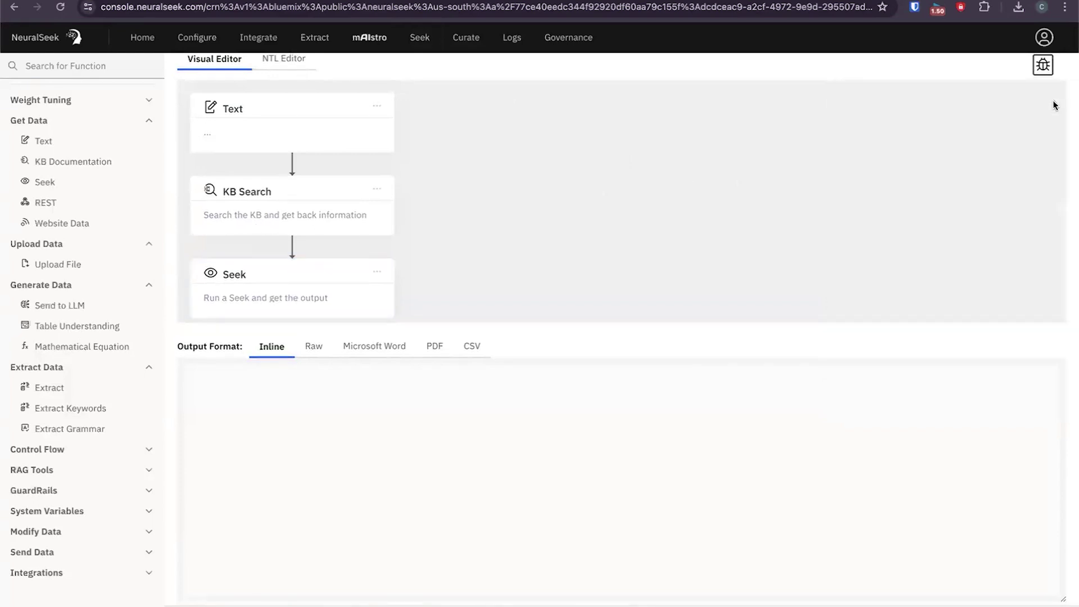
Add REST and Website Data nodes to the flow and open the Website Data node's URL to scrape for editing.
left_click(73, 203)
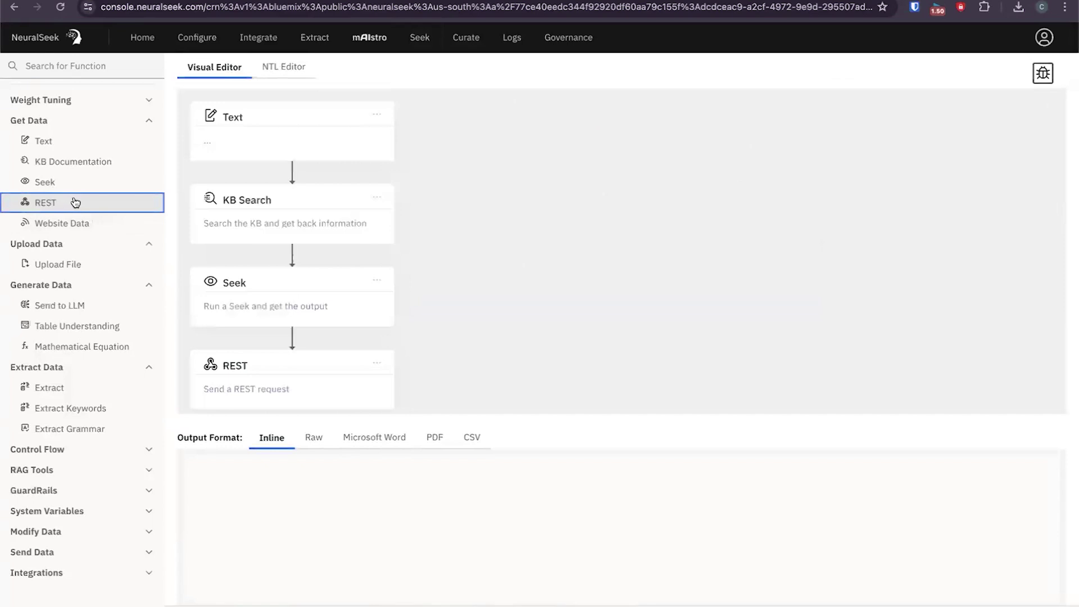
left_click(103, 228)
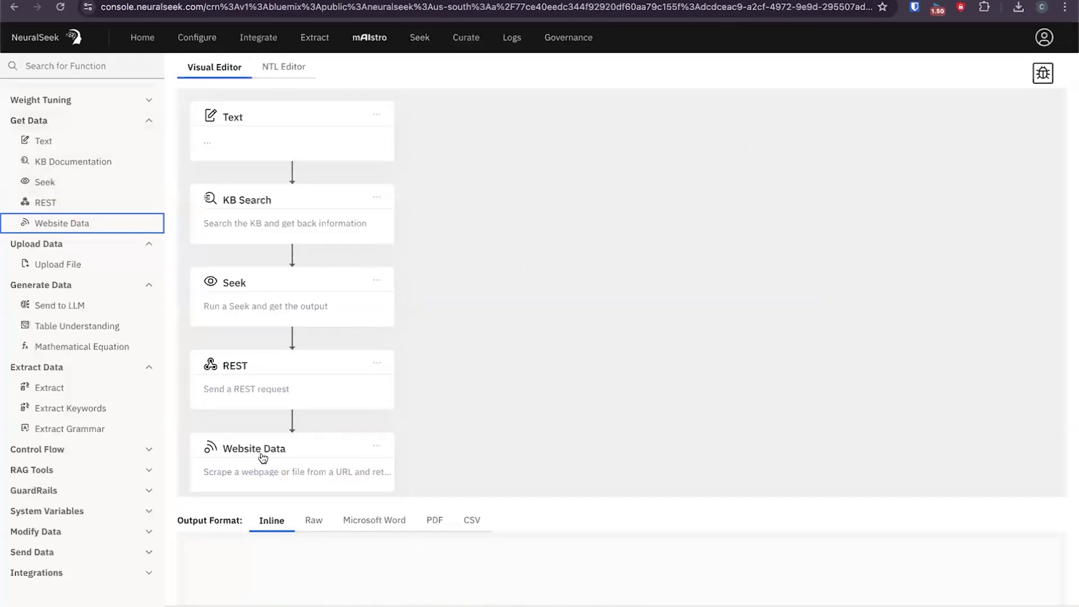
left_click(278, 466)
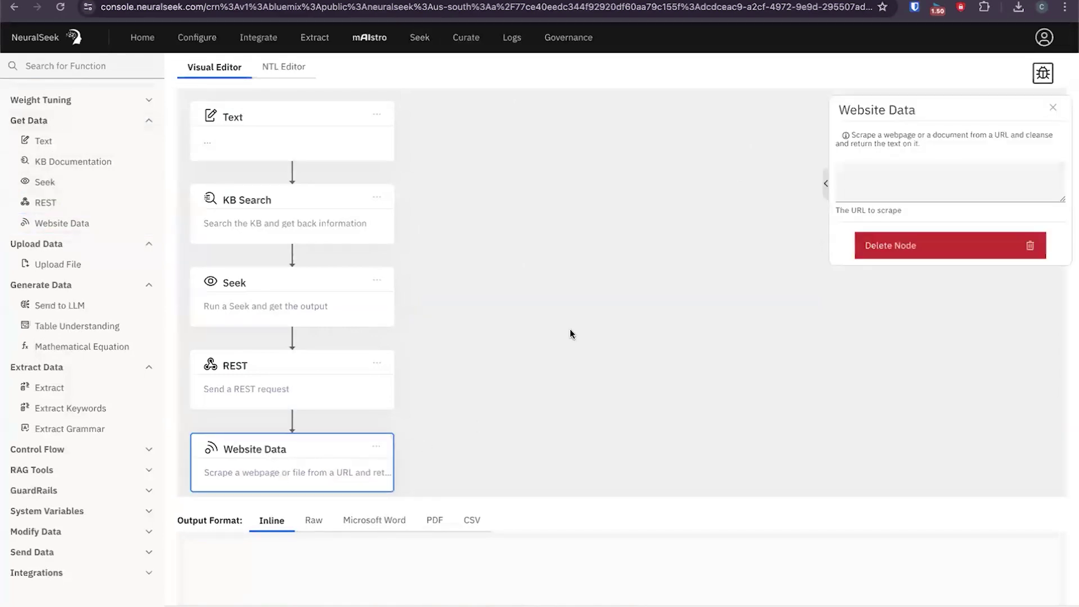
left_click(873, 174)
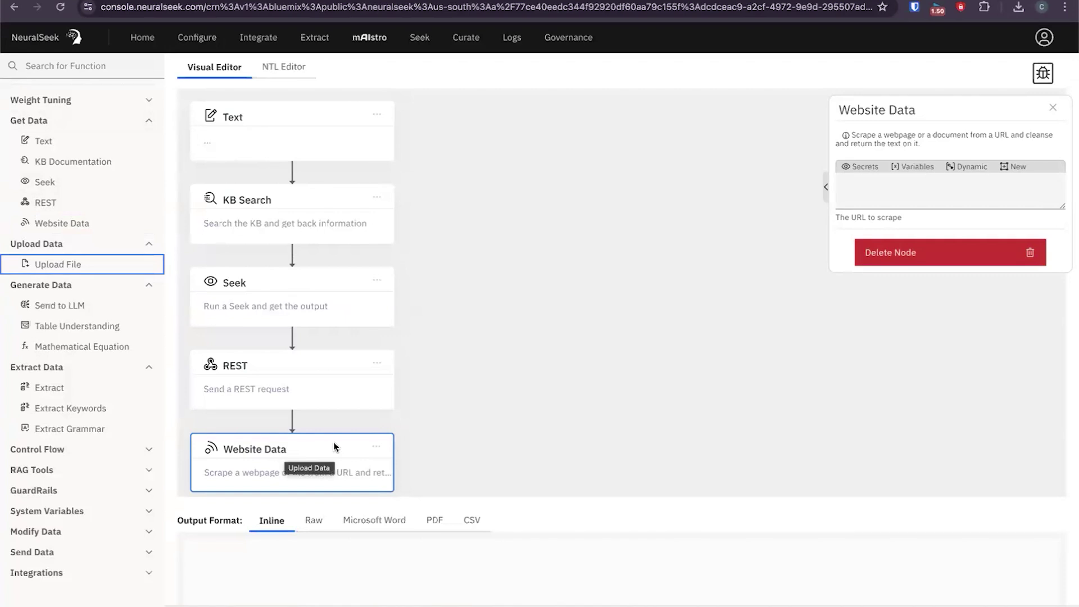
Add a Send to LLM node after Website Data and review its prompt, streaming, token, temperature, top probability and frequency penalty overrides.
left_click(113, 307)
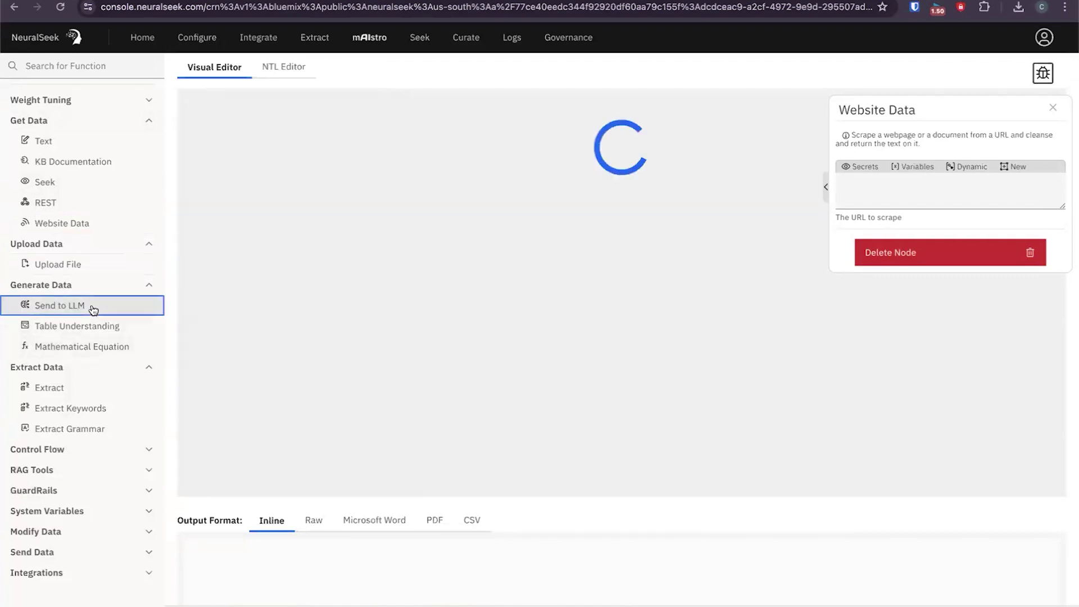
scroll(311, 451, "down", 3)
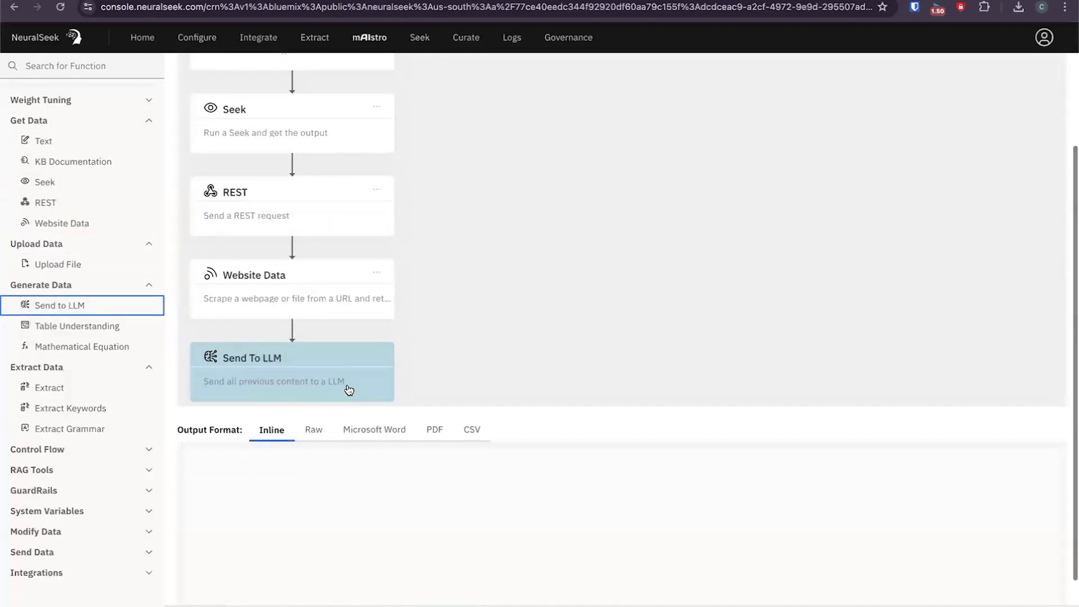
scroll(347, 387, "up", 3)
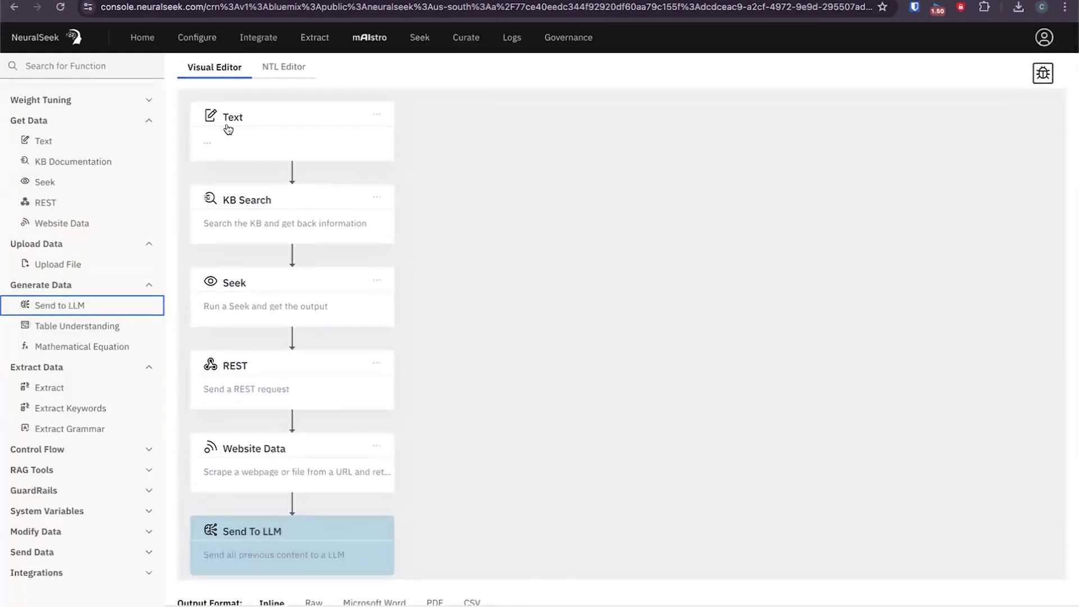
left_click(341, 533)
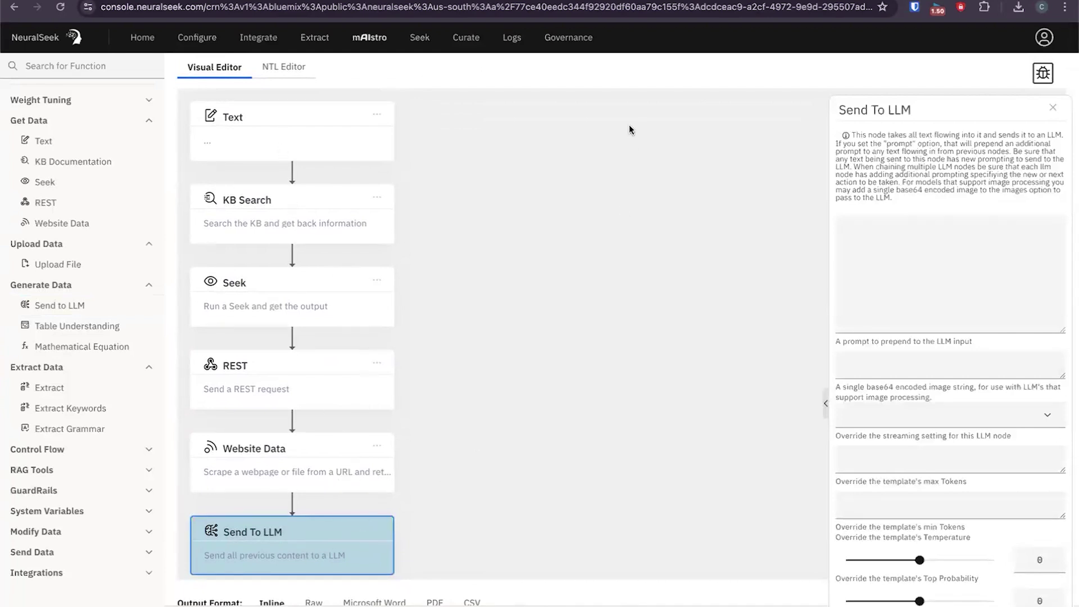
scroll(935, 484, "down", 4)
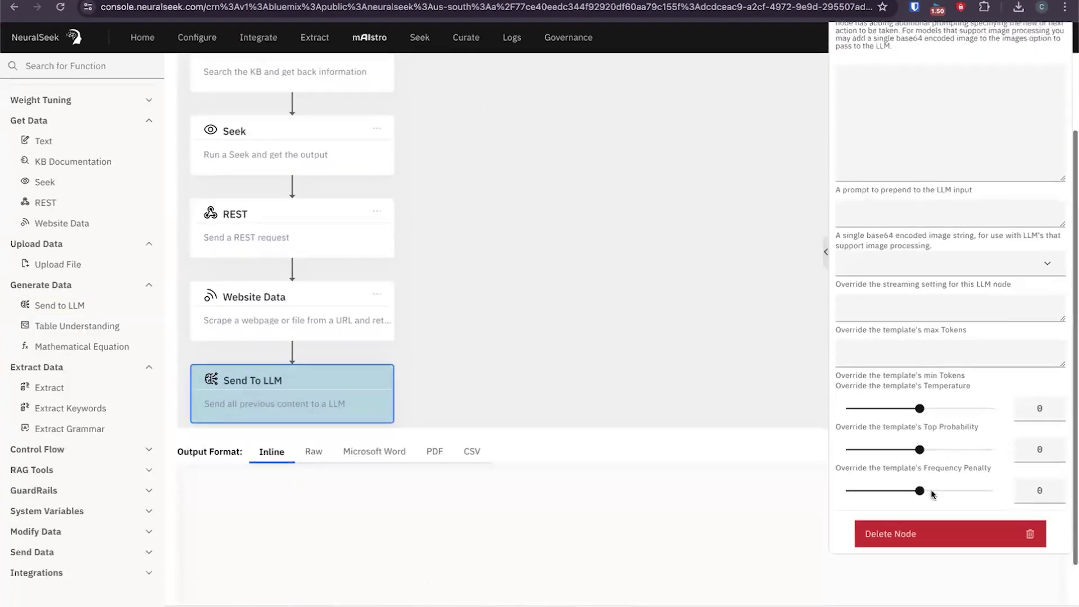
scroll(899, 461, "up", 4)
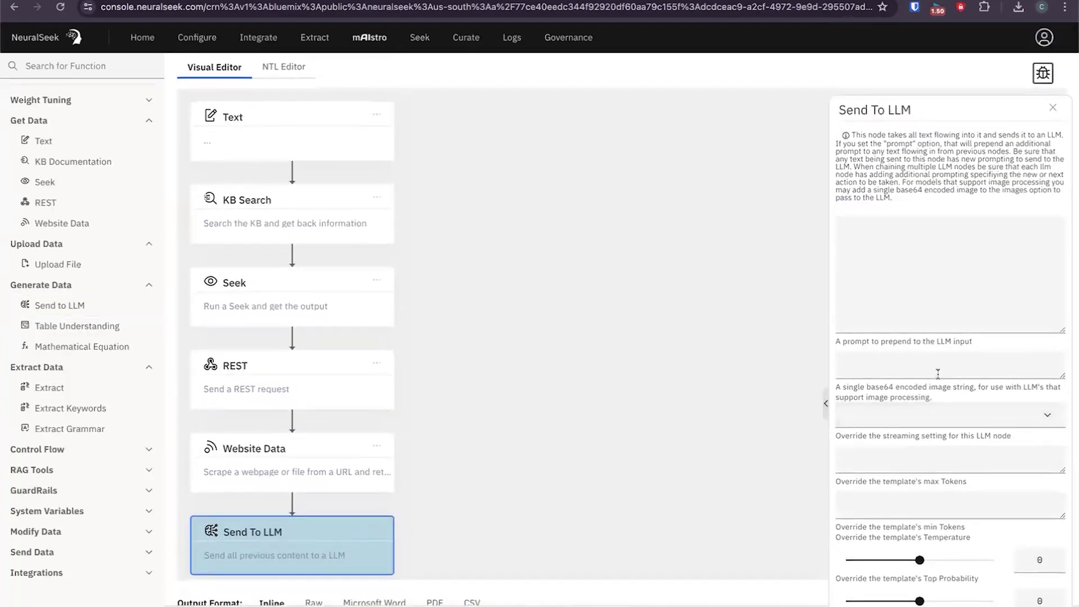
scroll(922, 473, "down", 2)
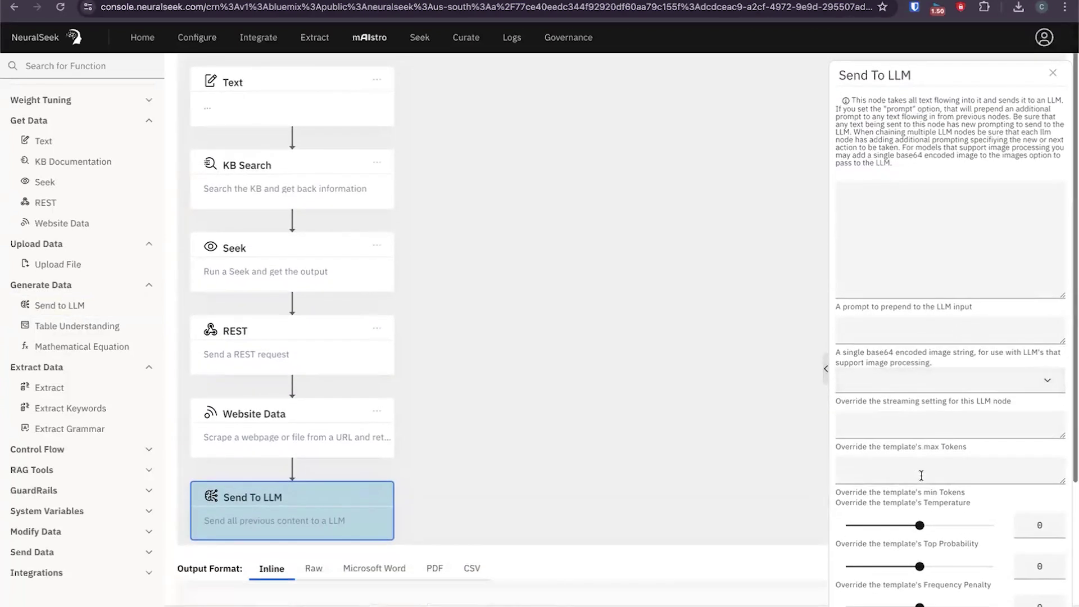
scroll(899, 455, "down", 1)
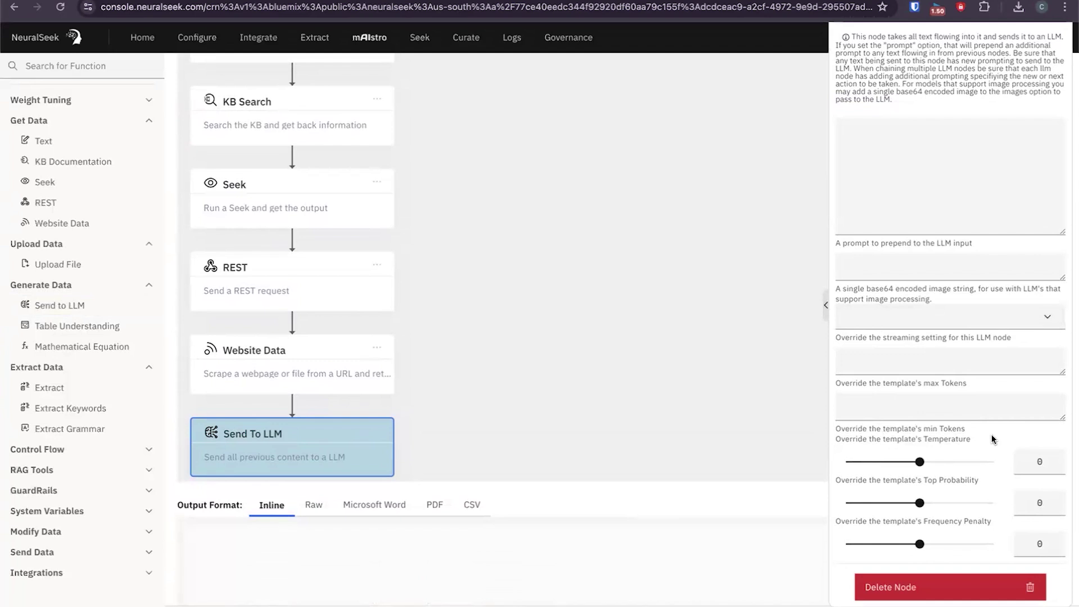
scroll(922, 436, "up", 4)
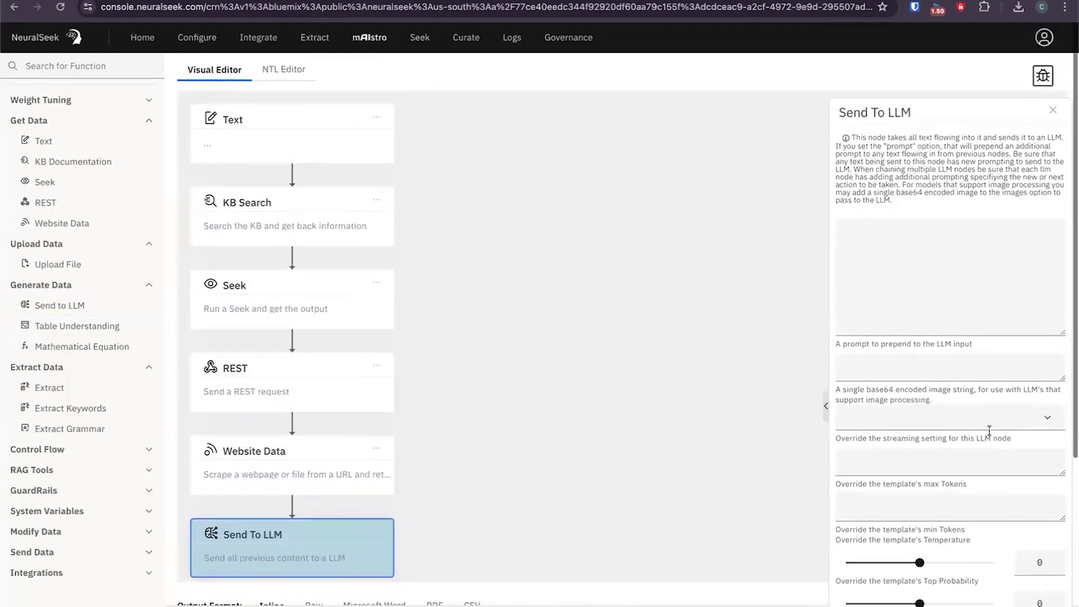
left_click(886, 267)
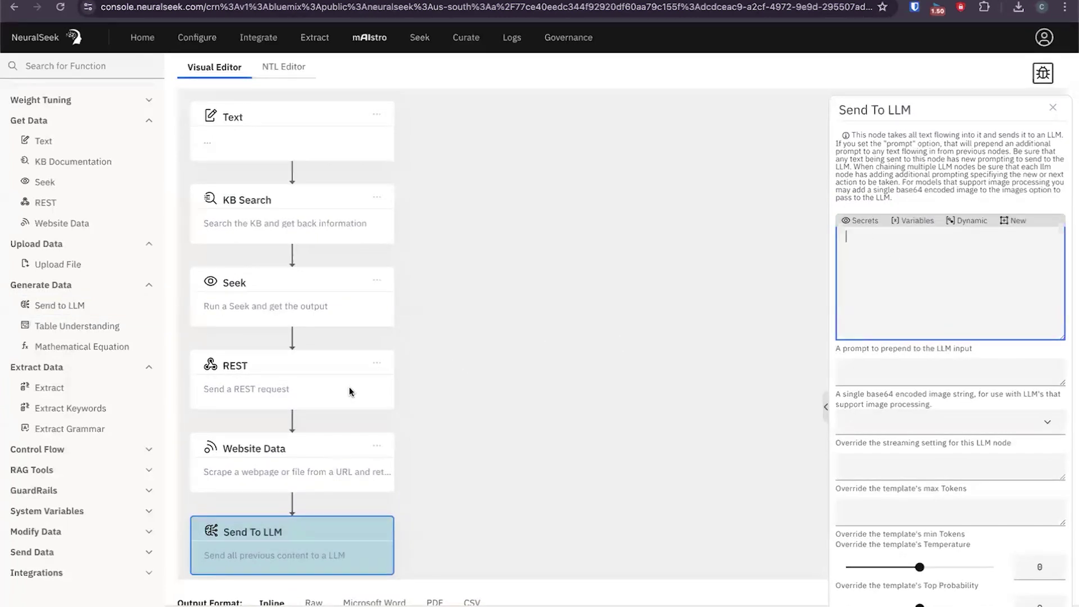
Add Table Understanding and Mathematical Equation nodes after the Send to LLM node.
left_click(97, 331)
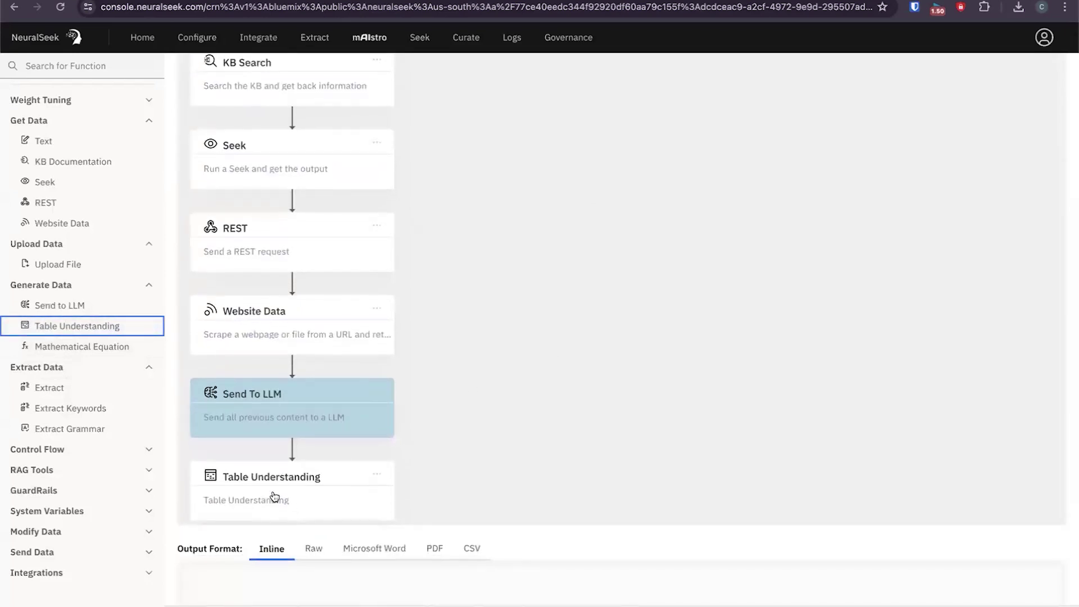
left_click(137, 352)
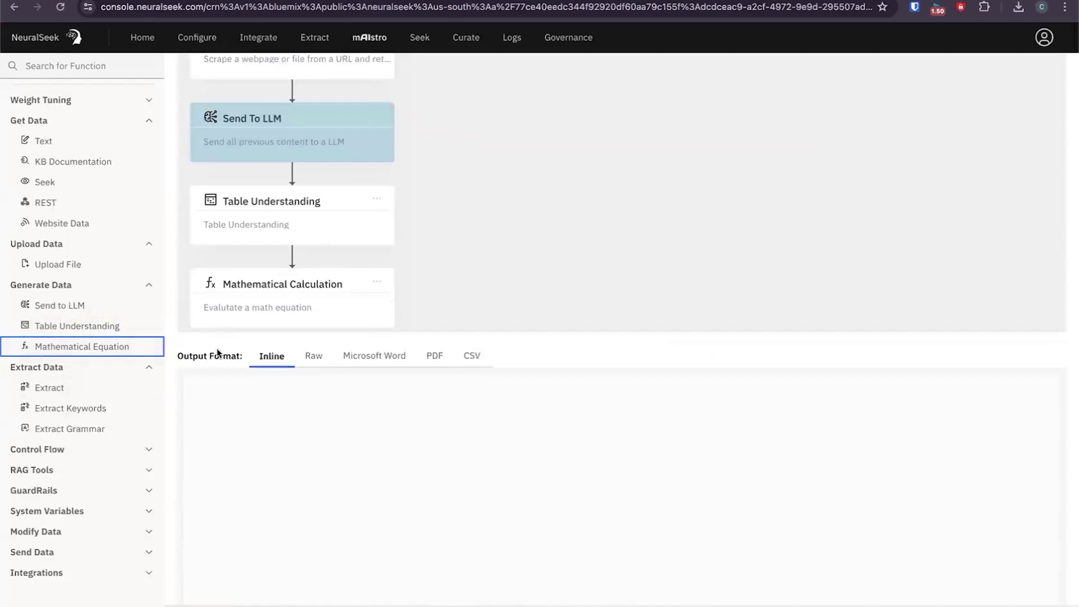
Collapse the Get, Upload and Generate Data function groups, then clear all nodes from the canvas and add an Extract Keywords node.
left_click(147, 286)
left_click(149, 243)
left_click(149, 120)
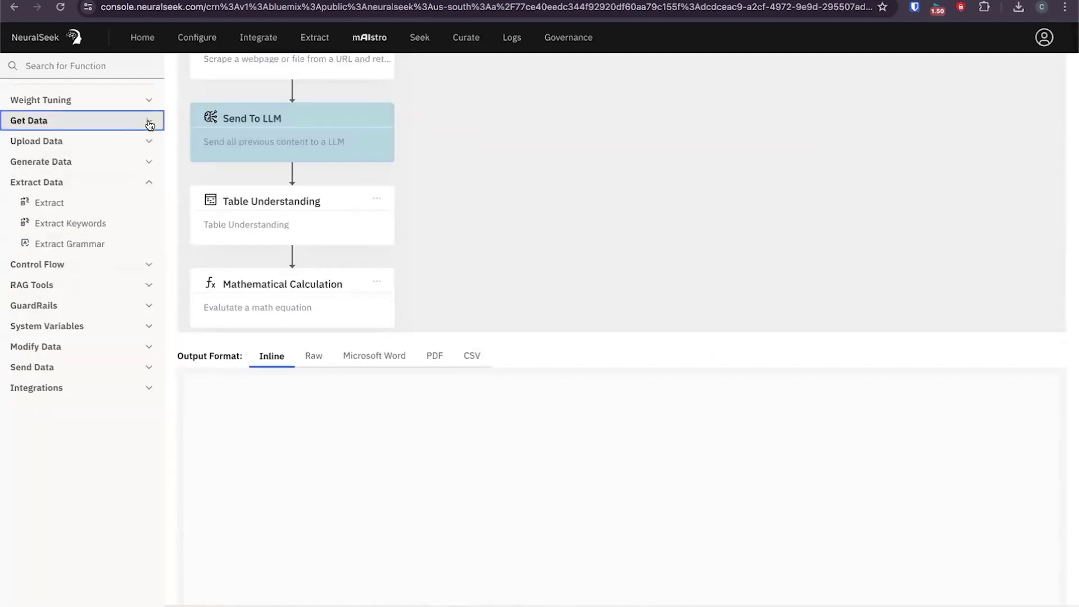
left_click(412, 249)
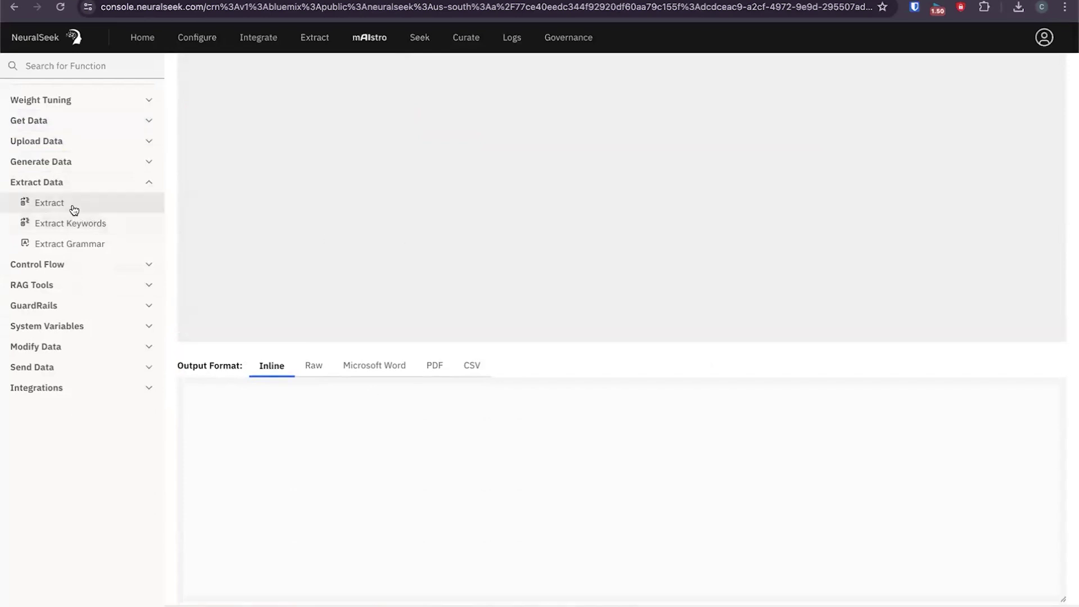
left_click(100, 226)
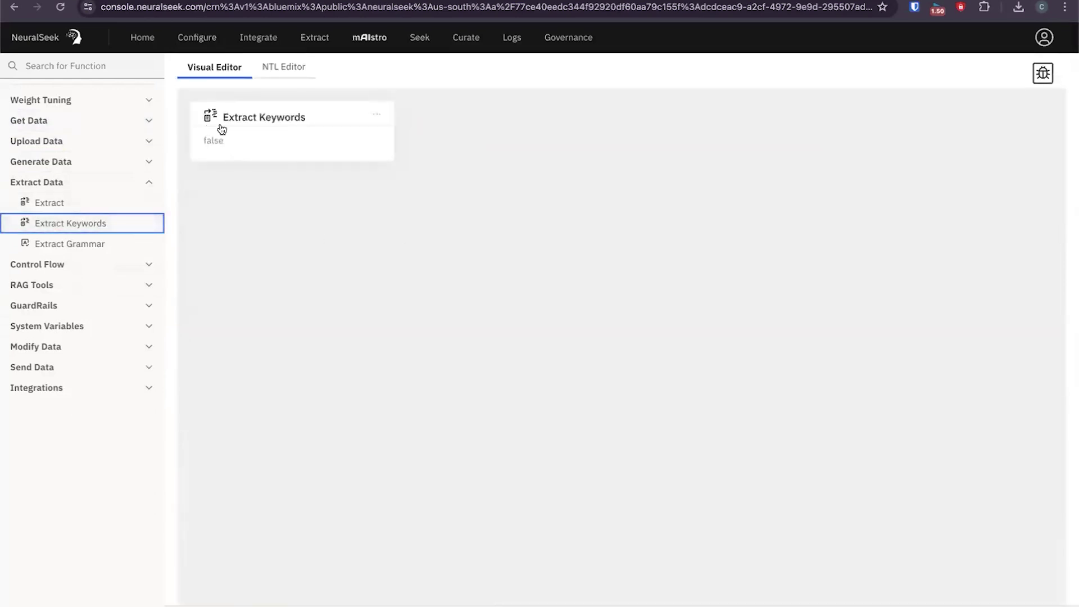
Set the Extract Keywords node's option to consider normal nouns as keywords to true and back to false.
left_click(280, 150)
left_click(851, 162)
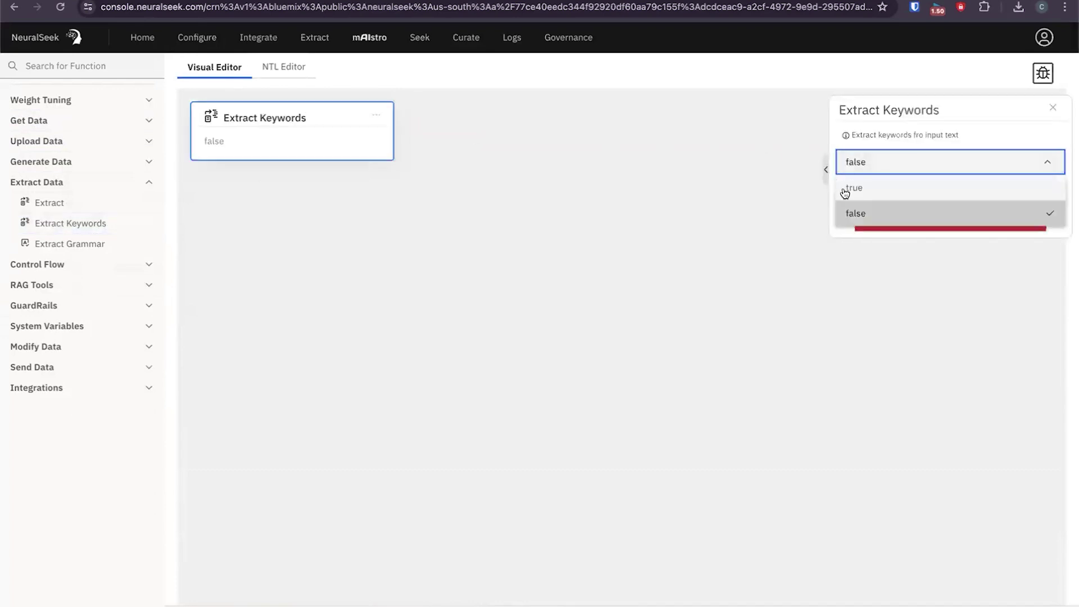
left_click(848, 189)
left_click(884, 168)
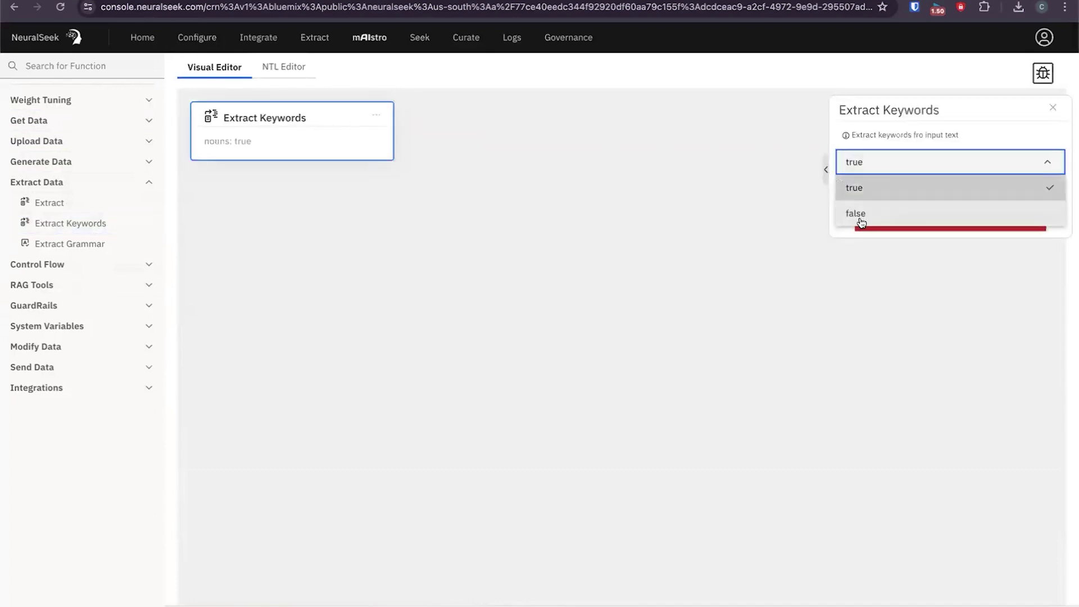
left_click(859, 218)
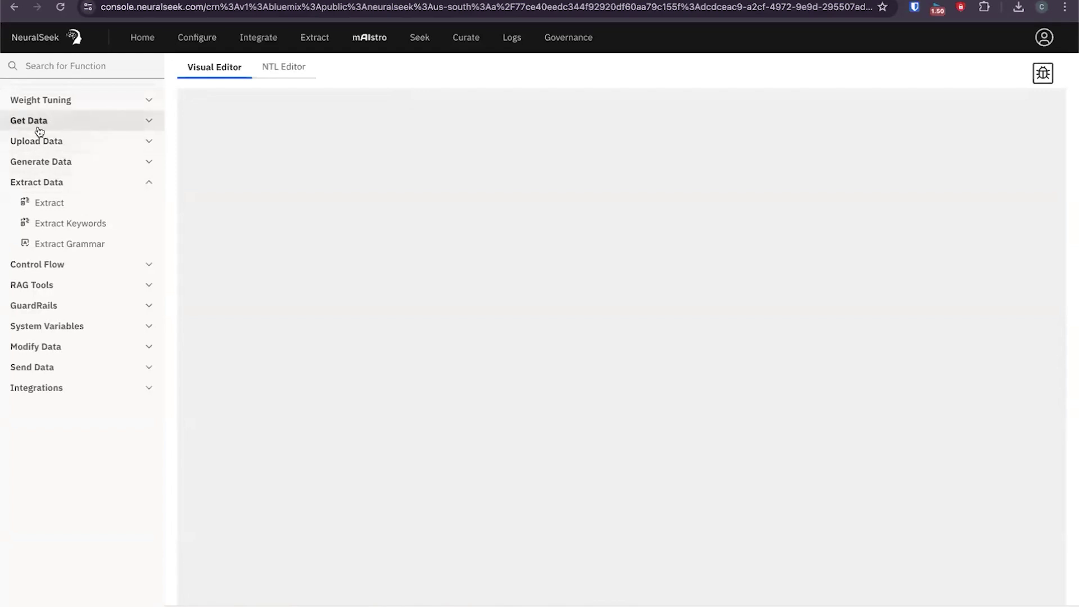
Build a new flow from KB Documentation, Extract Keywords and Send to LLM nodes.
left_click(94, 122)
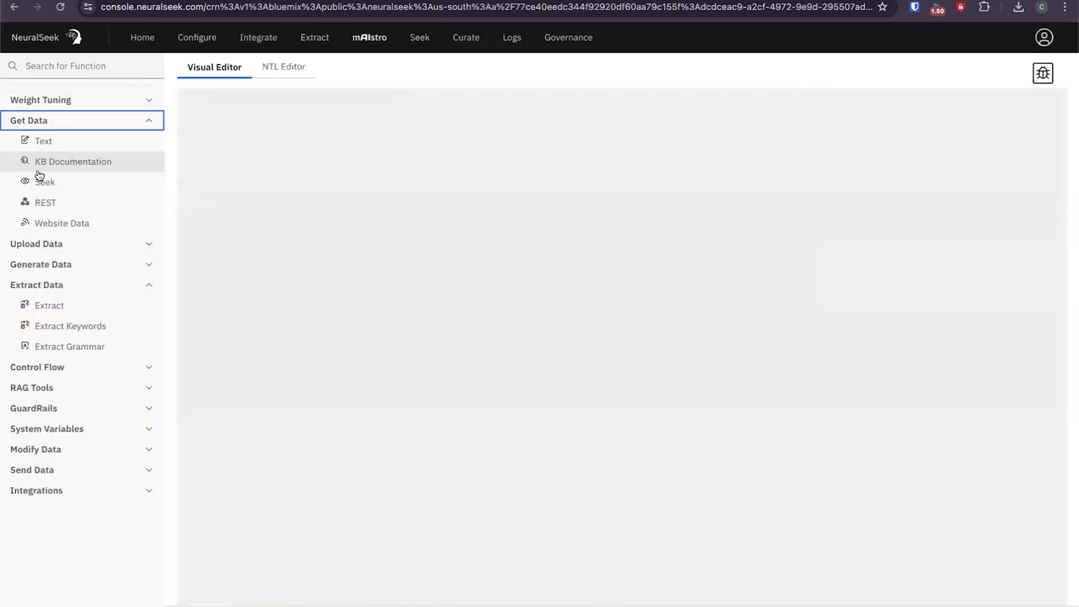
left_click(72, 164)
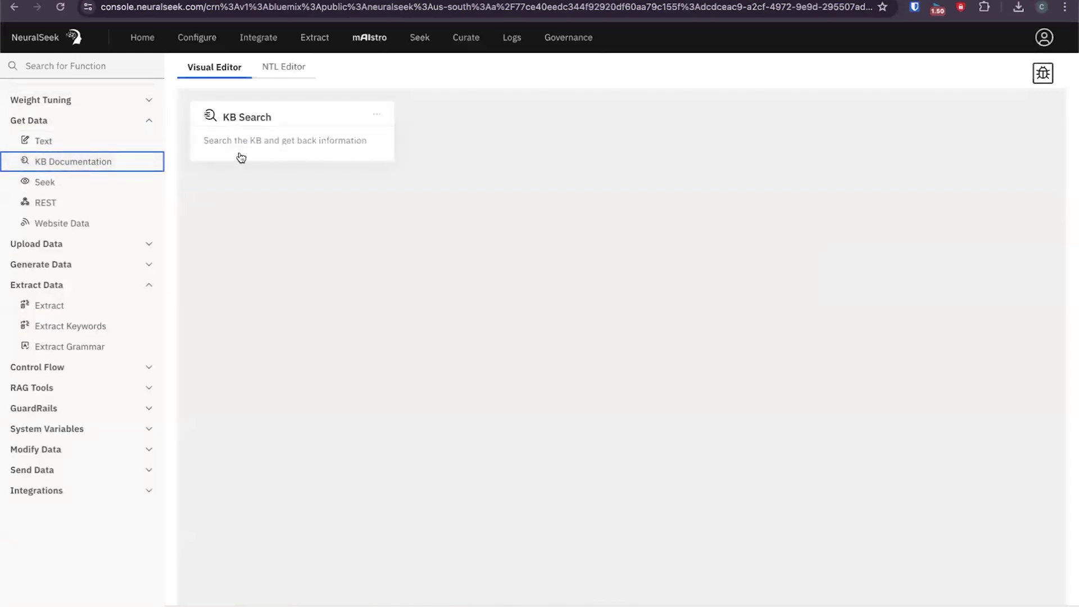
left_click(87, 326)
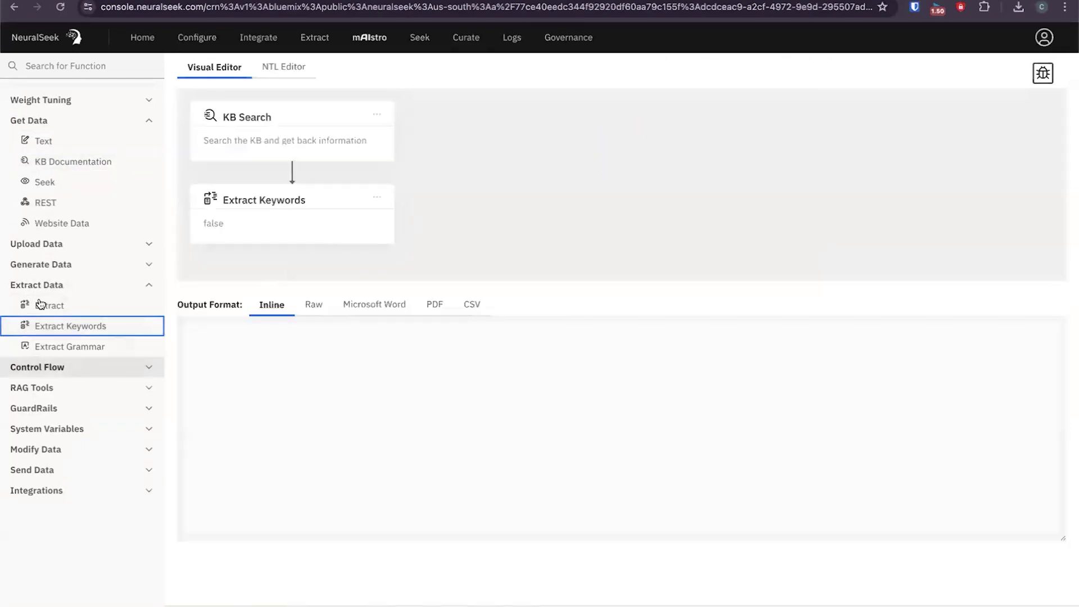
left_click(63, 266)
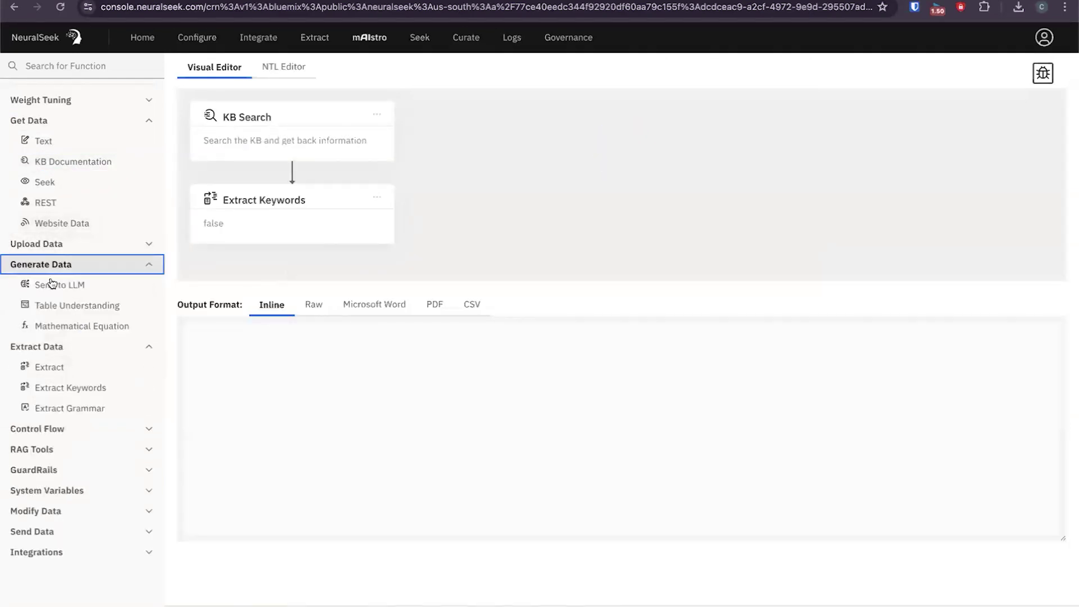
left_click(50, 284)
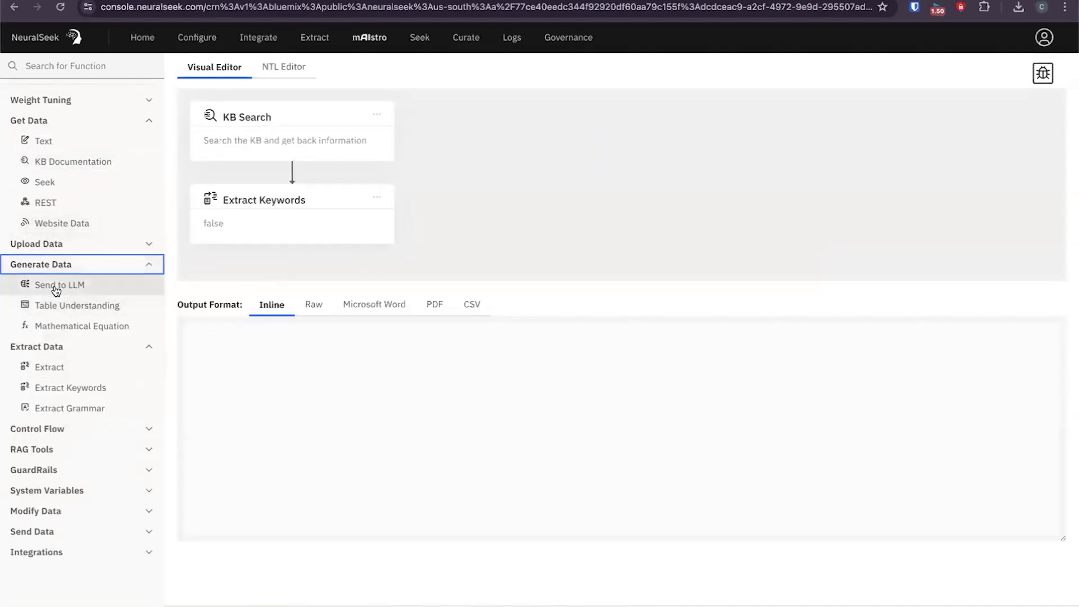
left_click(110, 286)
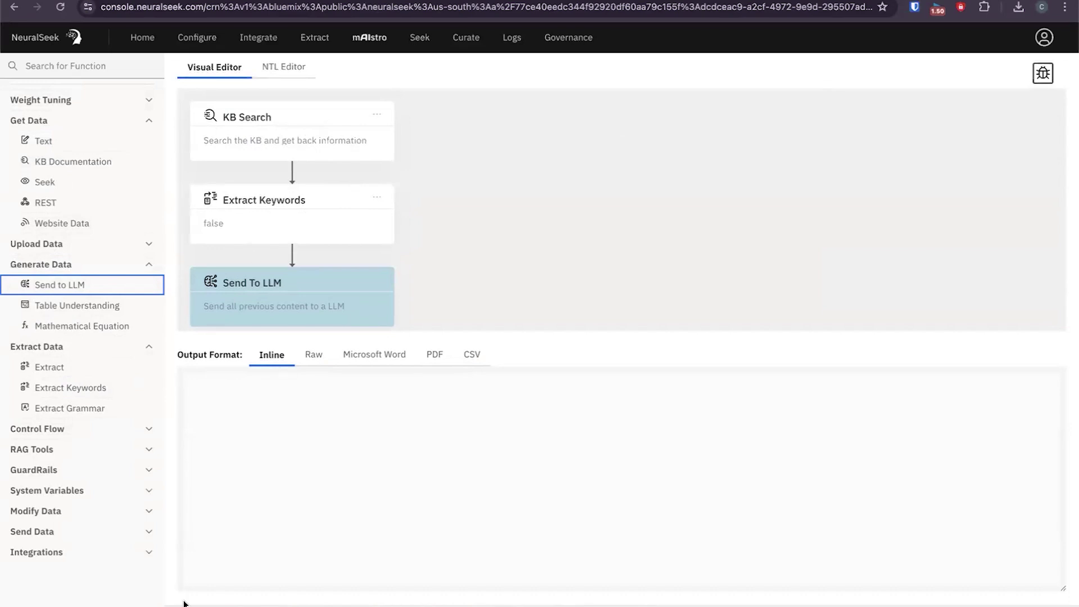
Try running the flow, and inspect the settings of its KB Search, Extract Keywords and Send To LLM nodes.
key("ctrl+Return")
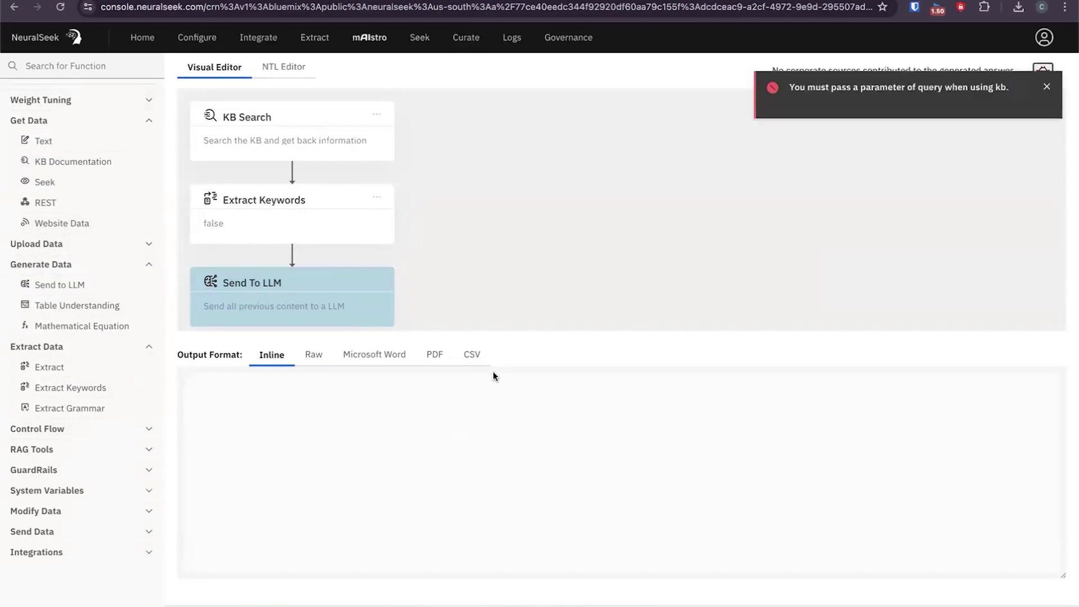
left_click(1048, 89)
left_click(323, 143)
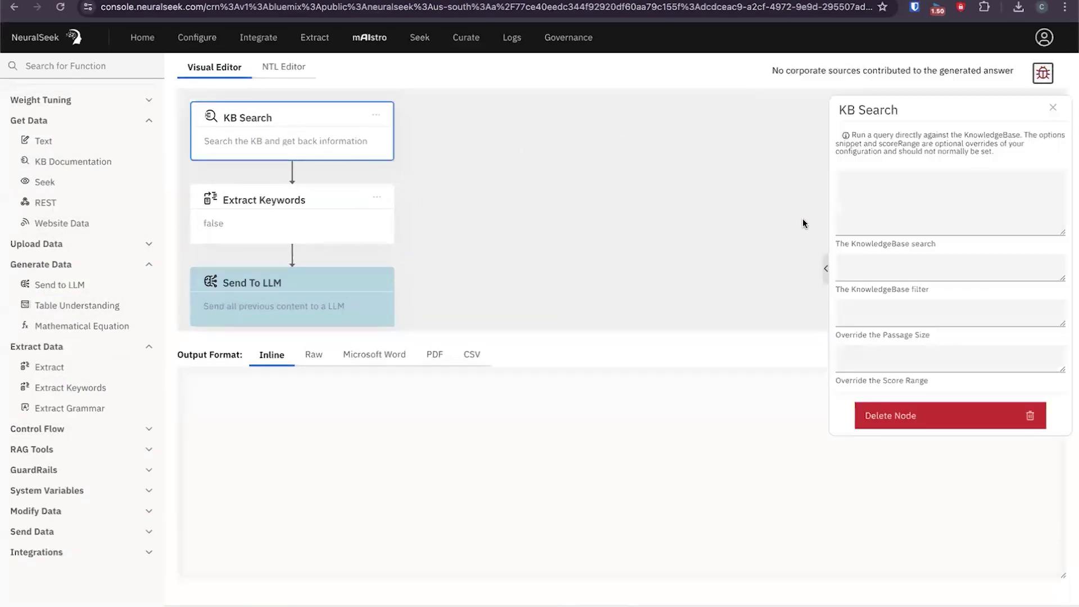
left_click(872, 191)
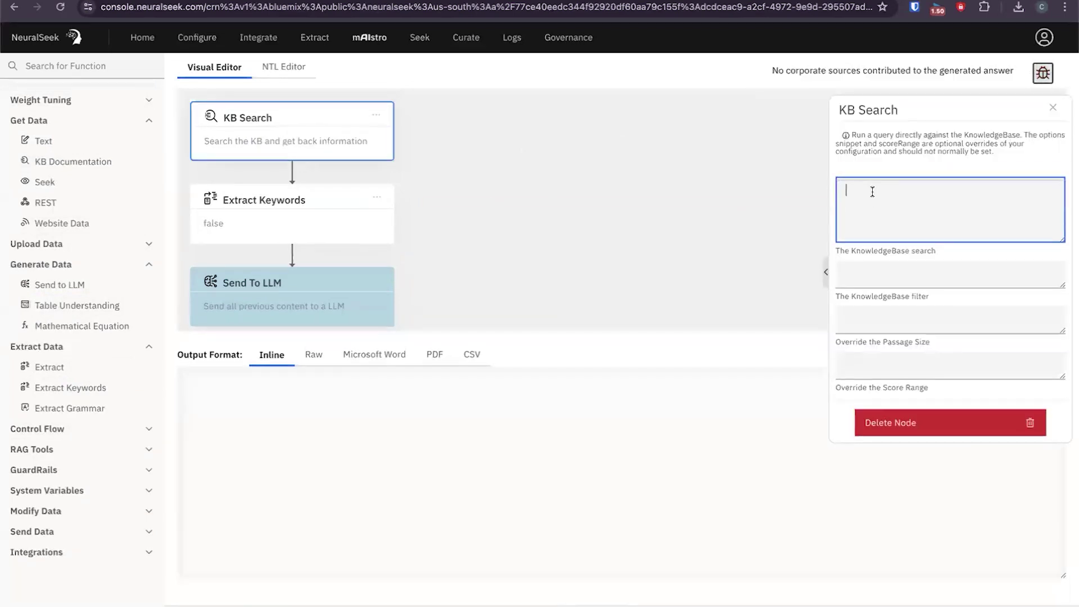
left_click(1052, 109)
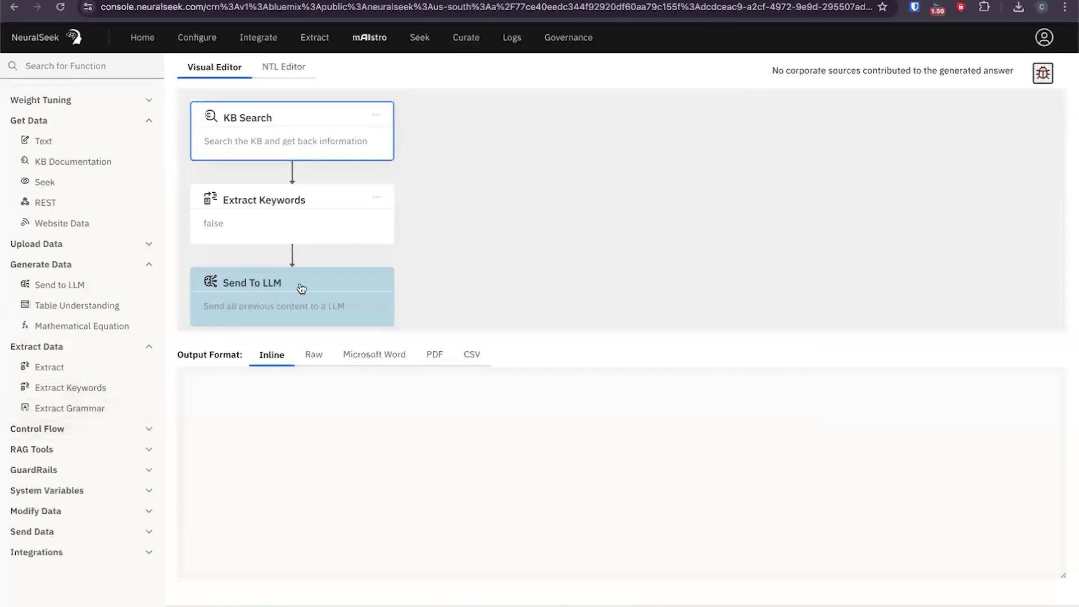
left_click(300, 231)
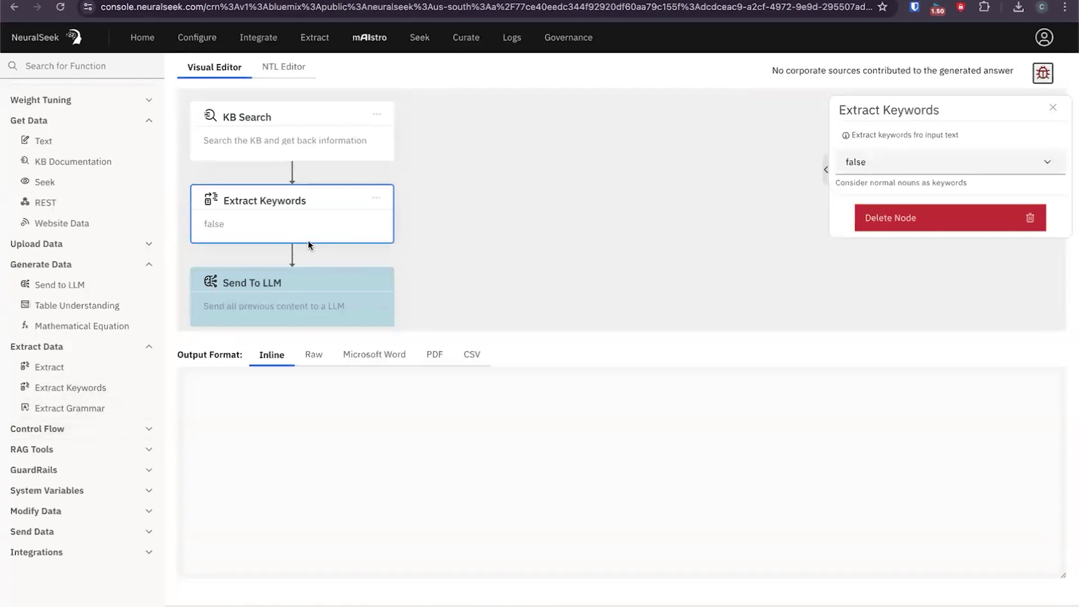
left_click(315, 290)
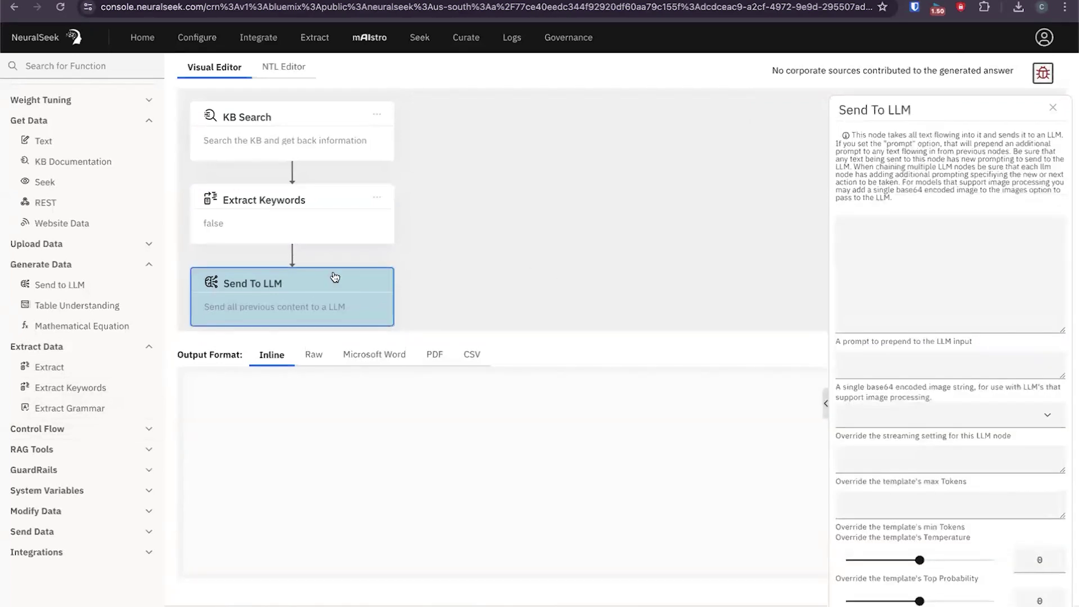
Expand the Control Flow function group.
left_click(100, 437)
scroll(116, 461, "down", 3)
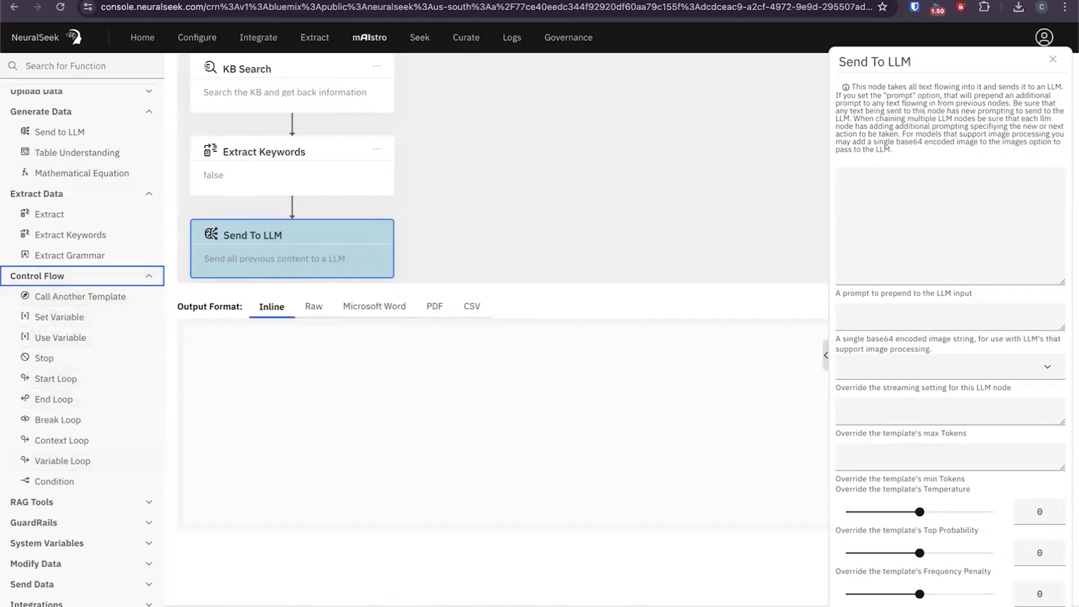
key("ctrl+s")
left_click(333, 279)
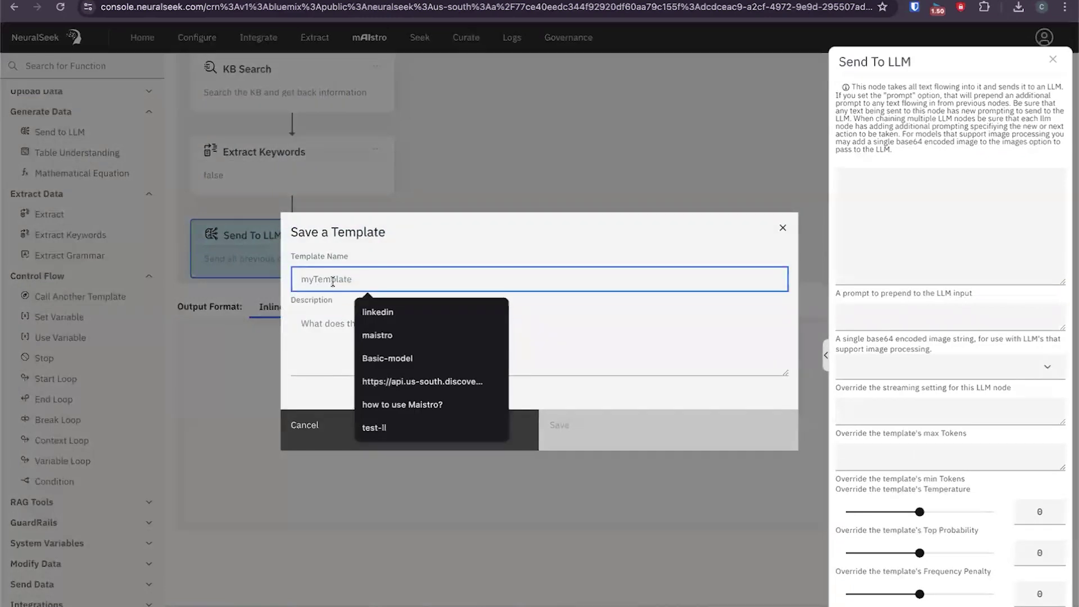
left_click(302, 432)
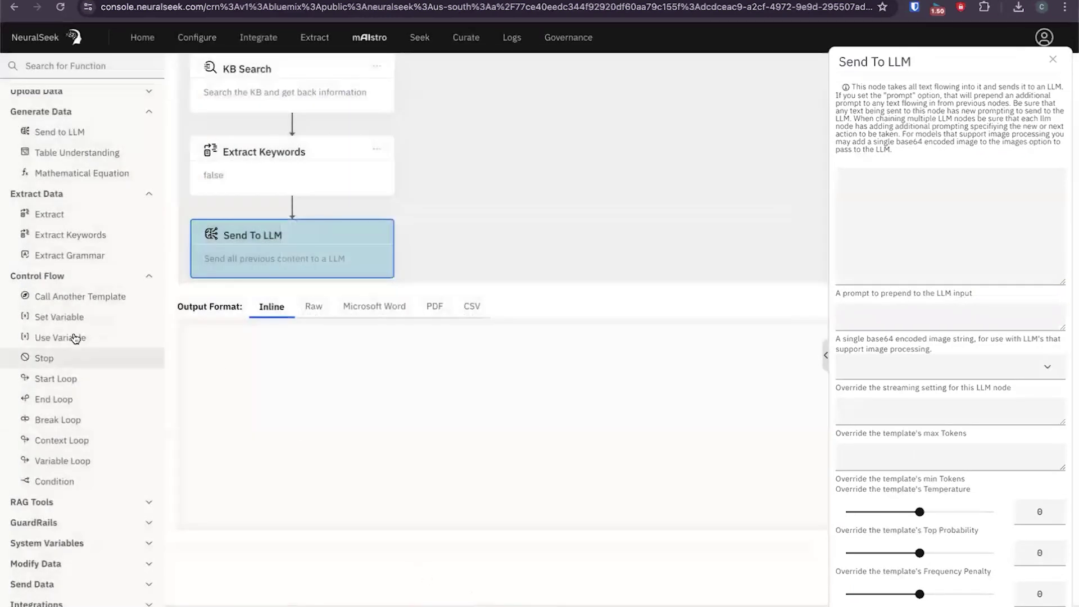
Add a Set Variable node and a Condition node after the Send To LLM node.
left_click(97, 318)
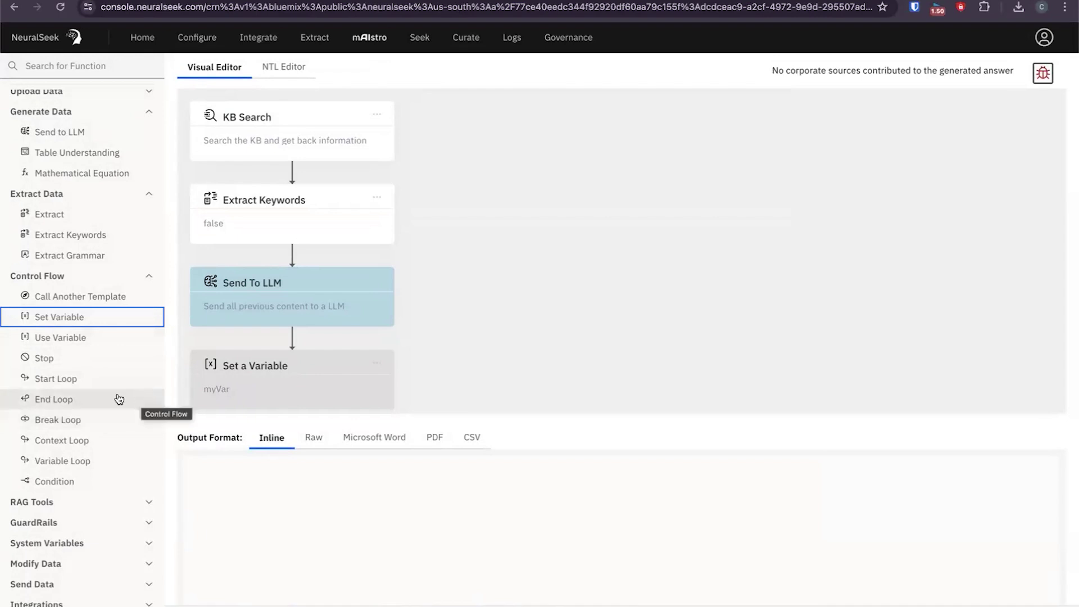
left_click(87, 481)
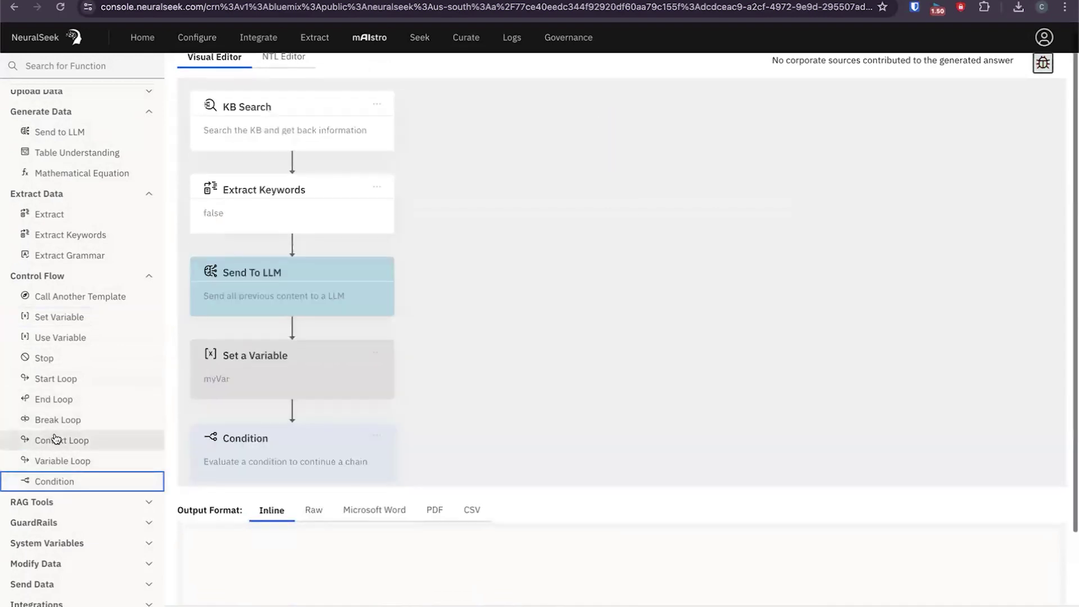
Expand the RAG Tools, GuardRails and System Variables function groups and review the functions they offer.
left_click(148, 501)
scroll(107, 470, "down", 3)
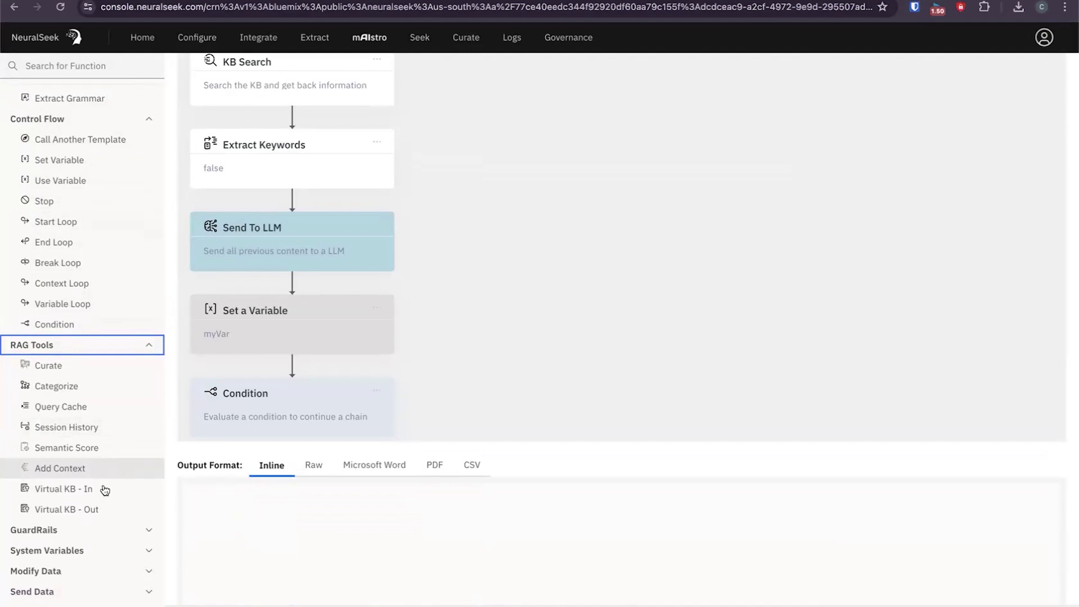
scroll(82, 489, "down", 1)
left_click(108, 523)
scroll(109, 523, "down", 1)
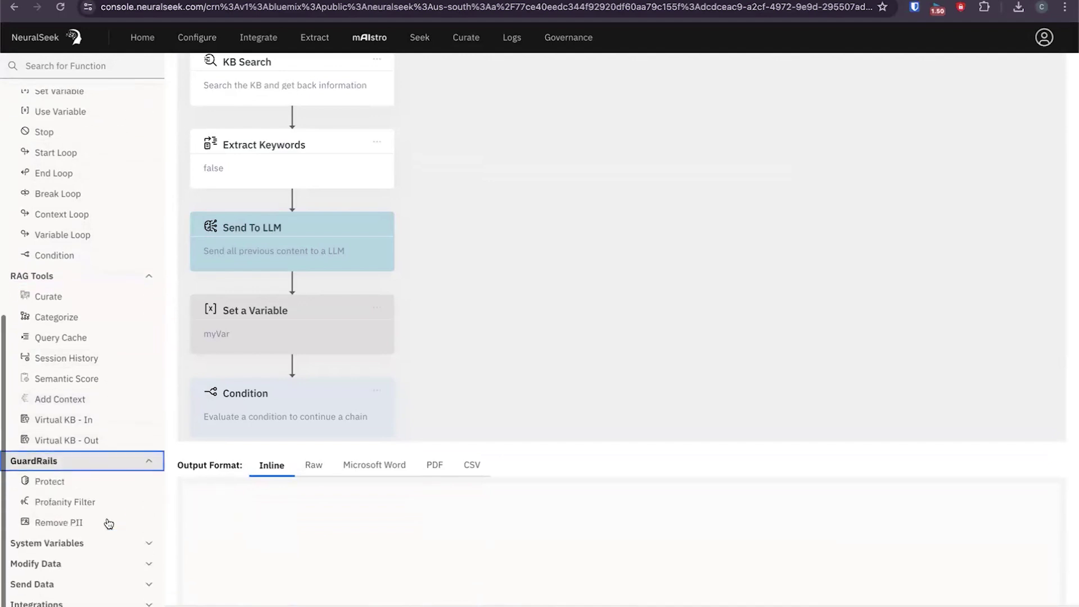
left_click(150, 544)
scroll(122, 492, "down", 1)
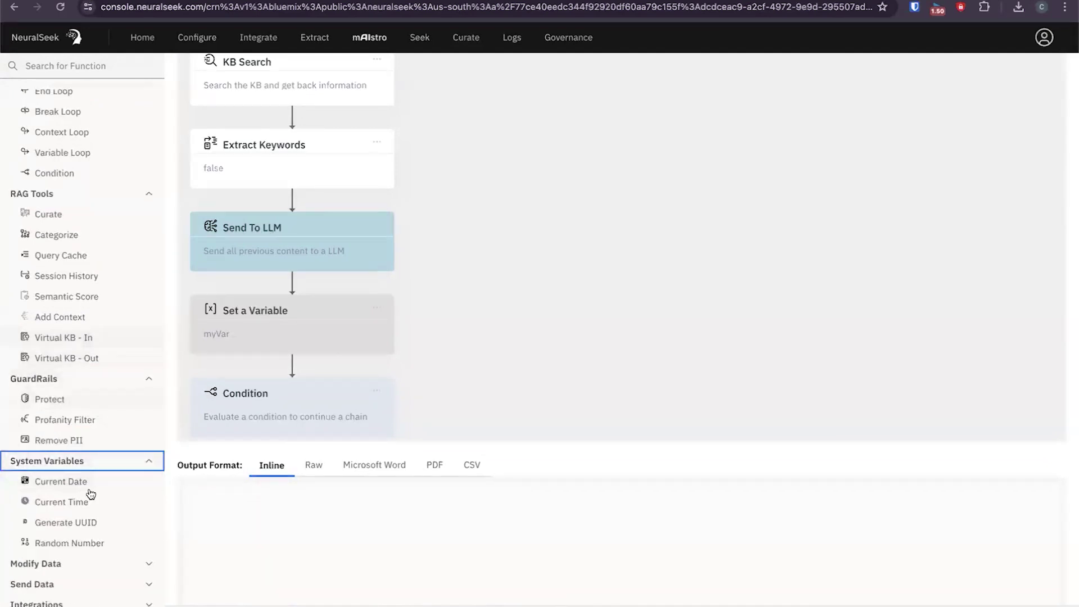
Expand the Modify Data group with its JSON Toolbox and Transform subgroups to review their functions.
left_click(143, 565)
scroll(83, 520, "down", 1)
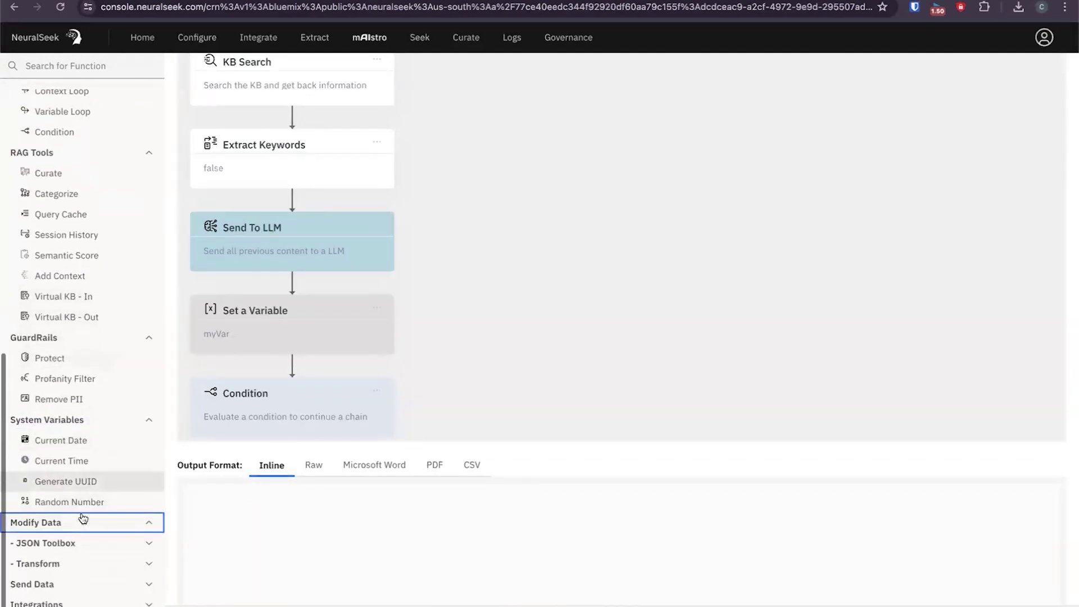
left_click(149, 544)
scroll(100, 573, "down", 1)
scroll(100, 574, "down", 1)
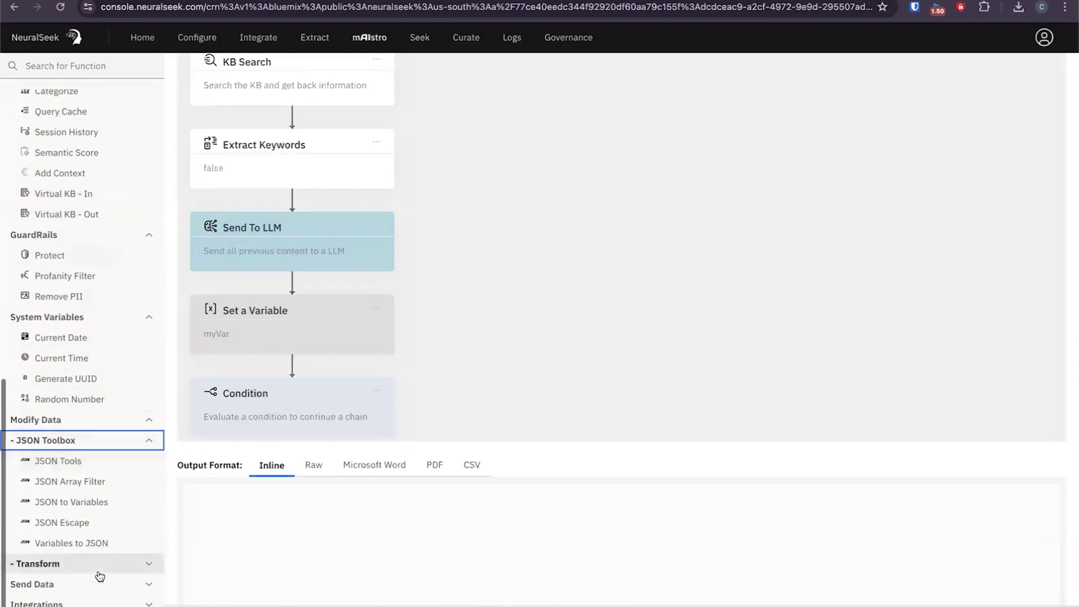
left_click(149, 565)
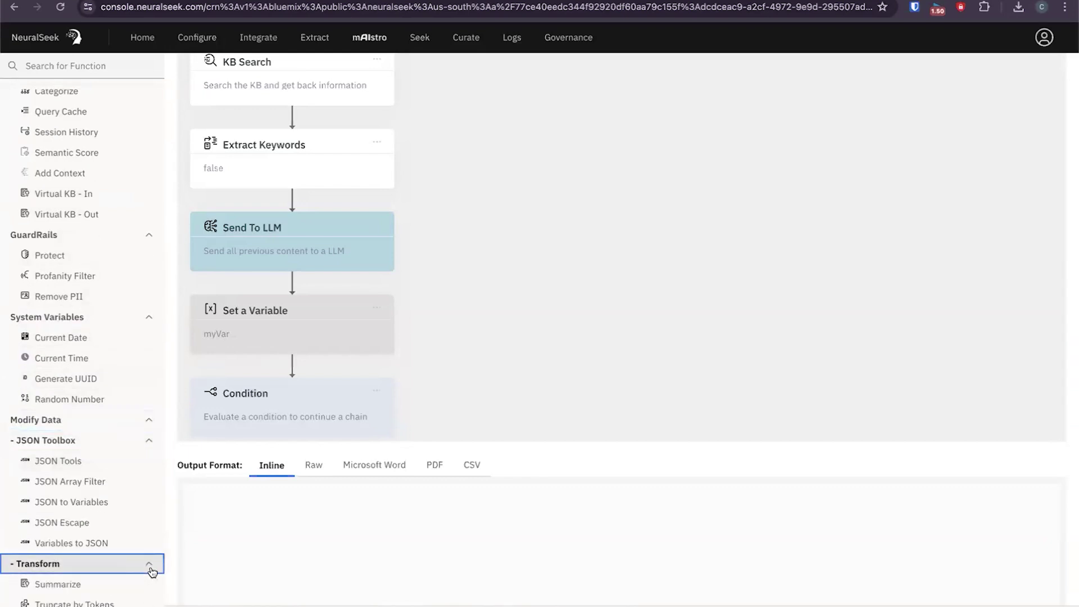
Clear the canvas to start a new template and open the Example Templates library.
left_click(322, 442)
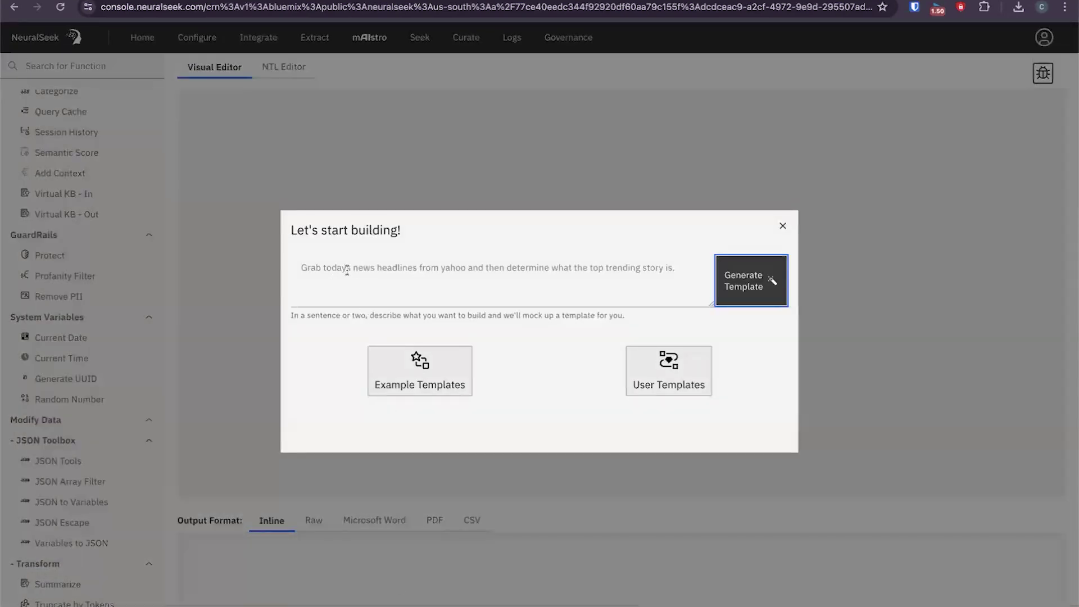
left_click(344, 271)
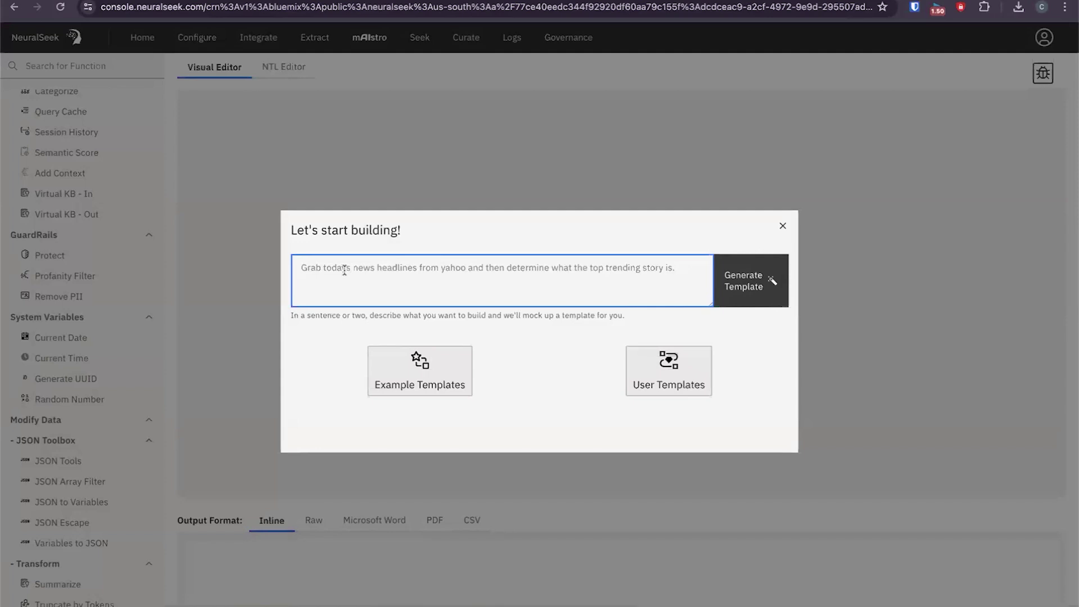
type("I")
left_click(424, 385)
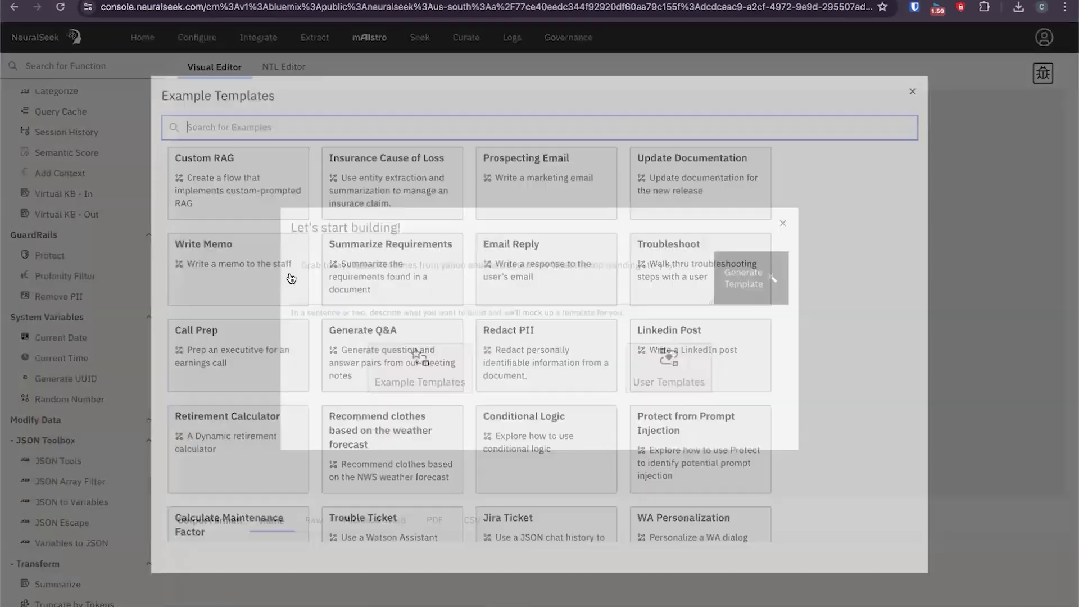
Browse the example templates and load the Linkedin Post template.
scroll(462, 393, "down", 5)
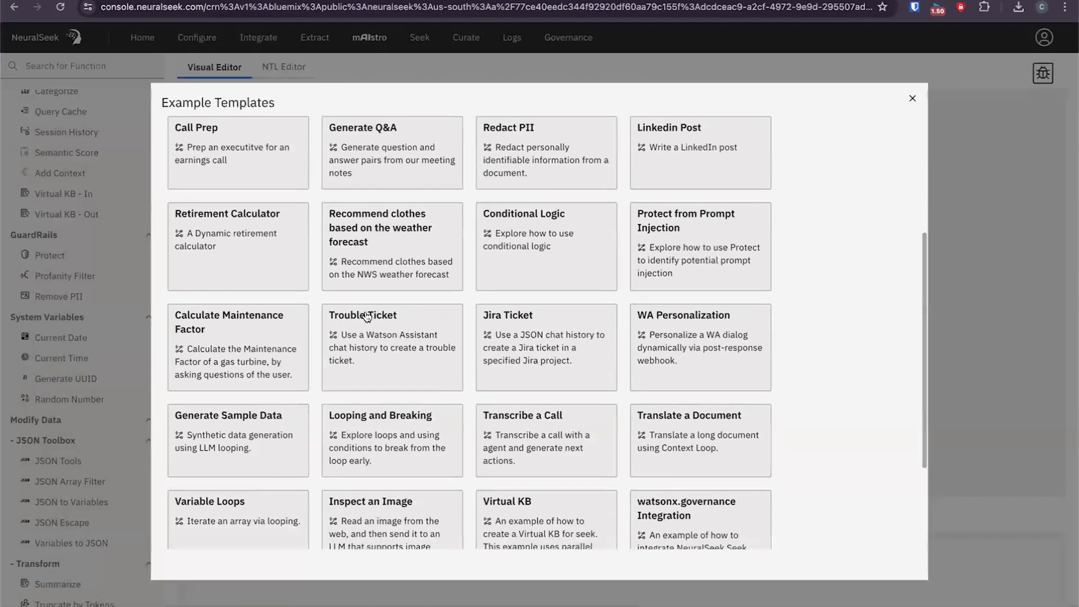
scroll(366, 310, "up", 2)
scroll(367, 309, "down", 4)
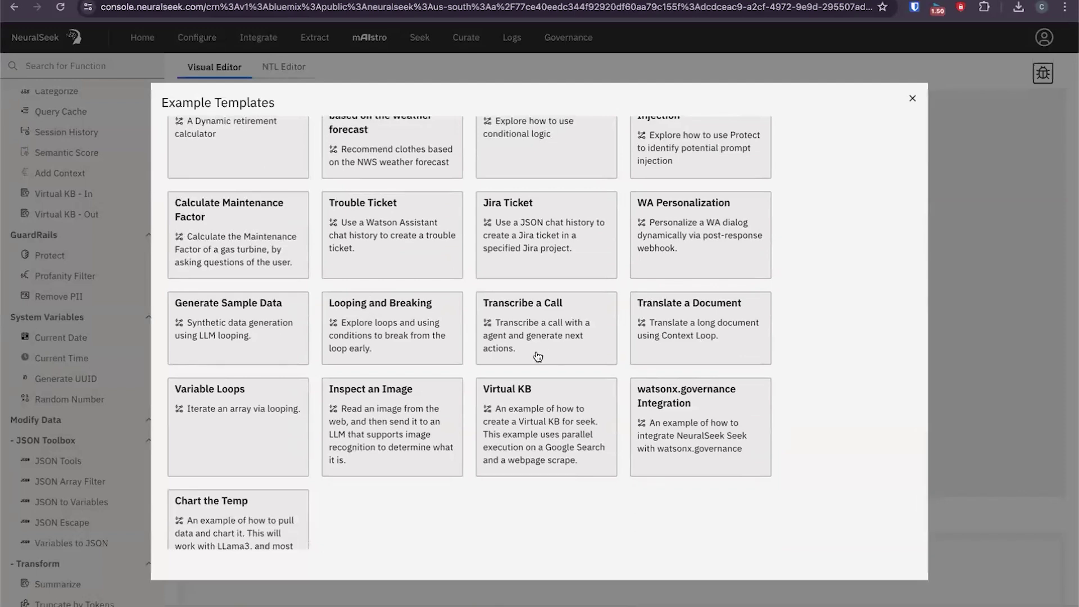
scroll(537, 356, "up", 3)
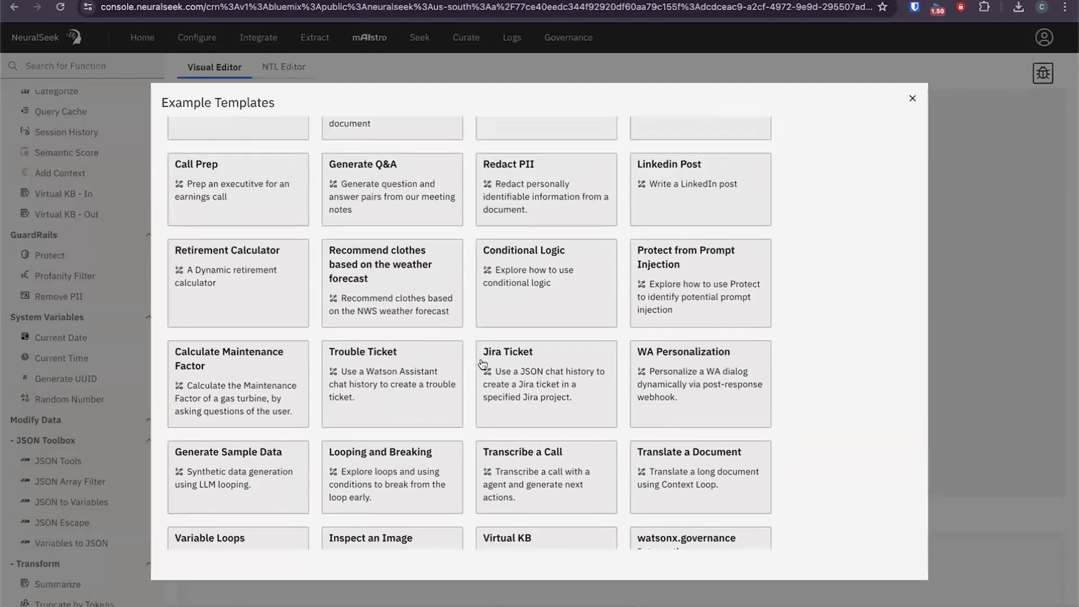
scroll(482, 364, "up", 4)
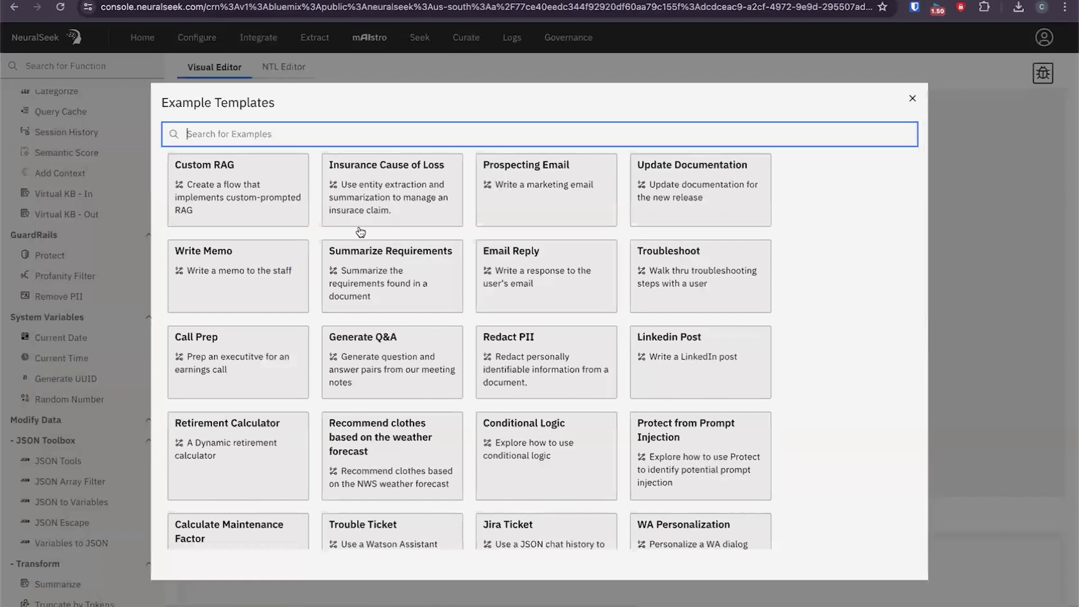
scroll(564, 343, "down", 3)
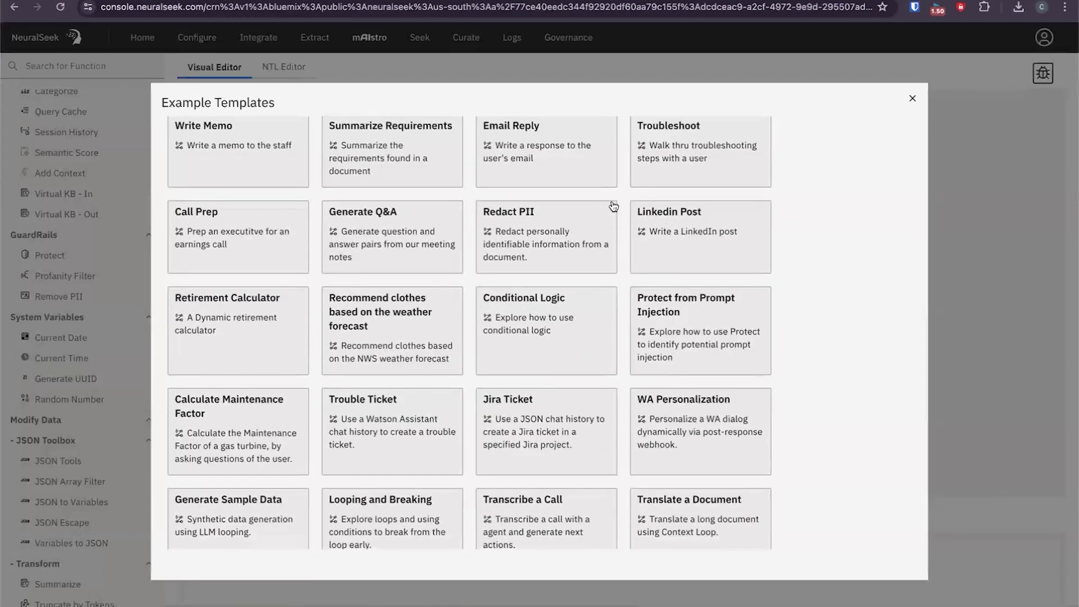
left_click(681, 252)
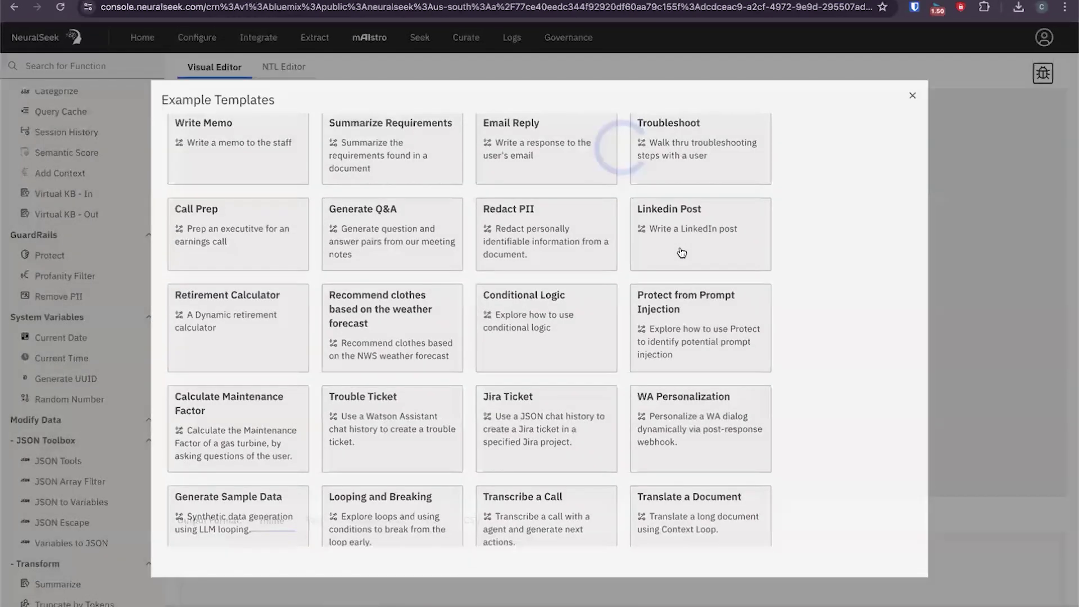
Review the settings of the template's Text, Website Data, Summarize and both Send To LLM nodes.
left_click(321, 137)
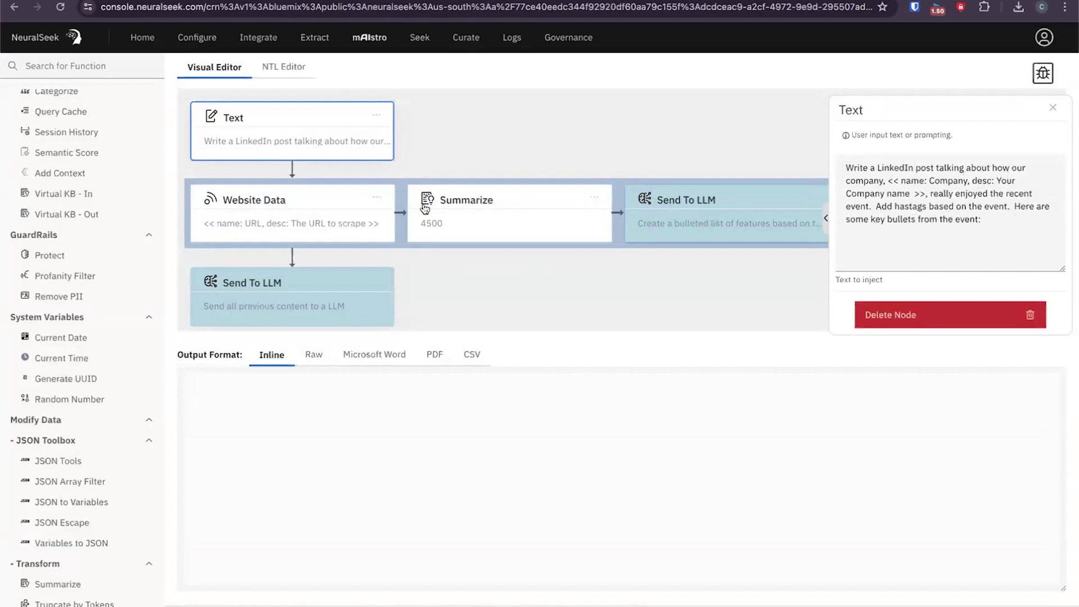
left_click(293, 225)
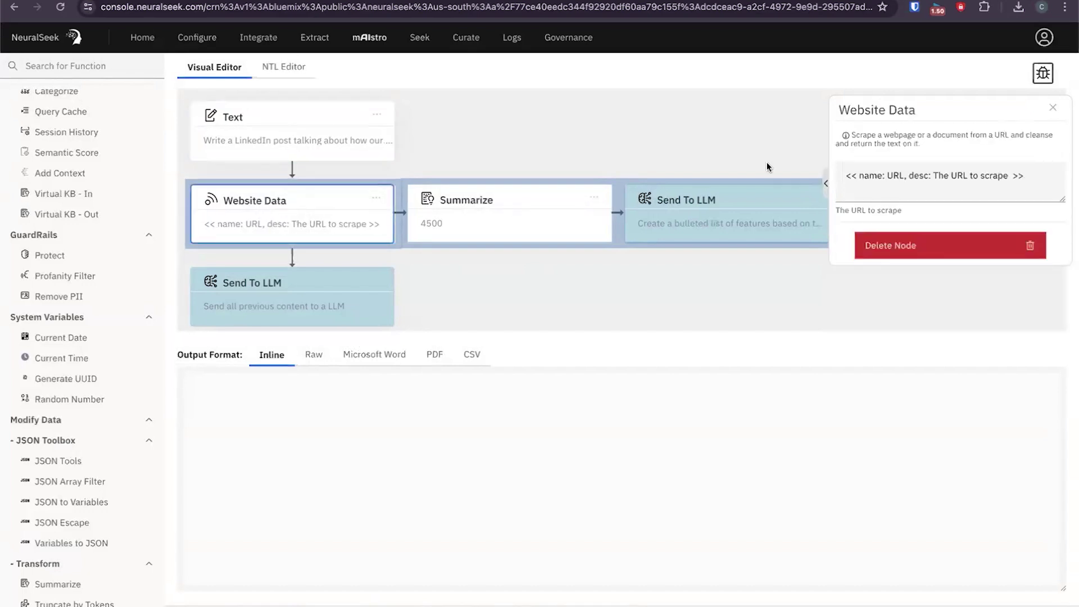
left_click(1052, 107)
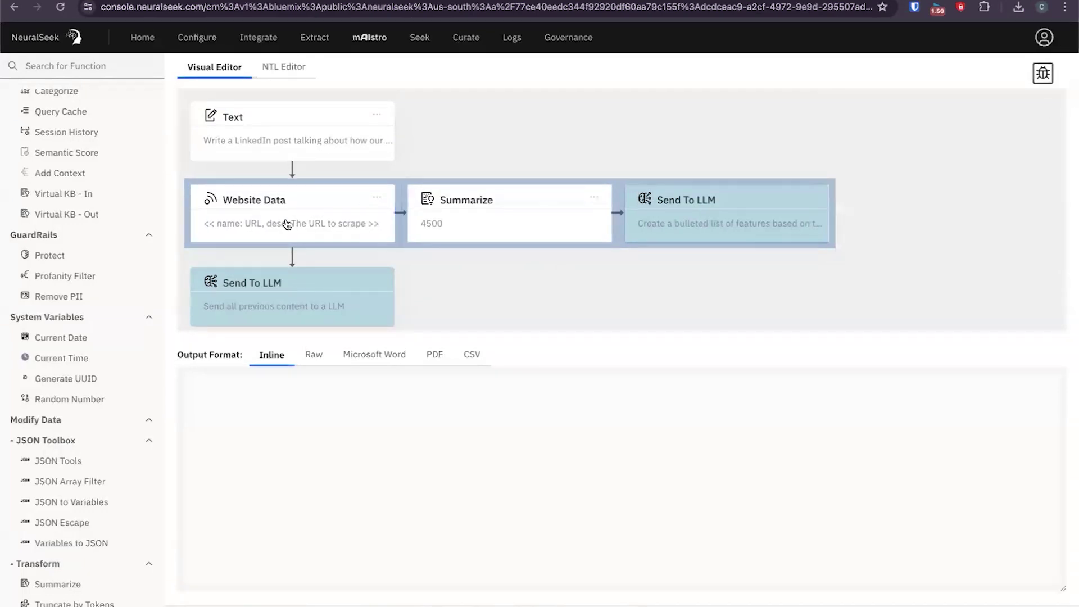
left_click(481, 229)
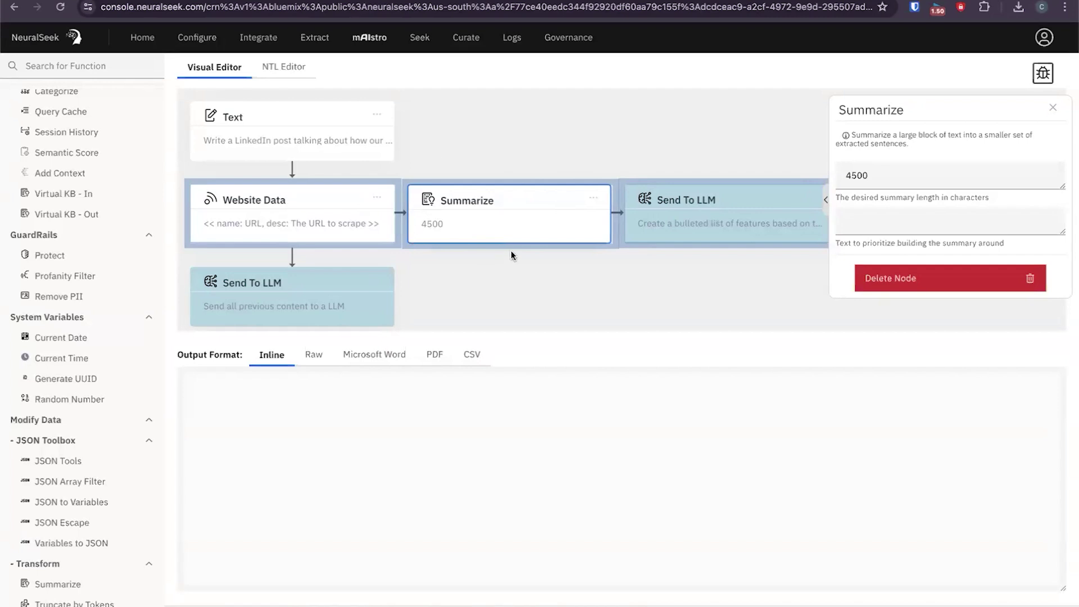
left_click(258, 228)
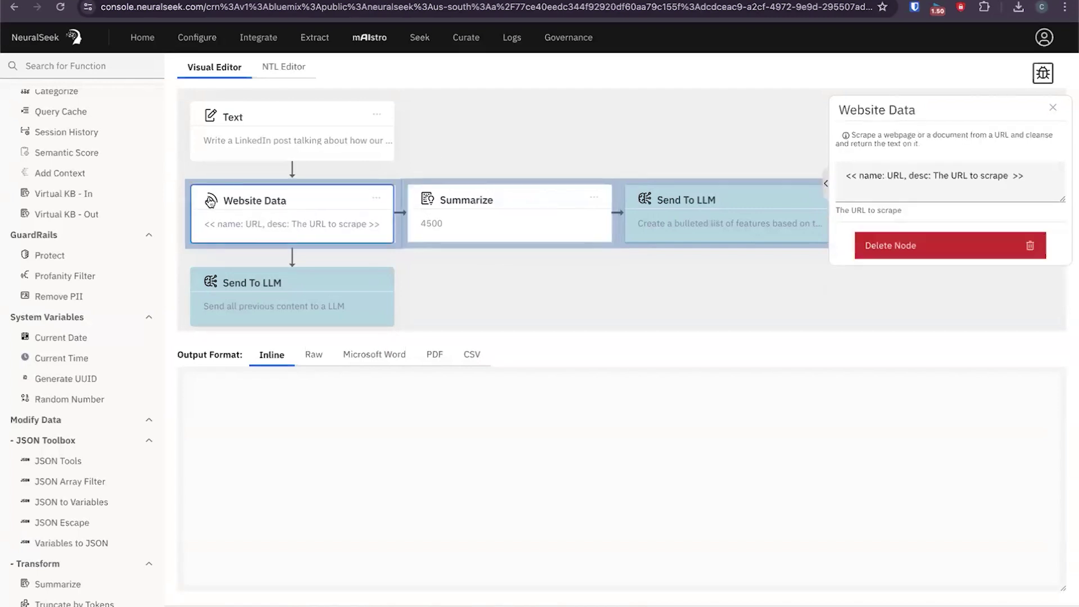
left_click(662, 214)
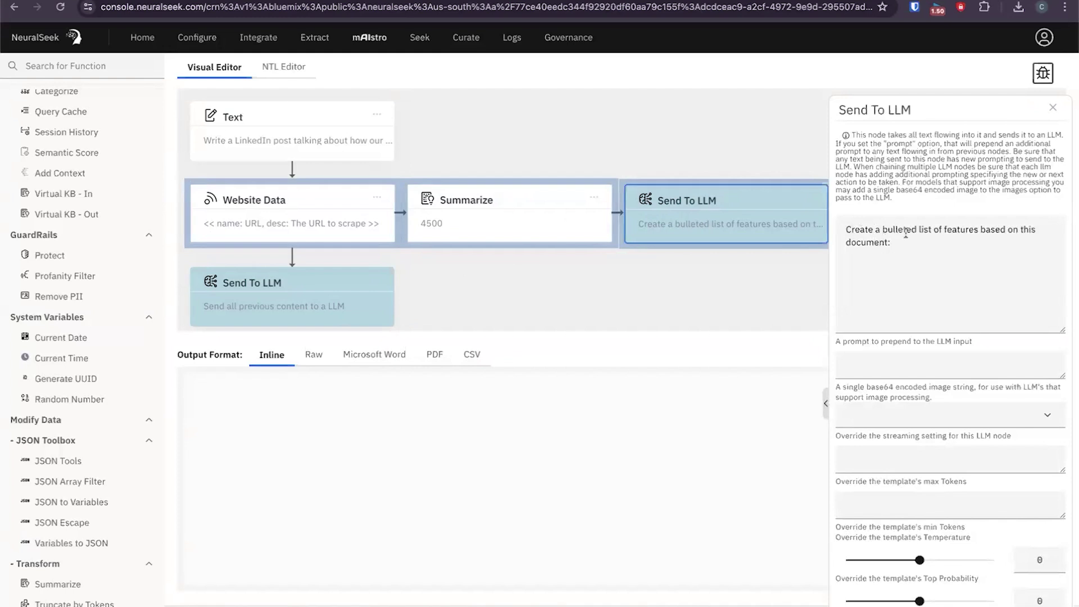
left_click(531, 213)
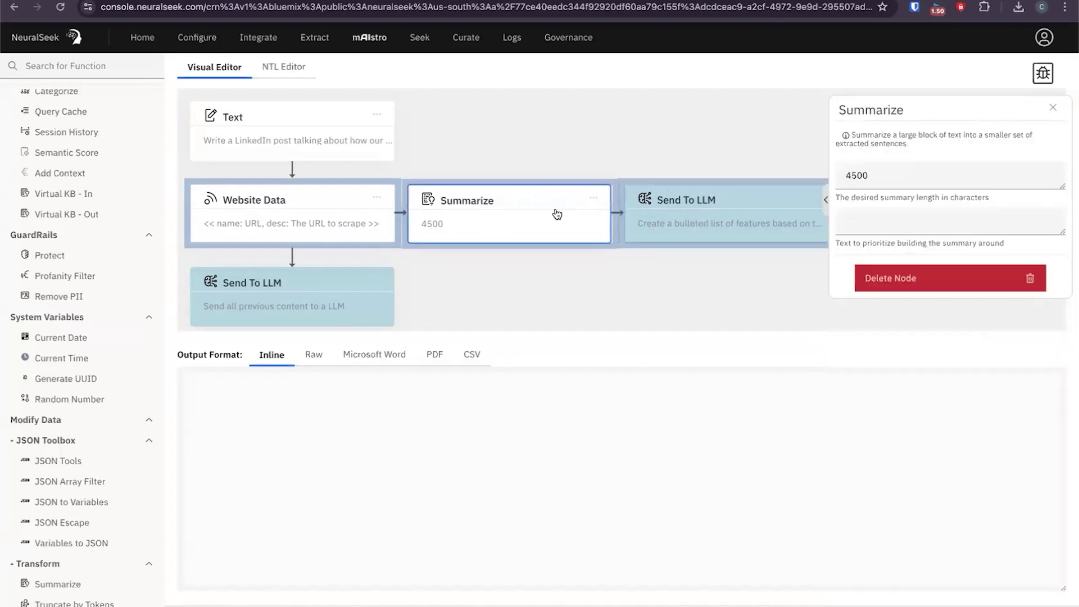
left_click(734, 215)
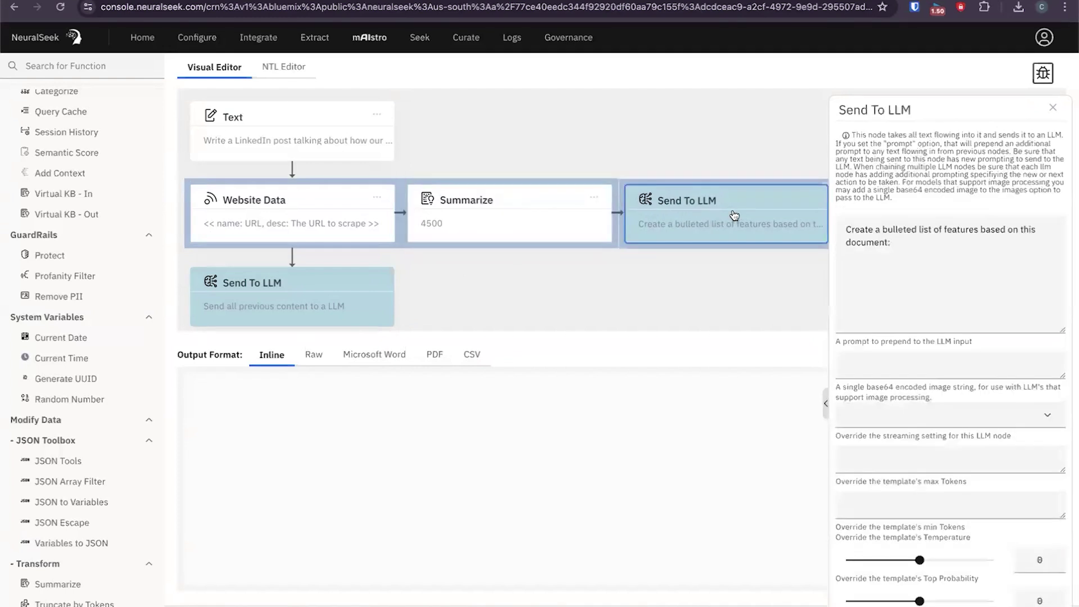
left_click(304, 293)
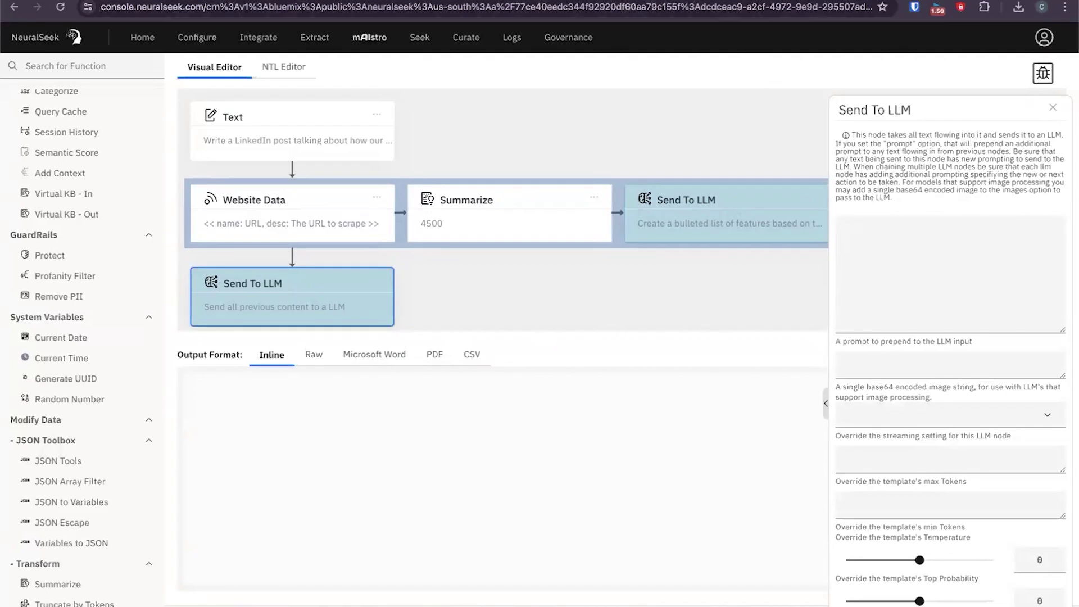
Find the Cerebral Blue website through a Google search for "cerebral blue" in a new browser tab and copy its URL.
key("ctrl+t")
type("google")
key("Return")
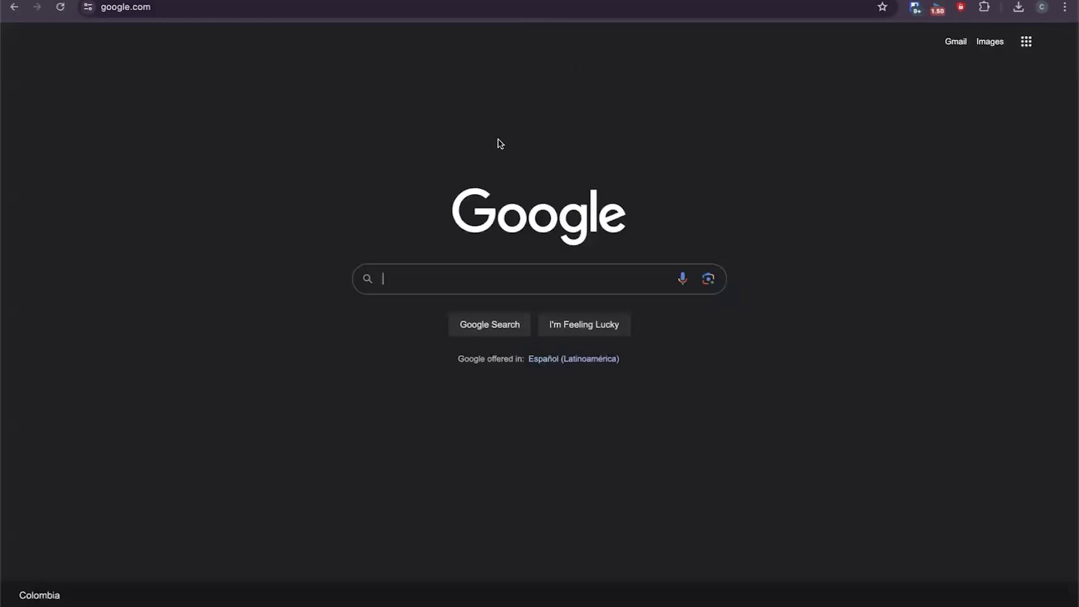
type("cerbral")
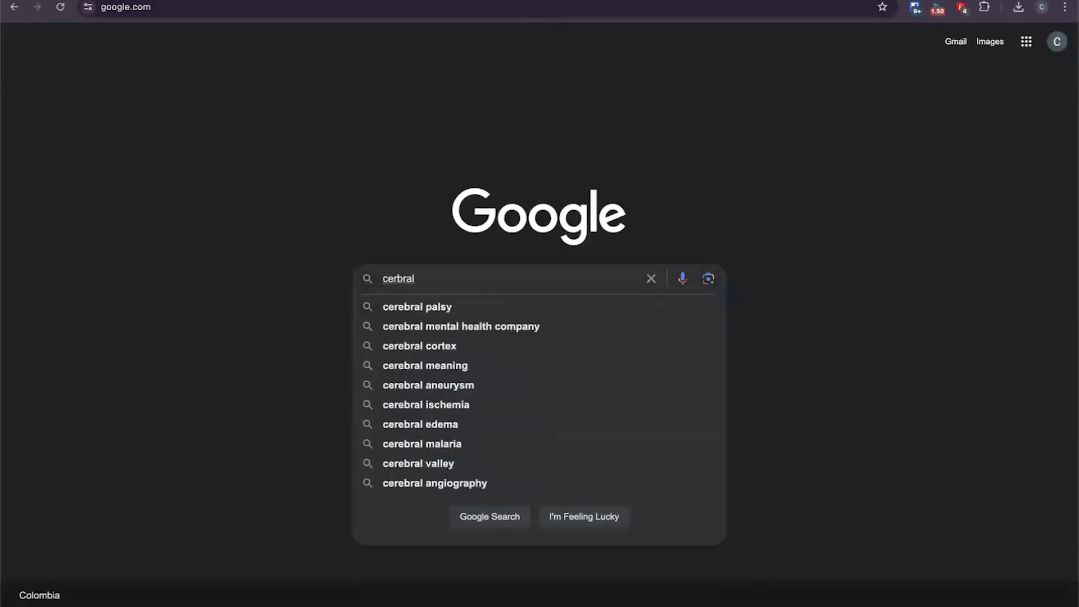
key("BackSpace")
key("BackSpace")
key("BackSpace")
key("BackSpace")
type("ebr")
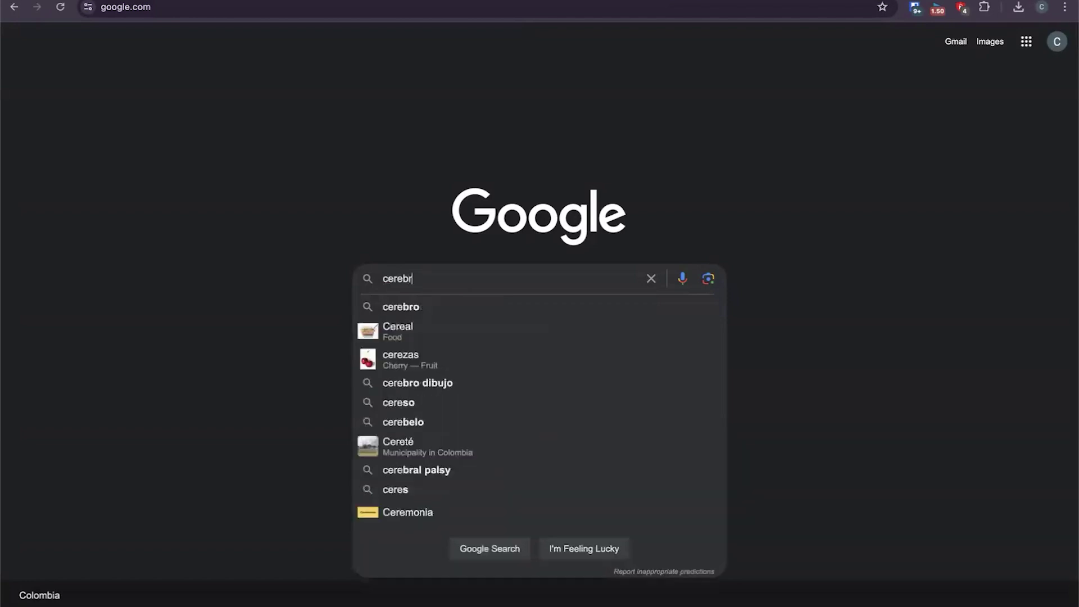
type("al blue")
key("Return")
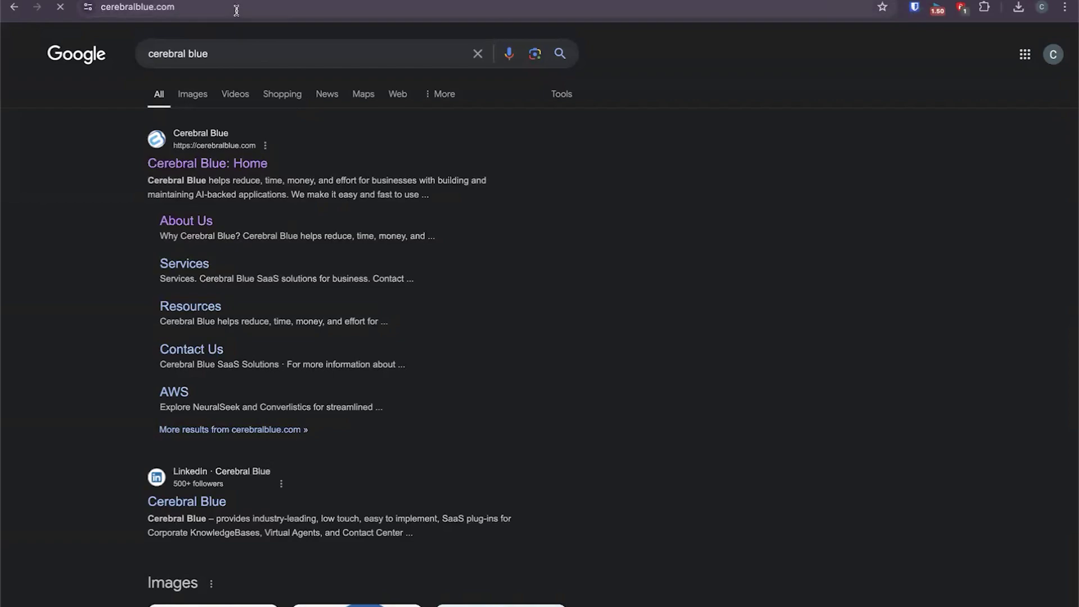
left_click(195, 8)
key("ctrl+c")
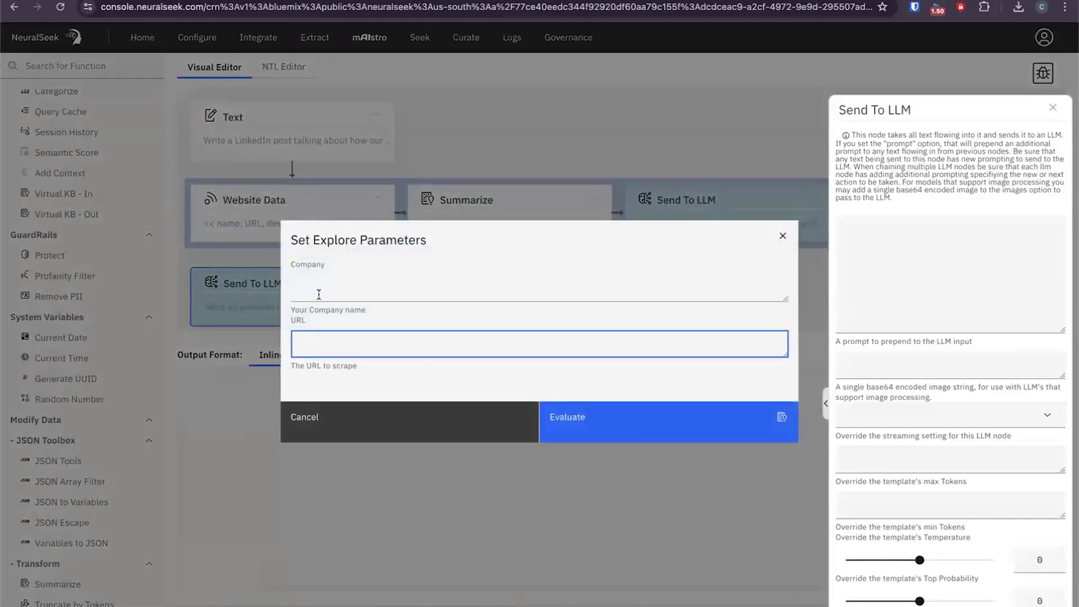
left_click(319, 294)
type("C")
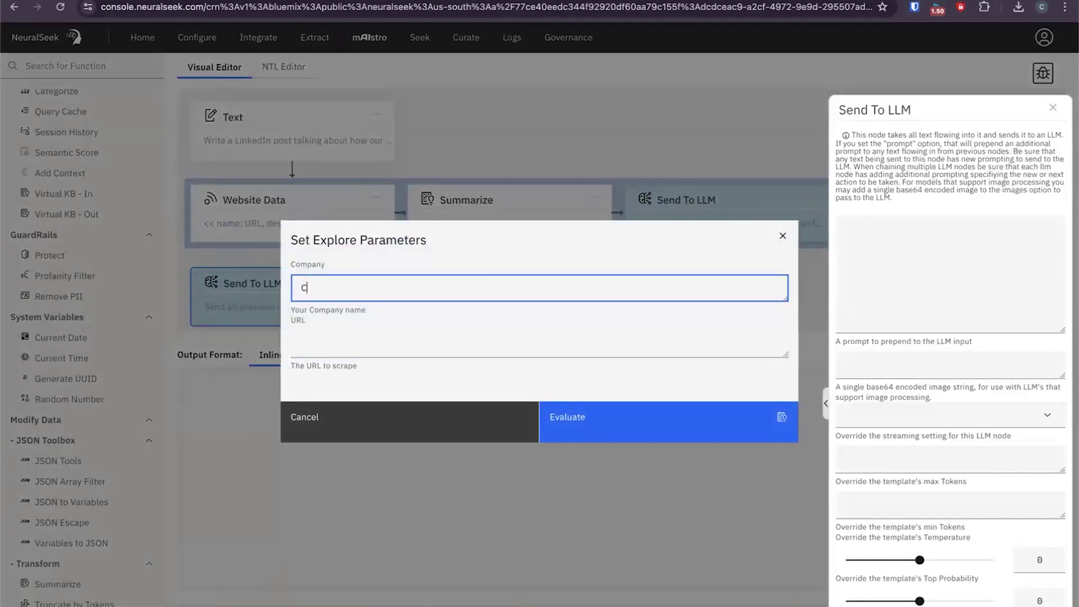
type("erebral Blue")
left_click(319, 344)
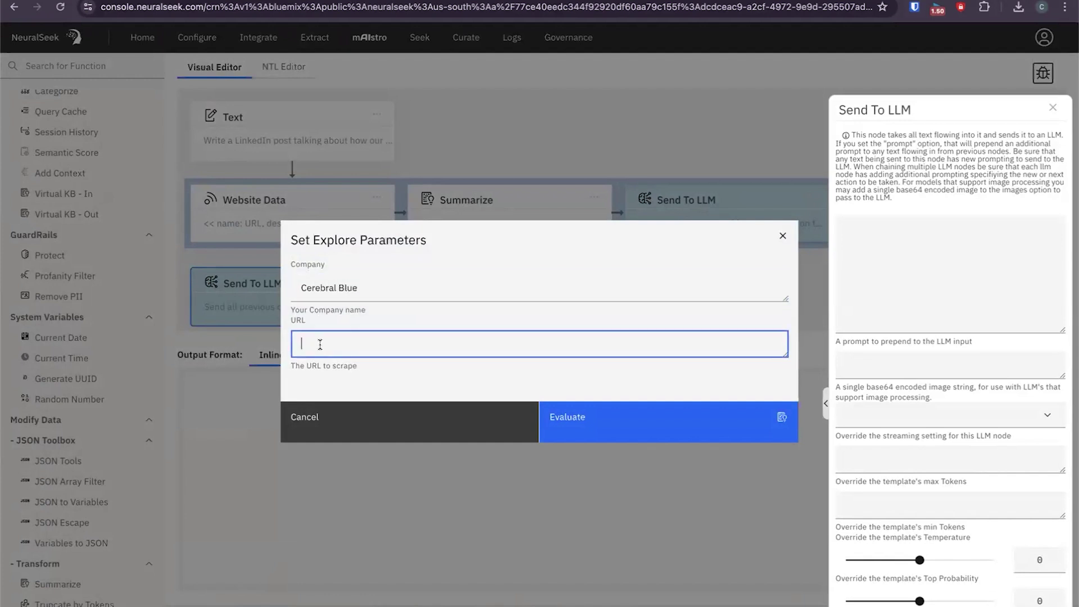
key("ctrl+v")
left_click(381, 379)
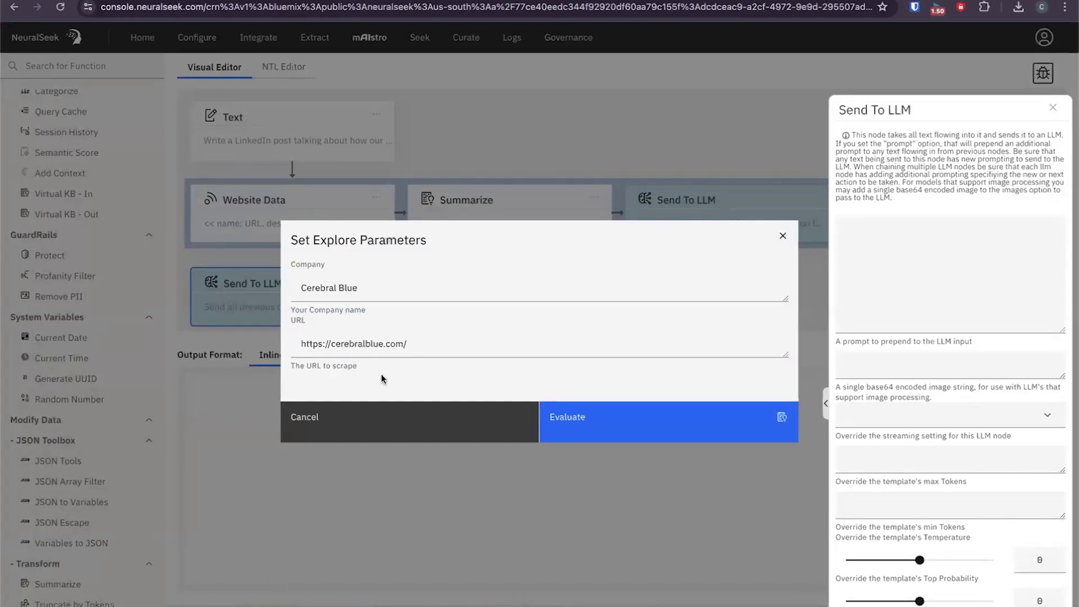
left_click(616, 431)
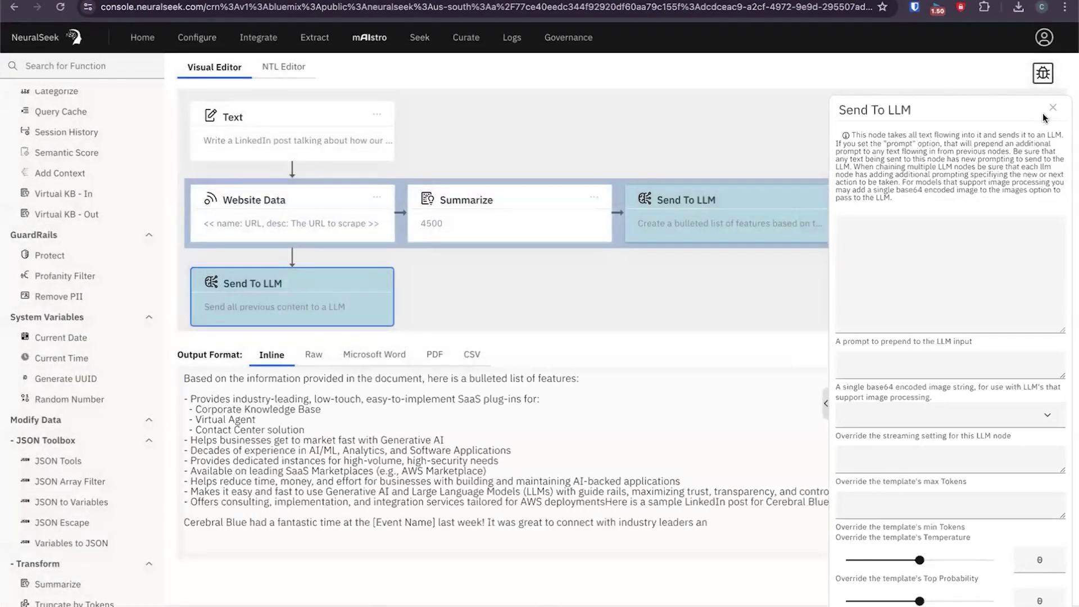
left_click(719, 348)
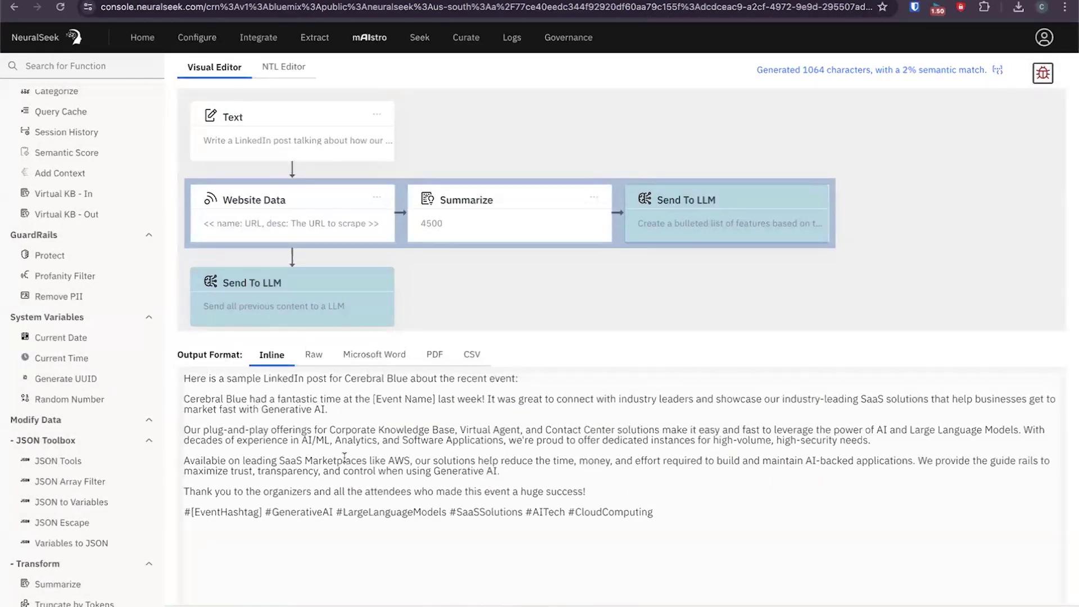
Compare the generated post's Raw, PDF and CSV output formats and return to the Inline output.
left_click(311, 363)
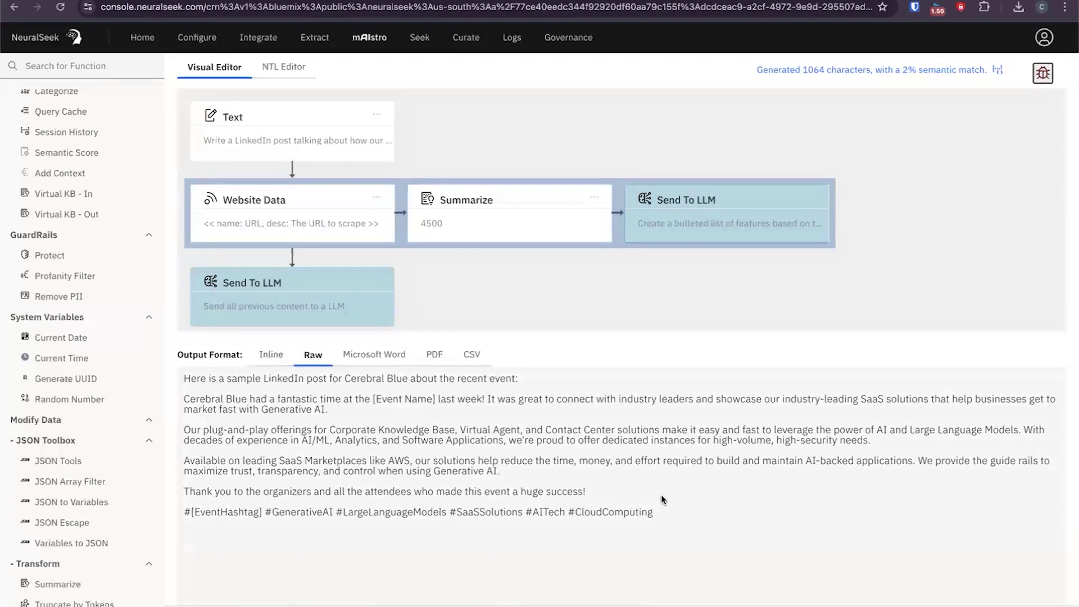
left_click_drag(661, 506, 185, 67)
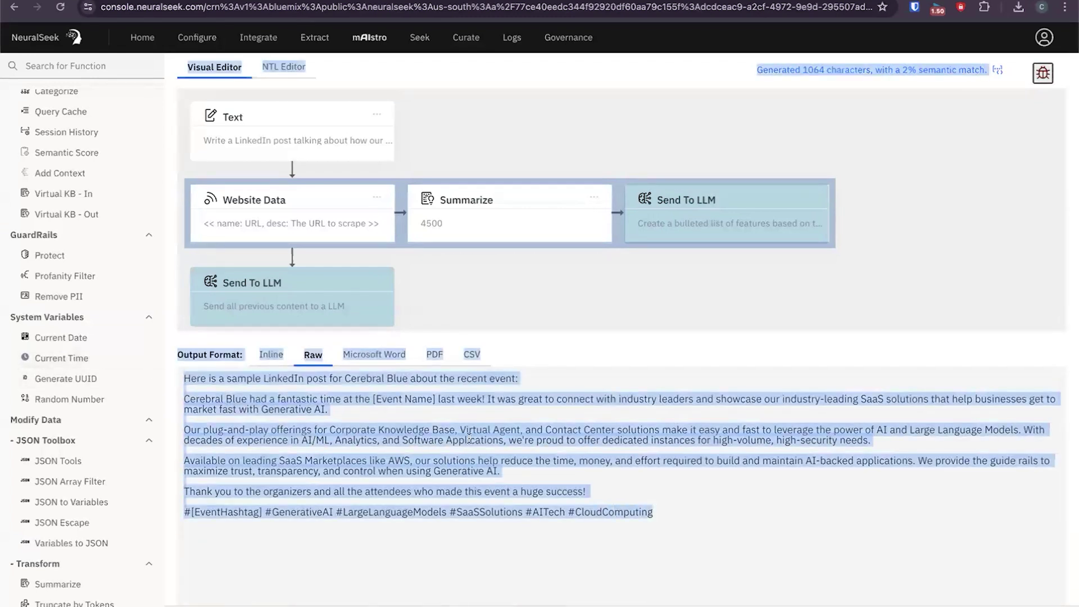
left_click(469, 438)
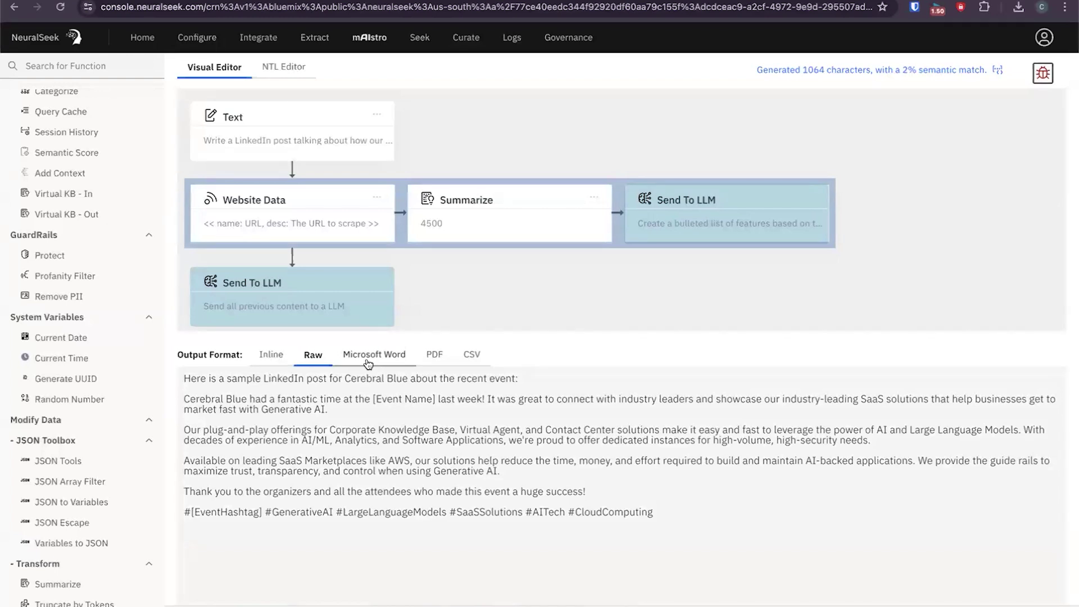
left_click(430, 360)
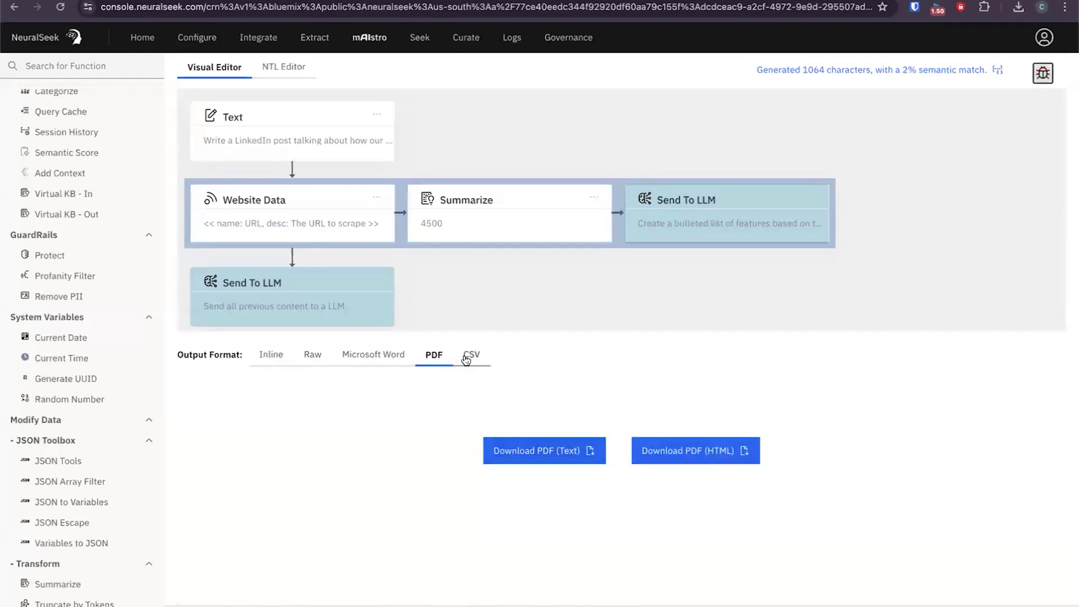
left_click(272, 359)
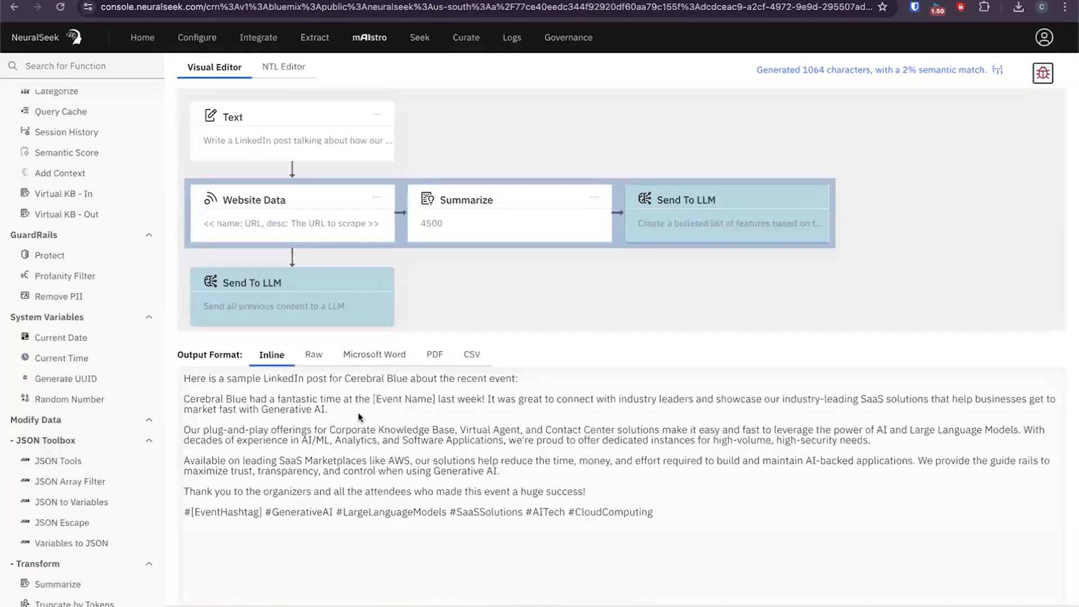
left_click(468, 359)
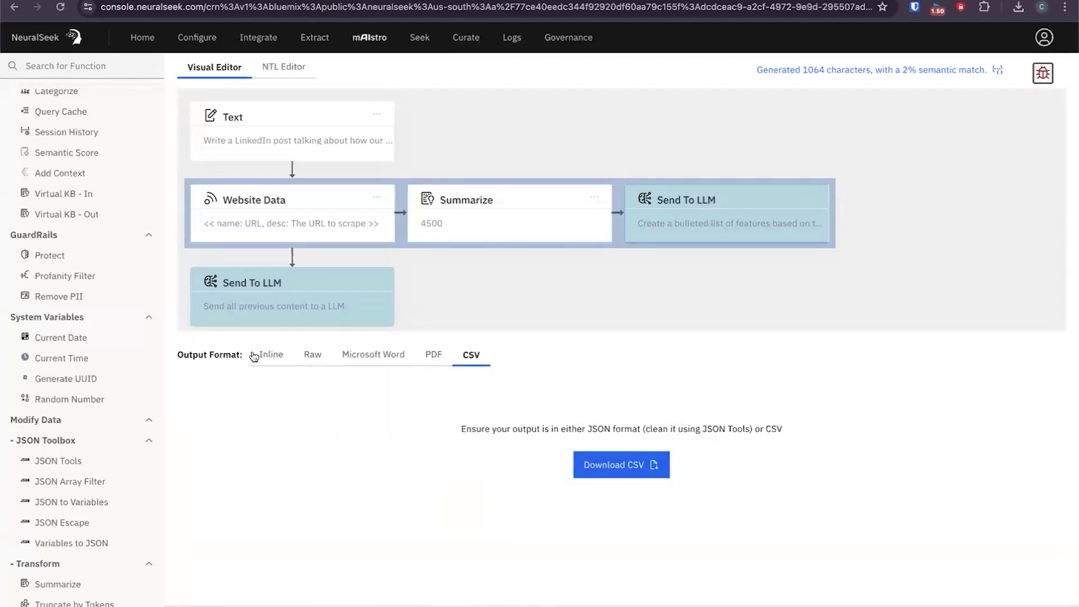
left_click(271, 354)
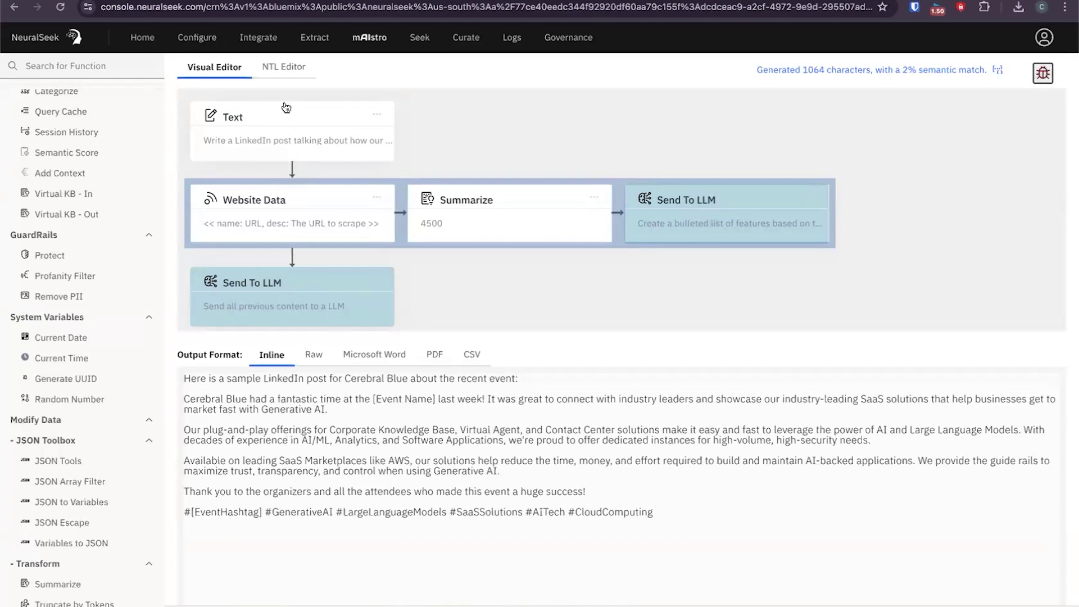
Review the template's code in the NTL Editor and compare it with the Website Data node in the Visual Editor.
left_click(277, 71)
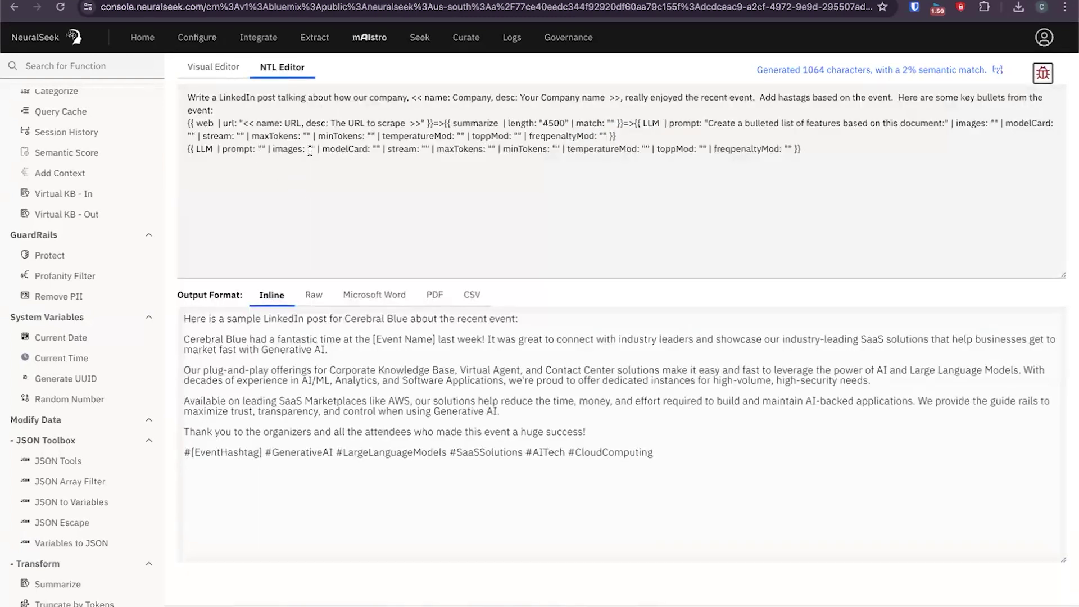
left_click(815, 148)
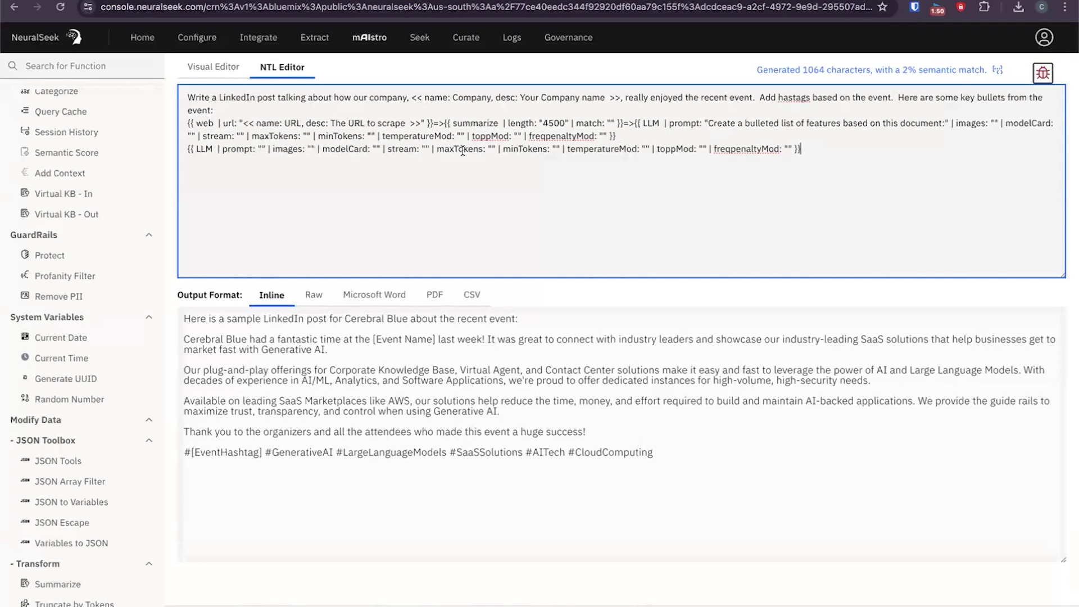
left_click(208, 69)
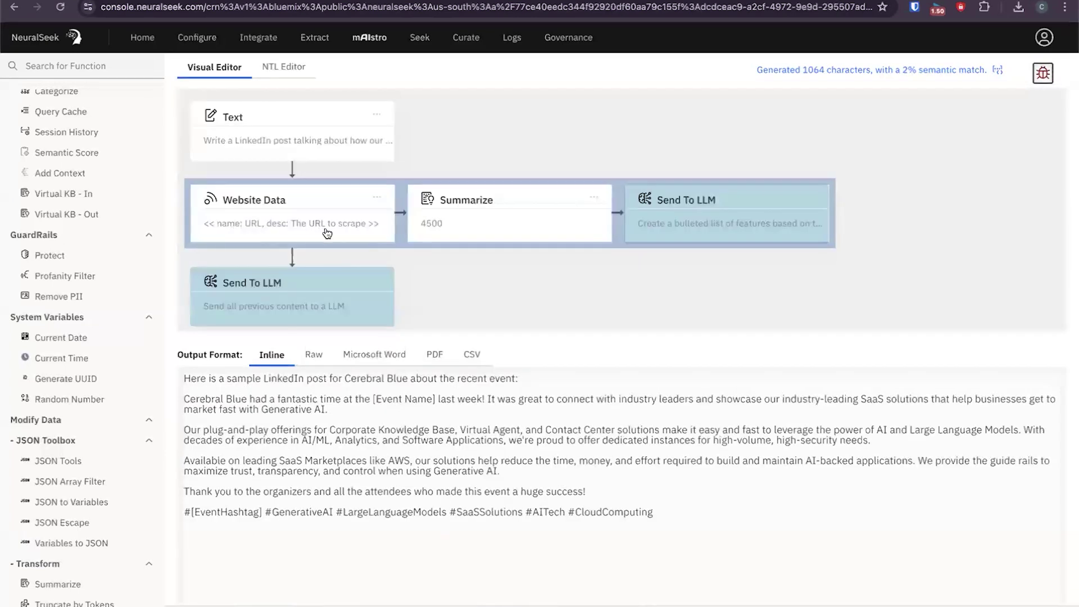
left_click(289, 223)
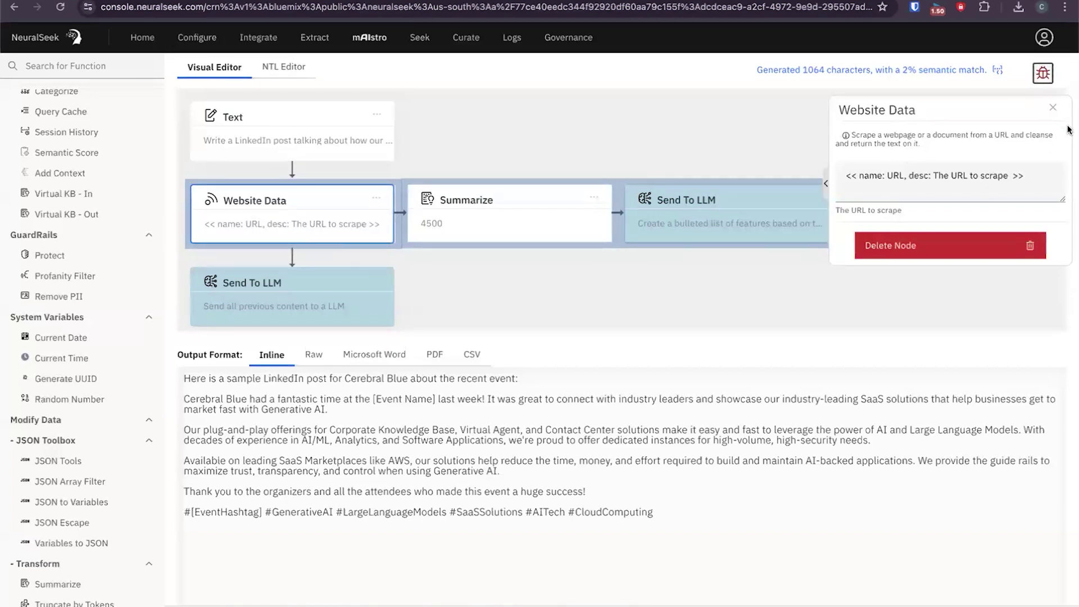
left_click(1052, 107)
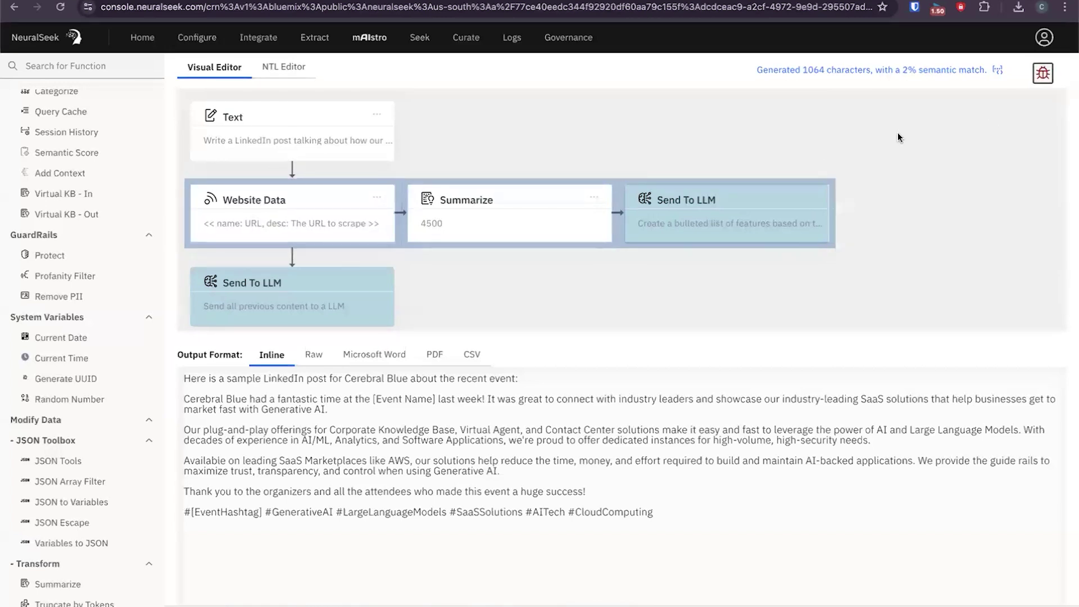
Open the Explore Inspector and examine the text, web and summarize steps of the template run.
left_click(1043, 75)
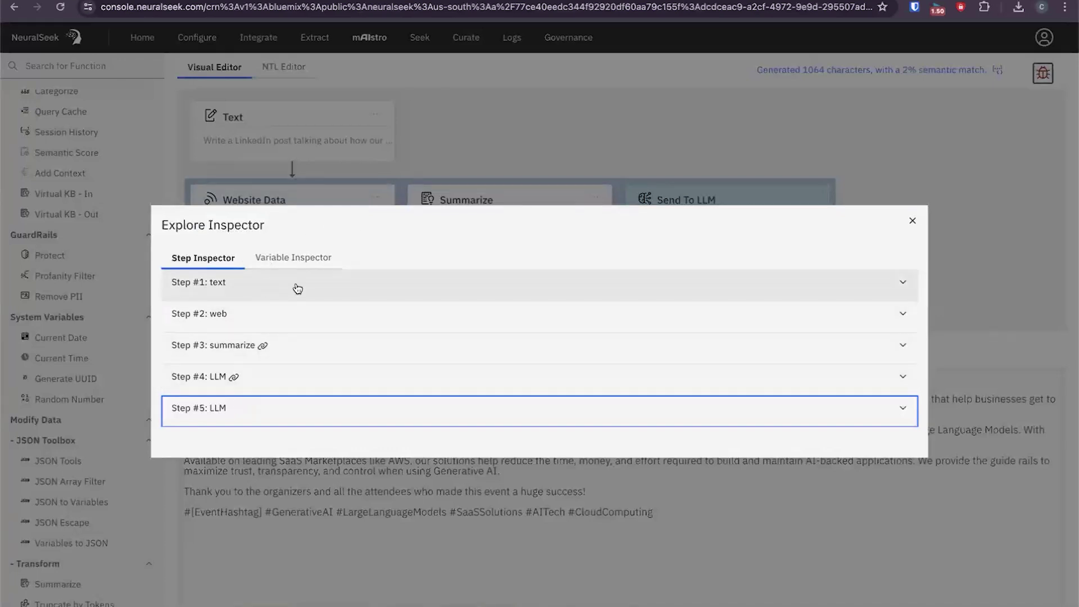
left_click(272, 289)
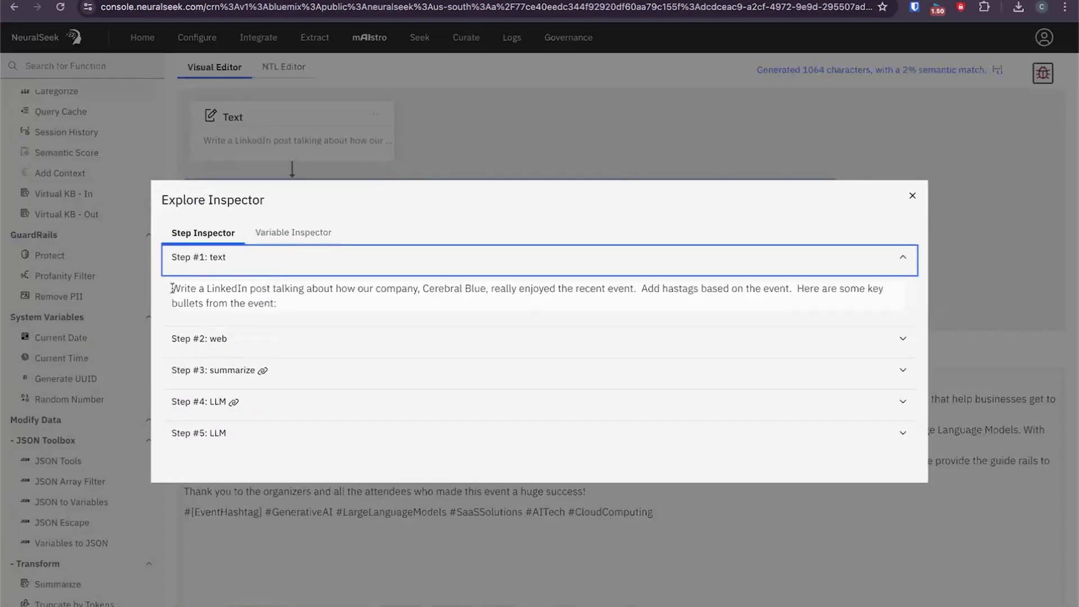
left_click_drag(287, 306, 170, 289)
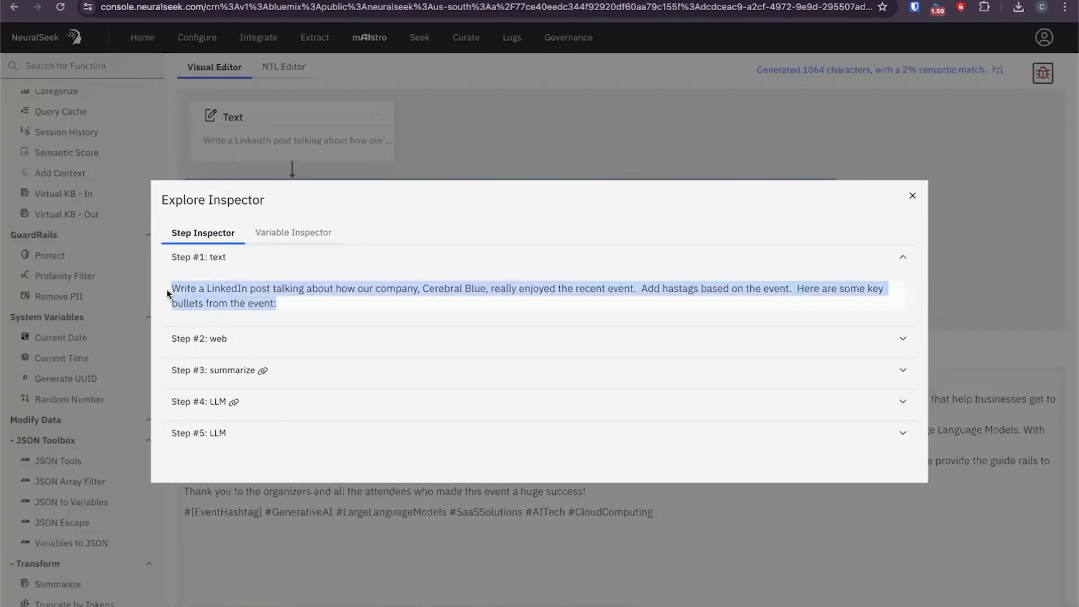
left_click(254, 338)
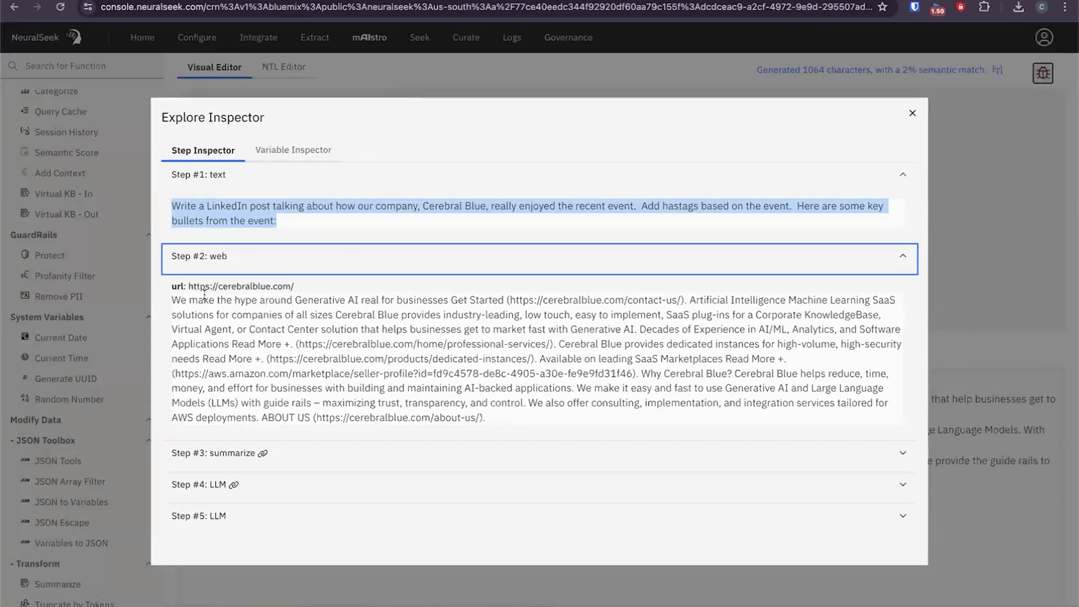
left_click(322, 454)
scroll(295, 457, "down", 1)
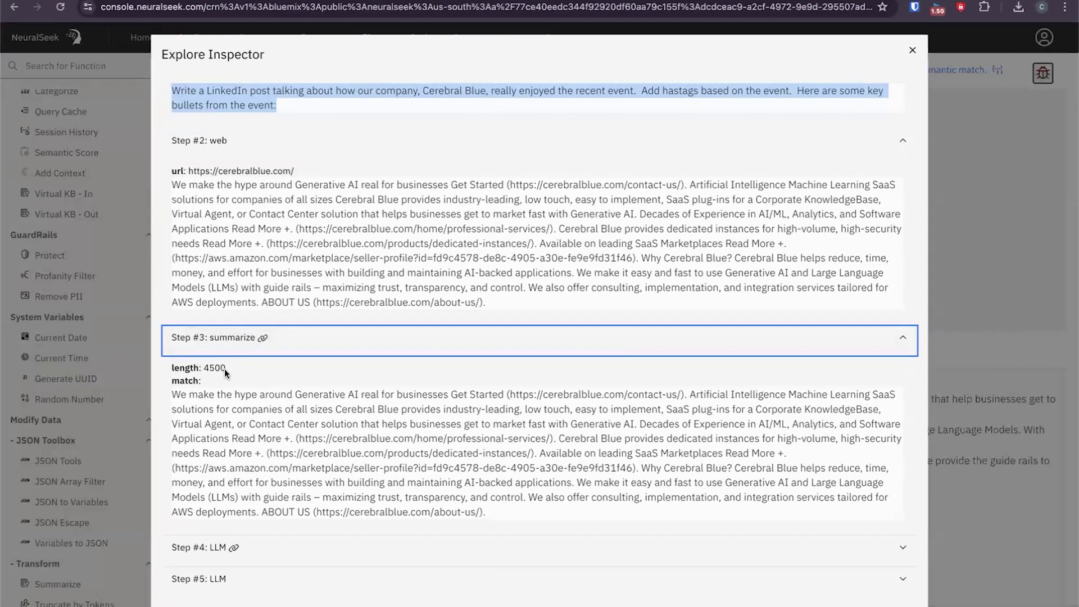
Examine the prompt, token settings and bulleted output of Step #4: LLM in the Explore Inspector.
left_click(290, 548)
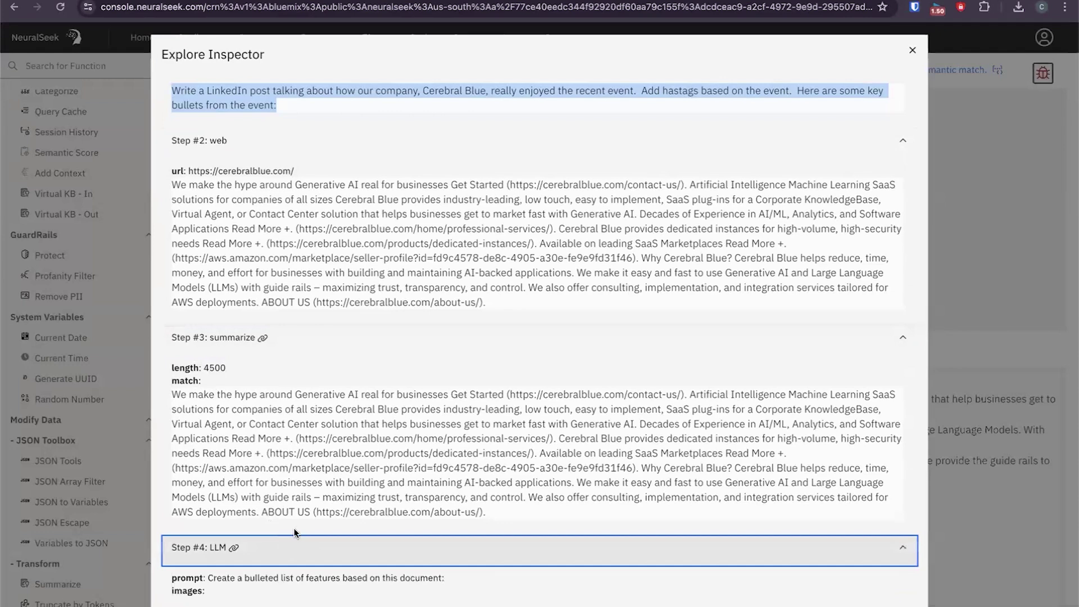
scroll(293, 530, "down", 4)
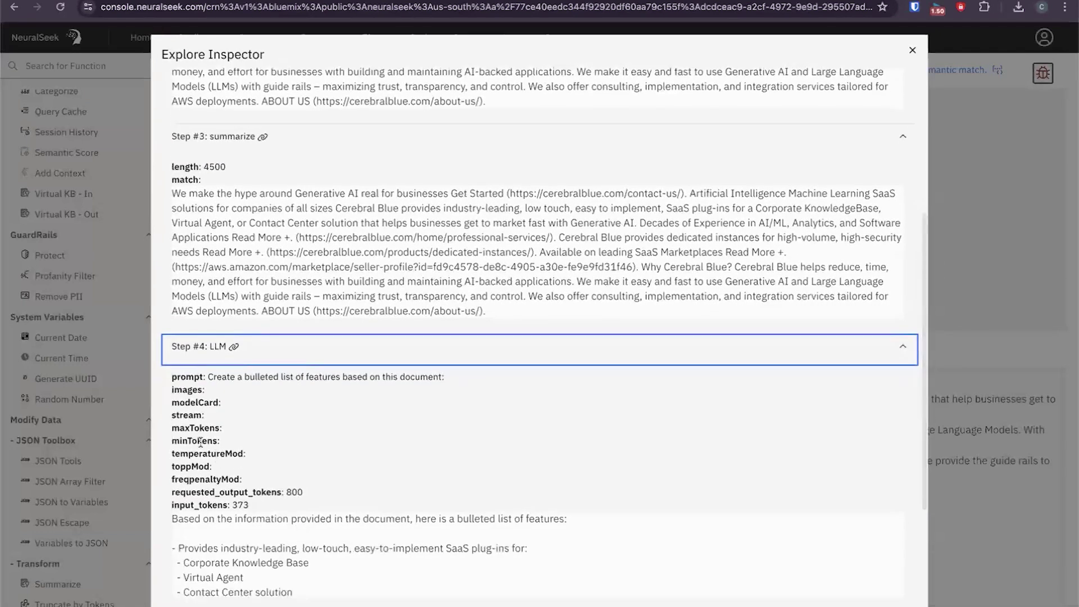
scroll(291, 437, "down", 1)
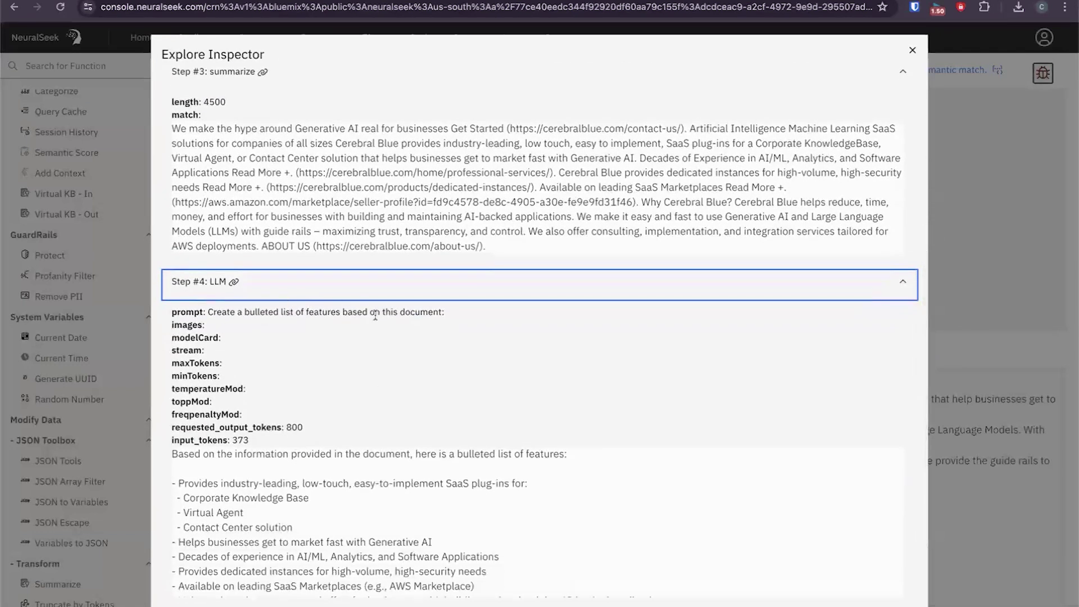
scroll(291, 304, "down", 1)
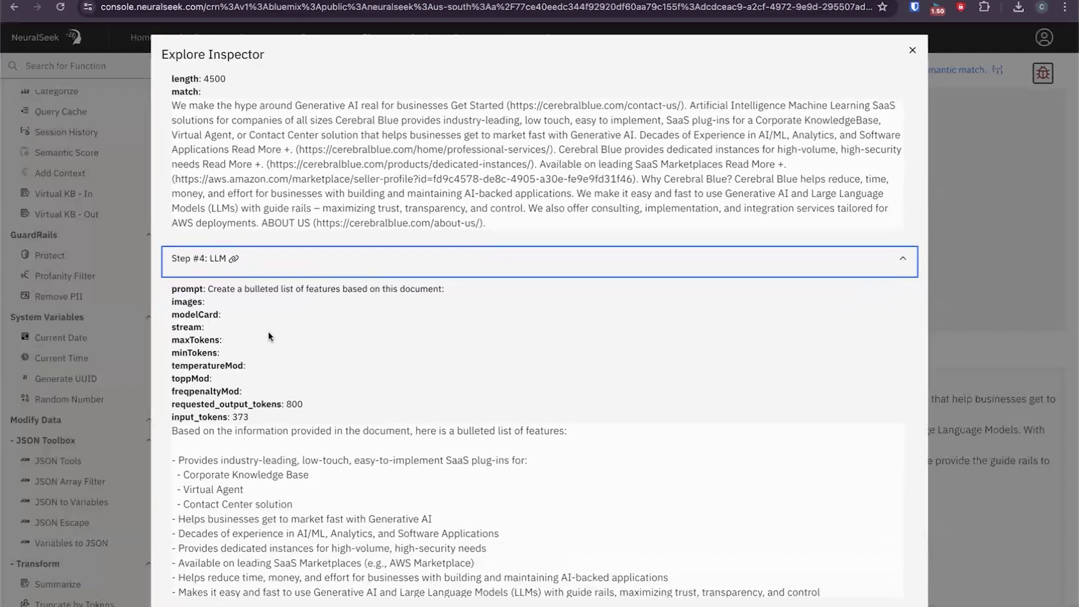
scroll(282, 374, "down", 1)
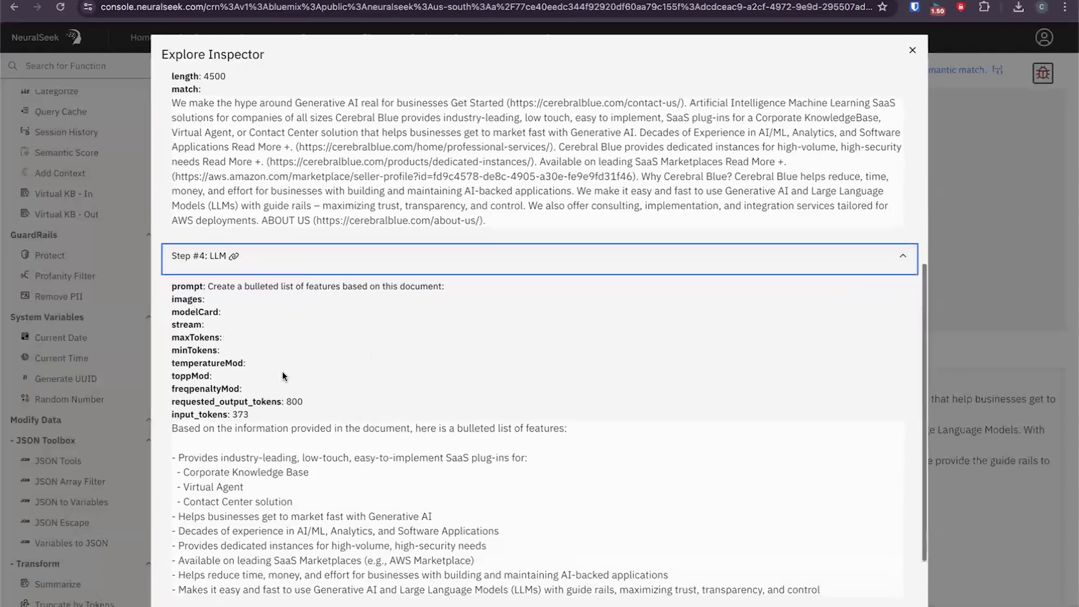
scroll(282, 375, "down", 1)
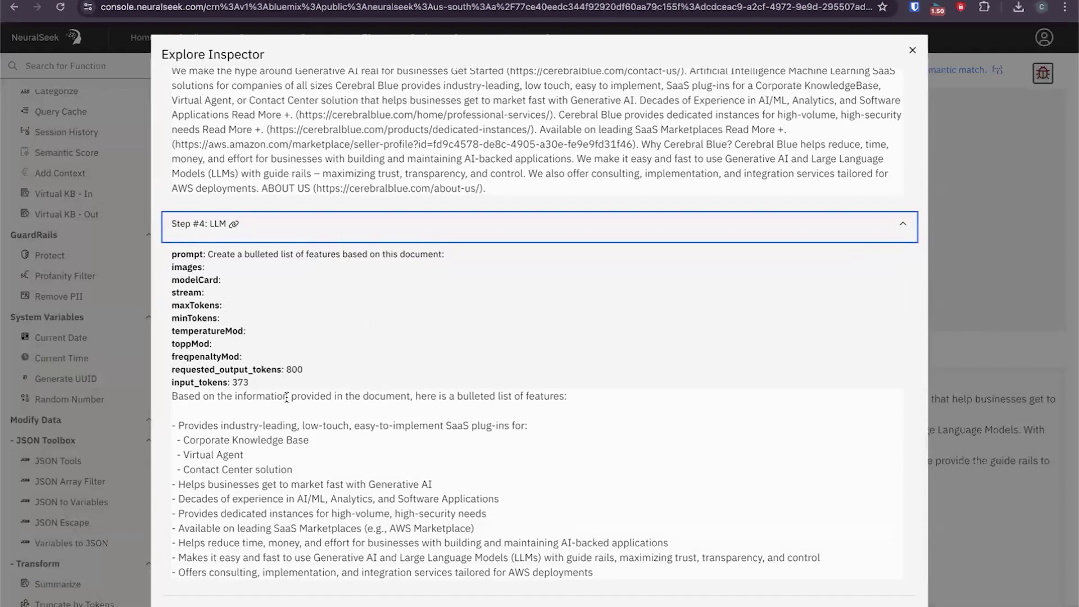
scroll(287, 397, "down", 1)
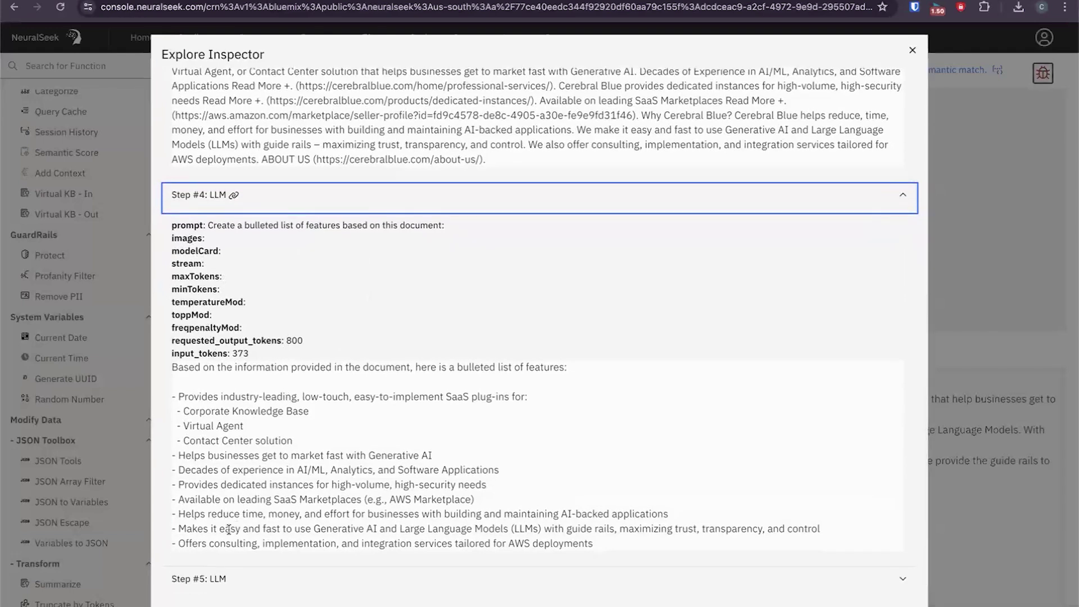
Examine the parameters and generated post of Step #5: LLM, then close the Explore Inspector.
left_click(230, 573)
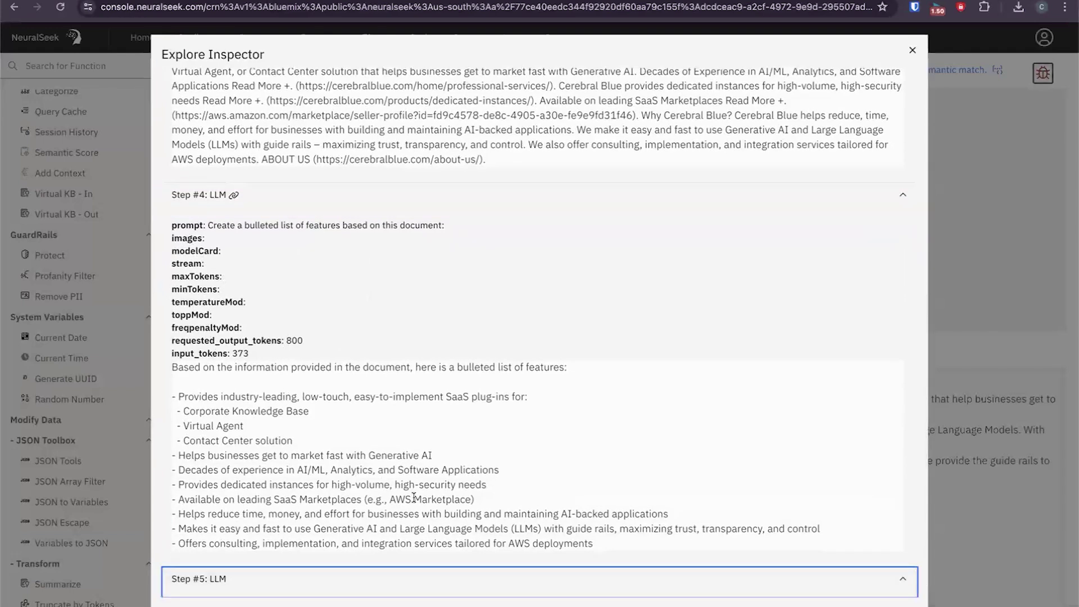
scroll(414, 498, "down", 10)
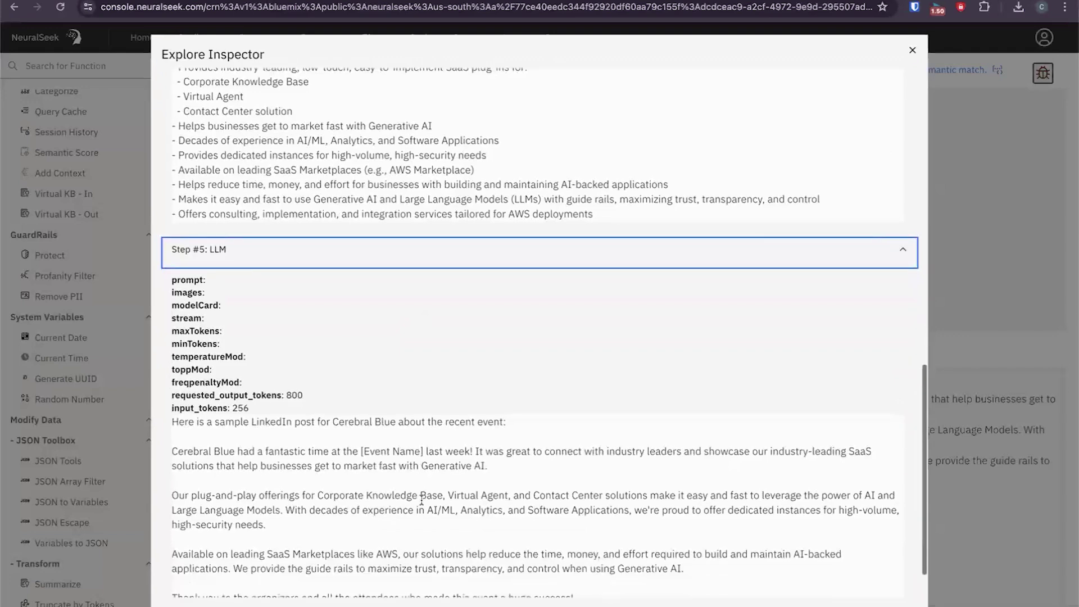
scroll(421, 500, "down", 2)
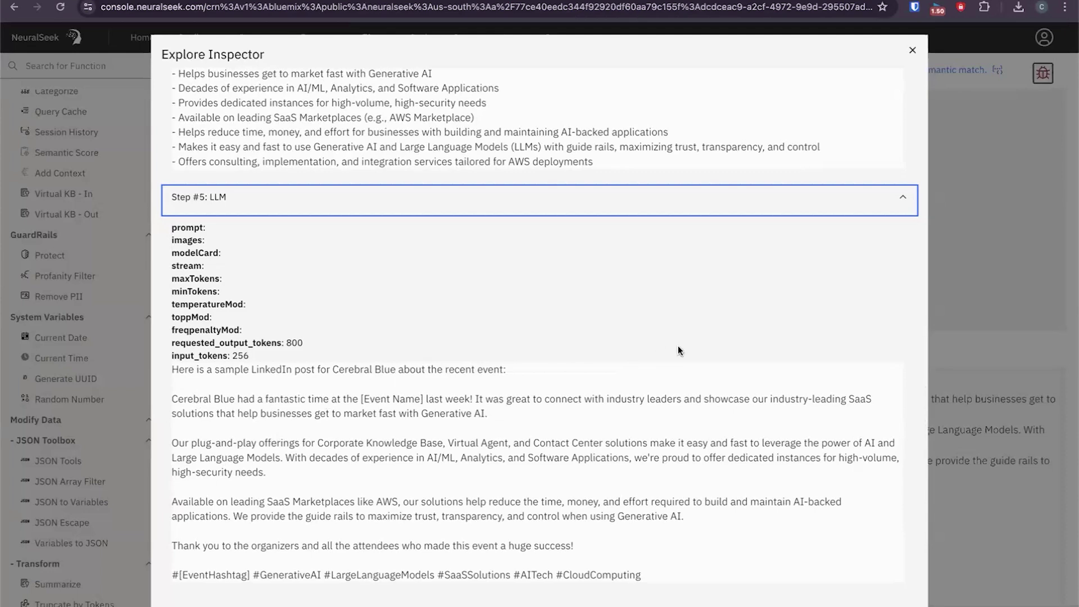
left_click(912, 49)
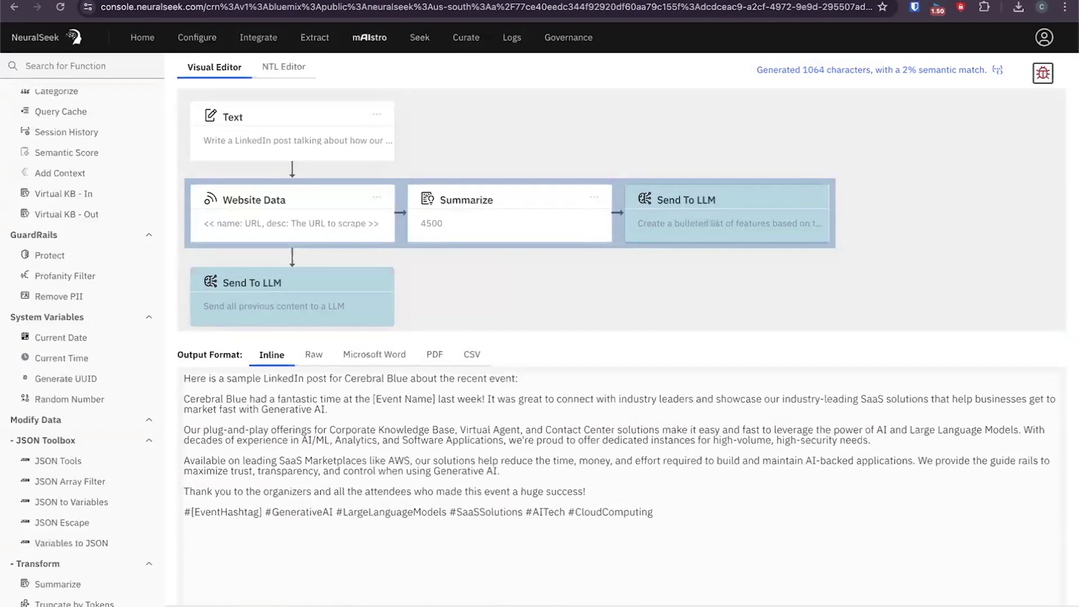
Save the current flow as a template named linkedin-2, leaving the description empty.
key("ctrl+s")
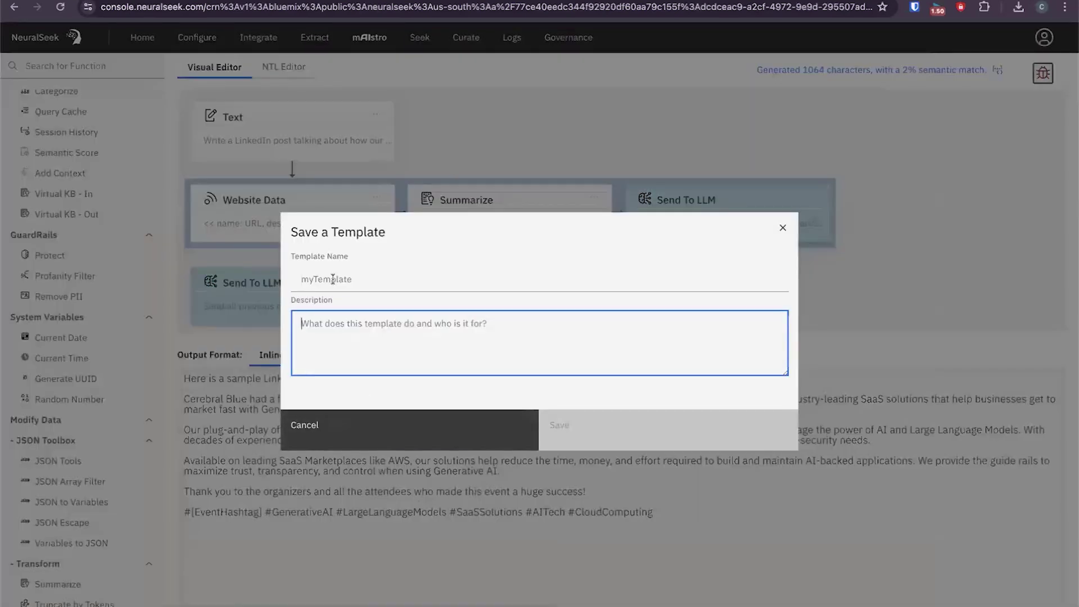
left_click(333, 279)
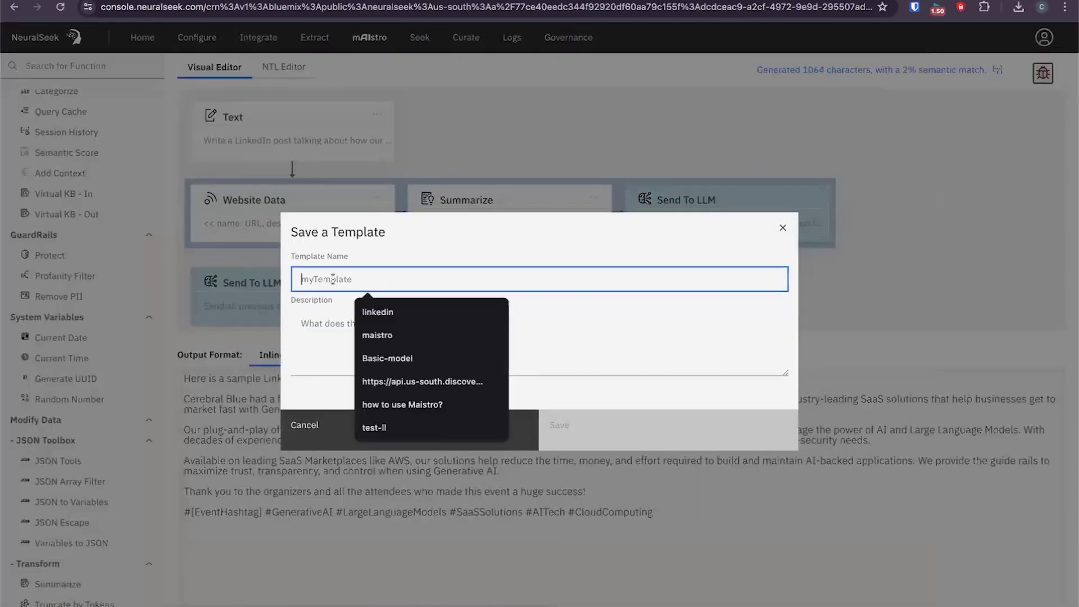
left_click(385, 316)
type("-2")
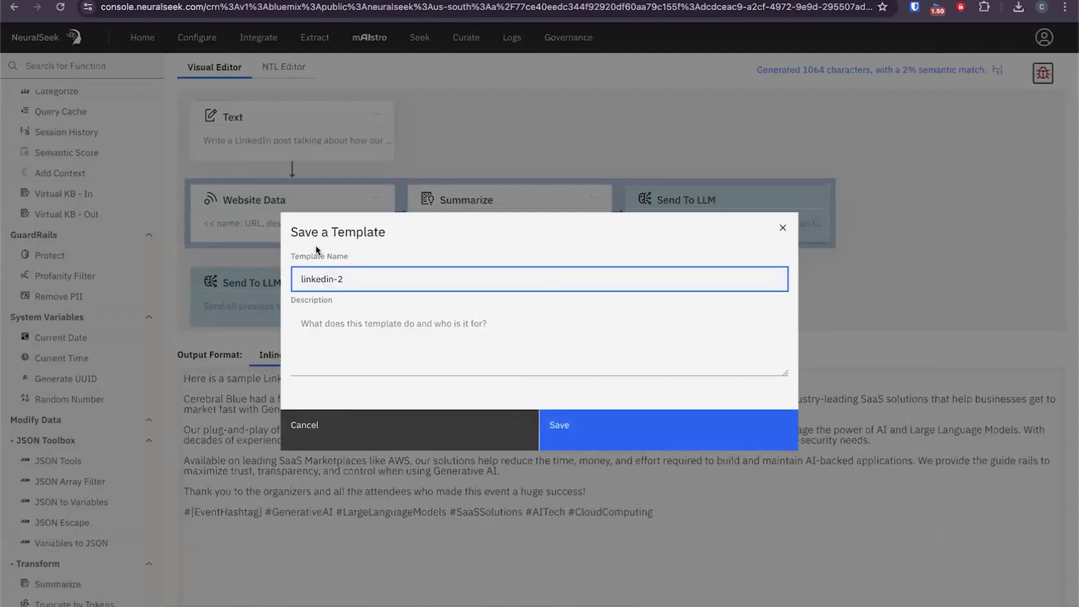
left_click(344, 325)
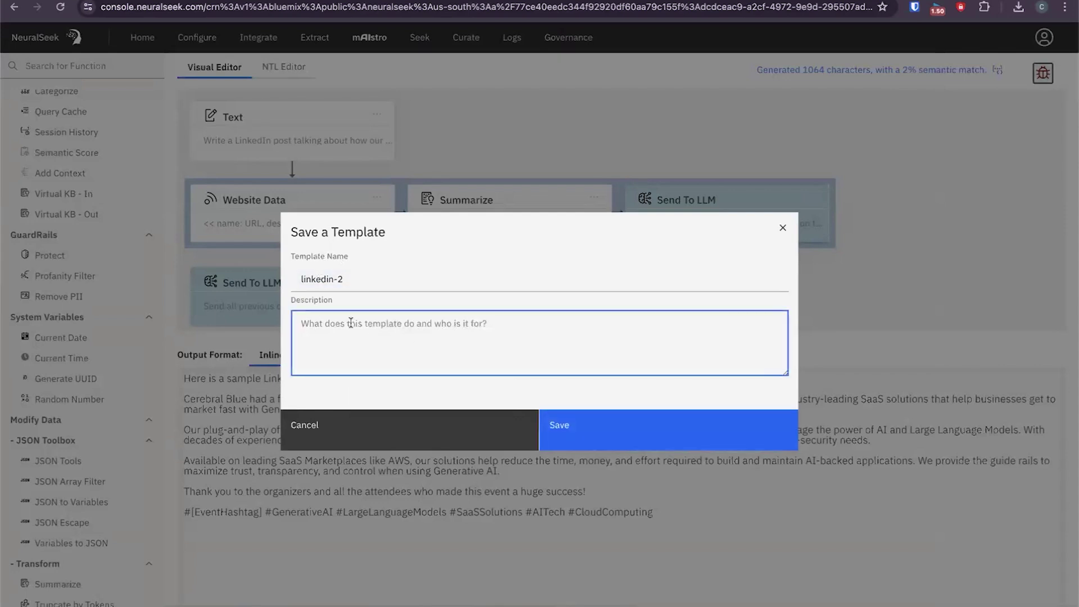
left_click(587, 436)
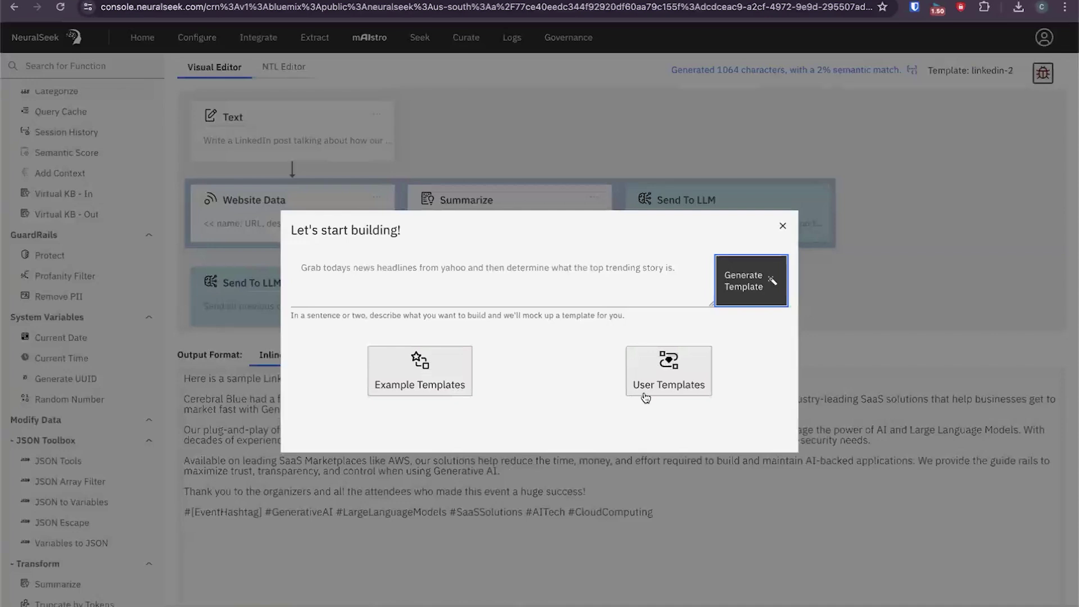
Review the actions available for linkedin-2 in User Templates, then deselect it and close the list.
left_click(640, 366)
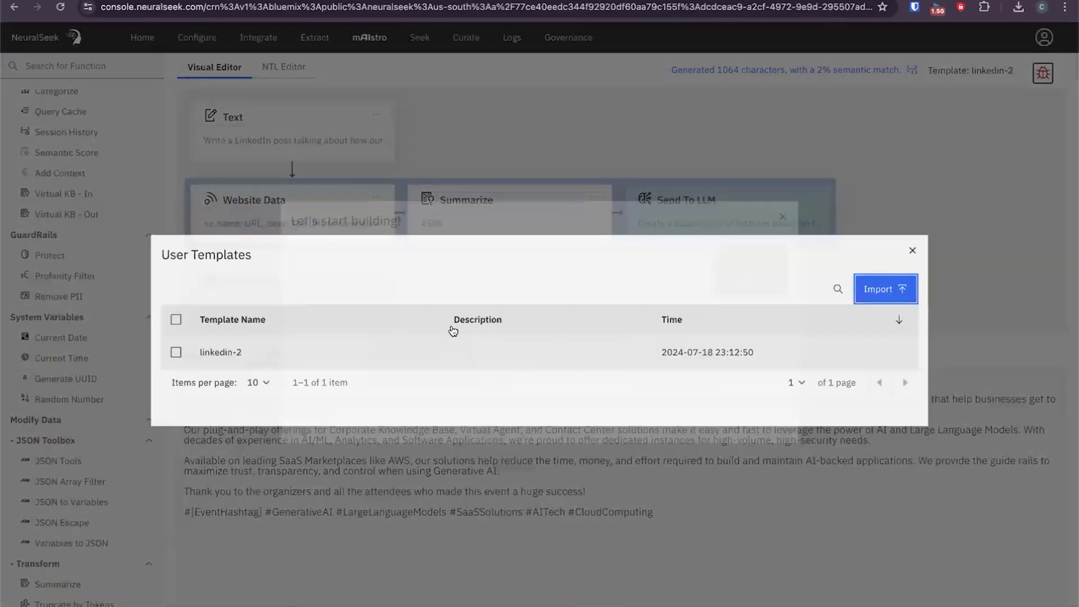
left_click(175, 354)
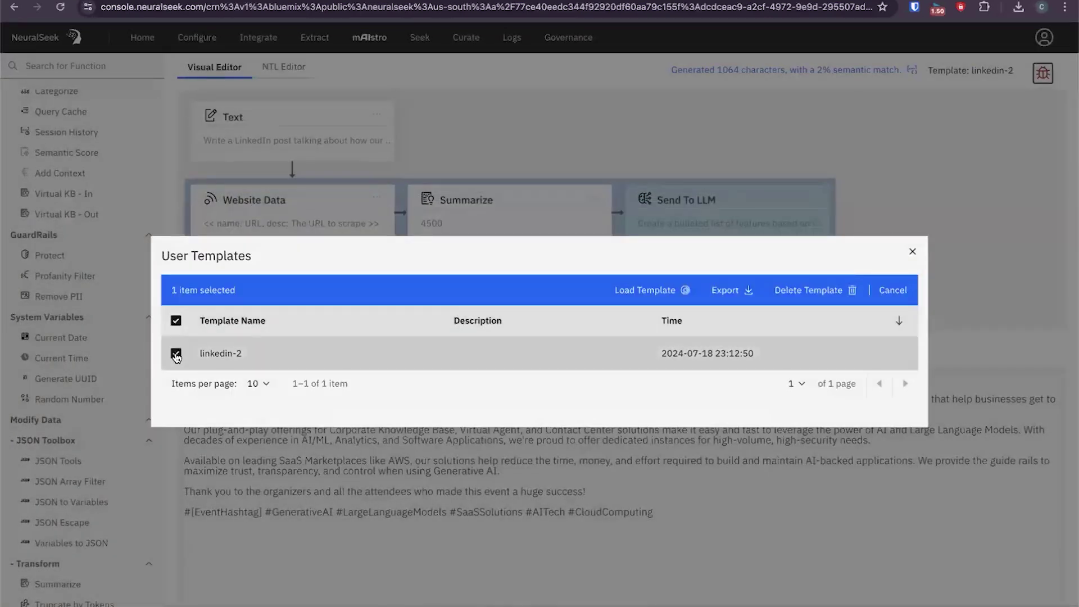
left_click(175, 354)
left_click(176, 354)
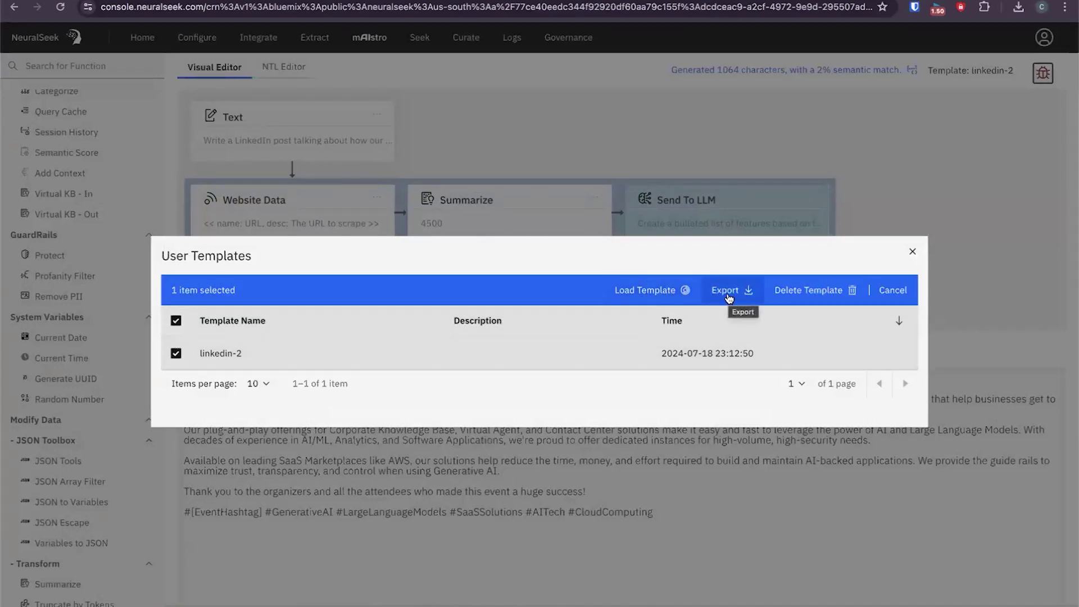
left_click(884, 293)
left_click(910, 252)
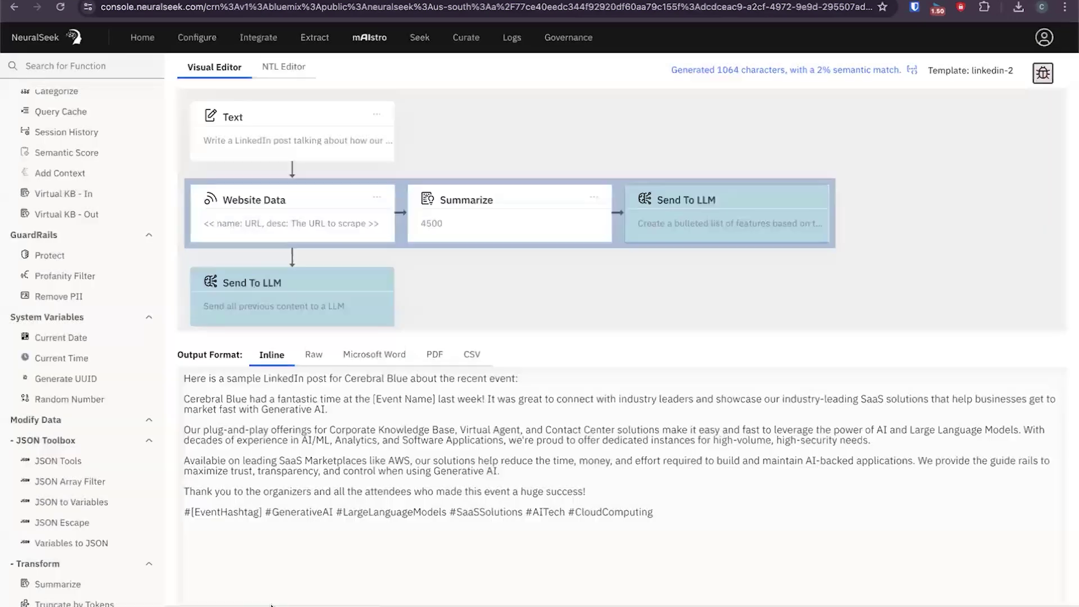
Clear the canvas and load the saved linkedin-2 template from User Templates.
left_click(1042, 73)
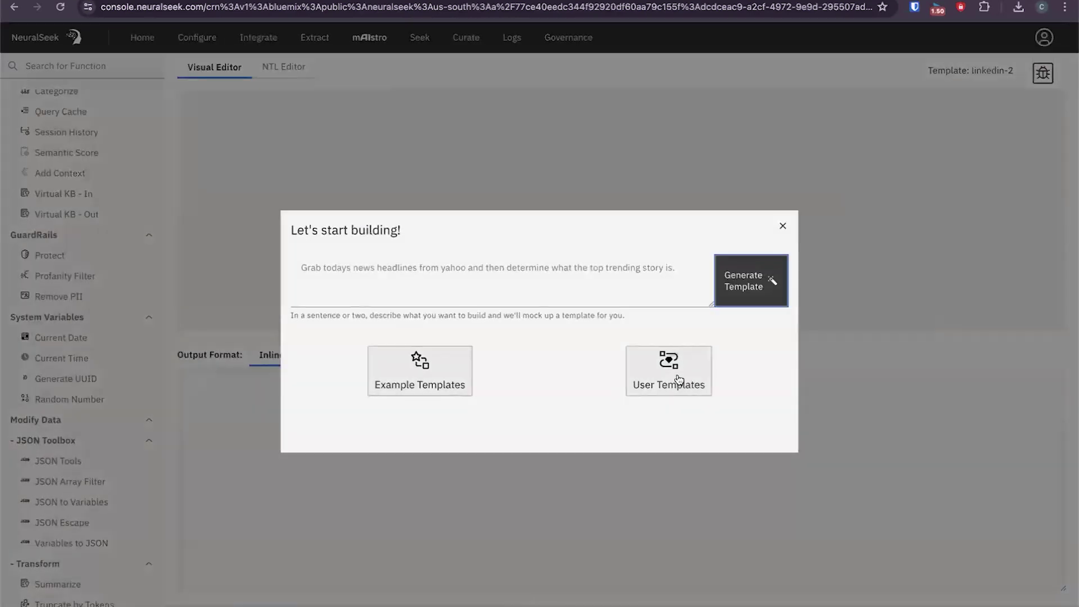
left_click(677, 378)
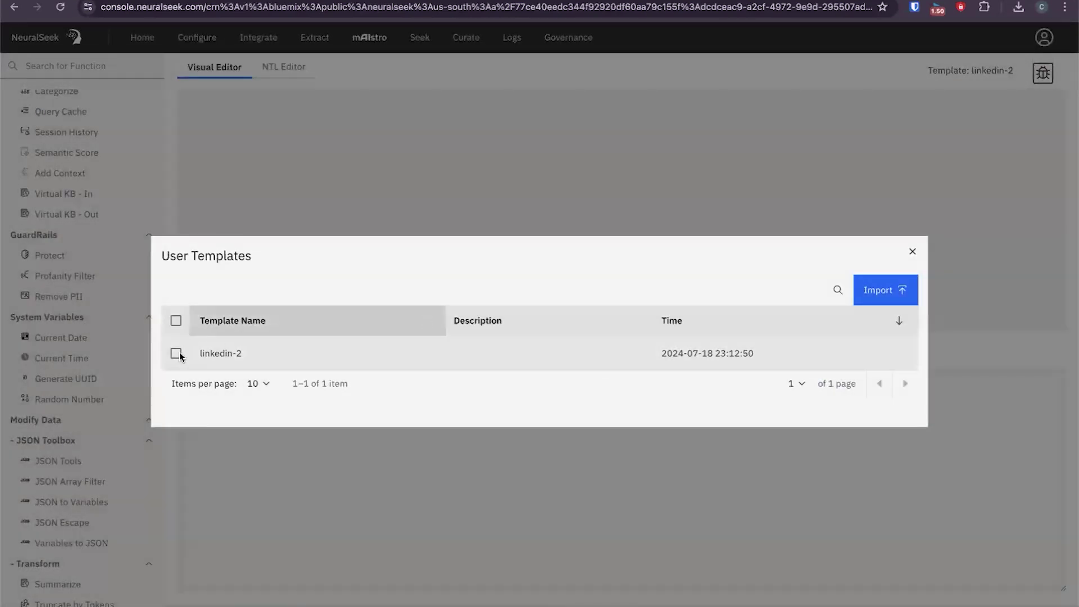
left_click(176, 353)
left_click(681, 284)
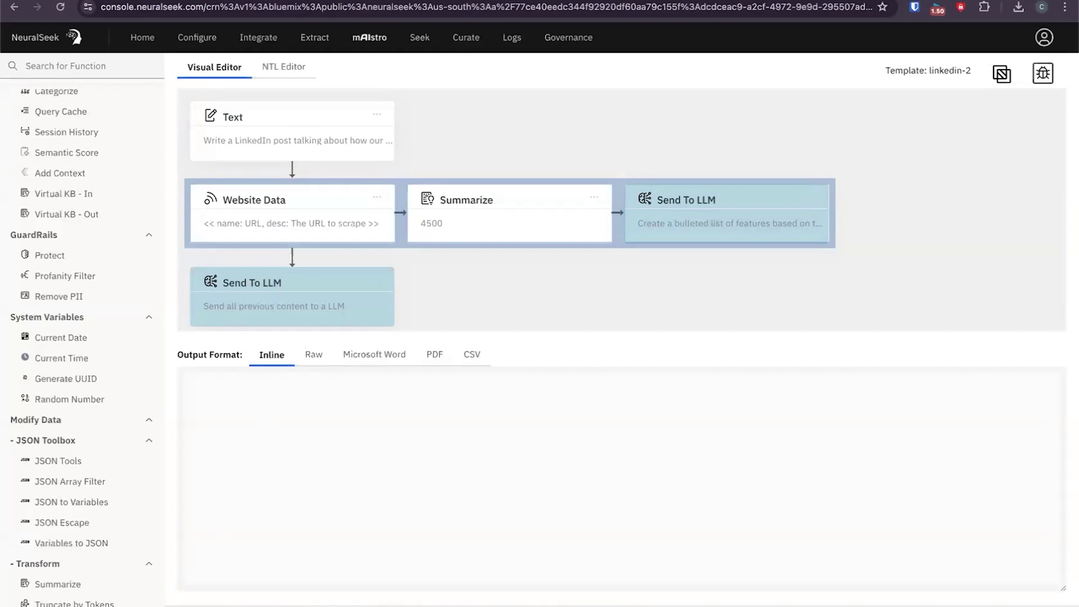
key("ctrl+Return")
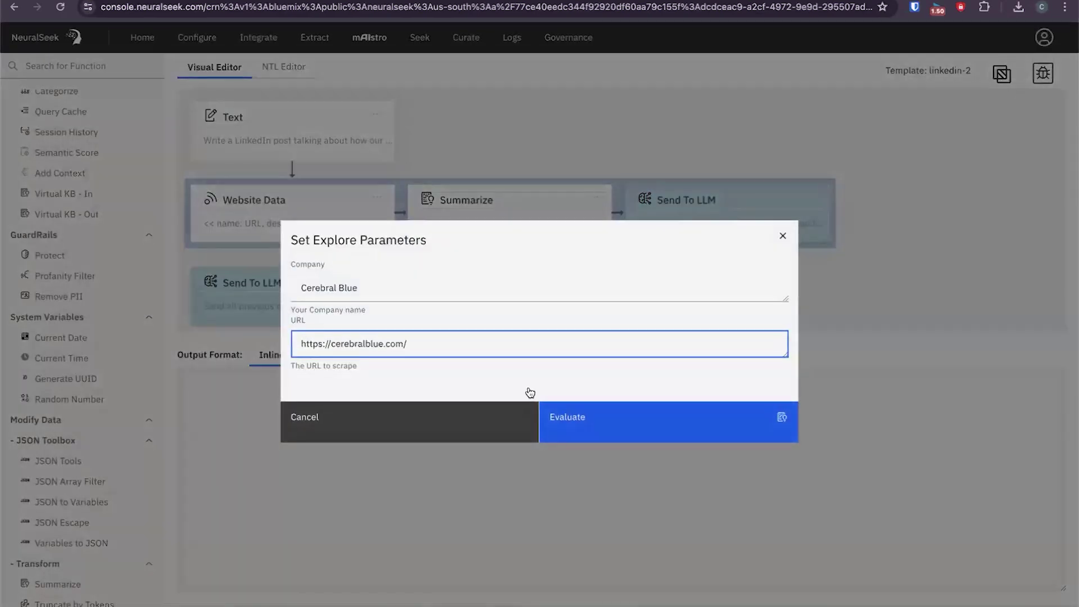
left_click(571, 427)
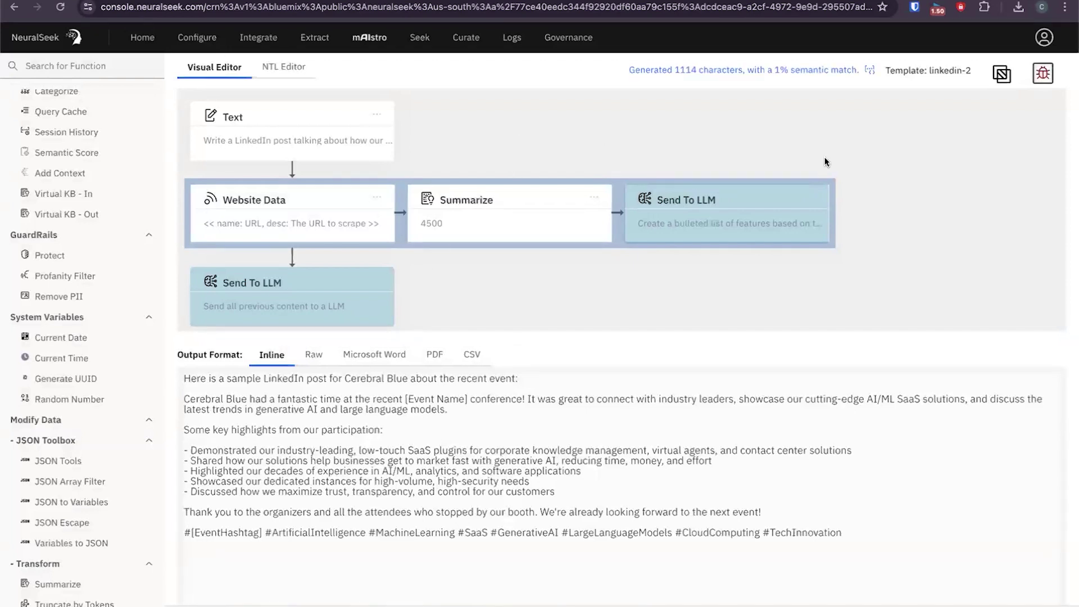
scroll(752, 264, "down", 1)
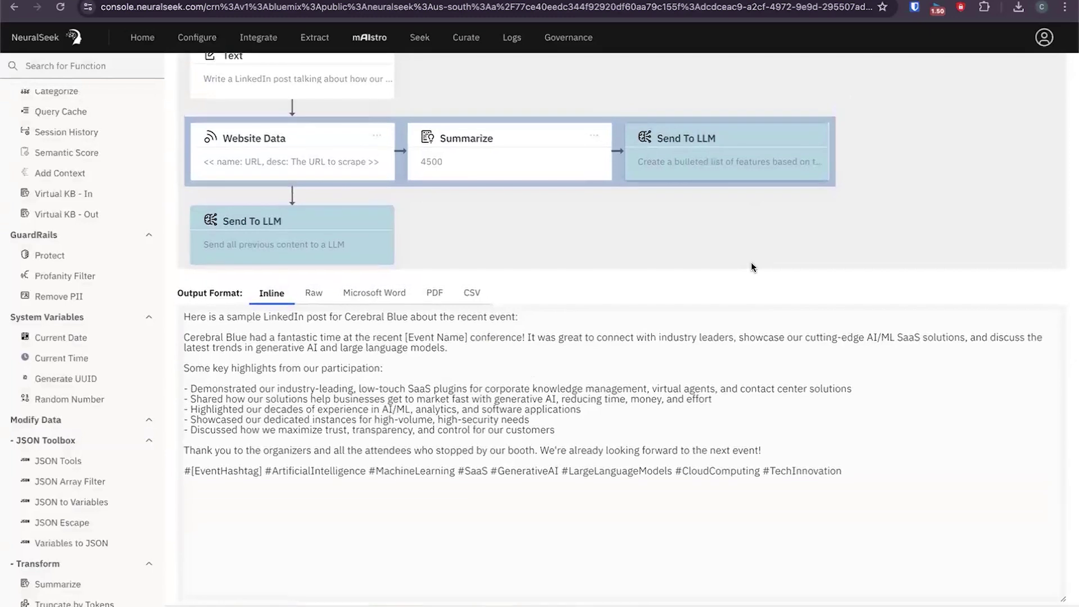